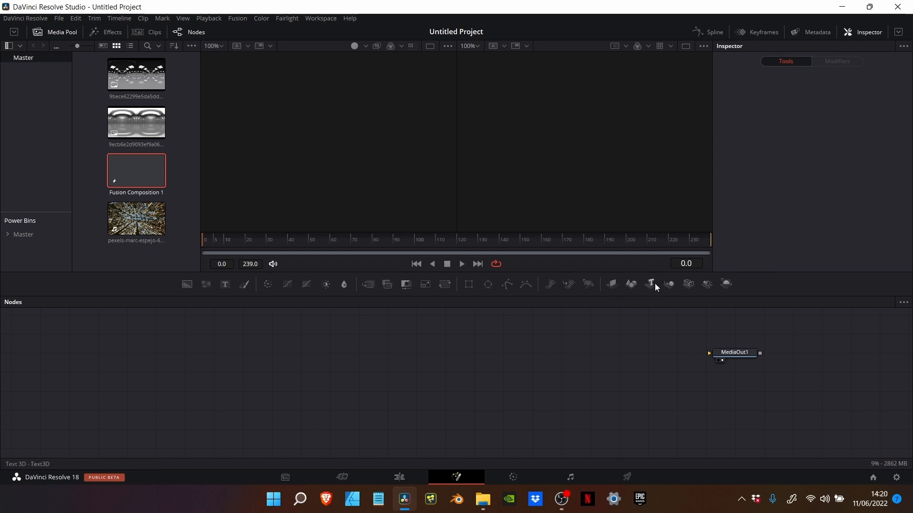
# Add a Text 3D node and show it in a single enlarged viewer with the Media Pool hidden
pyautogui.moveTo(656, 288); pyautogui.dragTo(249, 355)
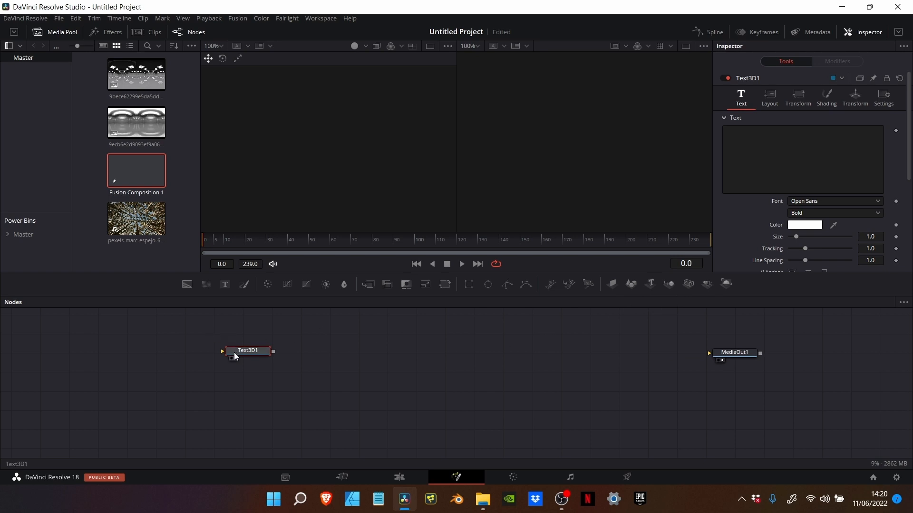
pyautogui.moveTo(234, 353); pyautogui.dragTo(290, 181)
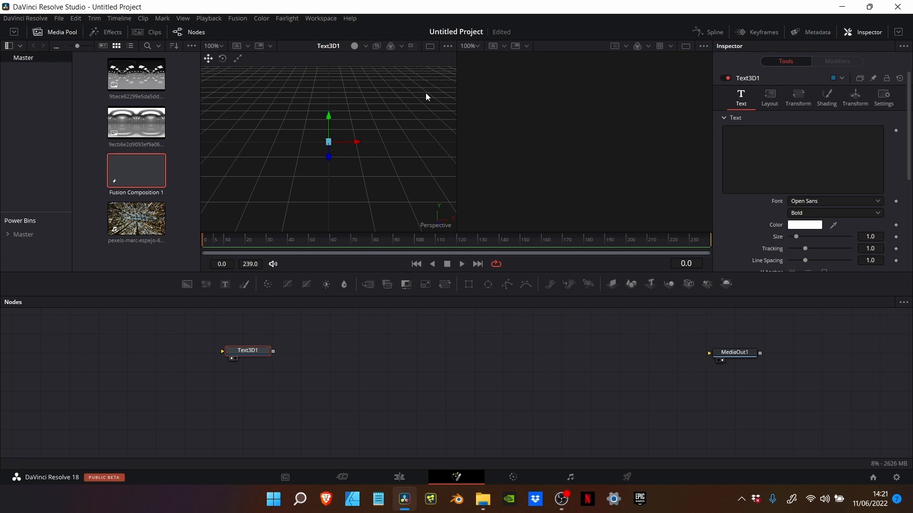
pyautogui.click(430, 45)
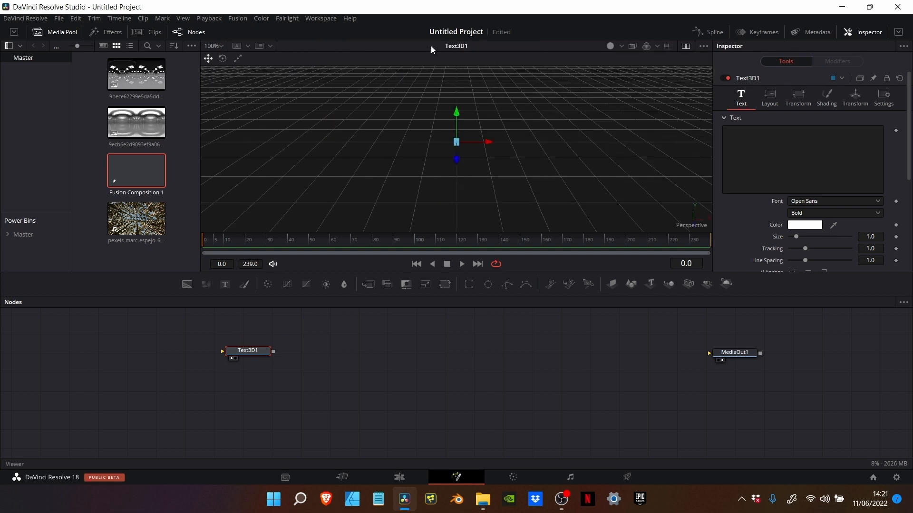
pyautogui.click(49, 31)
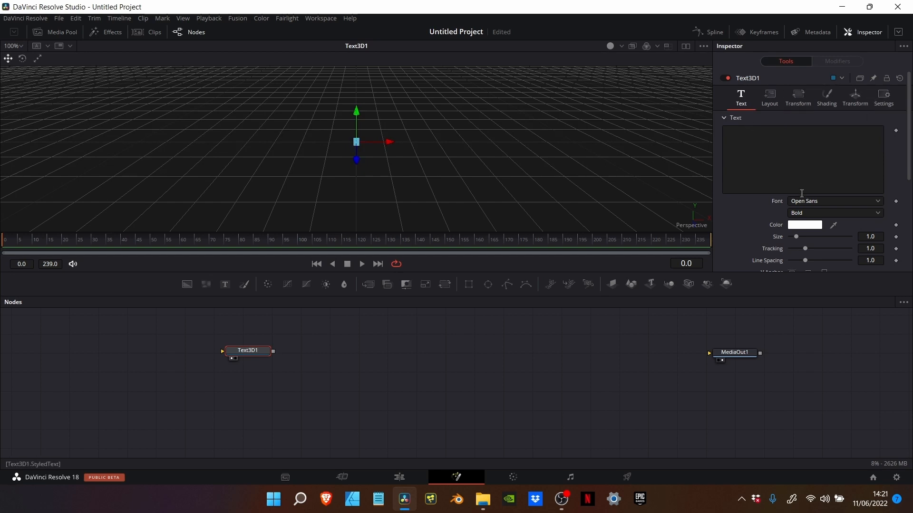
# Enter FUSION as the 3D text and choose the Retrofunk Script Personal Use font
pyautogui.click(788, 172)
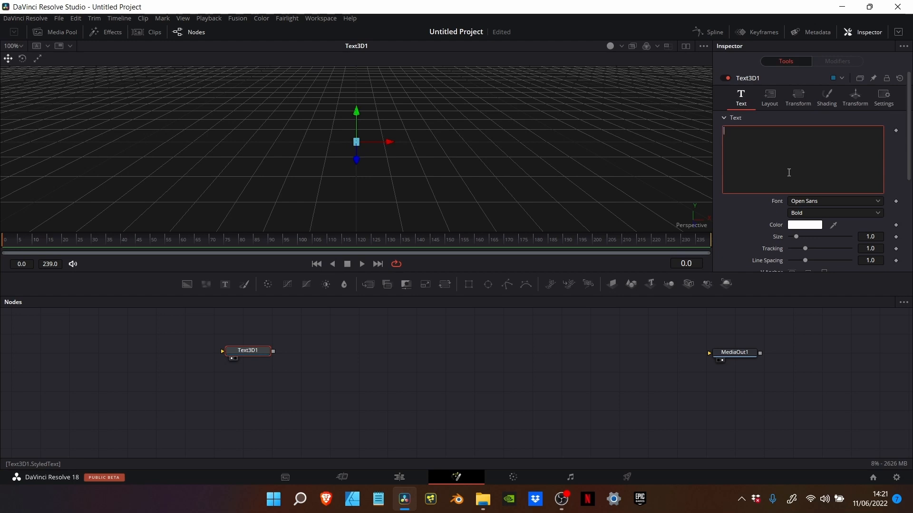
pyautogui.write('FUSION')
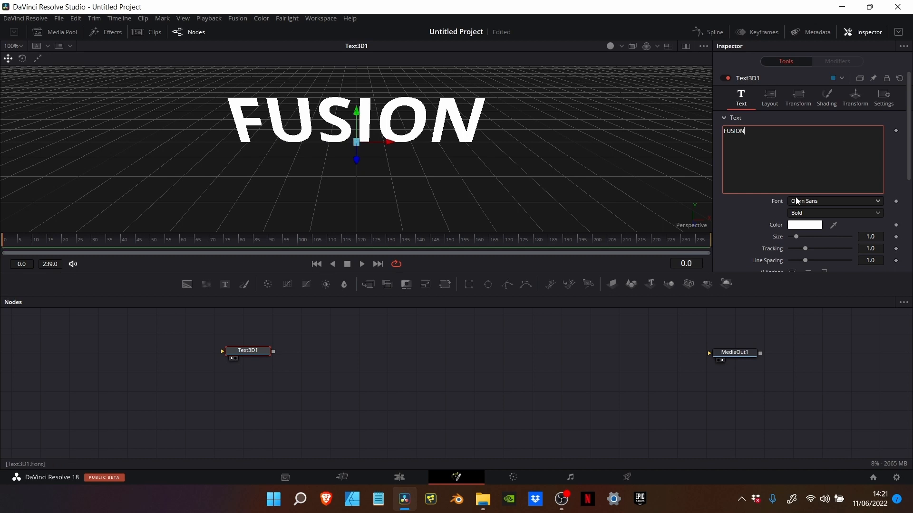
pyautogui.click(795, 200)
pyautogui.write('re')
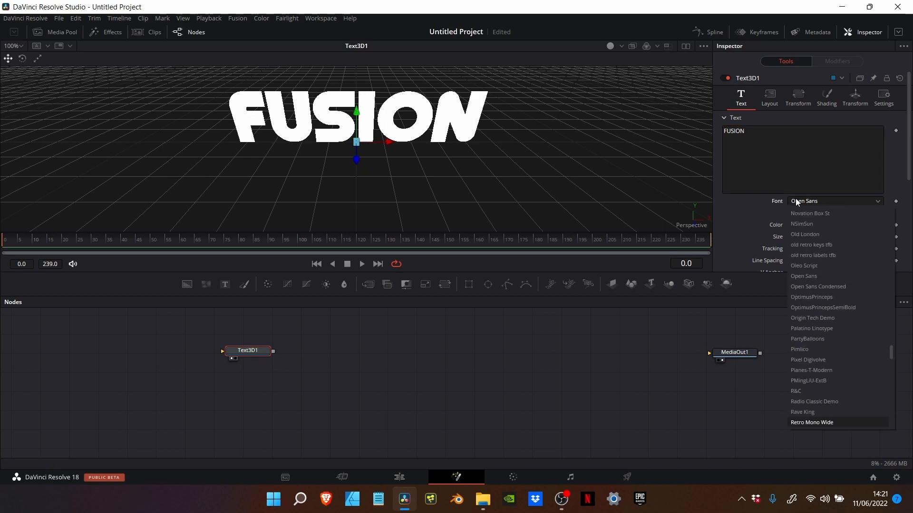
pyautogui.press('Down')
pyautogui.press('Down')
pyautogui.press('Down')
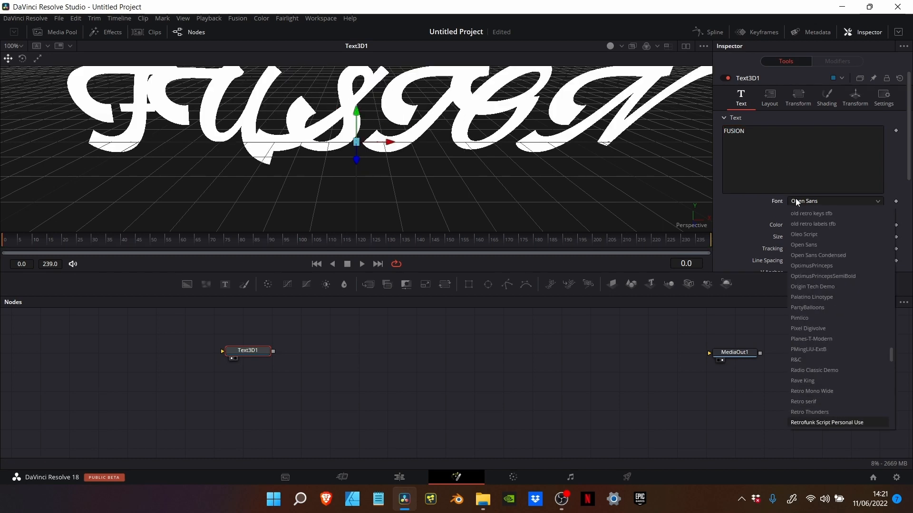
# Change the 3D text from all capitals to Fusion with only the first letter capitalised
pyautogui.click(783, 140)
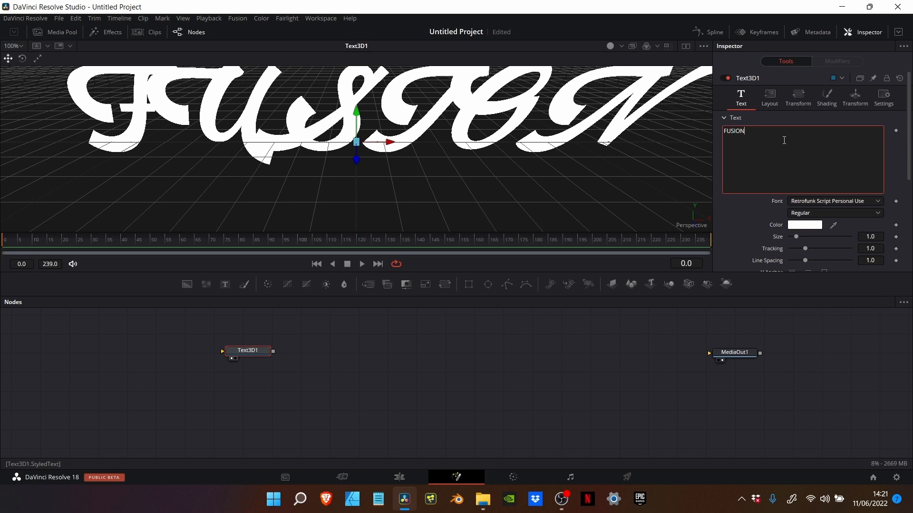
pyautogui.press('BackSpace')
pyautogui.press('BackSpace')
pyautogui.press('BackSpace')
pyautogui.press('BackSpace')
pyautogui.press('BackSpace')
pyautogui.write('usion')
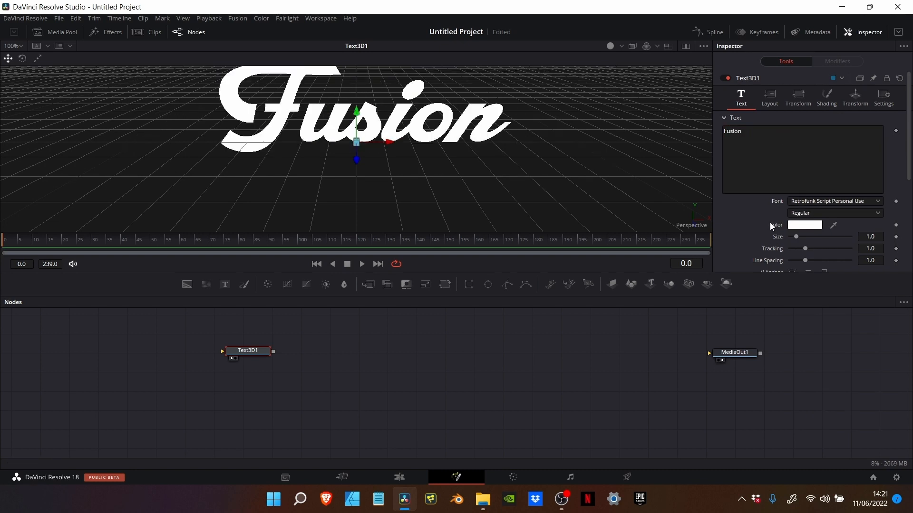
# Set the colour of the Fusion text to a bright yellow
pyautogui.moveTo(580, 138); pyautogui.dragTo(582, 126)
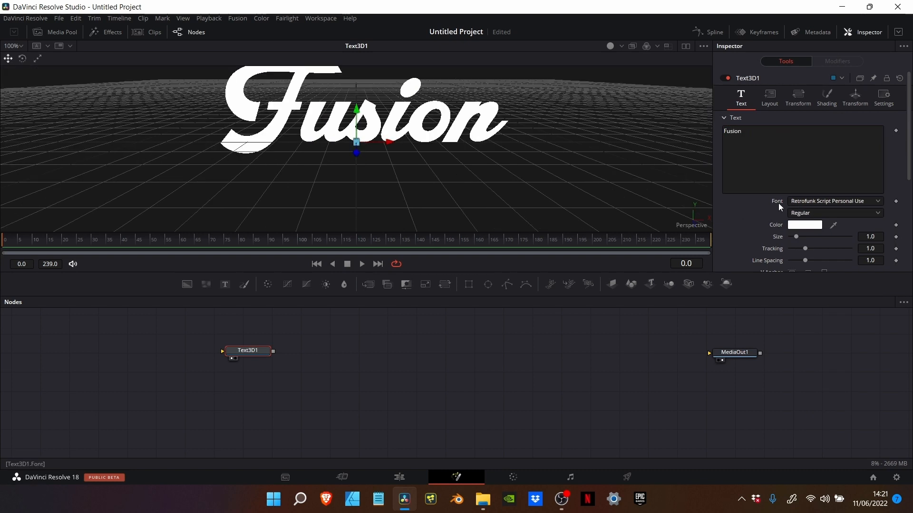
pyautogui.click(810, 225)
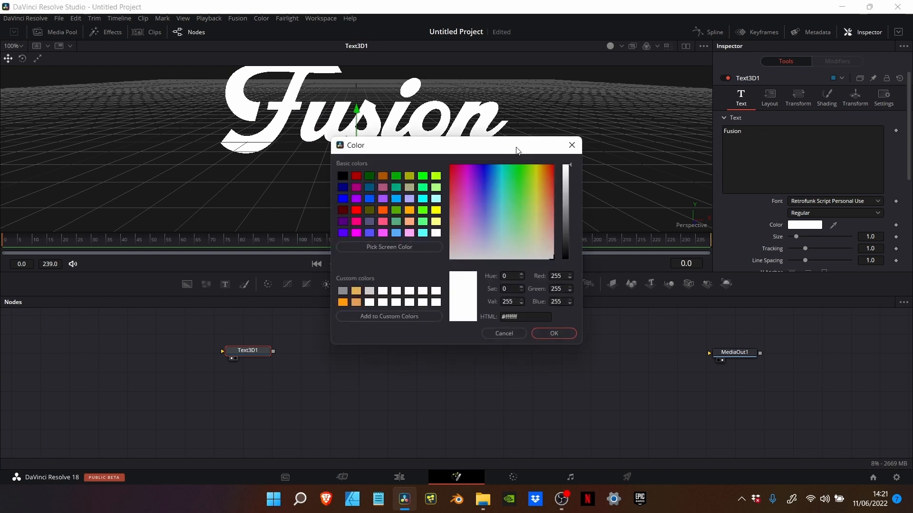
pyautogui.click(535, 183)
pyautogui.click(554, 333)
pyautogui.moveTo(795, 235); pyautogui.dragTo(796, 235)
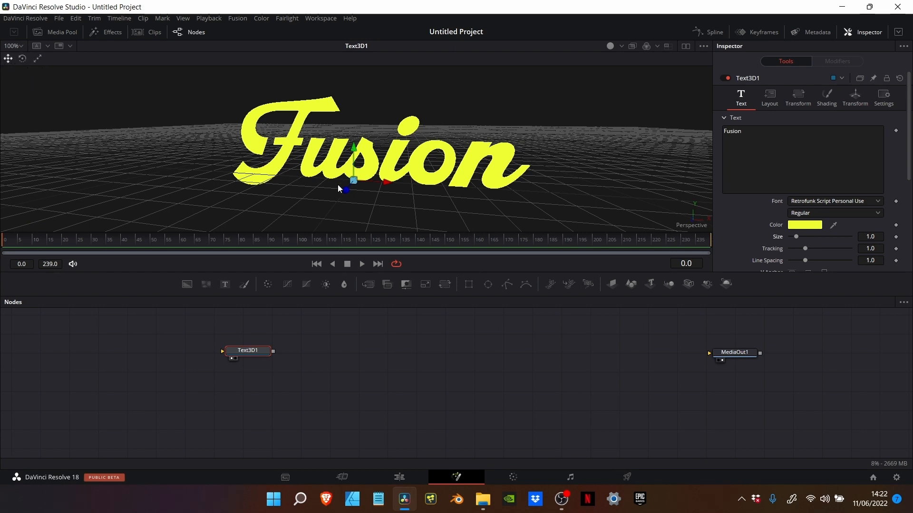
# Try out the move, rotate and scale manipulators on the Fusion text, undoing the changes and returning to the move manipulator
pyautogui.moveTo(338, 186)
pyautogui.mouseDown()
pyautogui.moveTo(311, 213)
pyautogui.moveTo(343, 184)
pyautogui.mouseUp()
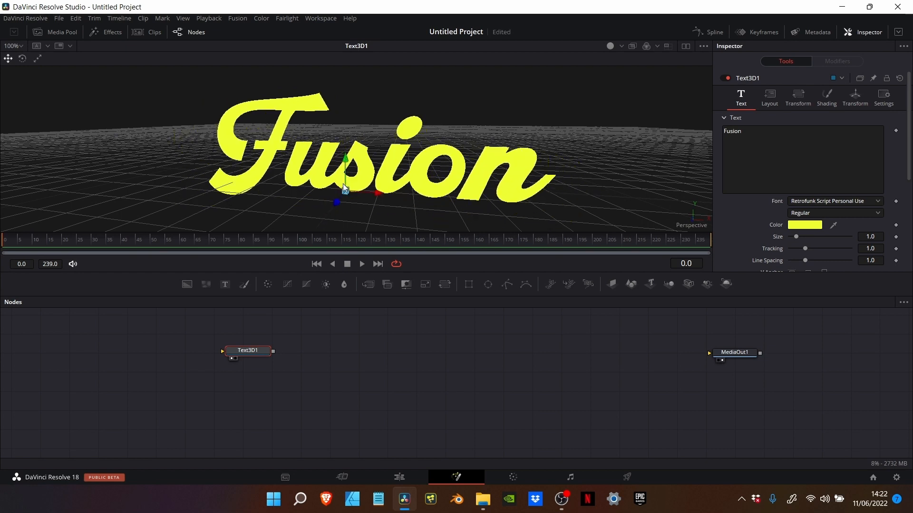
pyautogui.hotkey('ctrl', 'z')
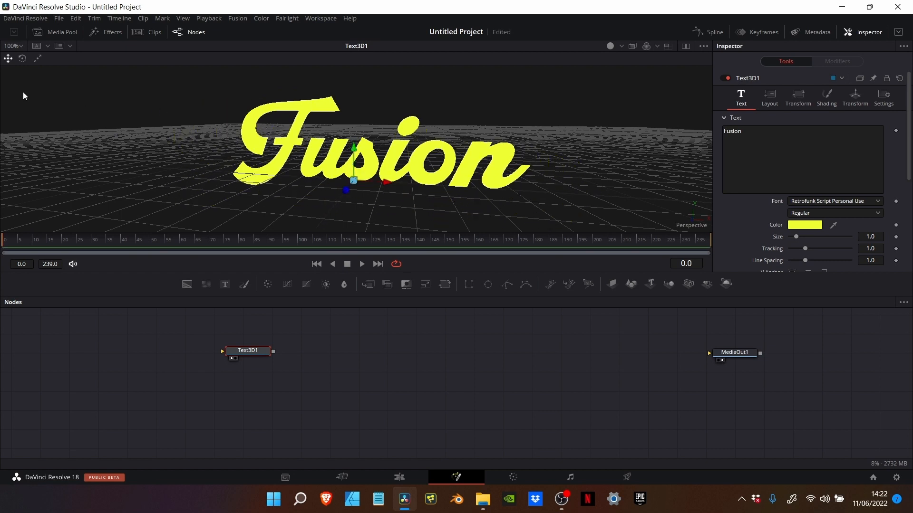
pyautogui.click(23, 57)
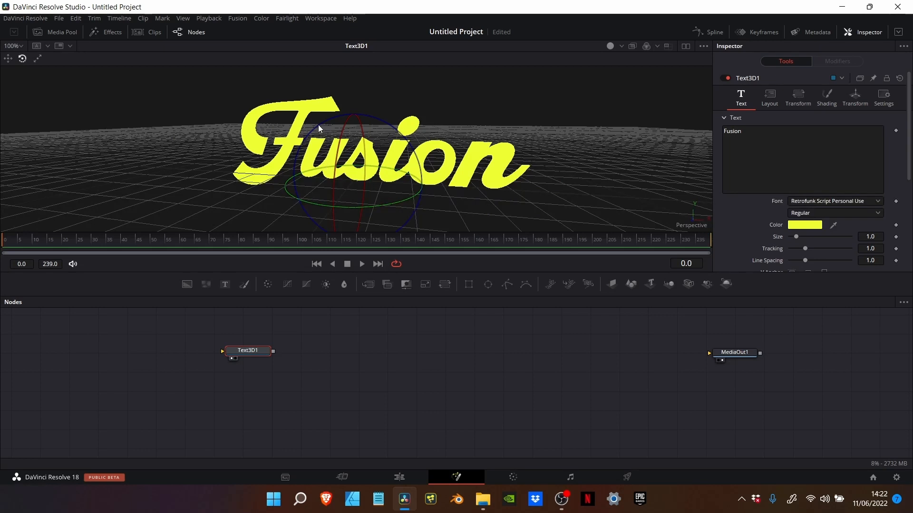
pyautogui.moveTo(318, 125)
pyautogui.mouseDown()
pyautogui.moveTo(335, 126)
pyautogui.moveTo(307, 126)
pyautogui.mouseUp()
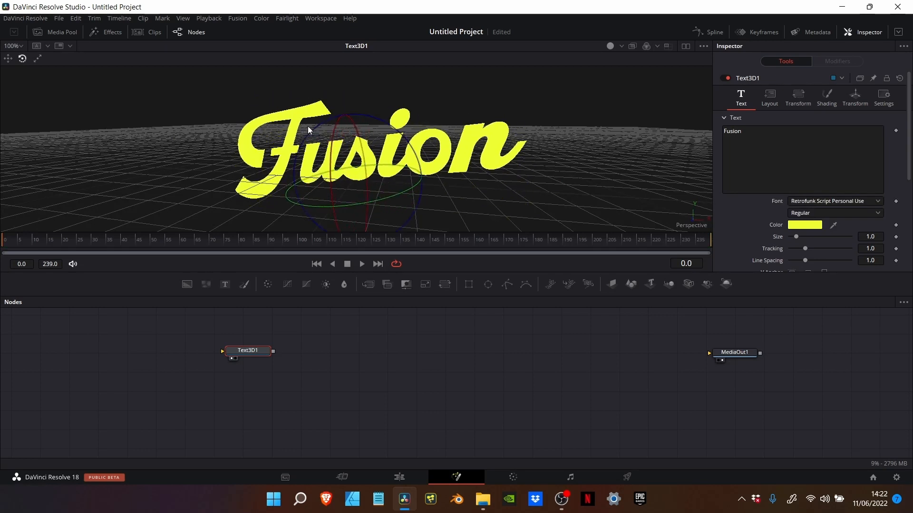
pyautogui.hotkey('ctrl', 'z')
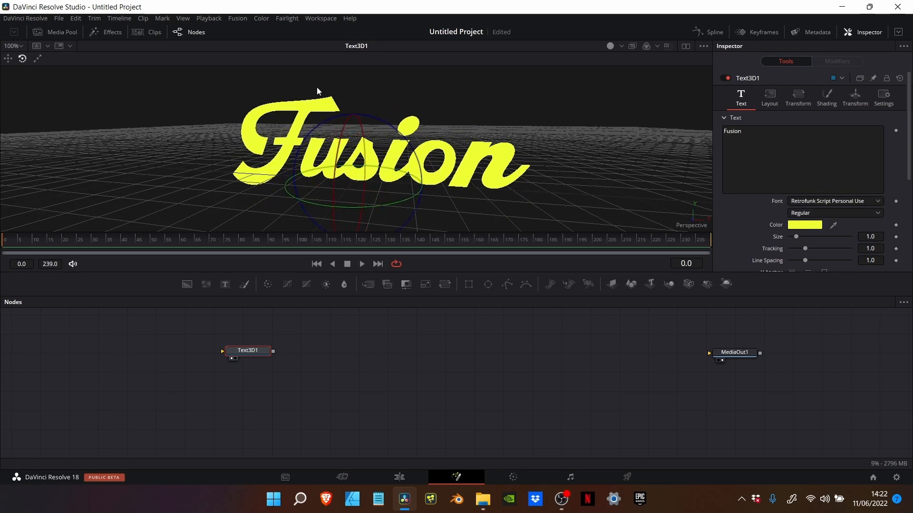
pyautogui.click(37, 58)
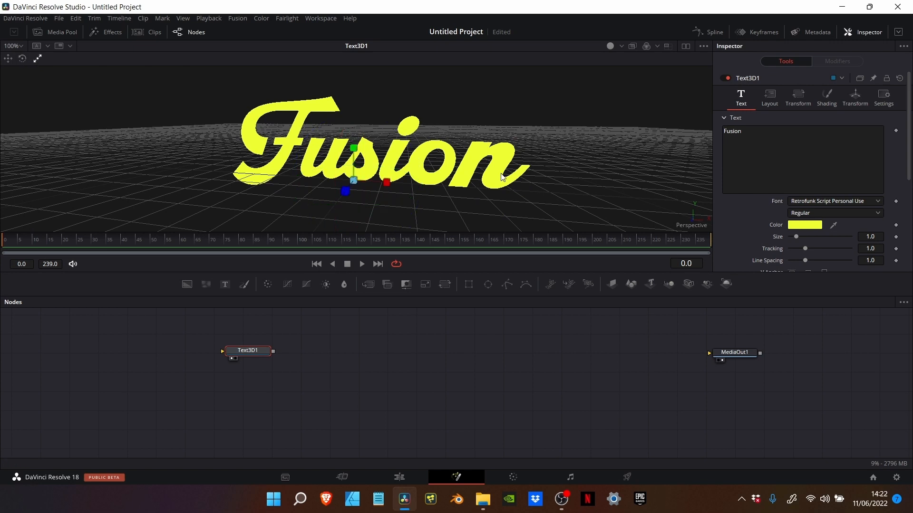
pyautogui.moveTo(385, 181)
pyautogui.mouseDown()
pyautogui.moveTo(406, 181)
pyautogui.moveTo(380, 177)
pyautogui.moveTo(389, 177)
pyautogui.mouseUp()
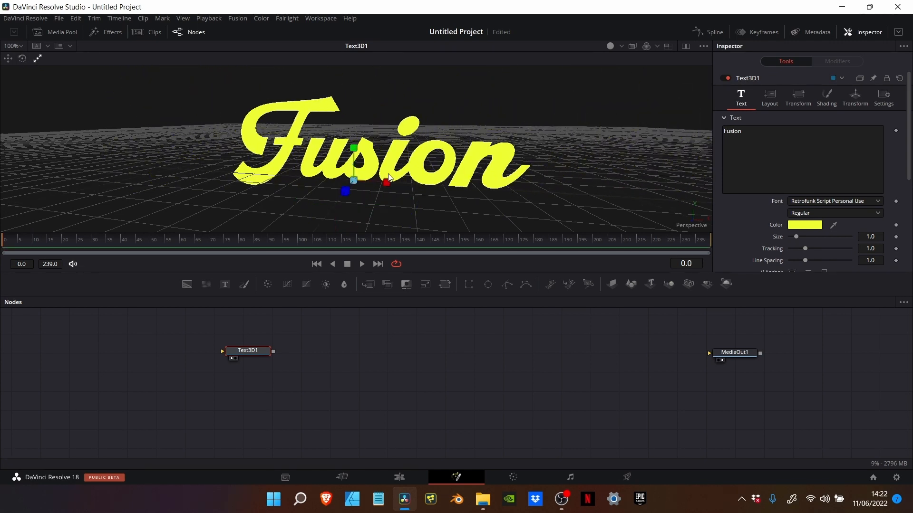
pyautogui.click(7, 59)
# Examine the Fusion text in the 3D scene from different distances and angles, ending with it framed in the viewer
pyautogui.scroll(-10, 460, 180)
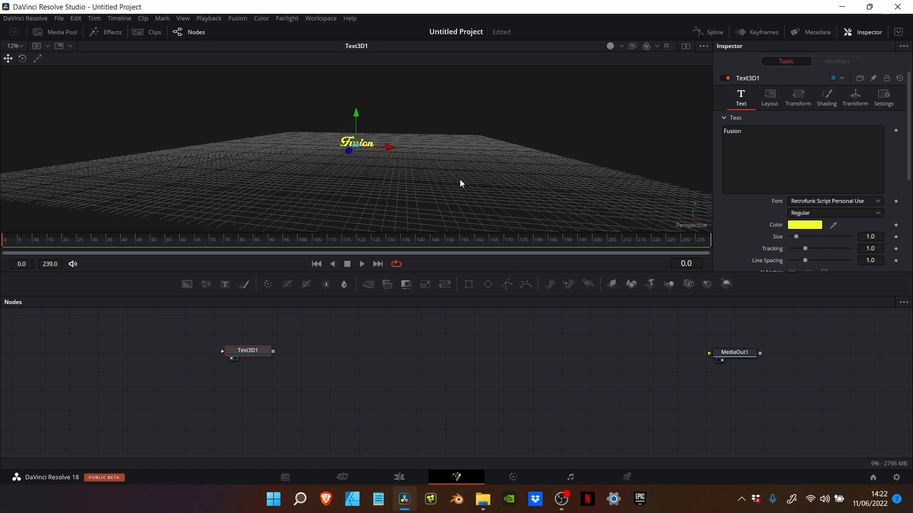
pyautogui.scroll(-1, 460, 180)
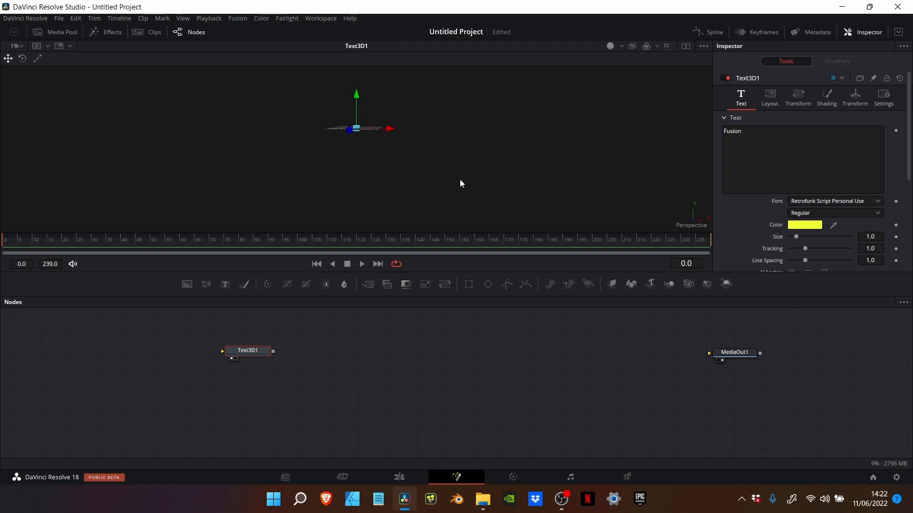
pyautogui.hotkey('ctrl', 'f')
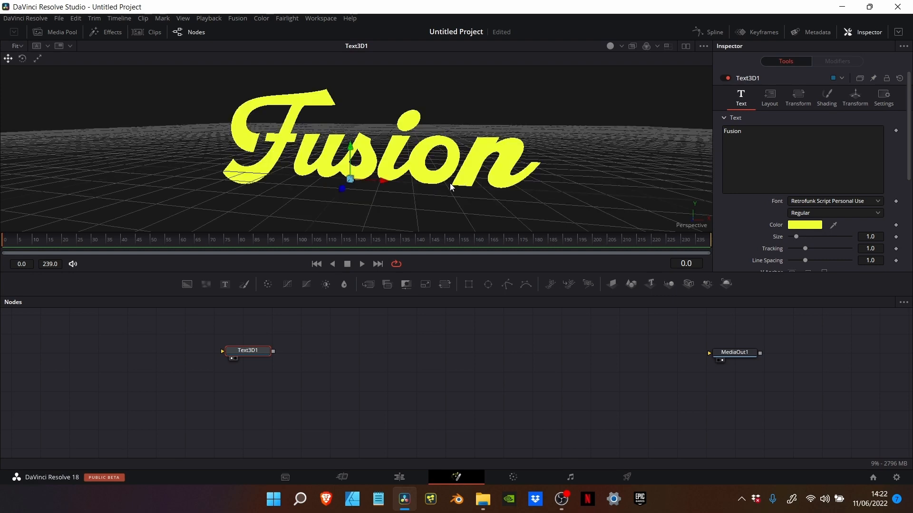
pyautogui.moveTo(449, 184); pyautogui.dragTo(450, 184)
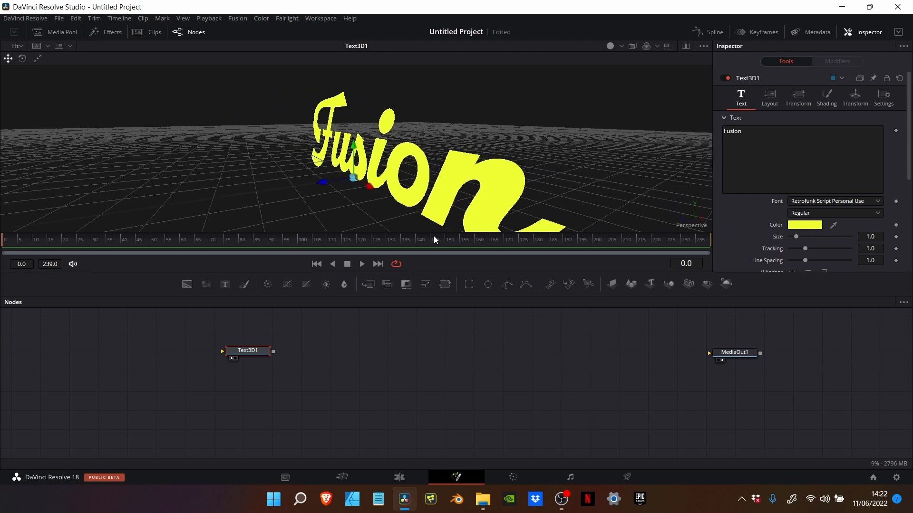
pyautogui.scroll(-15, 414, 186)
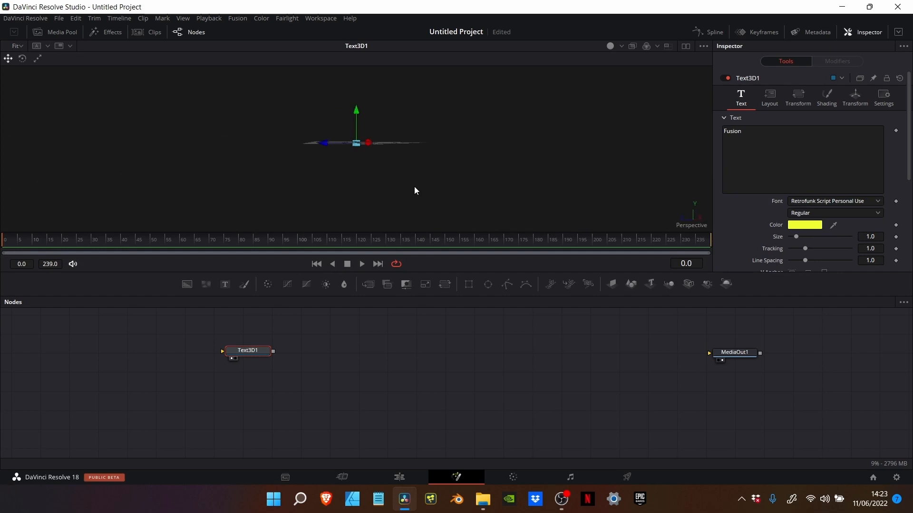
pyautogui.moveTo(415, 186); pyautogui.dragTo(415, 186)
pyautogui.scroll(10, 366, 147)
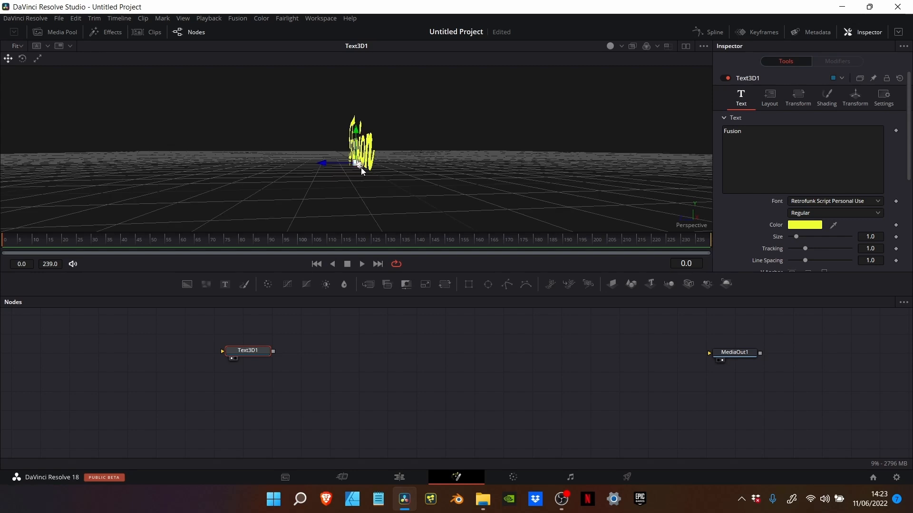
pyautogui.moveTo(361, 168); pyautogui.dragTo(361, 167)
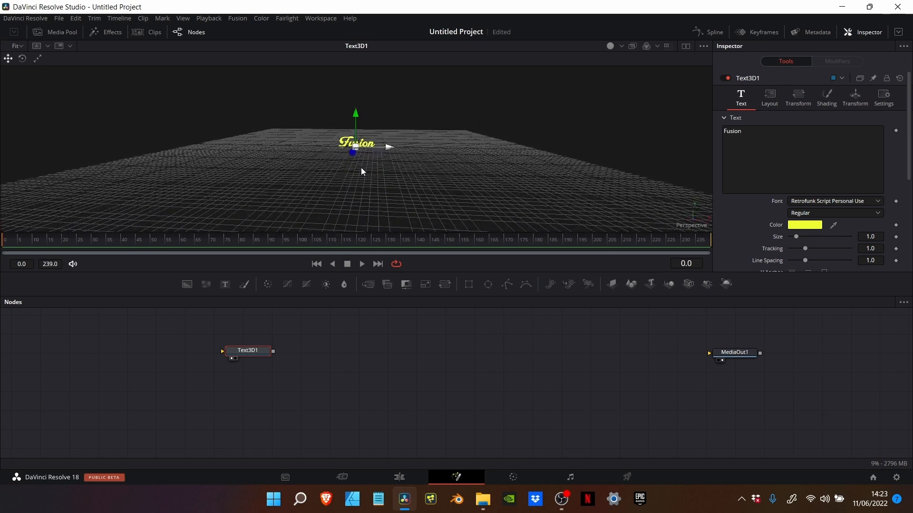
pyautogui.press('f')
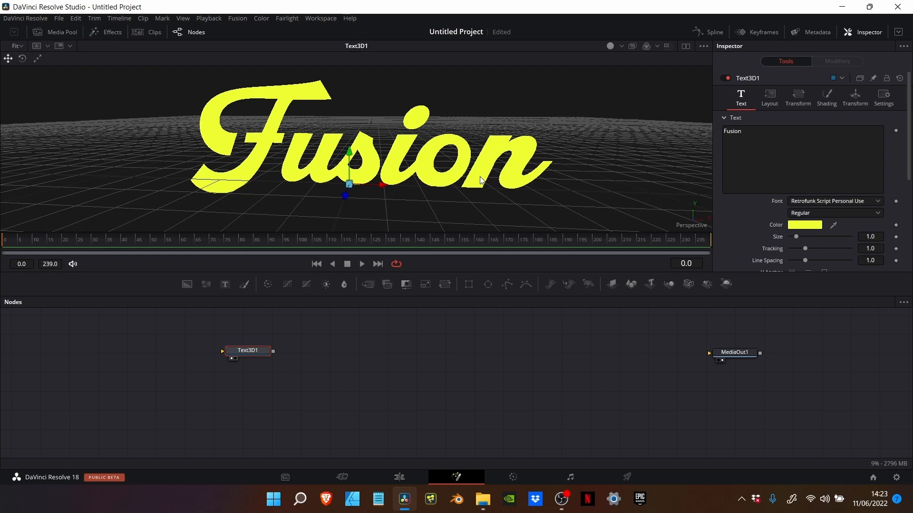
# Turn on lighting in the 3D viewer and set the Fusion text's Extrusion Depth to 0.2
pyautogui.click(610, 47)
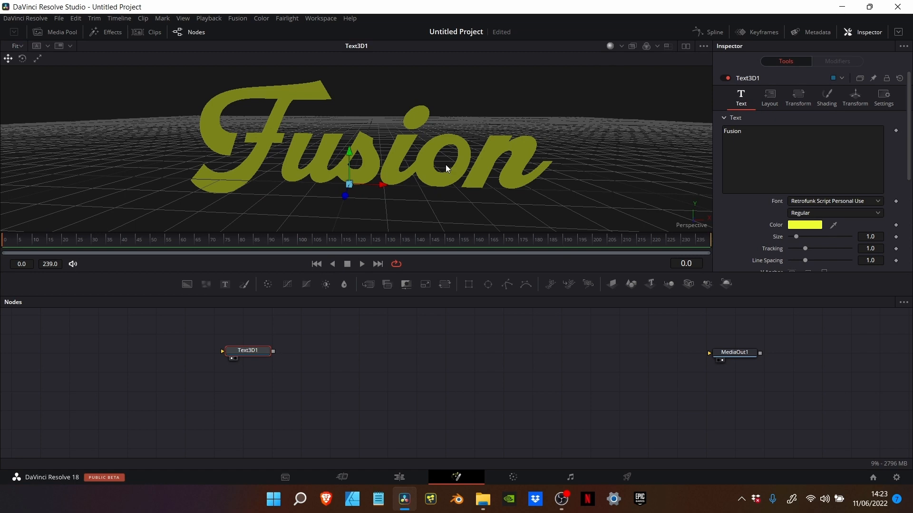
pyautogui.scroll(2, 446, 164)
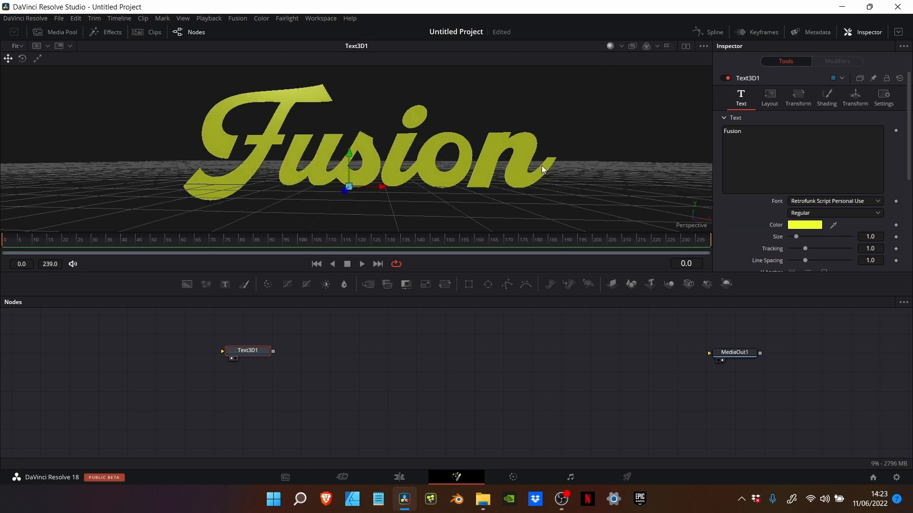
pyautogui.scroll(-5, 763, 240)
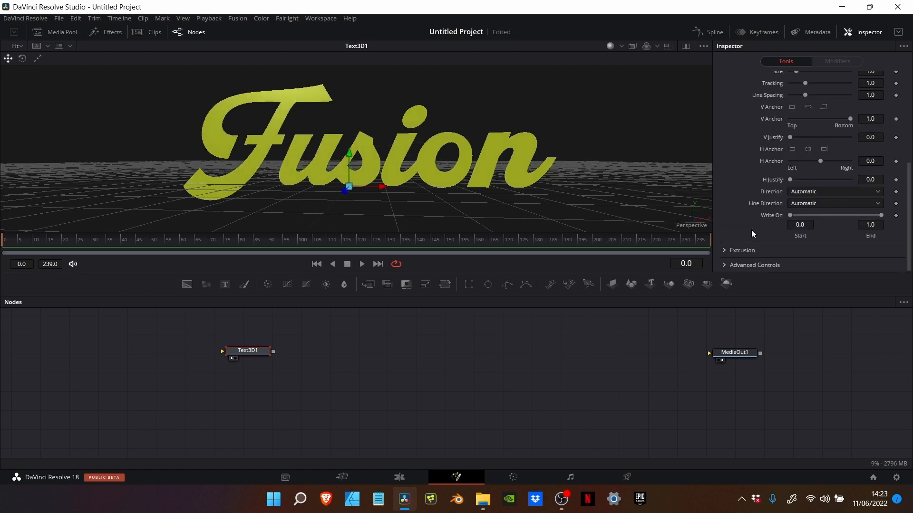
pyautogui.click(723, 250)
pyautogui.scroll(-3, 743, 219)
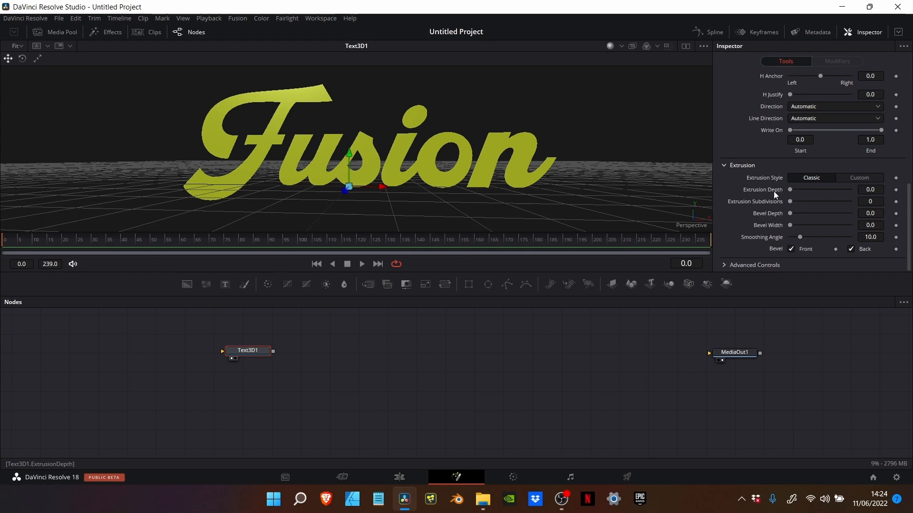
pyautogui.moveTo(790, 191); pyautogui.dragTo(852, 191)
# Bevel the extruded text with a Bevel Depth of 0.0142 and a Bevel Width of 0.0024
pyautogui.moveTo(593, 158); pyautogui.dragTo(593, 157)
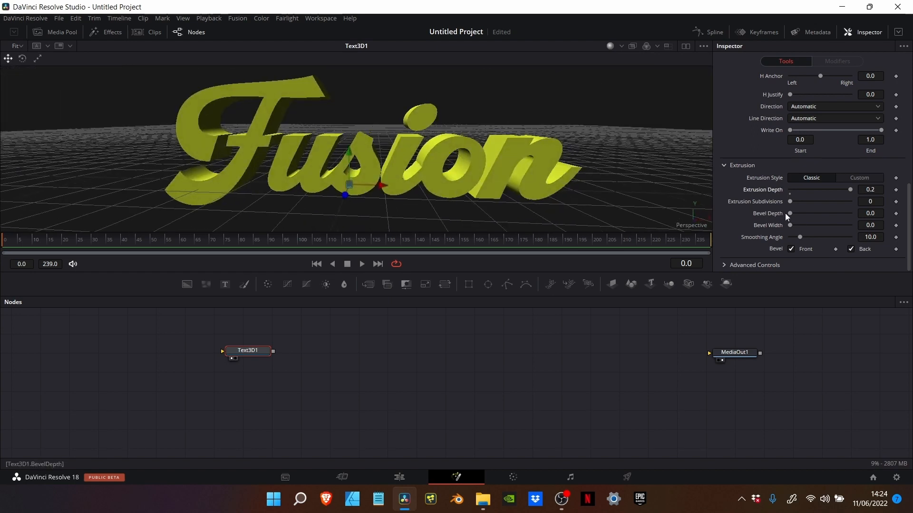
pyautogui.moveTo(791, 213); pyautogui.dragTo(793, 211)
pyautogui.moveTo(619, 157); pyautogui.dragTo(619, 156)
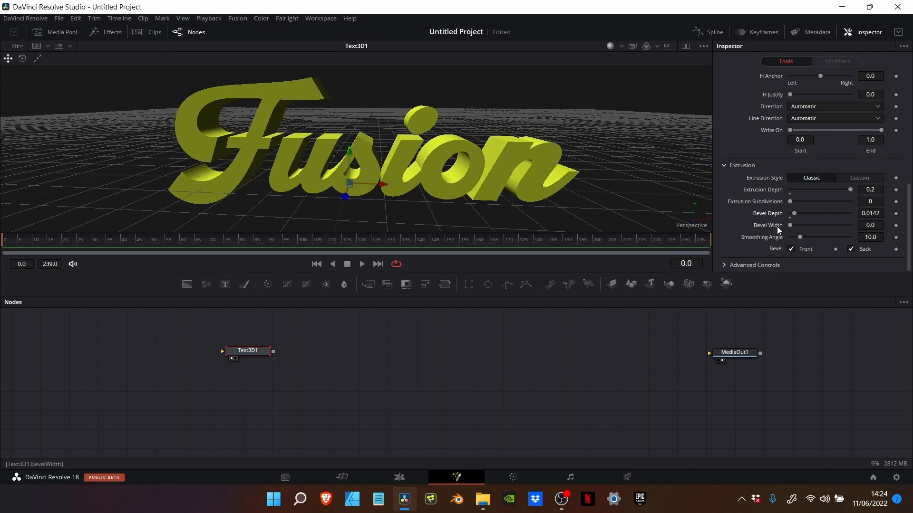
pyautogui.moveTo(789, 226); pyautogui.dragTo(791, 226)
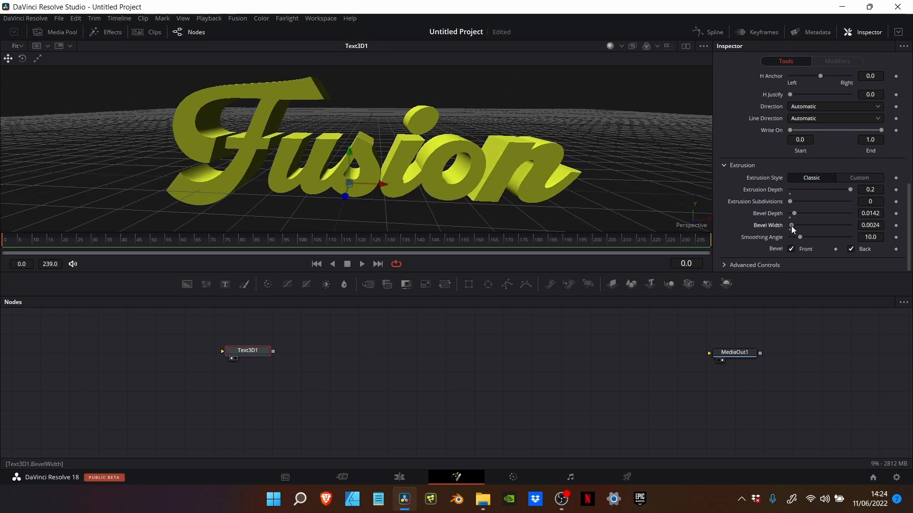
# Refine the Fusion text's bevel with a Bevel Depth of 0.011 and a Bevel Width of 0.0102, checking its edges
pyautogui.scroll(-3, 525, 168)
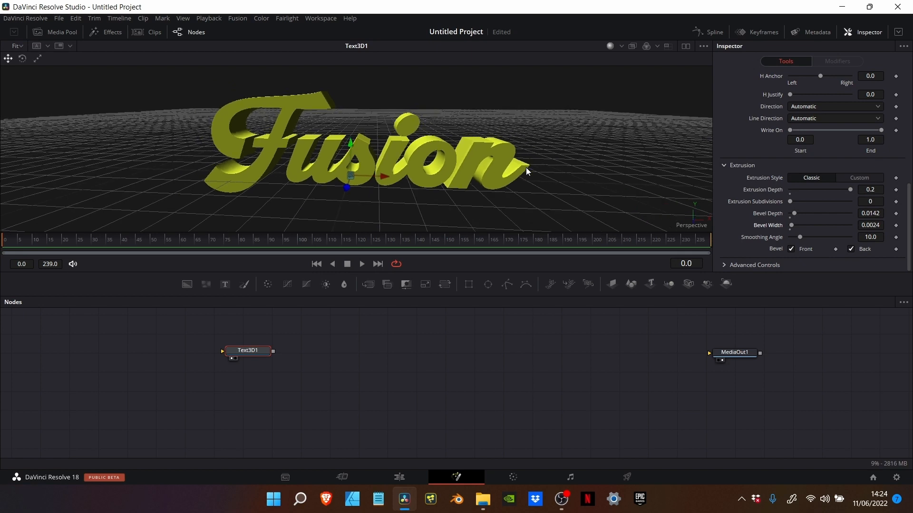
pyautogui.moveTo(526, 168); pyautogui.dragTo(526, 168)
pyautogui.scroll(2, 526, 168)
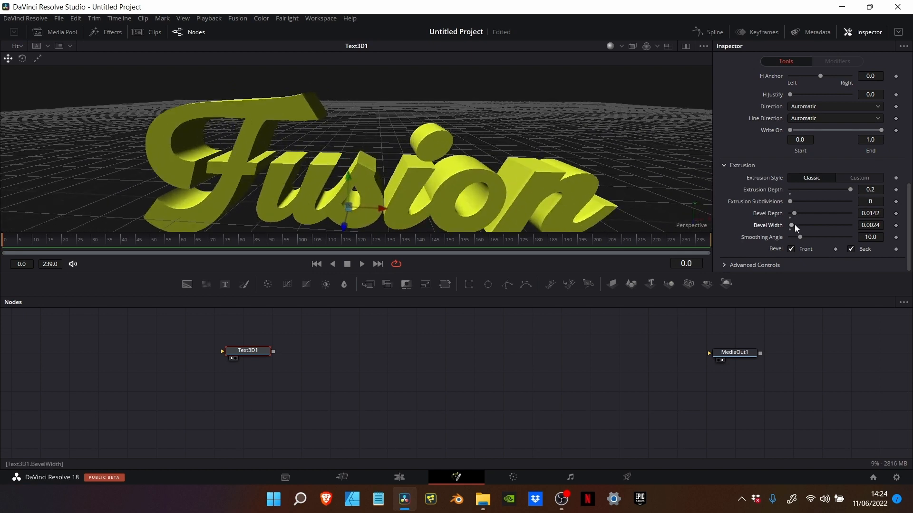
pyautogui.moveTo(791, 226); pyautogui.dragTo(805, 226)
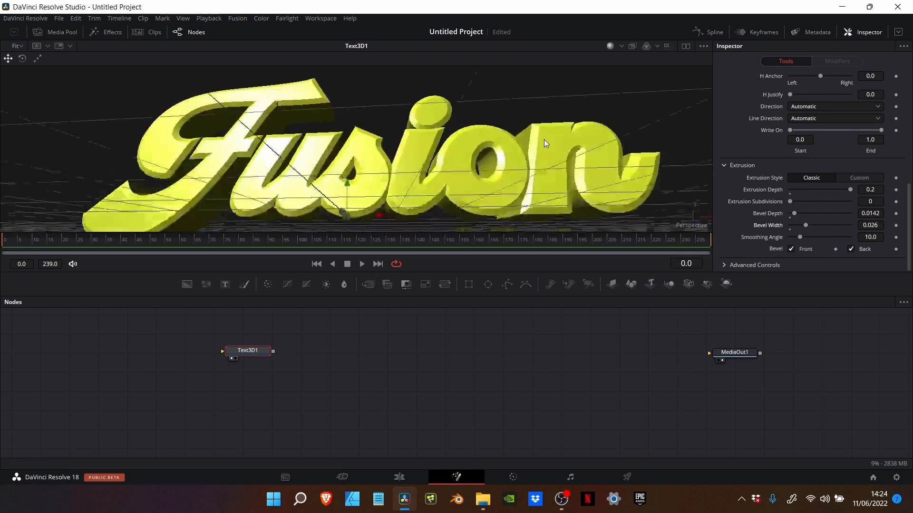
pyautogui.moveTo(544, 140); pyautogui.dragTo(544, 140)
pyautogui.scroll(4, 544, 139)
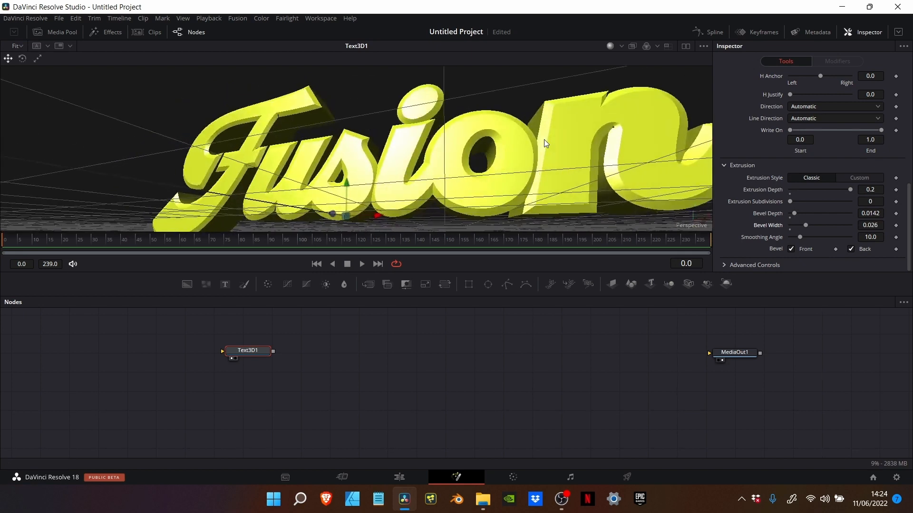
pyautogui.scroll(3, 613, 124)
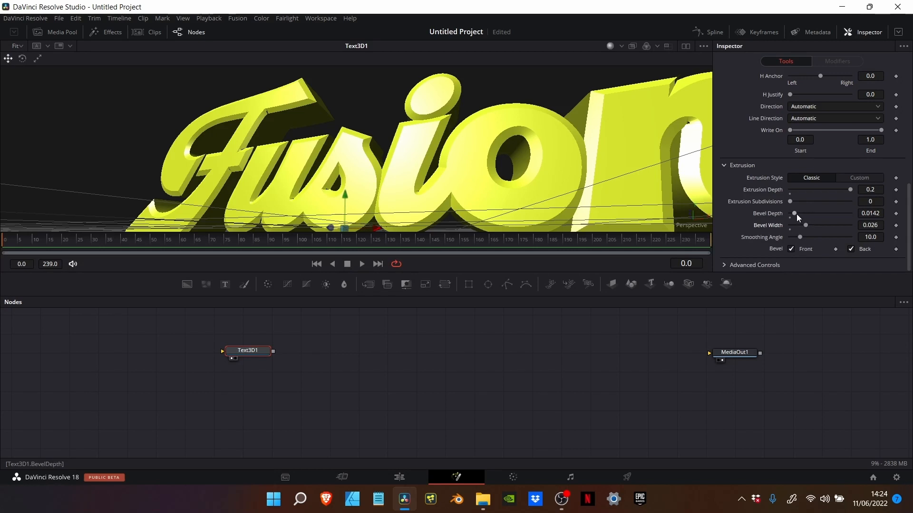
pyautogui.moveTo(796, 214); pyautogui.dragTo(796, 223)
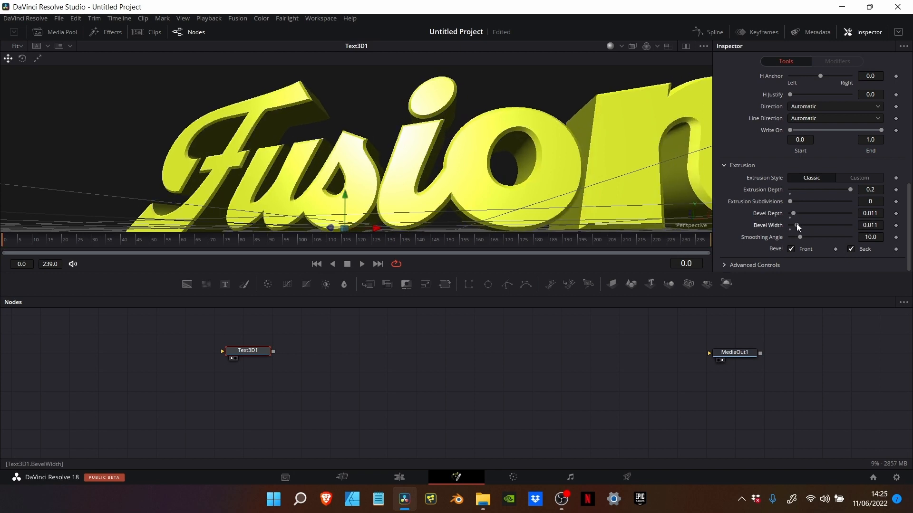
pyautogui.moveTo(661, 218); pyautogui.dragTo(526, 170)
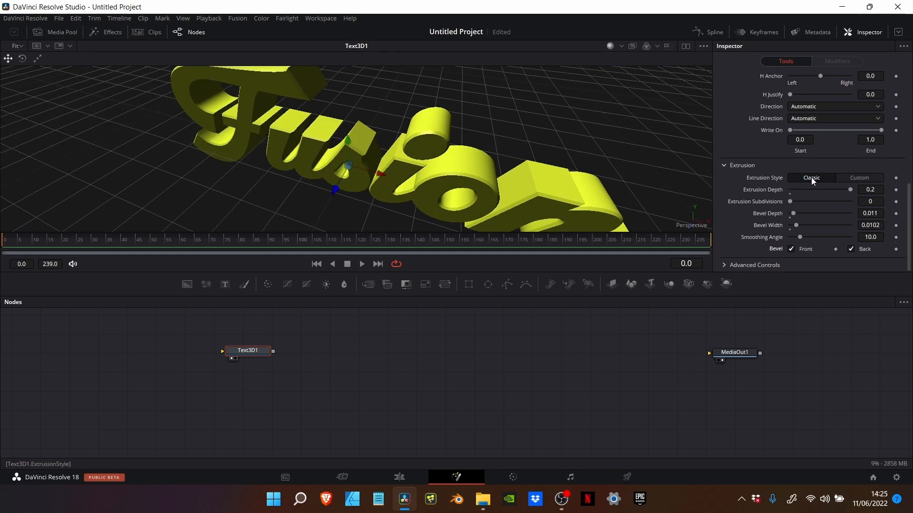
# Set the Extrusion Style to Custom and pull a new midpoint of the Extrusion Profile down to form a V-shaped groove
pyautogui.click(865, 177)
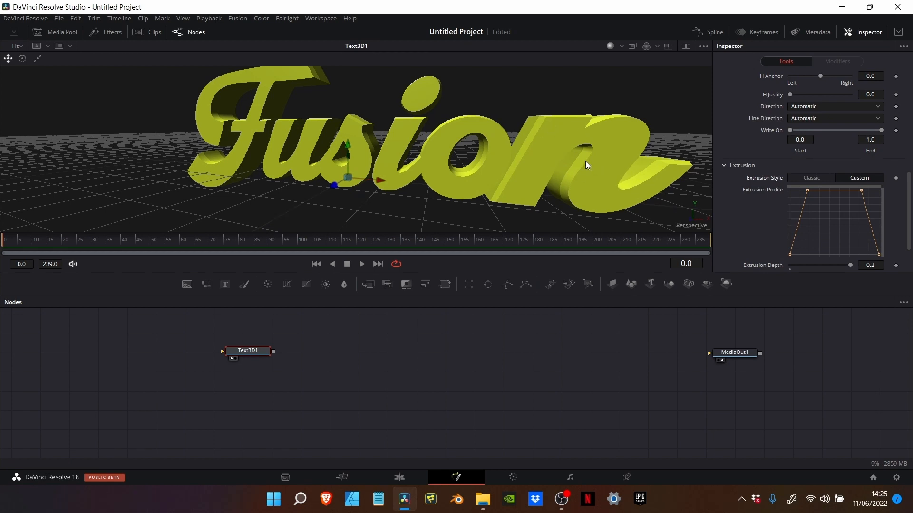
pyautogui.moveTo(583, 160); pyautogui.dragTo(583, 161)
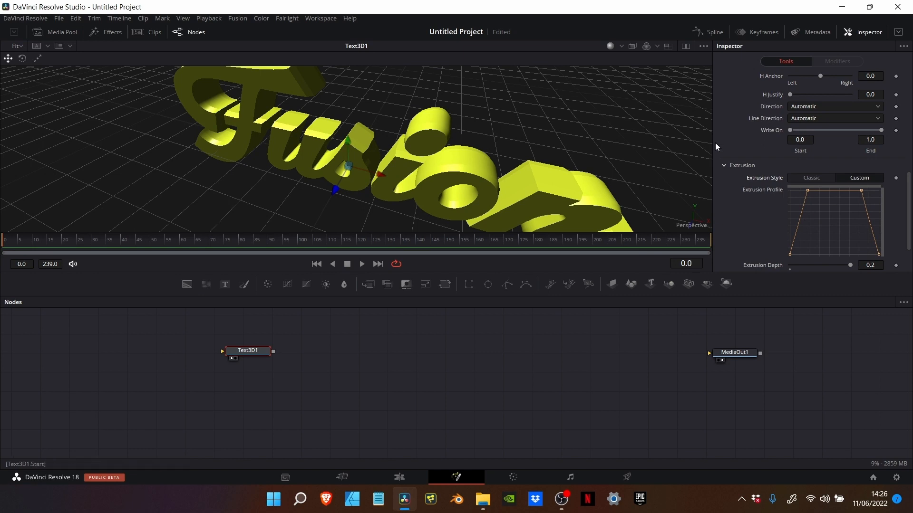
pyautogui.click(832, 190)
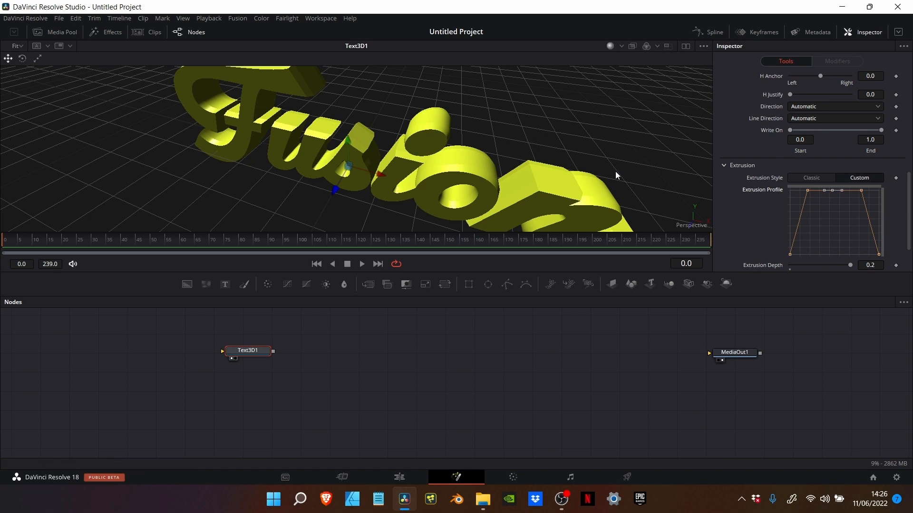
pyautogui.moveTo(590, 162); pyautogui.dragTo(590, 162)
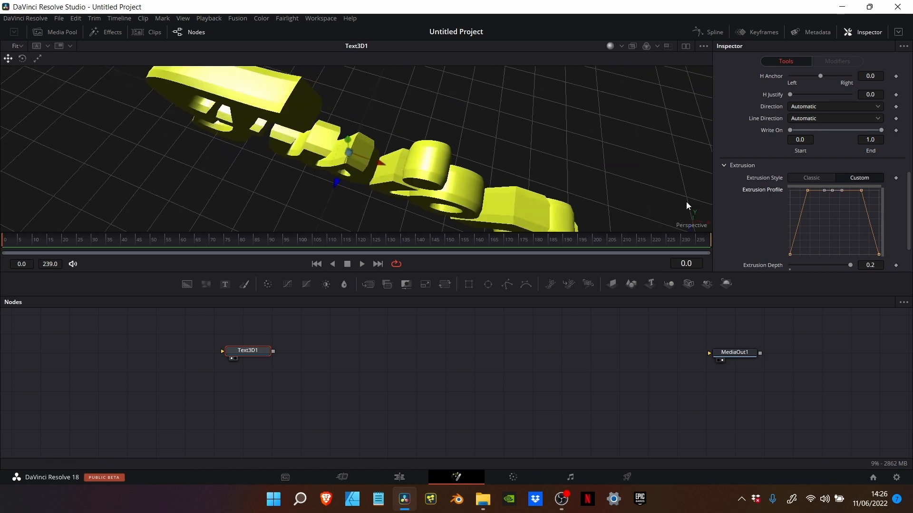
pyautogui.moveTo(832, 189); pyautogui.dragTo(832, 248)
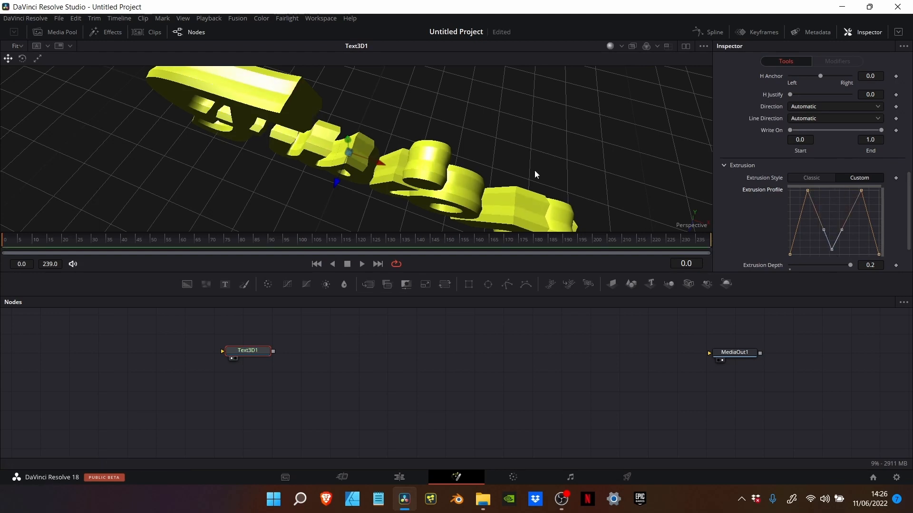
pyautogui.moveTo(534, 170); pyautogui.dragTo(535, 170)
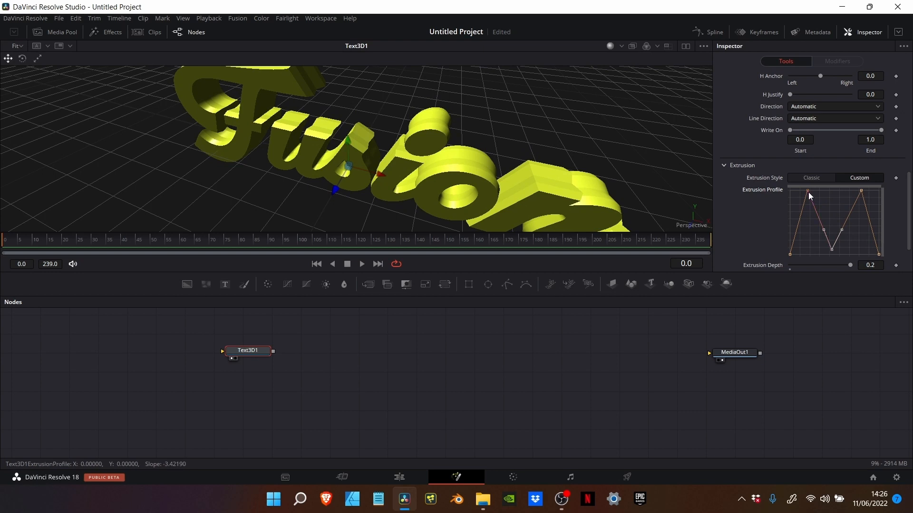
# Square off the start of the Extrusion Profile into a narrow full-height rim and extend the low middle section flat towards the end
pyautogui.moveTo(808, 192)
pyautogui.mouseDown()
pyautogui.moveTo(790, 190)
pyautogui.moveTo(798, 191)
pyautogui.mouseUp()
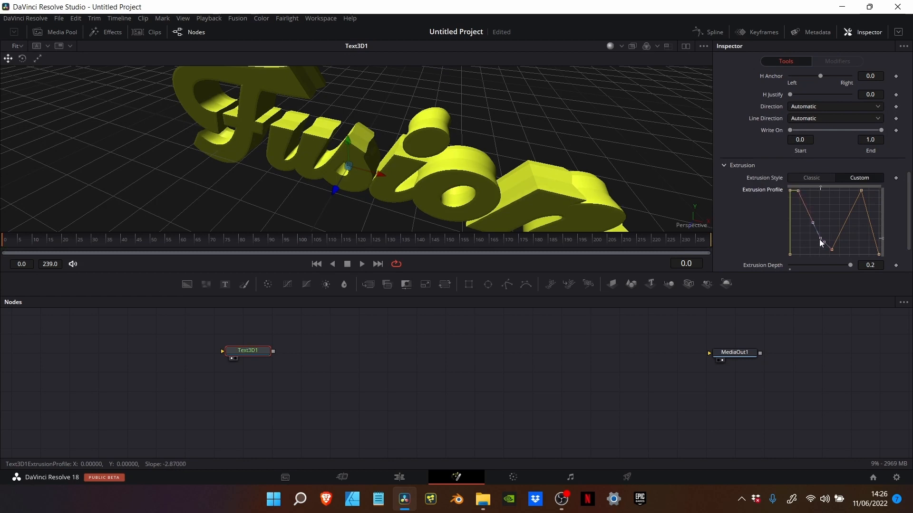
pyautogui.moveTo(819, 239); pyautogui.dragTo(800, 253)
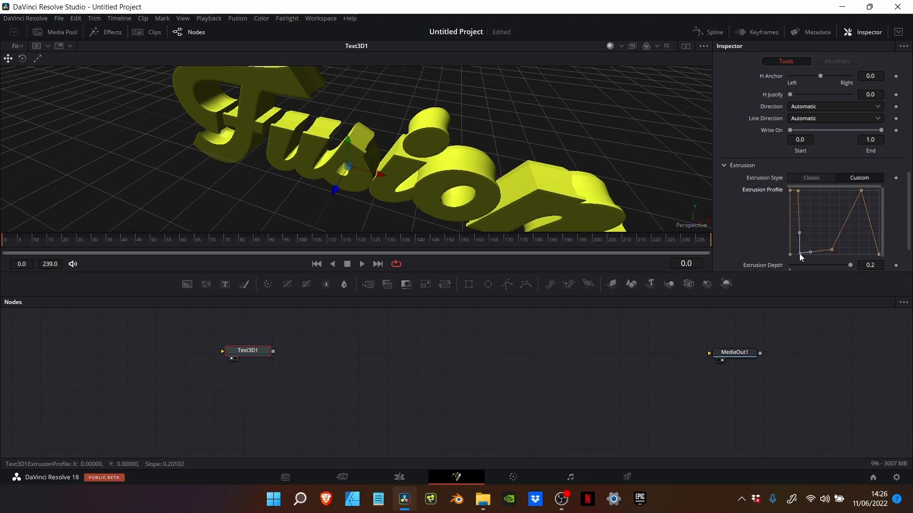
pyautogui.click(798, 192)
pyautogui.click(800, 192)
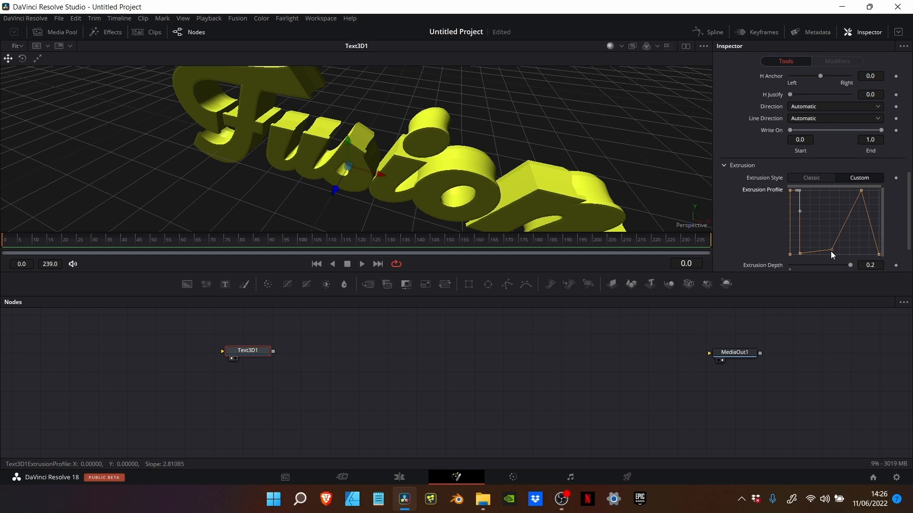
pyautogui.moveTo(831, 251); pyautogui.dragTo(857, 254)
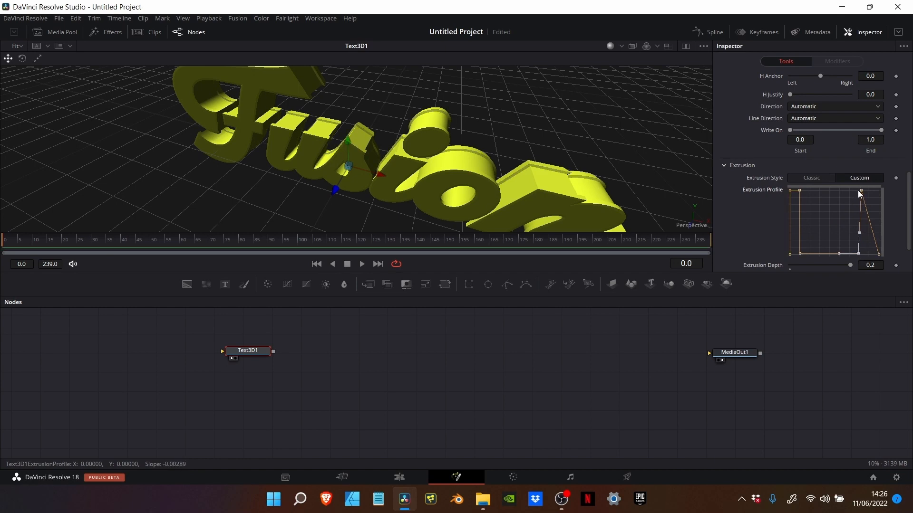
# Square off the end of the Extrusion Profile into a matching narrow full-height rim with vertical sides
pyautogui.click(864, 205)
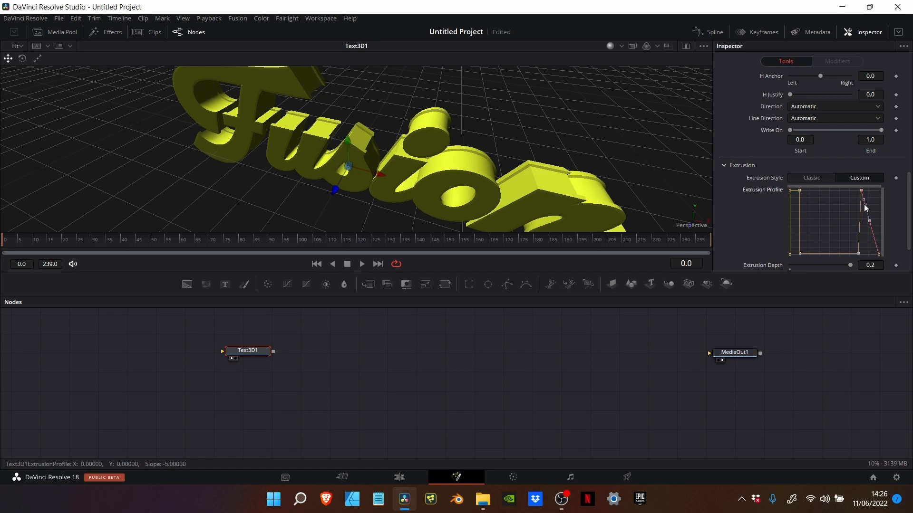
pyautogui.moveTo(864, 205); pyautogui.dragTo(879, 190)
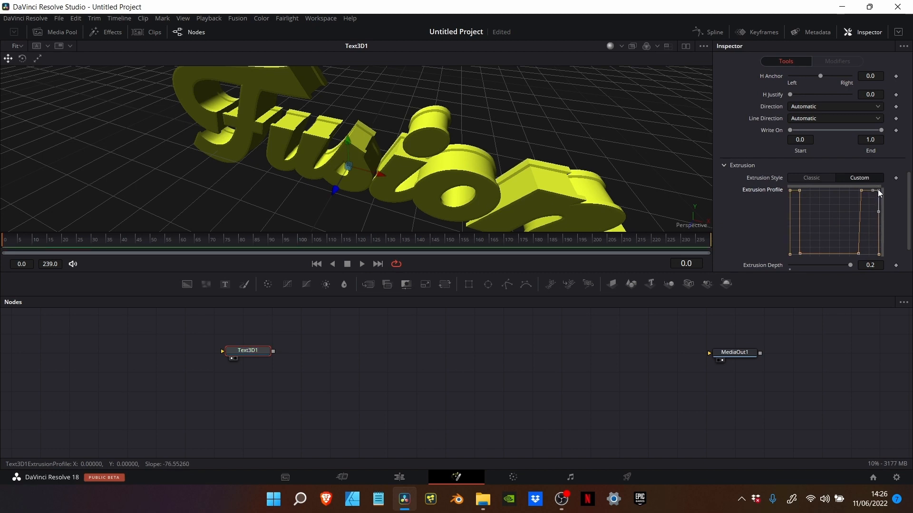
pyautogui.moveTo(861, 190); pyautogui.dragTo(870, 190)
pyautogui.click(857, 254)
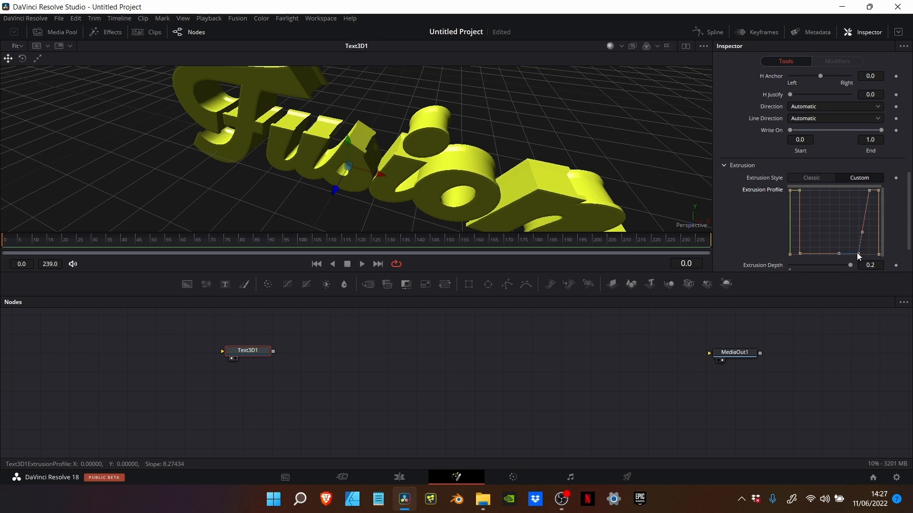
pyautogui.moveTo(858, 254); pyautogui.dragTo(869, 254)
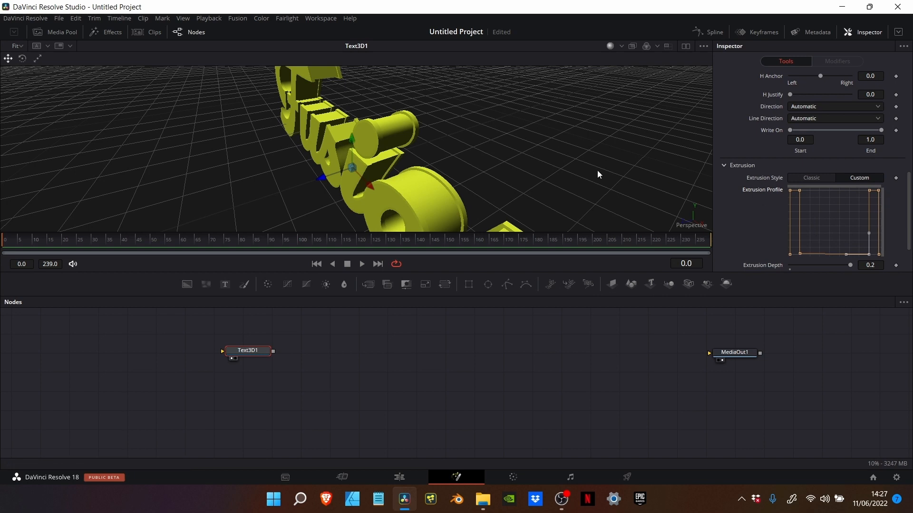
pyautogui.scroll(2, 527, 163)
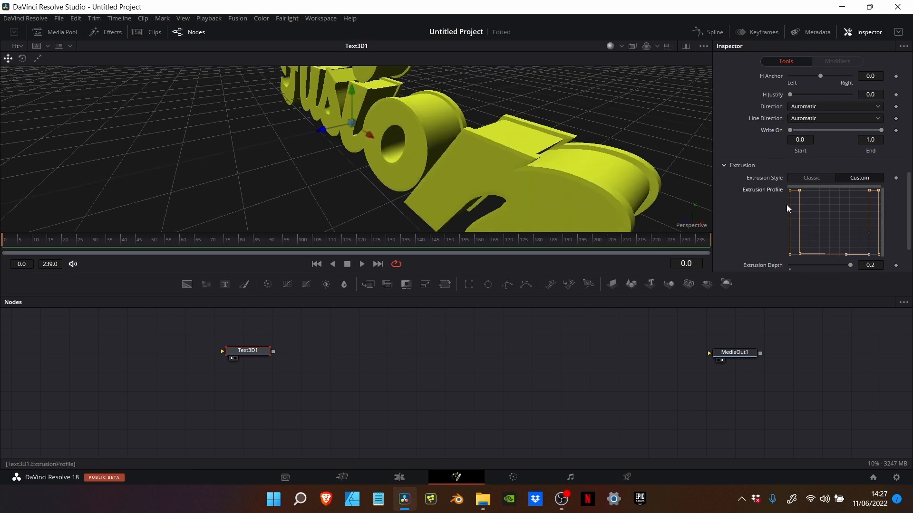
# Show the Extrusion Profile curve fitted in the Spline editor and align its inner rim points near 0.1 and 0.9 into straight edges
pyautogui.click(708, 32)
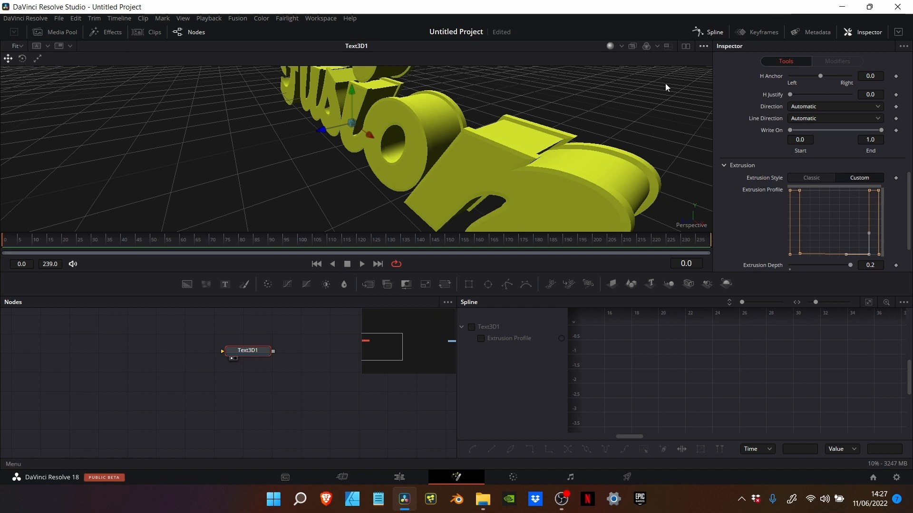
pyautogui.click(472, 327)
pyautogui.click(871, 305)
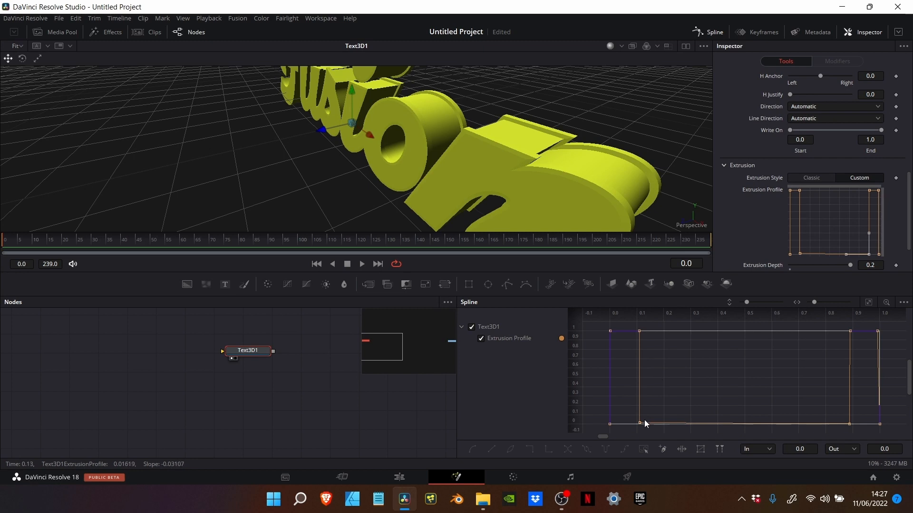
pyautogui.moveTo(640, 422); pyautogui.dragTo(638, 424)
pyautogui.moveTo(638, 332); pyautogui.dragTo(638, 332)
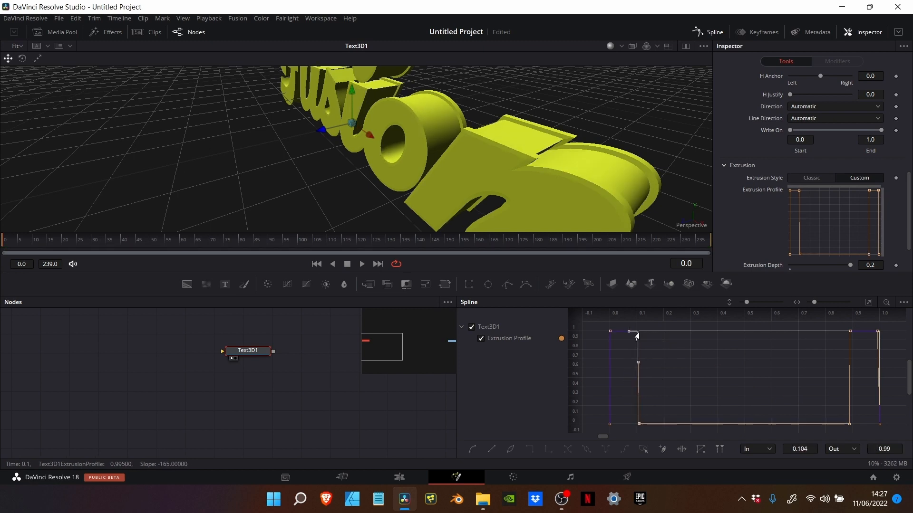
pyautogui.click(637, 424)
pyautogui.click(850, 424)
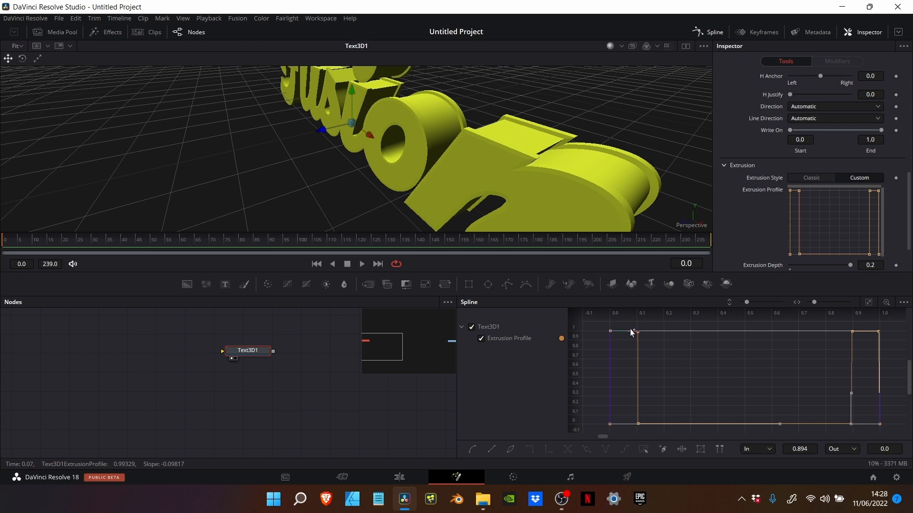
# Add a full-height rectangular ridge to the Extrusion Profile curve between about 0.2 and 0.3
pyautogui.click(664, 423)
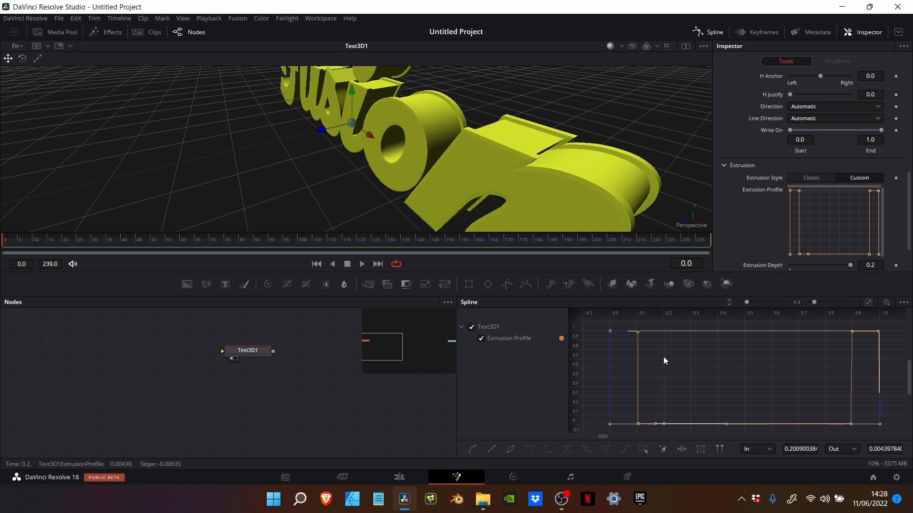
pyautogui.click(689, 423)
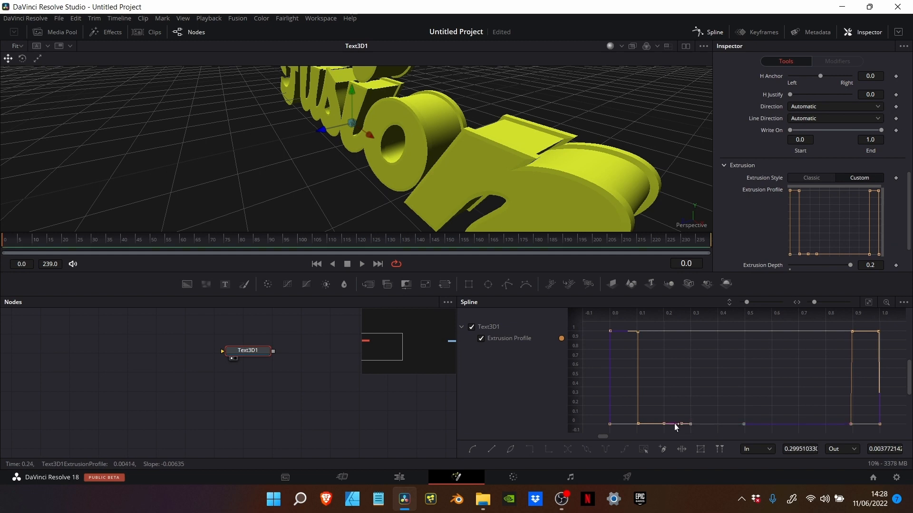
pyautogui.moveTo(690, 423); pyautogui.dragTo(689, 331)
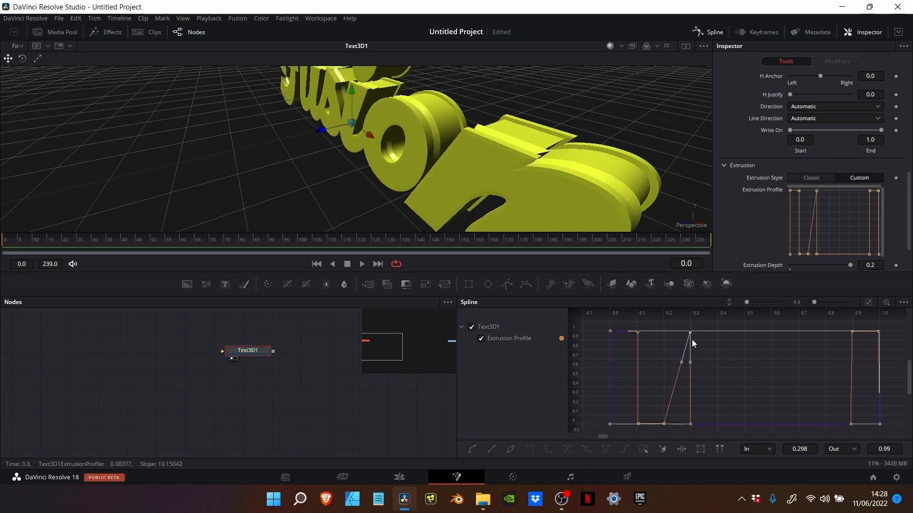
pyautogui.click(675, 373)
pyautogui.moveTo(674, 372); pyautogui.dragTo(664, 331)
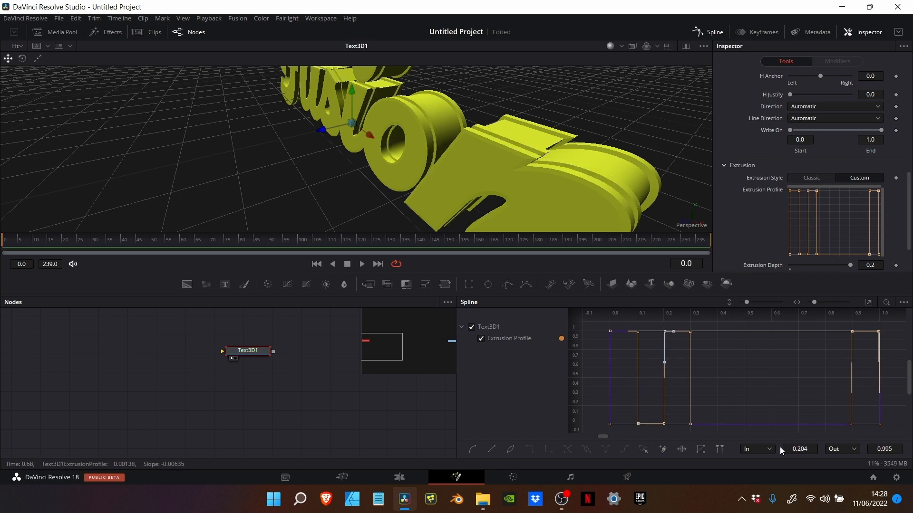
# Add a second full-height rectangular ridge to the Extrusion Profile curve between about 0.7 and 0.8 and inspect the text's sides
pyautogui.click(801, 424)
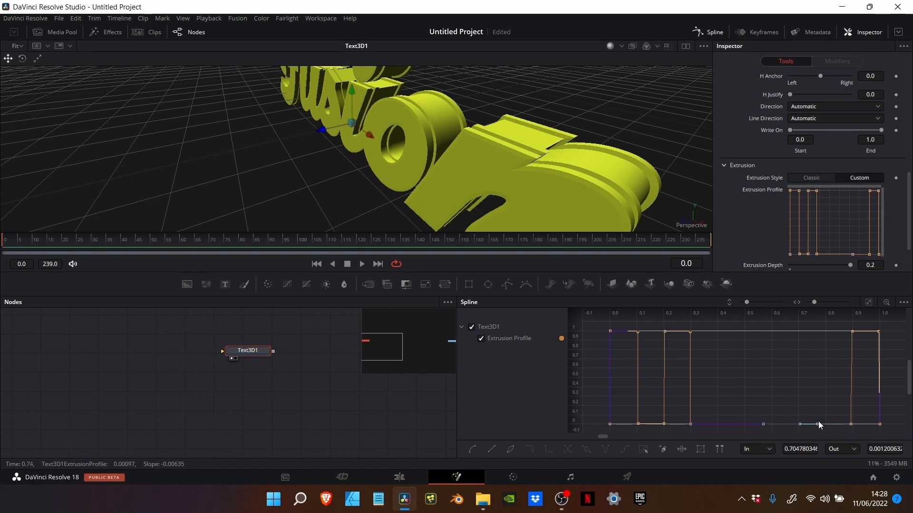
pyautogui.moveTo(801, 423); pyautogui.dragTo(801, 331)
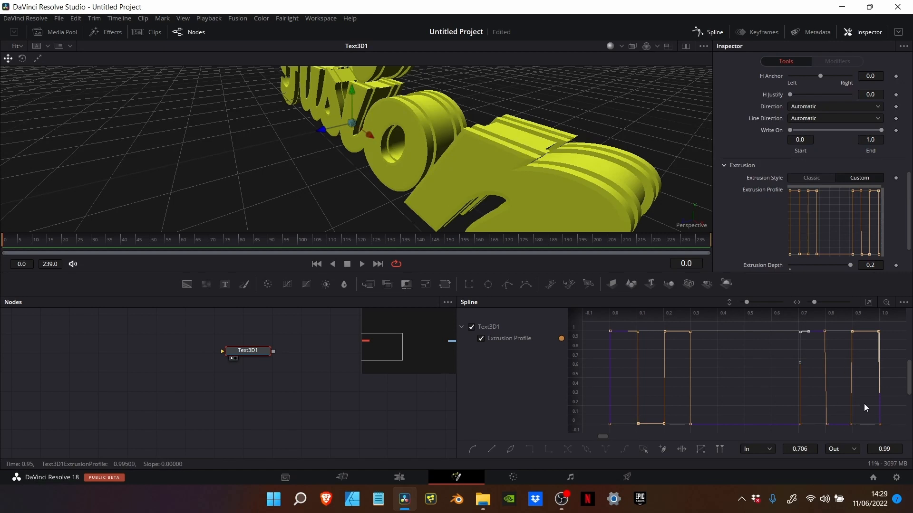
pyautogui.moveTo(614, 173); pyautogui.dragTo(614, 174)
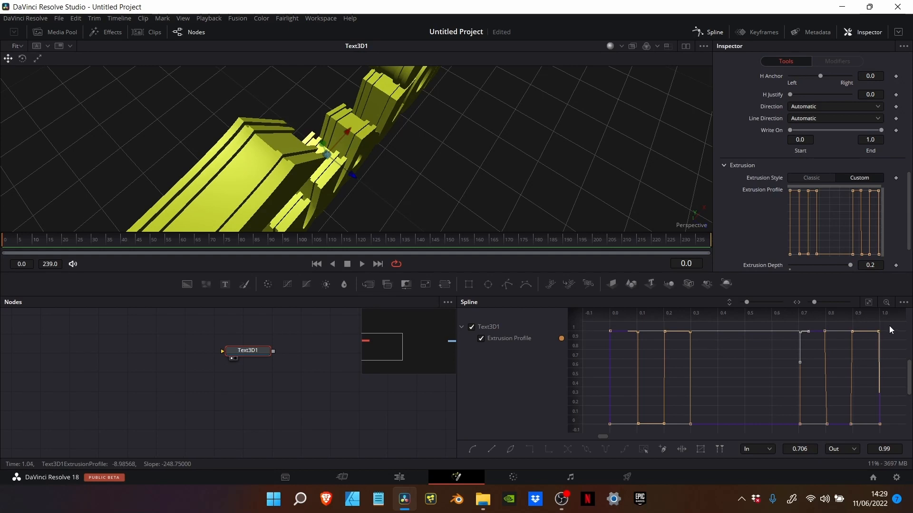
# Smooth all the upper points of the Extrusion Profile curve to round the ridge tops and inspect the text's sides
pyautogui.moveTo(889, 326); pyautogui.dragTo(598, 344)
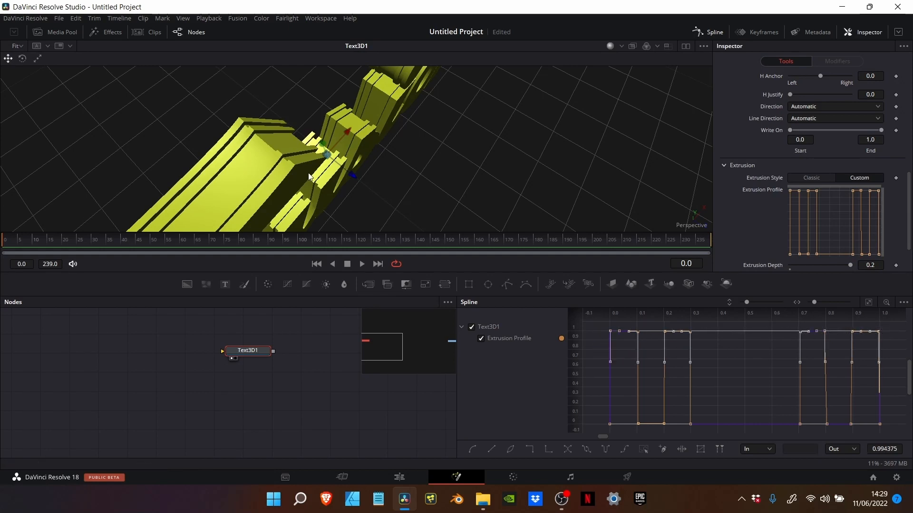
pyautogui.moveTo(308, 173); pyautogui.dragTo(308, 173)
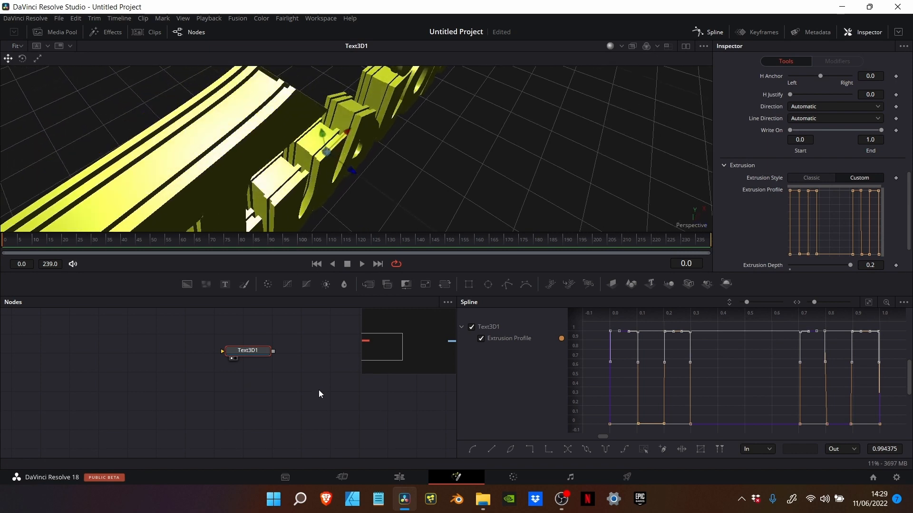
pyautogui.click(473, 450)
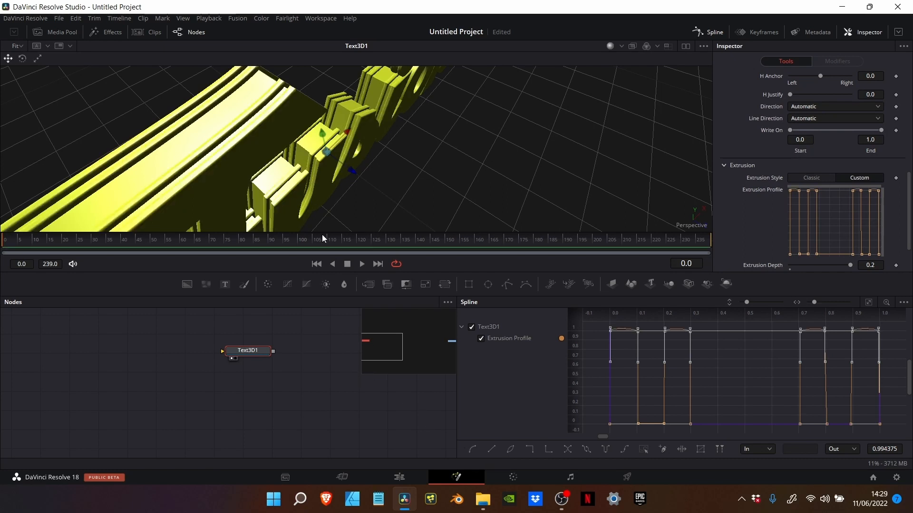
pyautogui.moveTo(278, 176); pyautogui.dragTo(278, 177)
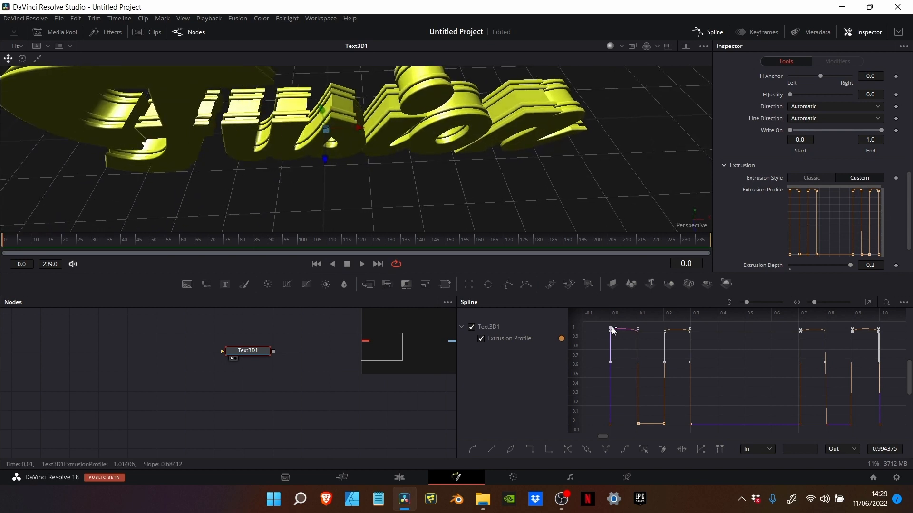
pyautogui.moveTo(610, 328); pyautogui.dragTo(608, 329)
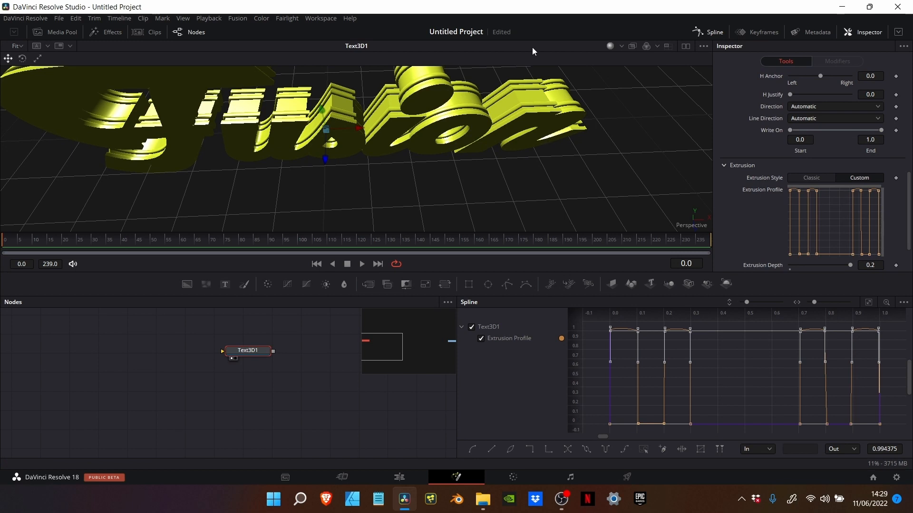
pyautogui.scroll(8, 521, 111)
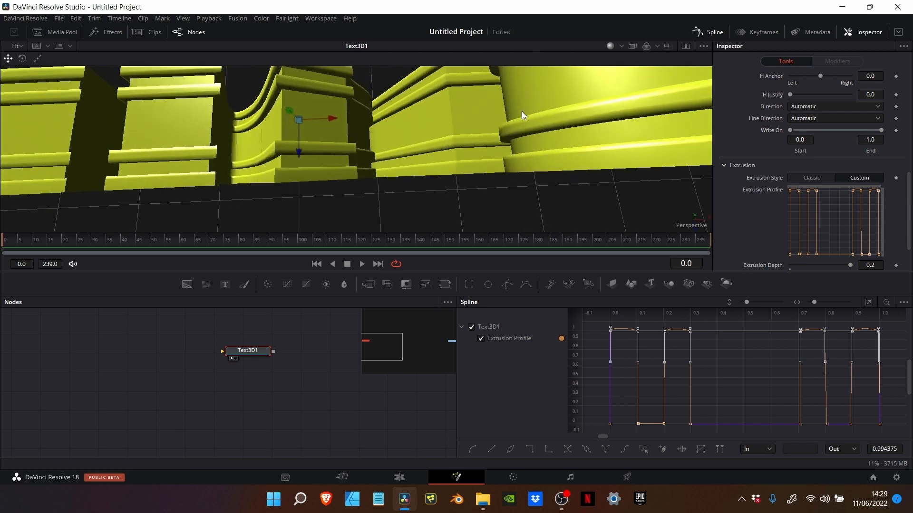
pyautogui.scroll(-6, 521, 111)
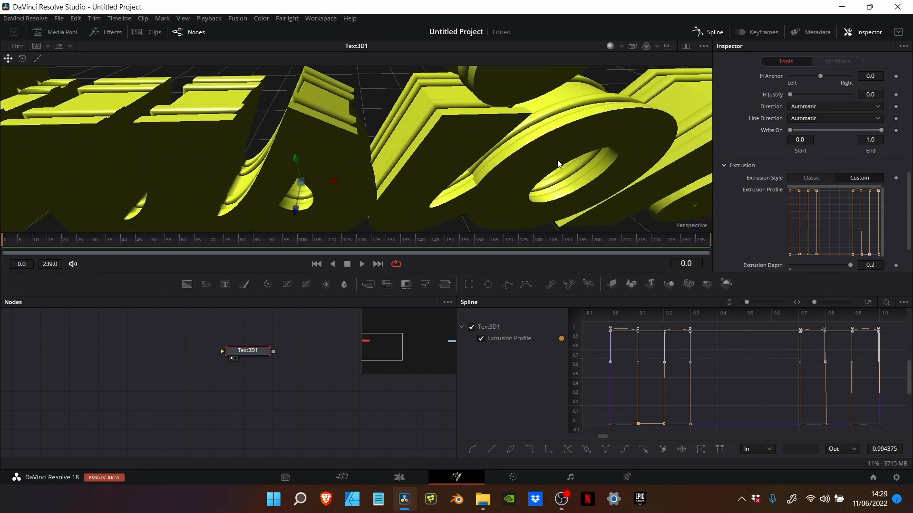
# Smooth all the lower points of the Extrusion Profile curve to round the grooves and inspect the extruded sides up close
pyautogui.click(886, 414)
pyautogui.moveTo(885, 413)
pyautogui.mouseDown()
pyautogui.moveTo(604, 433)
pyautogui.moveTo(881, 407)
pyautogui.moveTo(873, 408)
pyautogui.mouseUp()
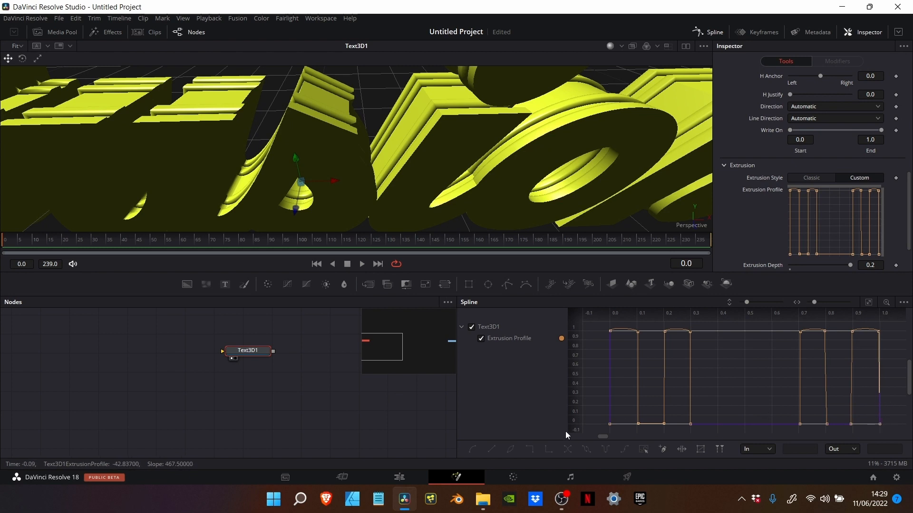
pyautogui.moveTo(863, 412); pyautogui.dragTo(633, 430)
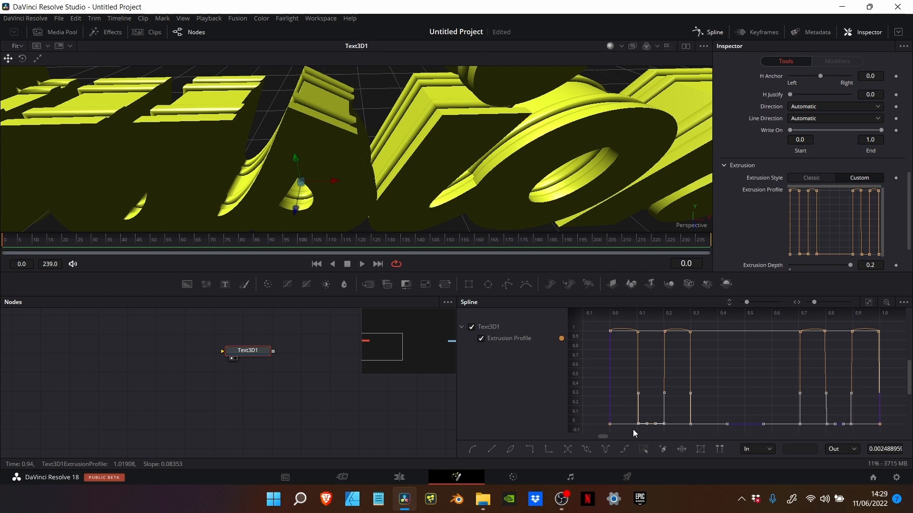
pyautogui.hotkey('shift', 's')
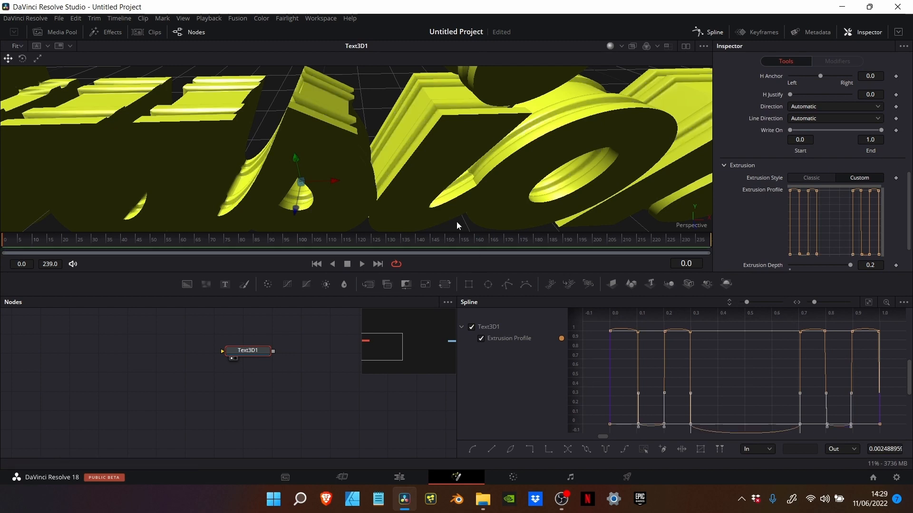
pyautogui.moveTo(432, 185); pyautogui.dragTo(432, 185)
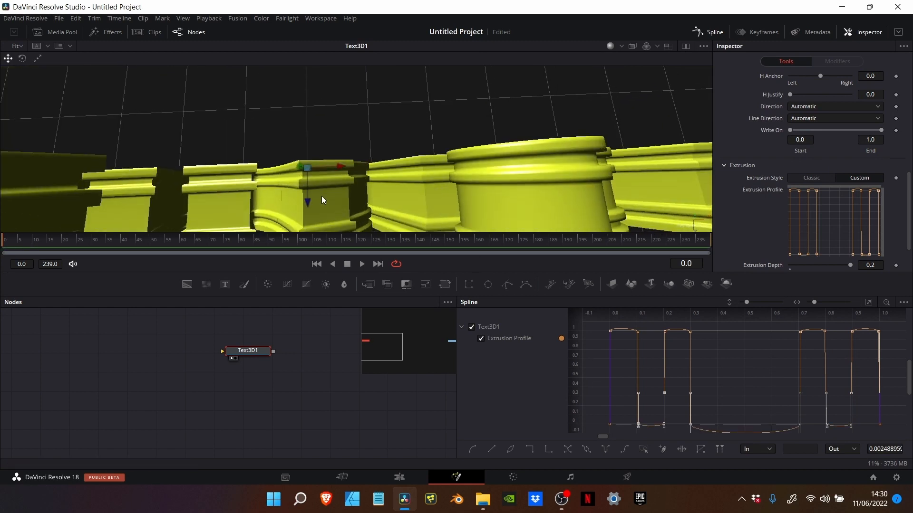
pyautogui.moveTo(322, 196); pyautogui.dragTo(314, 142)
pyautogui.scroll(3, 766, 139)
pyautogui.scroll(1, 760, 100)
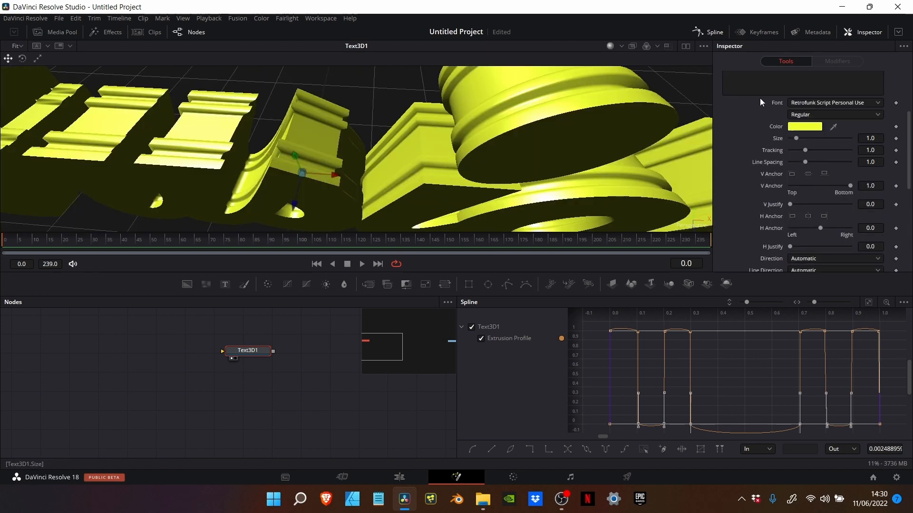
# Try the text's shared shading material in white, pale yellow and a bright yellow with saturation 0.723 and value 0.969
pyautogui.scroll(2, 760, 98)
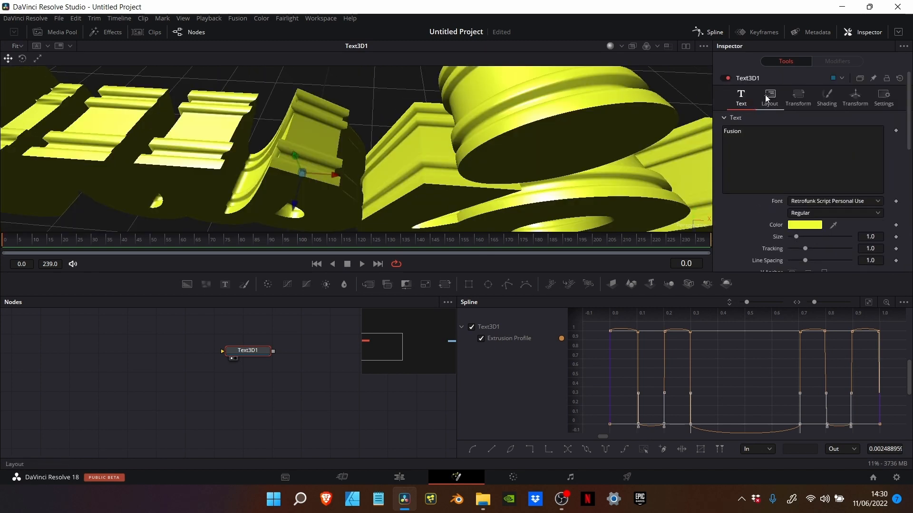
pyautogui.click(826, 102)
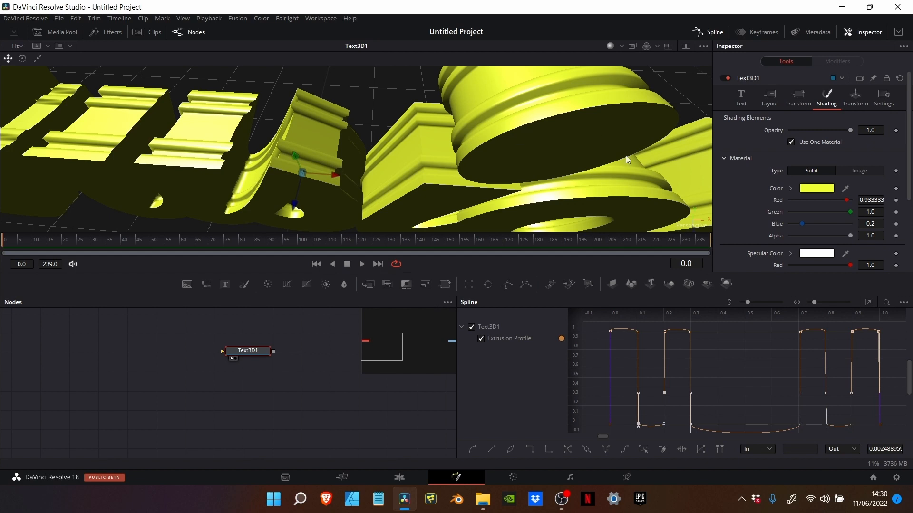
pyautogui.click(792, 190)
pyautogui.click(825, 213)
pyautogui.moveTo(825, 213)
pyautogui.mouseDown()
pyautogui.moveTo(893, 226)
pyautogui.moveTo(806, 206)
pyautogui.moveTo(776, 190)
pyautogui.mouseUp()
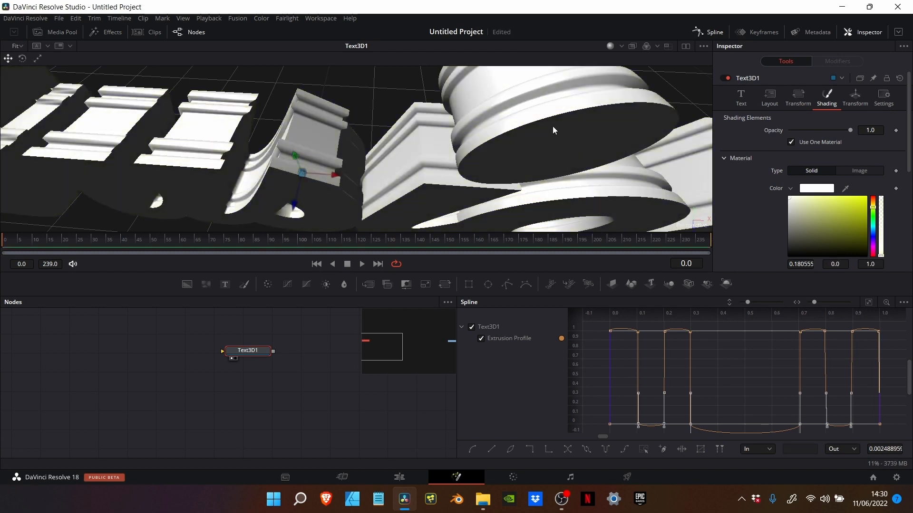
pyautogui.scroll(-8, 552, 126)
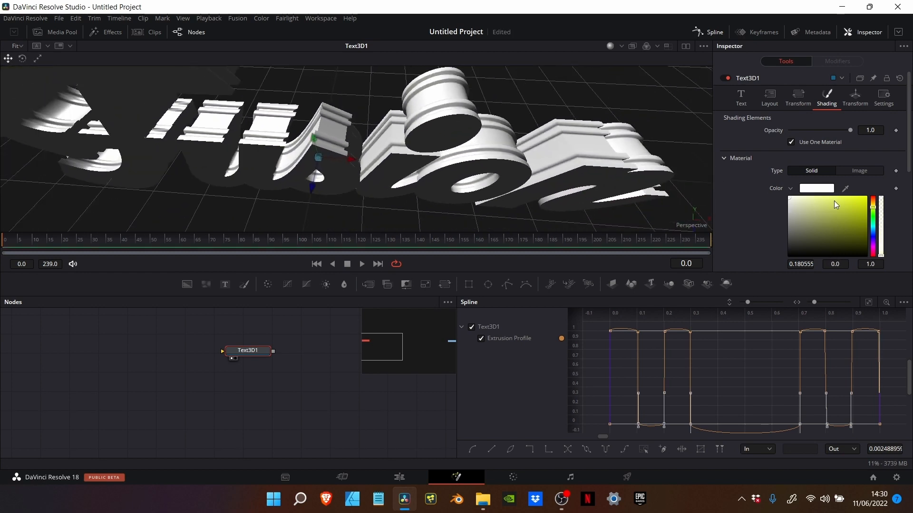
pyautogui.moveTo(834, 202)
pyautogui.mouseDown()
pyautogui.moveTo(840, 208)
pyautogui.moveTo(820, 207)
pyautogui.mouseUp()
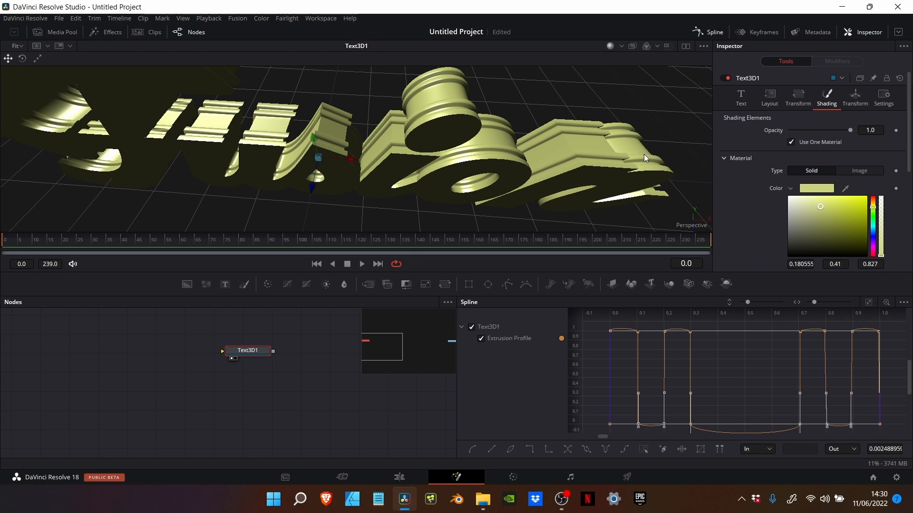
pyautogui.scroll(-5, 644, 154)
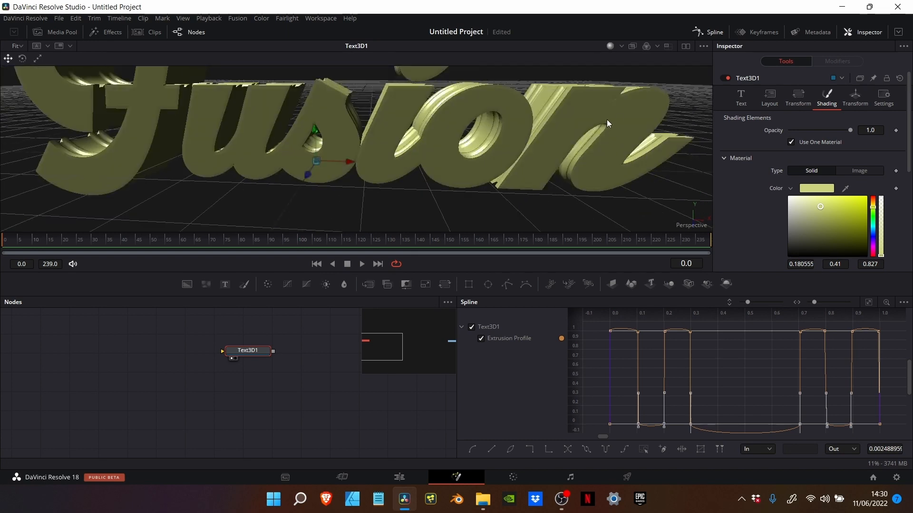
pyautogui.moveTo(615, 117); pyautogui.dragTo(616, 120)
pyautogui.moveTo(847, 208); pyautogui.dragTo(845, 198)
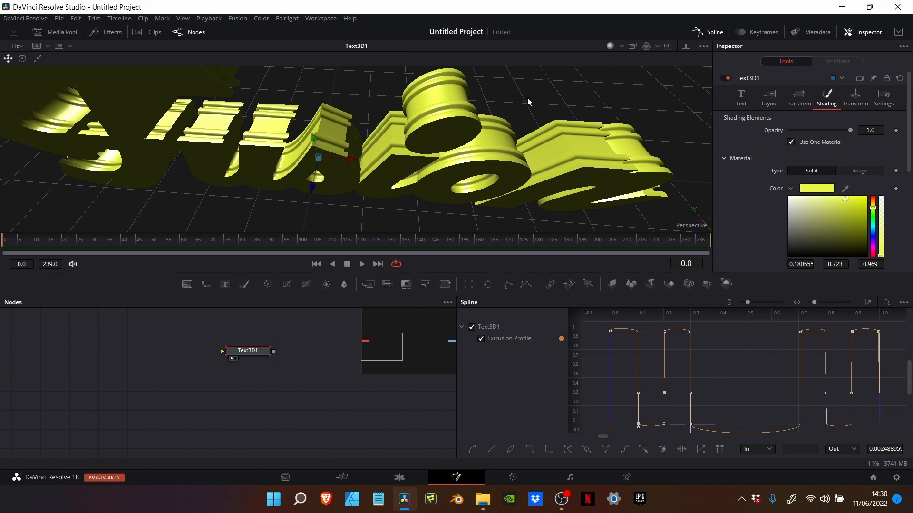
# Turn off Use One Material for the text and set the main Material colour to white
pyautogui.click(791, 142)
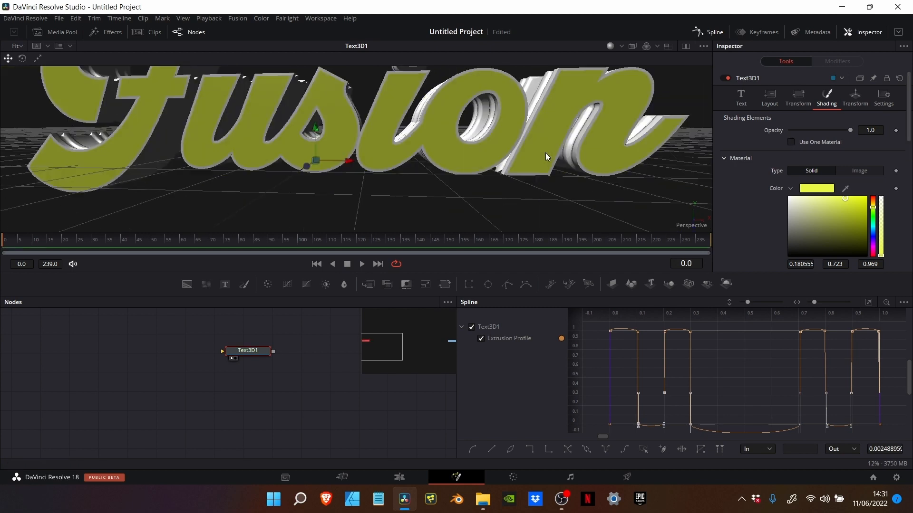
pyautogui.moveTo(545, 153); pyautogui.dragTo(545, 153)
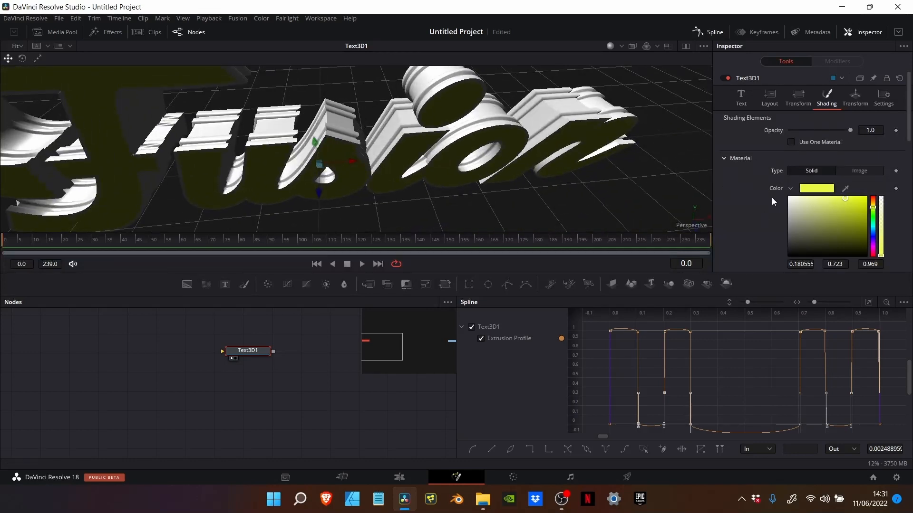
pyautogui.moveTo(814, 215); pyautogui.dragTo(773, 195)
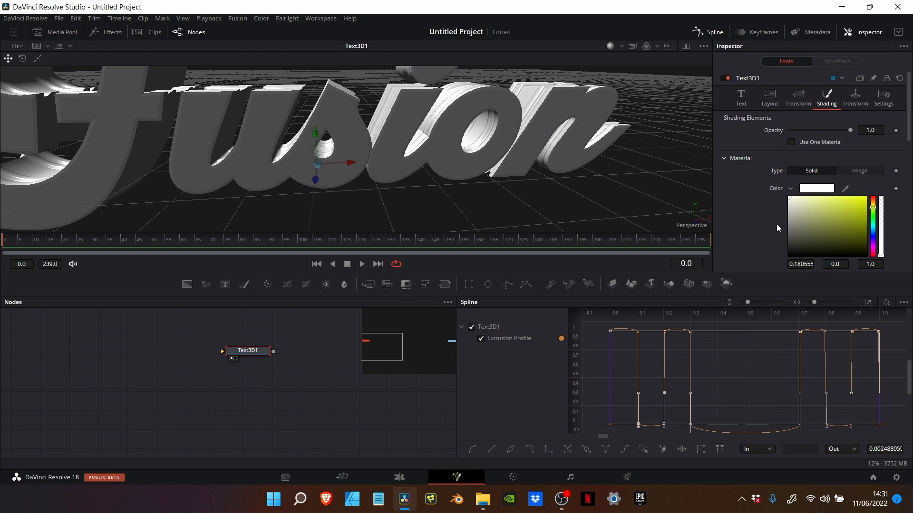
# Set the Bevel Material to black with red, green, blue and alpha all at 0.0 so only the front and back faces show
pyautogui.scroll(-10, 777, 224)
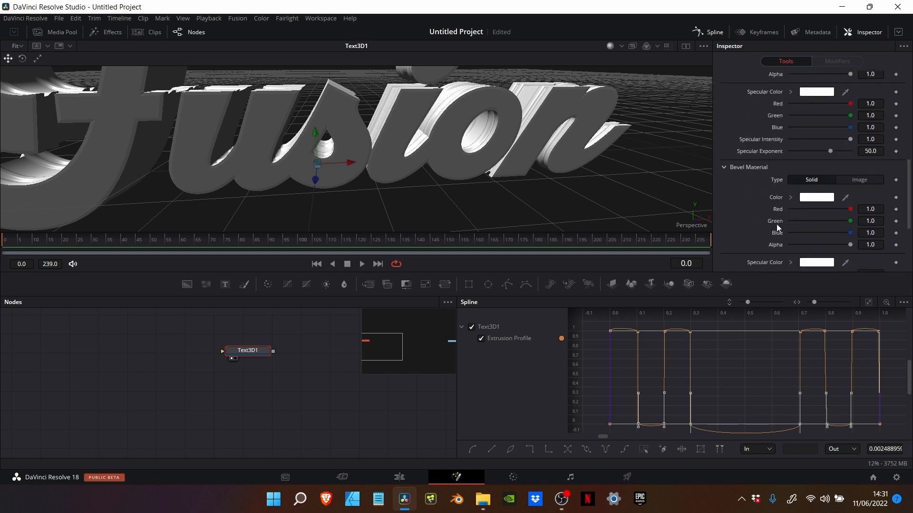
pyautogui.scroll(-1, 776, 227)
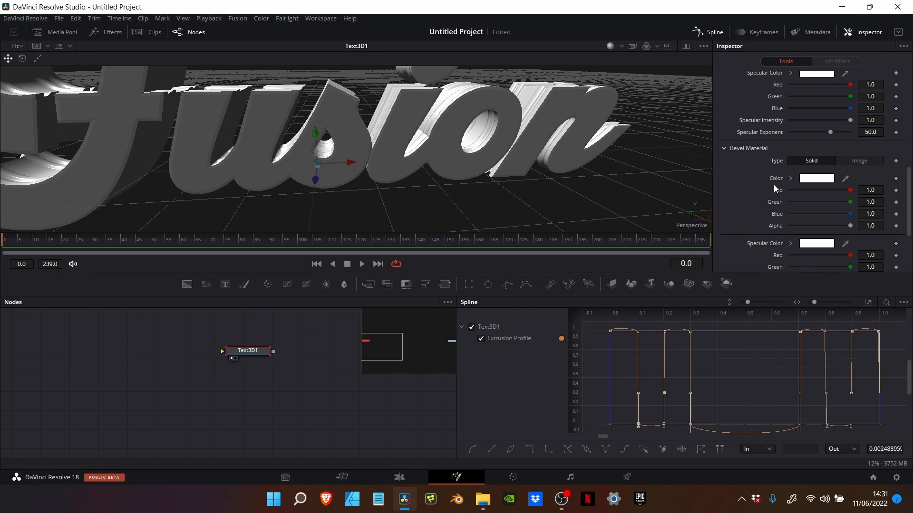
pyautogui.click(813, 179)
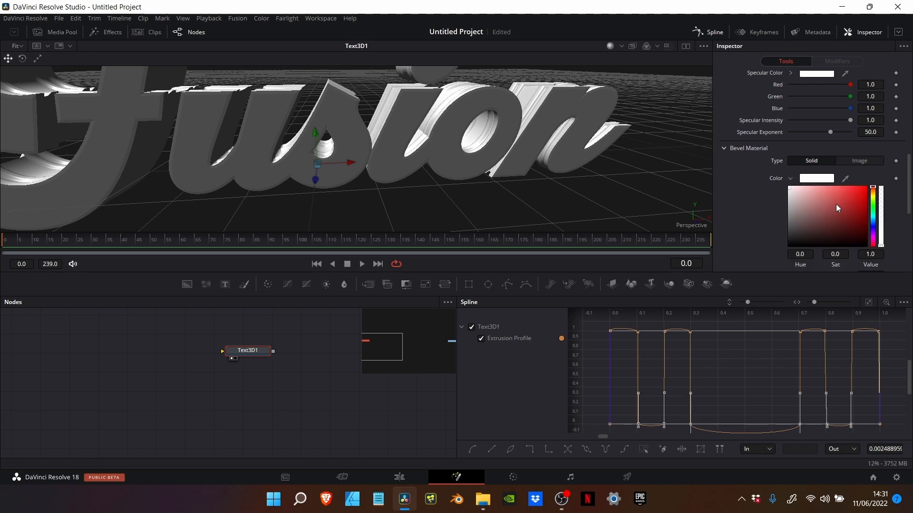
pyautogui.moveTo(836, 204); pyautogui.dragTo(782, 183)
pyautogui.scroll(-2, 848, 256)
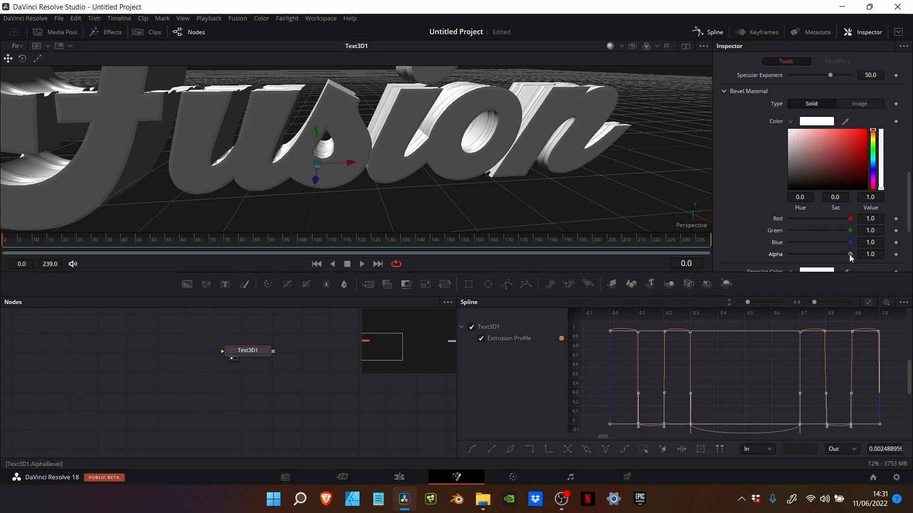
pyautogui.moveTo(849, 255); pyautogui.dragTo(758, 250)
pyautogui.moveTo(790, 187); pyautogui.dragTo(789, 206)
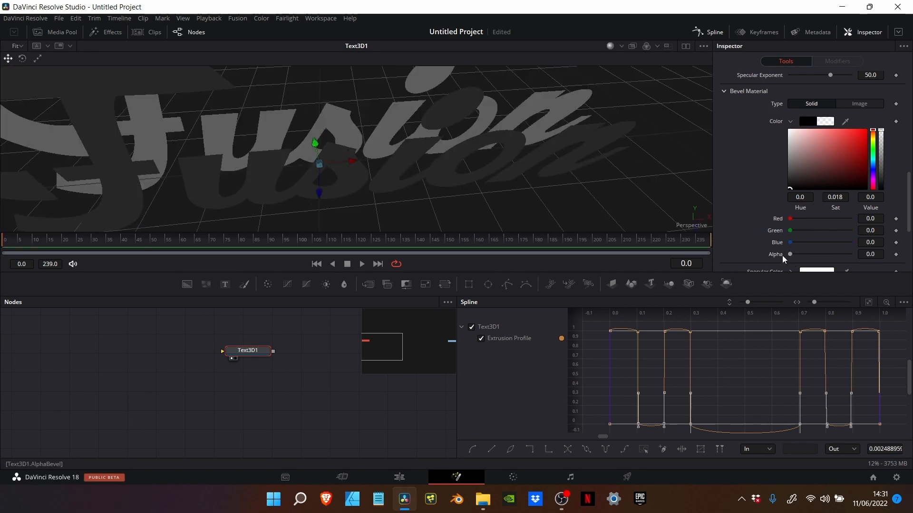
pyautogui.moveTo(574, 99); pyautogui.dragTo(529, 132)
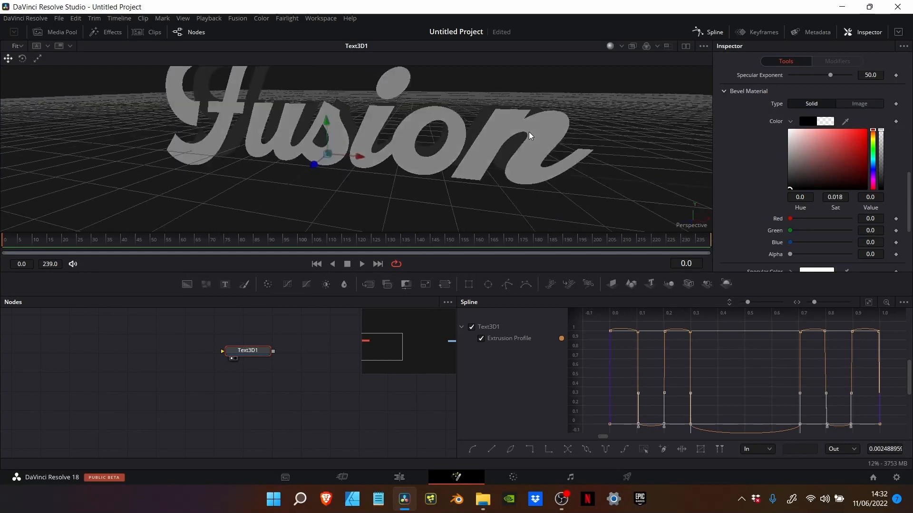
# Hide the Spline editor and rename the Text3D1 node as faces
pyautogui.click(708, 32)
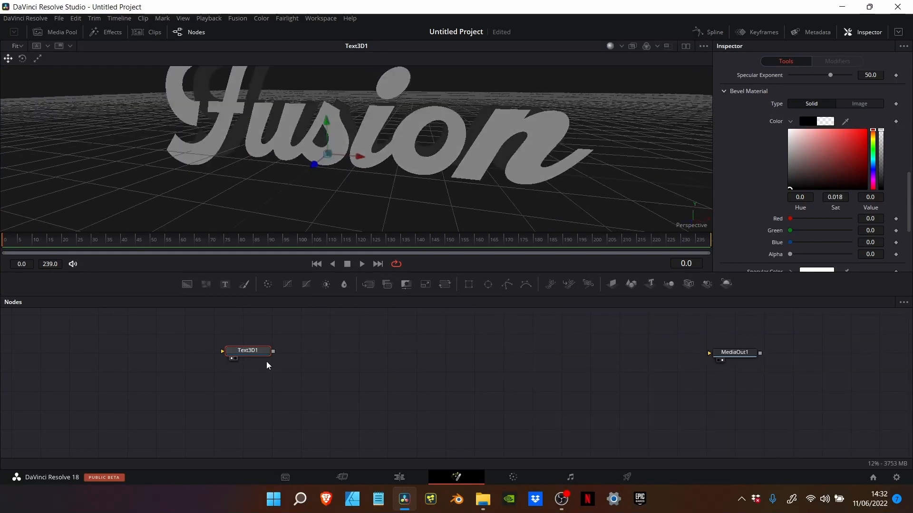
pyautogui.moveTo(266, 362); pyautogui.dragTo(202, 388)
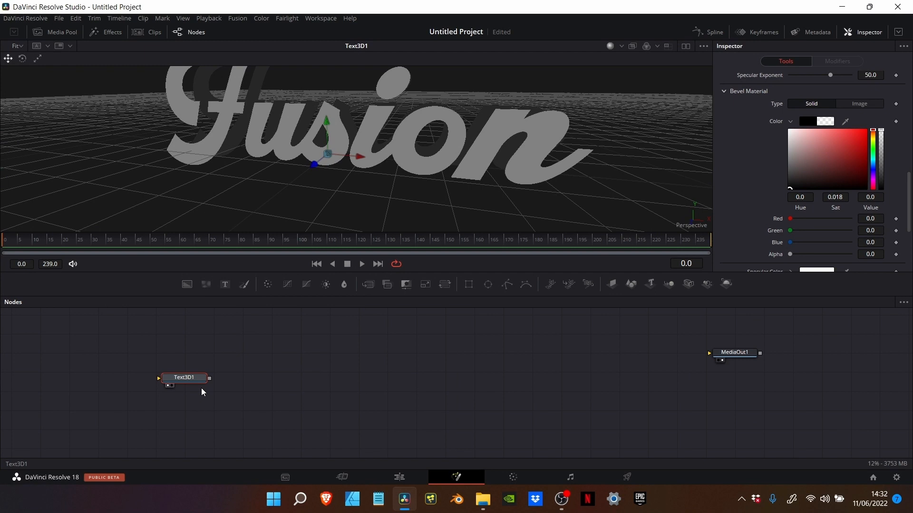
pyautogui.press('F2')
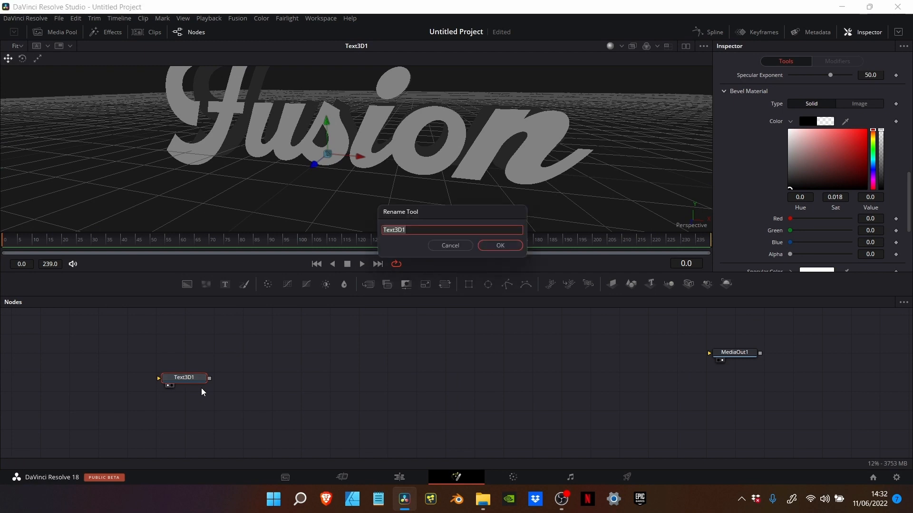
pyautogui.write('faces')
pyautogui.press('Return')
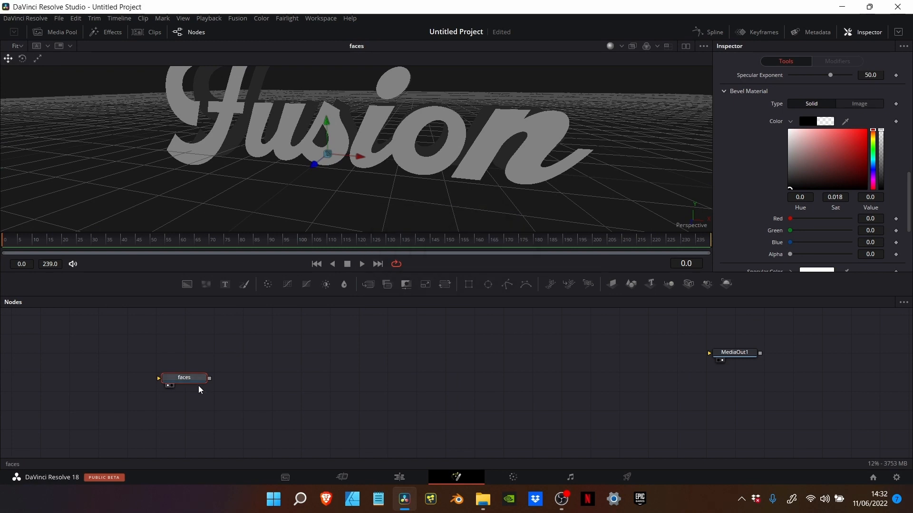
# Duplicate the faces node, combine both copies in a Merge 3D node shown in the viewer, and place the copy above the merge
pyautogui.moveTo(199, 385); pyautogui.dragTo(184, 398)
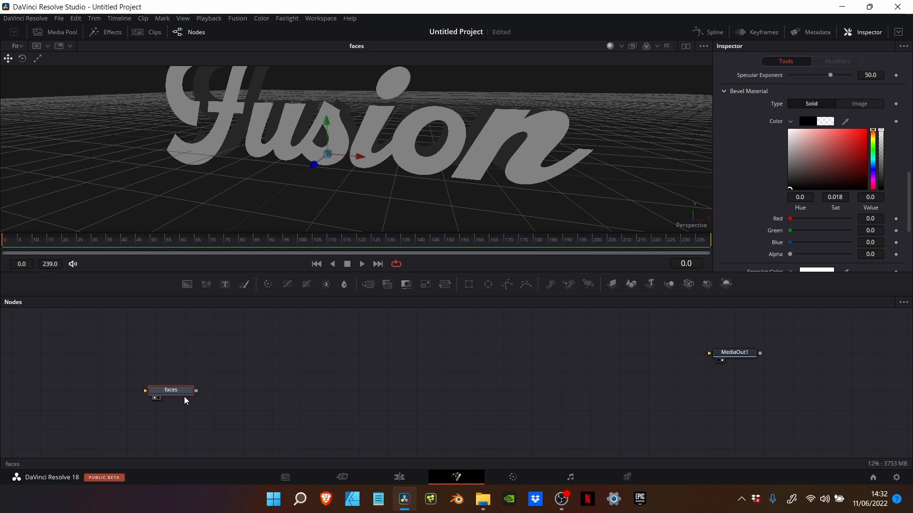
pyautogui.hotkey('ctrl', 'v')
pyautogui.moveTo(209, 413); pyautogui.dragTo(235, 404)
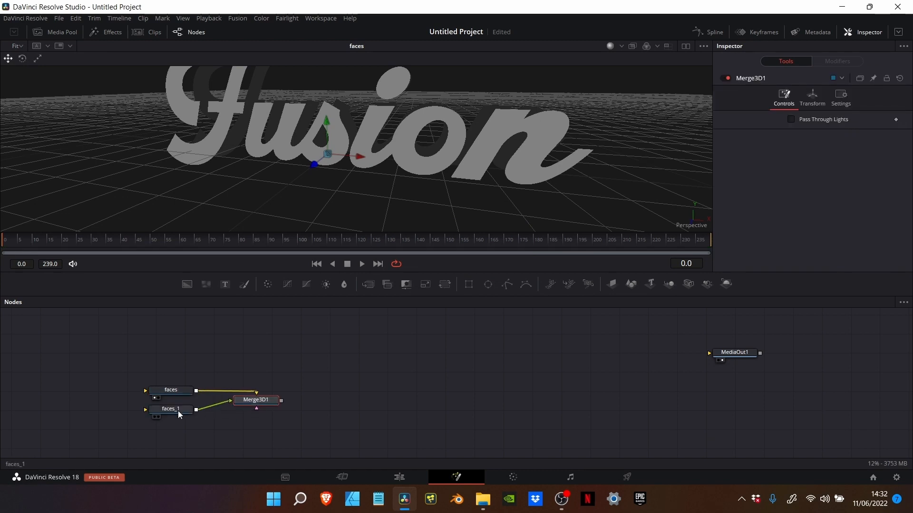
pyautogui.moveTo(177, 411); pyautogui.dragTo(238, 335)
pyautogui.press('1')
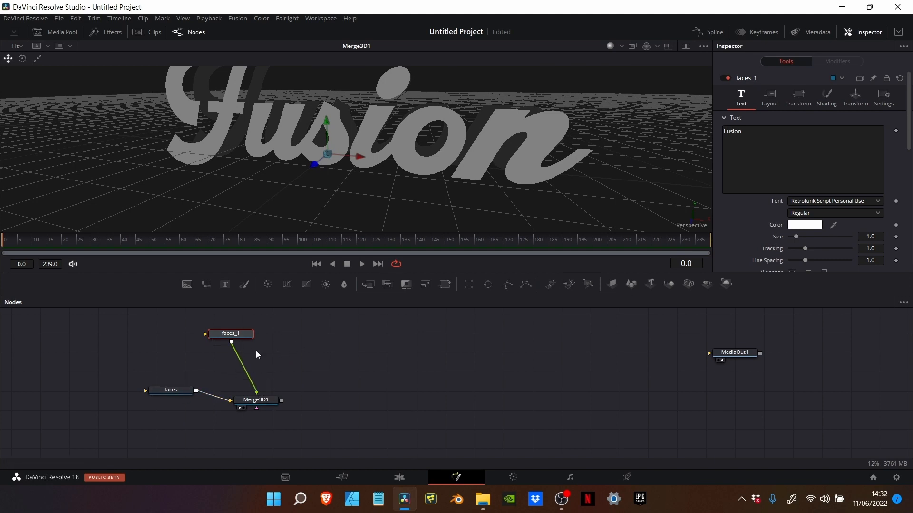
# Reposition the merge and the duplicated faces_1 text node, and rename faces_1 as bevel1
pyautogui.moveTo(262, 403); pyautogui.dragTo(267, 396)
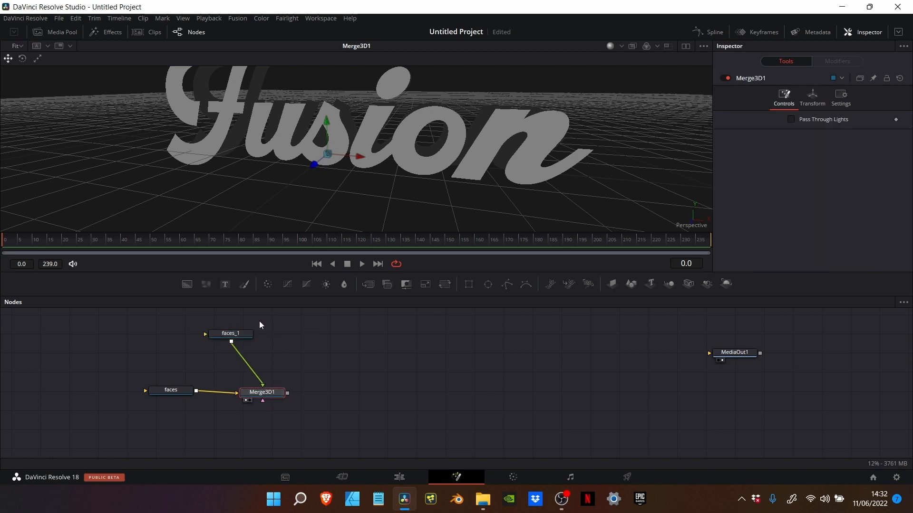
pyautogui.moveTo(240, 334); pyautogui.dragTo(212, 327)
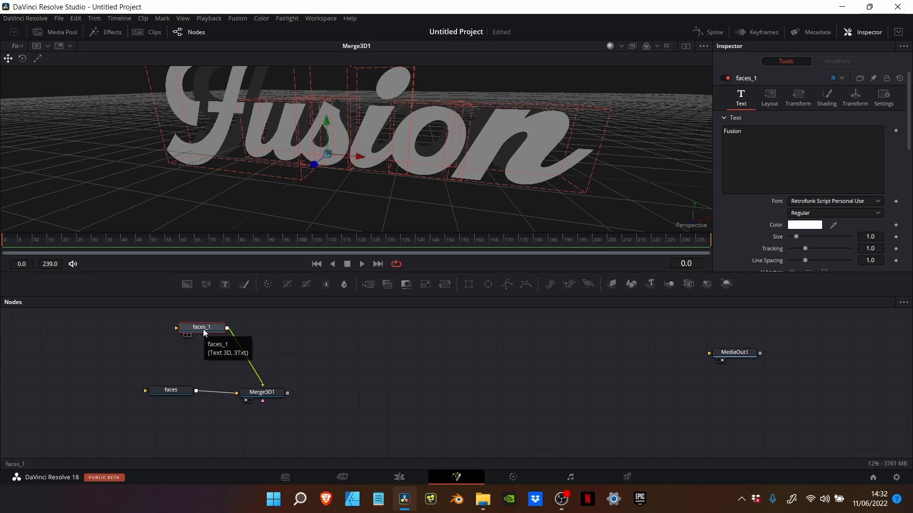
pyautogui.press('F2')
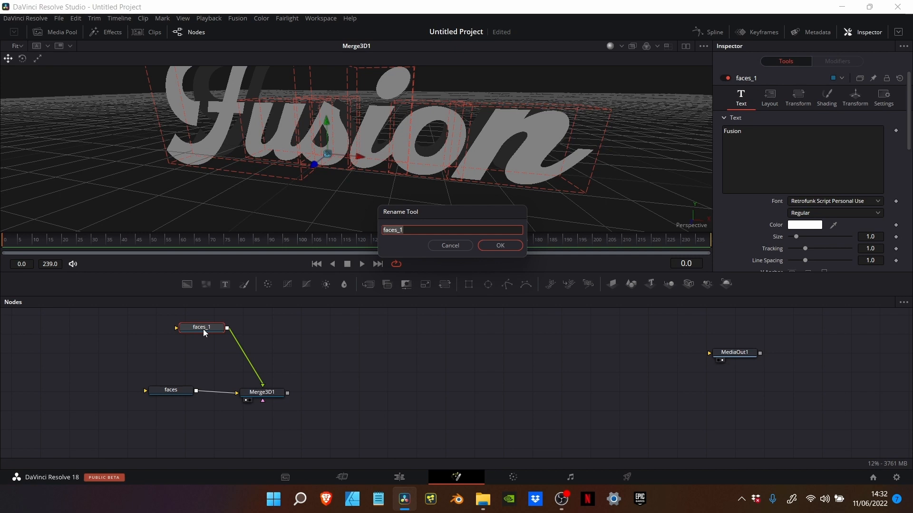
pyautogui.write('bevel1')
pyautogui.press('Return')
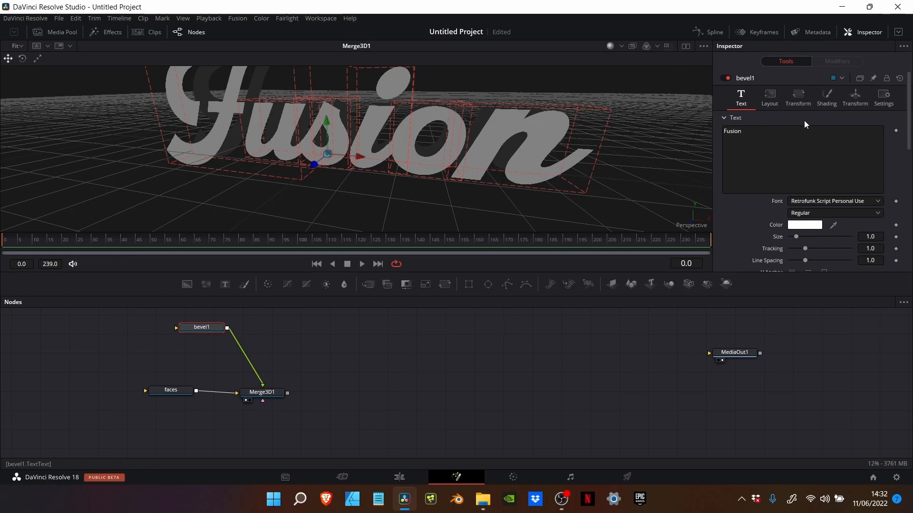
# In bevel1's shading, make the Bevel Material opaque white and the main Material black and fully transparent so only the bevels render
pyautogui.click(825, 104)
pyautogui.scroll(-1, 791, 177)
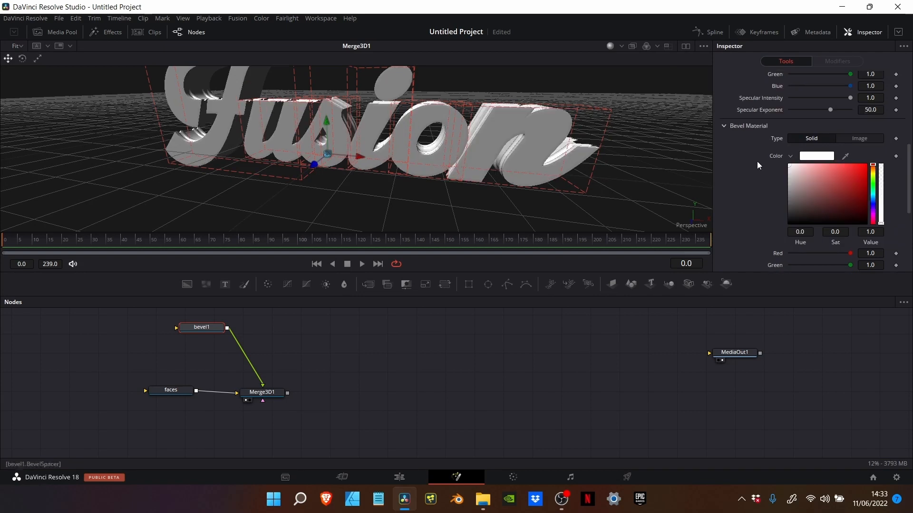
pyautogui.scroll(5, 757, 160)
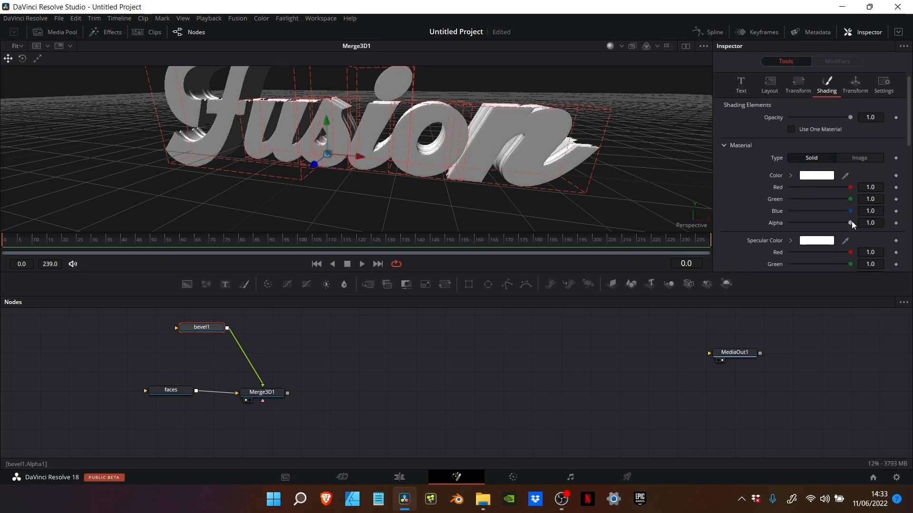
pyautogui.moveTo(851, 221); pyautogui.dragTo(791, 247)
pyautogui.click(790, 175)
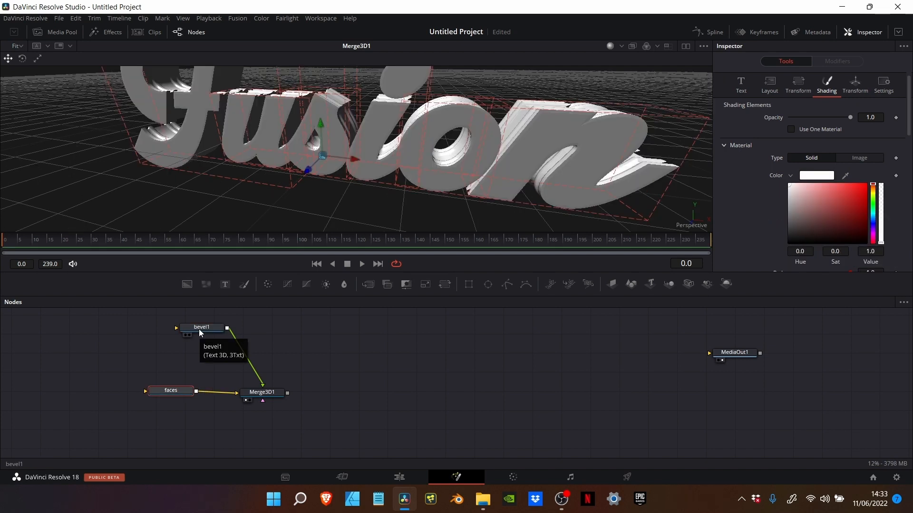
# Inspect bevel1 alone in the viewer, and compare it with the combined Merge3D1 result from several angles
pyautogui.press('1')
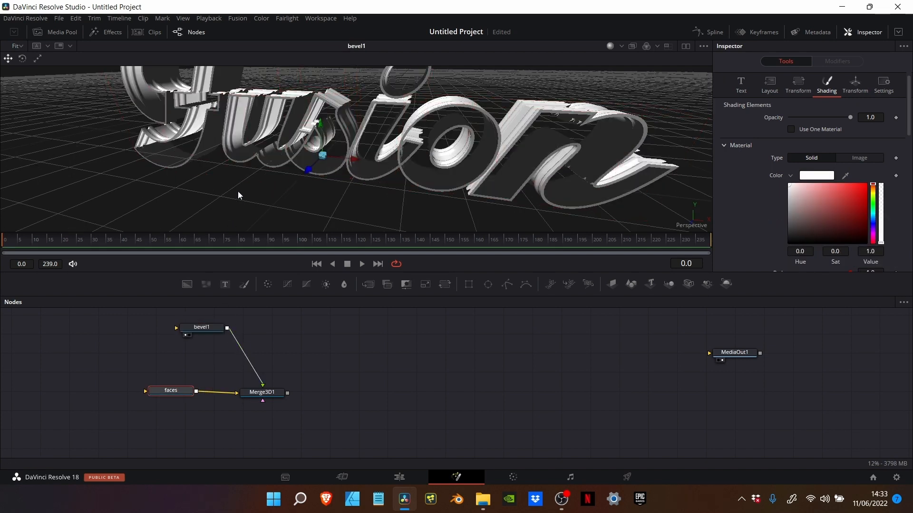
pyautogui.moveTo(238, 168); pyautogui.dragTo(238, 170)
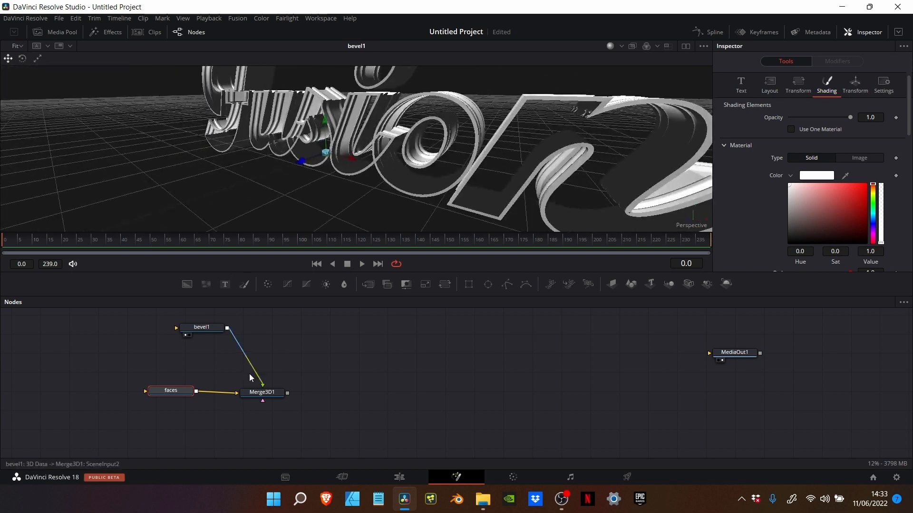
pyautogui.press('1')
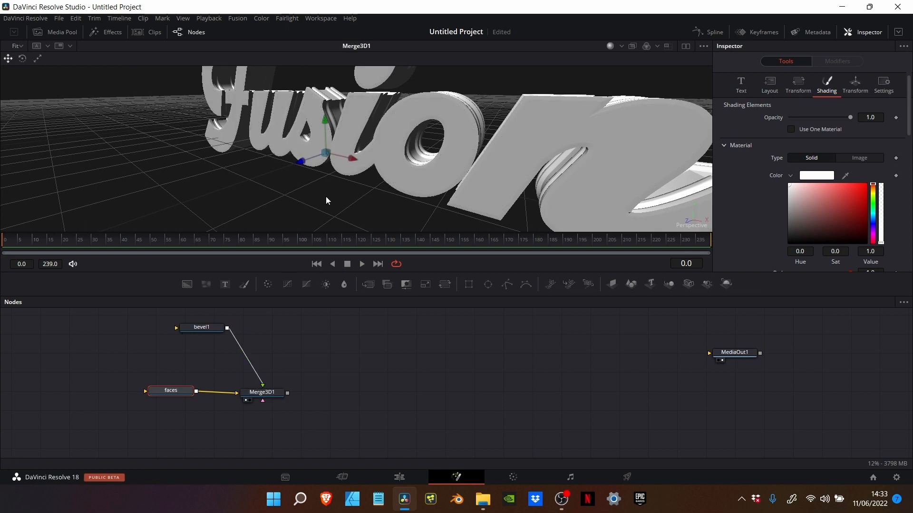
pyautogui.moveTo(375, 157); pyautogui.dragTo(376, 157)
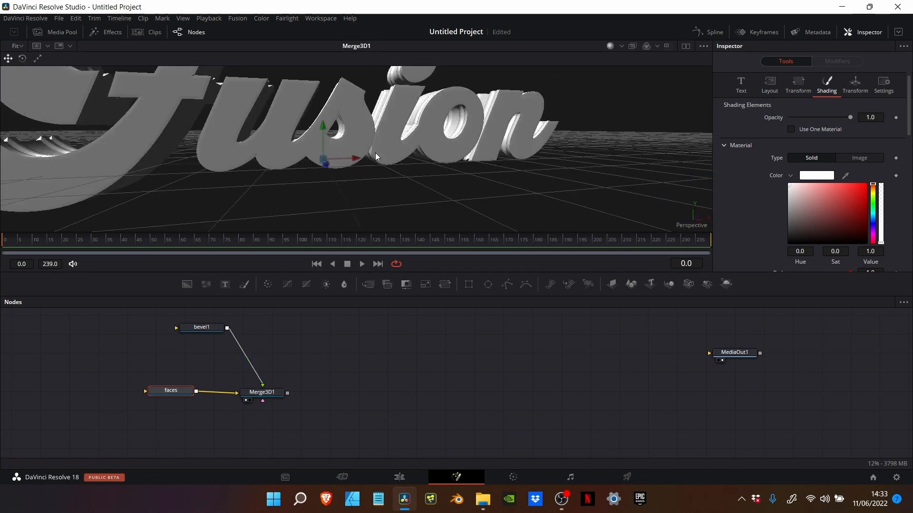
# Align the bevel1 and faces nodes, and enable an expression on bevel1's styled text
pyautogui.moveTo(206, 332); pyautogui.dragTo(161, 332)
pyautogui.click(161, 330)
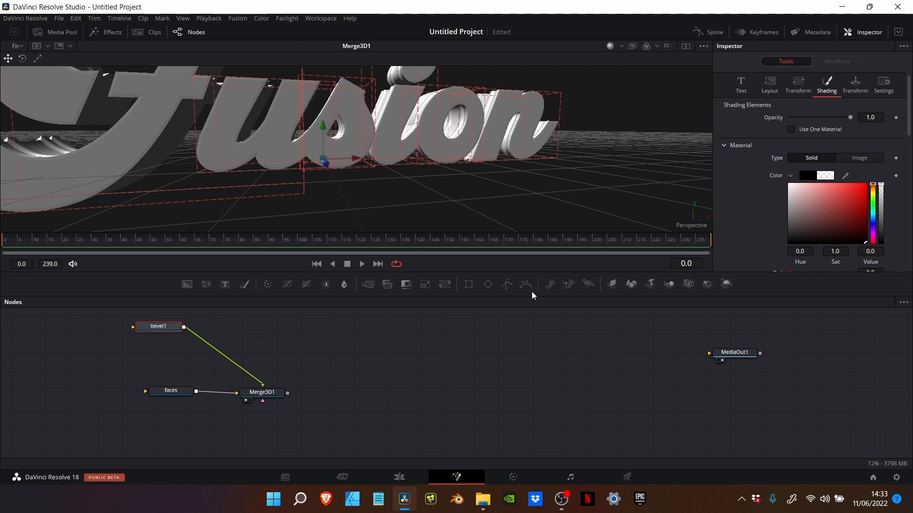
pyautogui.click(742, 93)
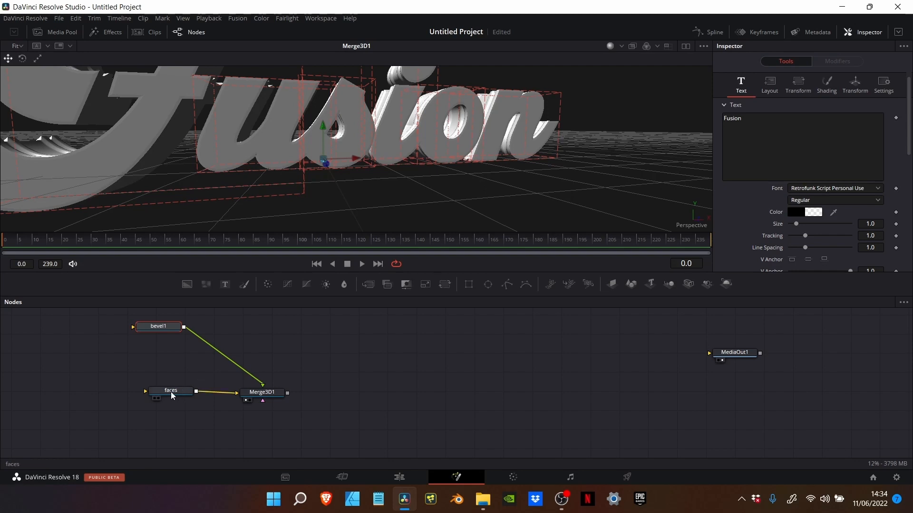
pyautogui.moveTo(170, 392); pyautogui.dragTo(162, 392)
pyautogui.click(163, 328)
pyautogui.click(822, 147)
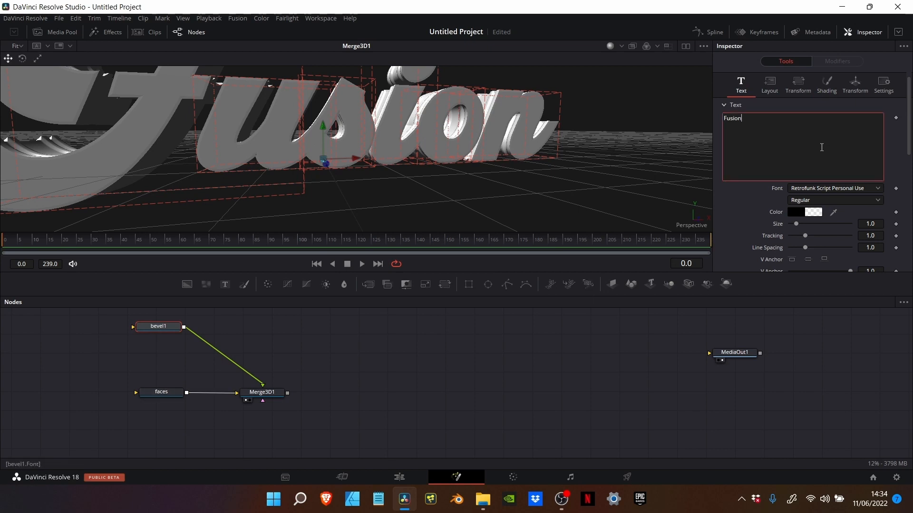
pyautogui.rightClick(821, 147)
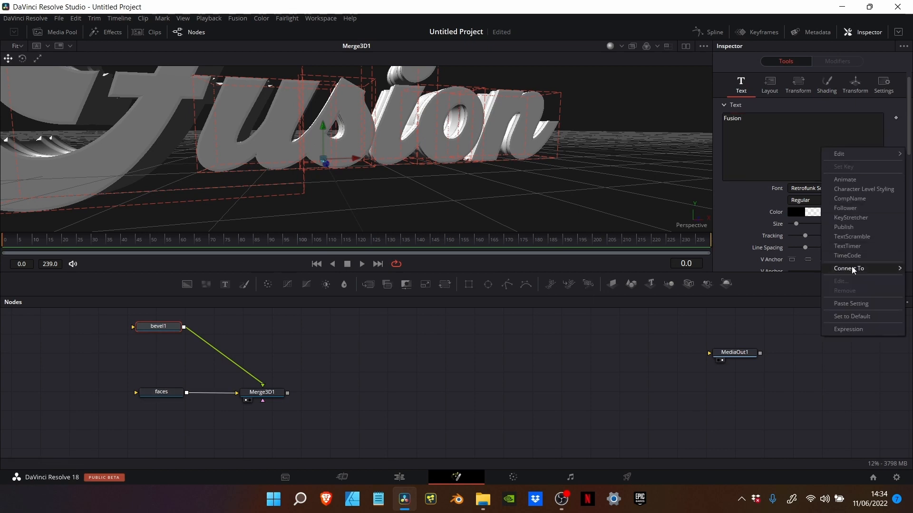
pyautogui.click(859, 330)
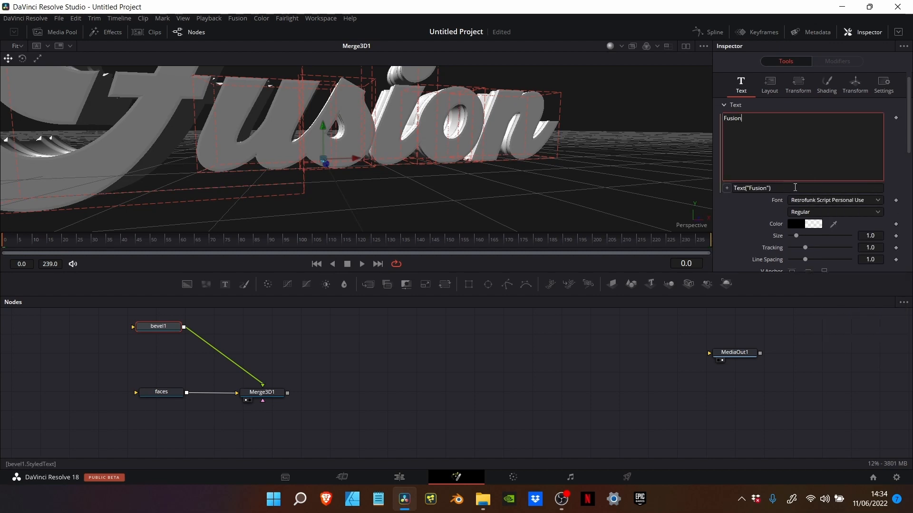
# Link bevel1's text to the faces node with the expression faces.StyledText
pyautogui.moveTo(772, 188); pyautogui.dragTo(721, 182)
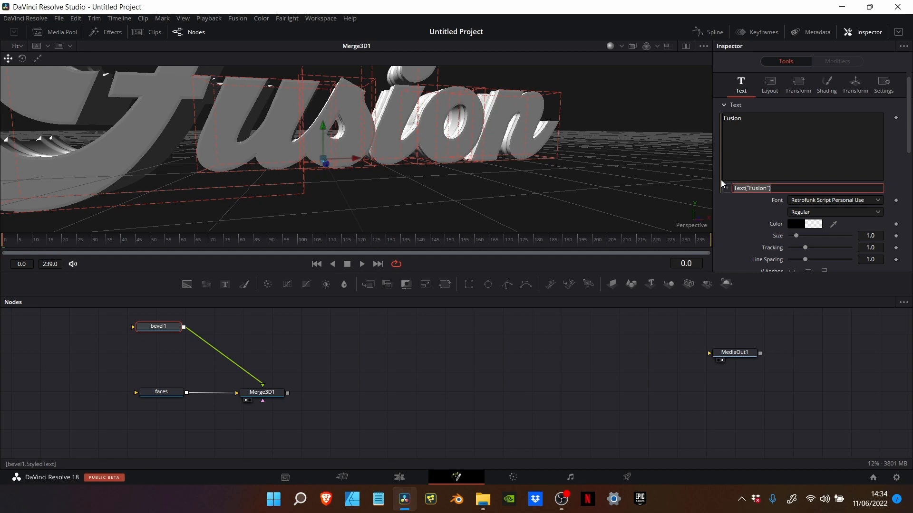
pyautogui.write('faces')
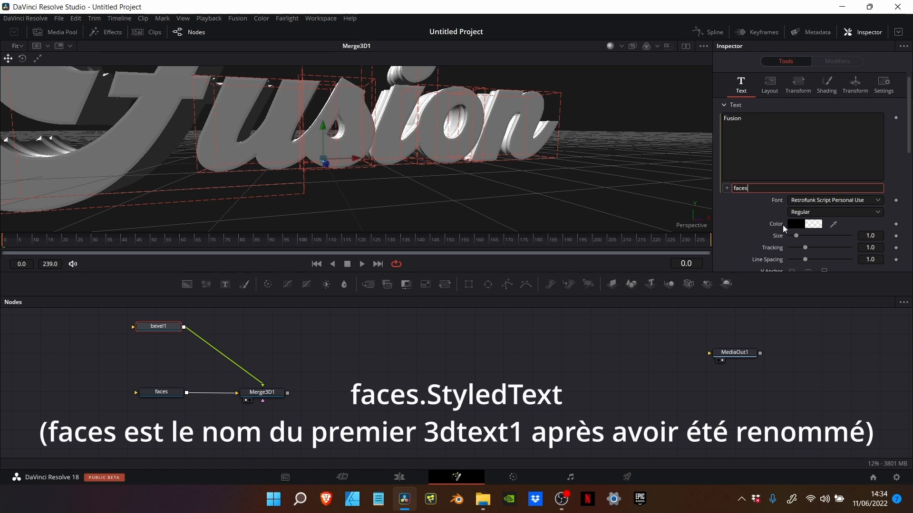
pyautogui.write('.StyledTex')
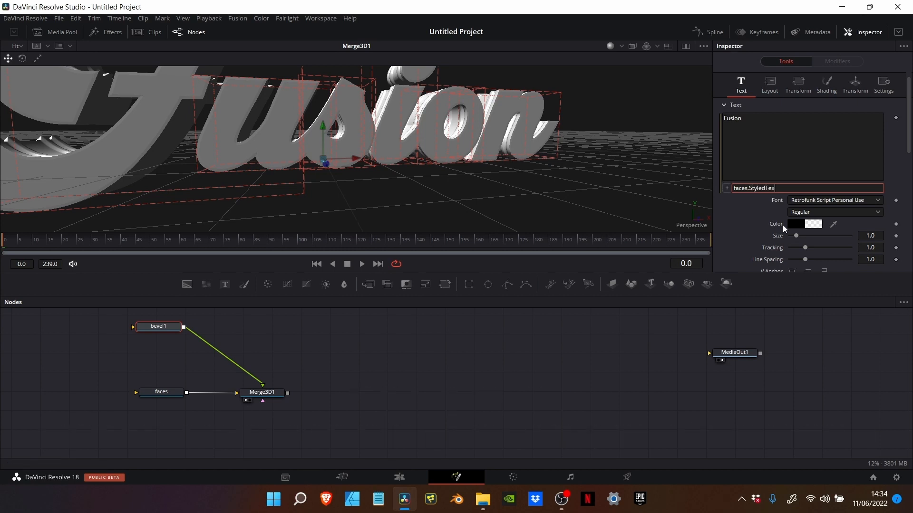
pyautogui.write('t')
pyautogui.press('Return')
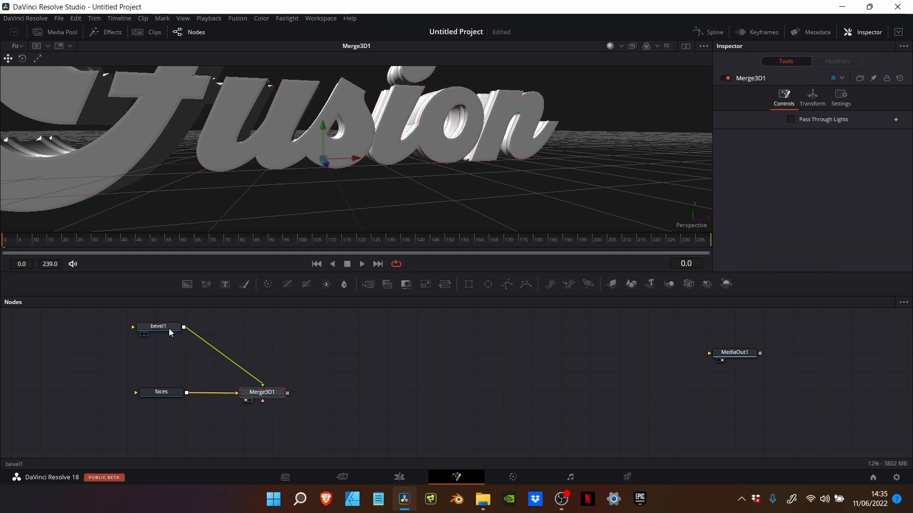
# Test the text link by changing the faces node's text to Salut
pyautogui.moveTo(169, 329); pyautogui.dragTo(176, 325)
pyautogui.click(175, 325)
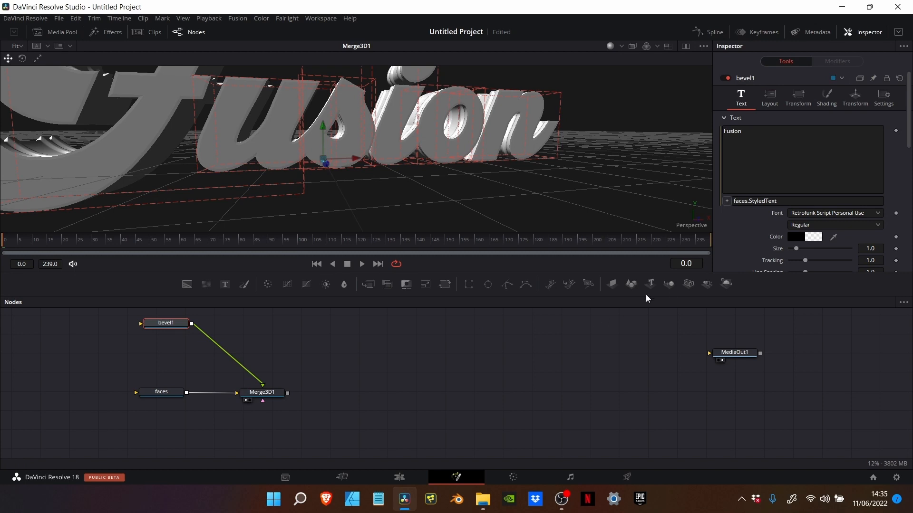
pyautogui.click(152, 393)
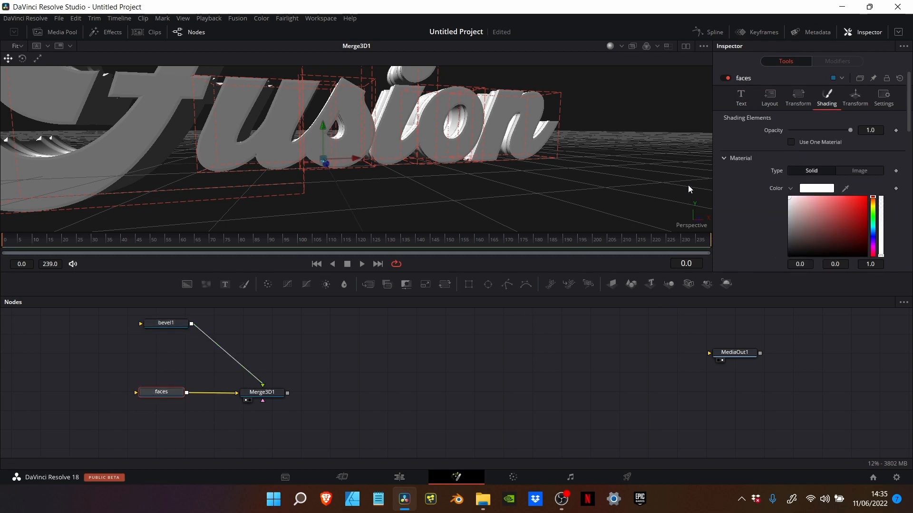
pyautogui.click(739, 108)
pyautogui.moveTo(793, 143); pyautogui.dragTo(684, 126)
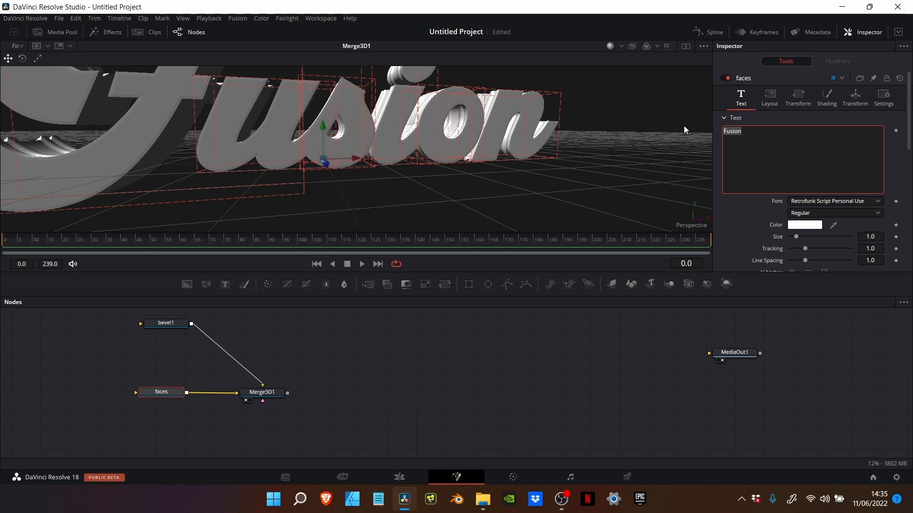
pyautogui.write('Sal')
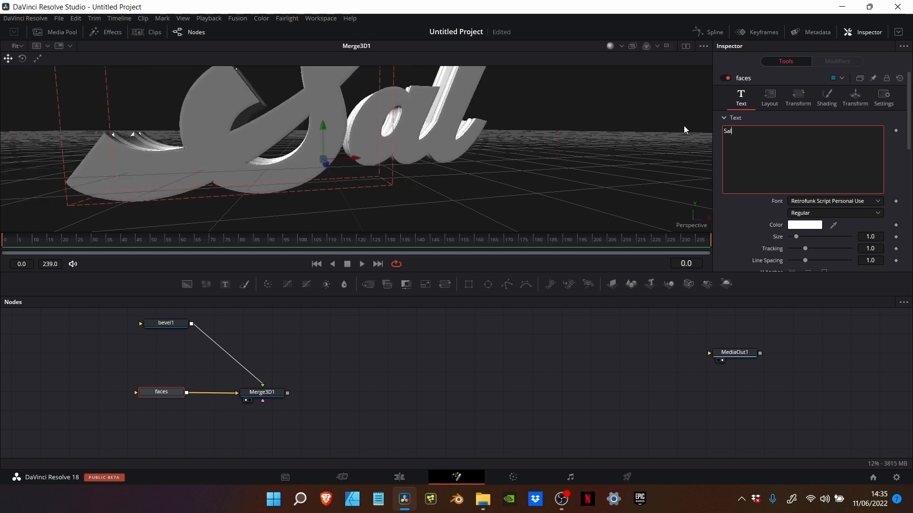
pyautogui.write('ut')
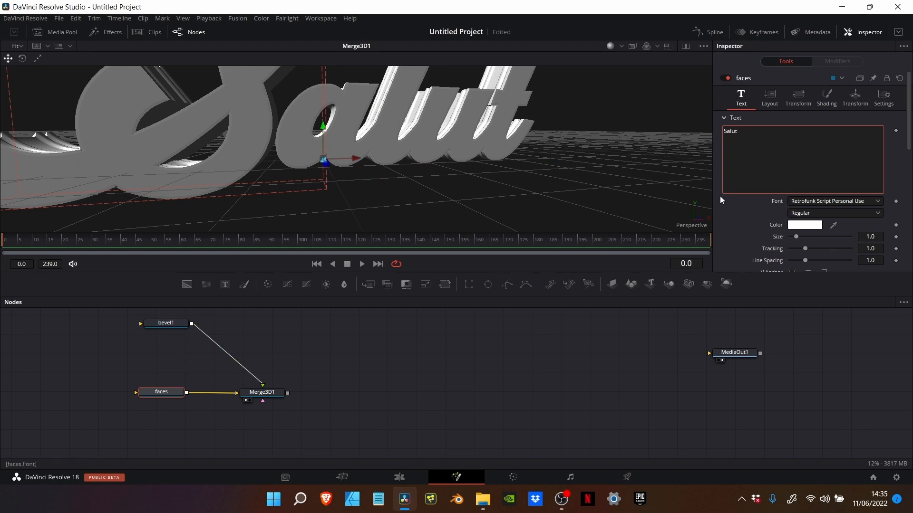
# Duplicate the bevel1 node, connect the copy to Merge3D1, and place it above bevel1
pyautogui.click(175, 326)
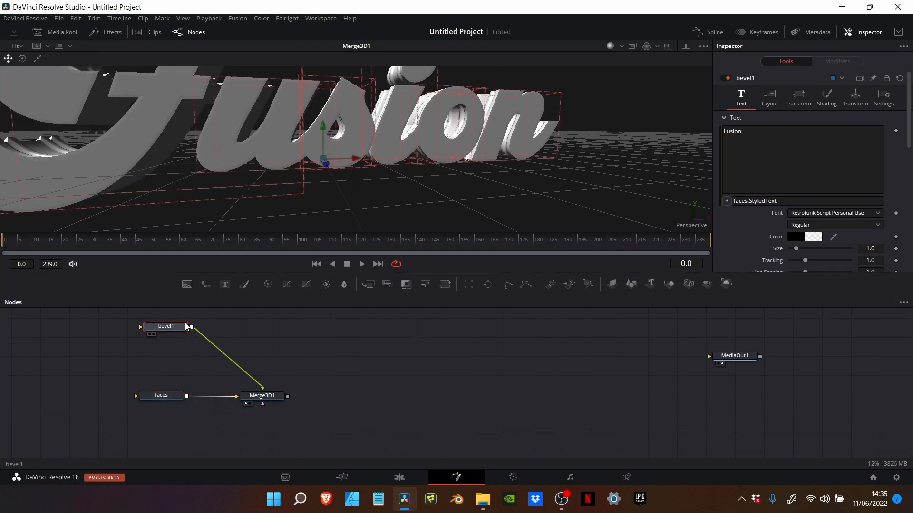
pyautogui.moveTo(185, 324); pyautogui.dragTo(168, 324)
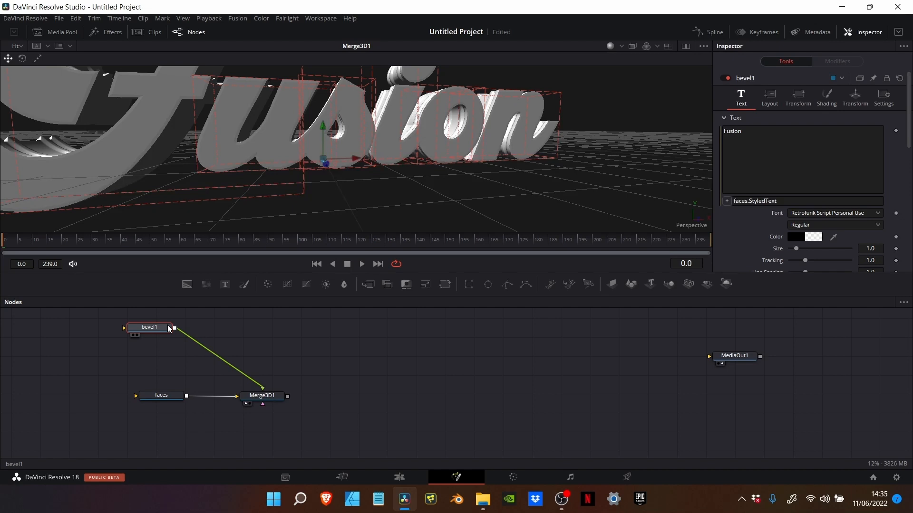
pyautogui.click(273, 327)
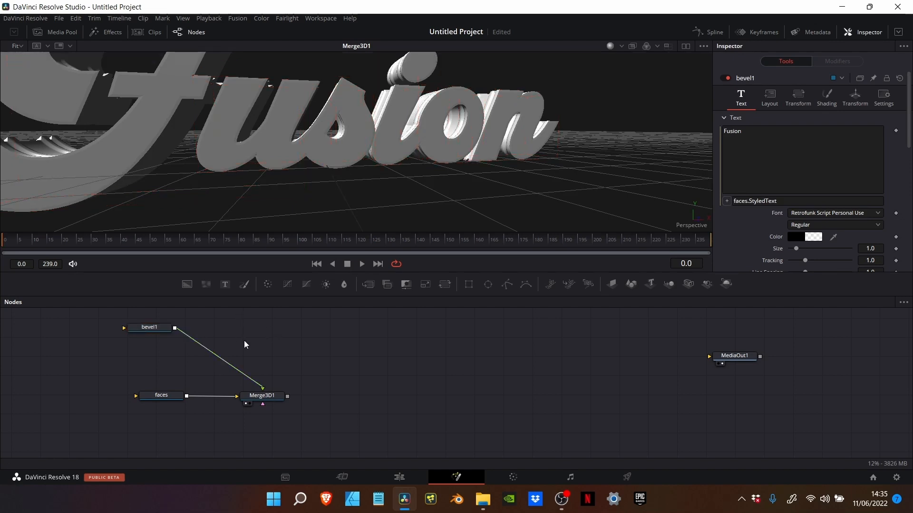
pyautogui.scroll(1, 252, 354)
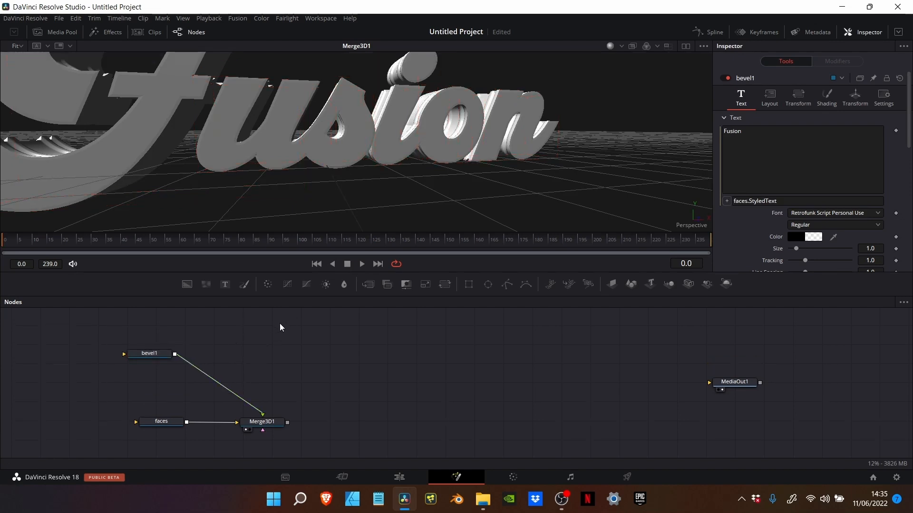
pyautogui.hotkey('ctrl', 'v')
pyautogui.moveTo(270, 331); pyautogui.dragTo(273, 422)
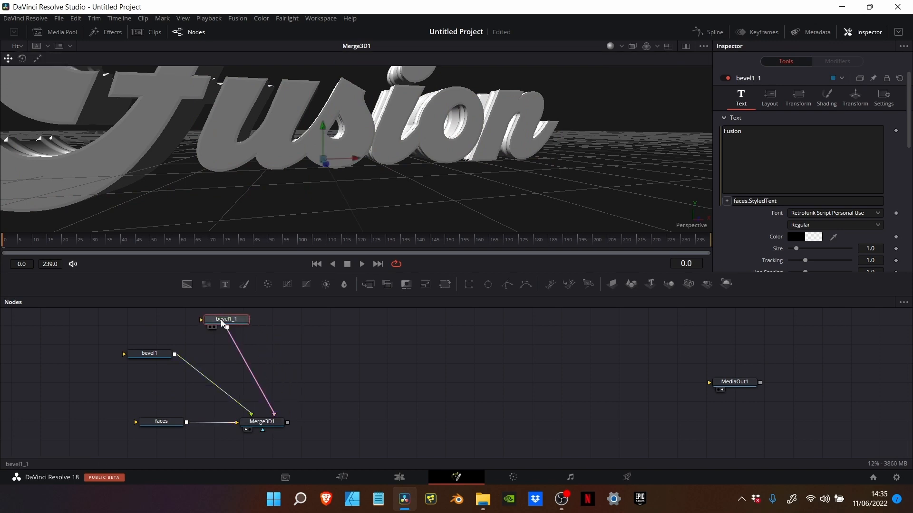
pyautogui.scroll(1, 221, 320)
pyautogui.moveTo(233, 357); pyautogui.dragTo(218, 348)
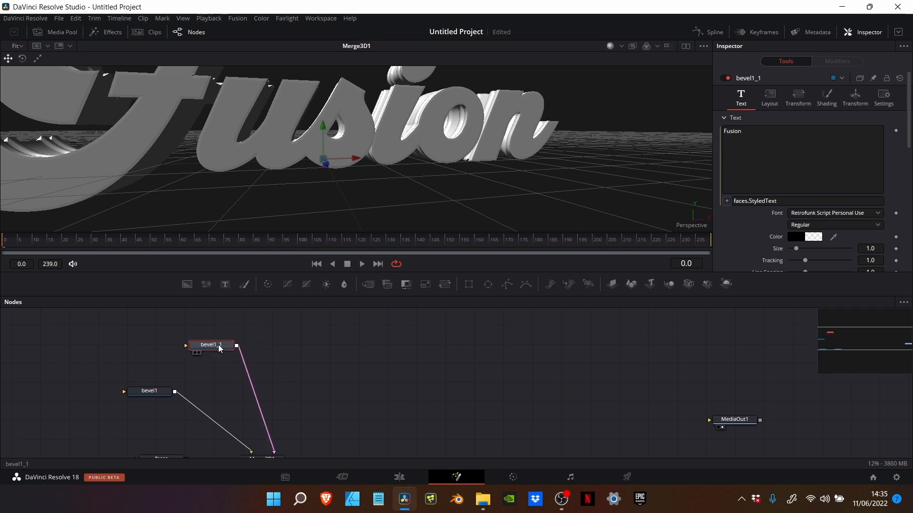
# Rename the duplicated bevel node as bevel2 and line it up above bevel1
pyautogui.press('F2')
pyautogui.press('End')
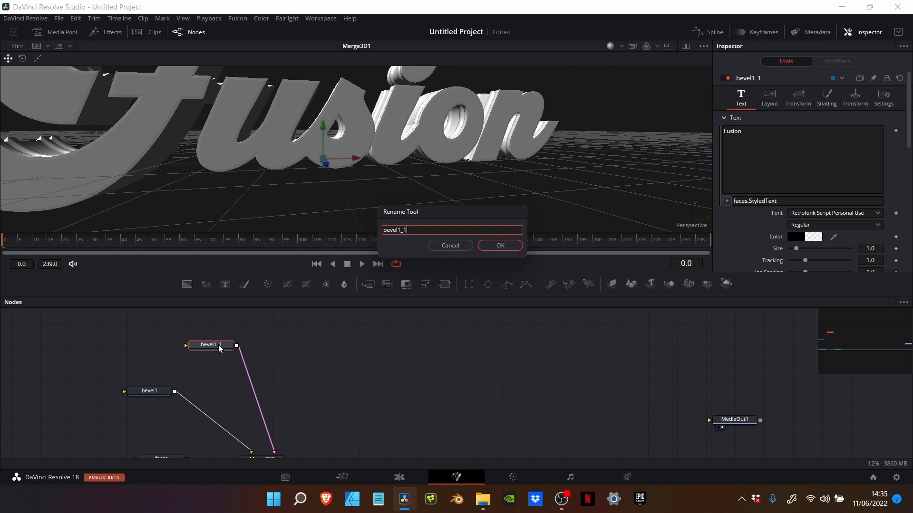
pyautogui.press('BackSpace')
pyautogui.press('BackSpace')
pyautogui.press('BackSpace')
pyautogui.write('2')
pyautogui.press('Return')
pyautogui.moveTo(218, 344); pyautogui.dragTo(174, 333)
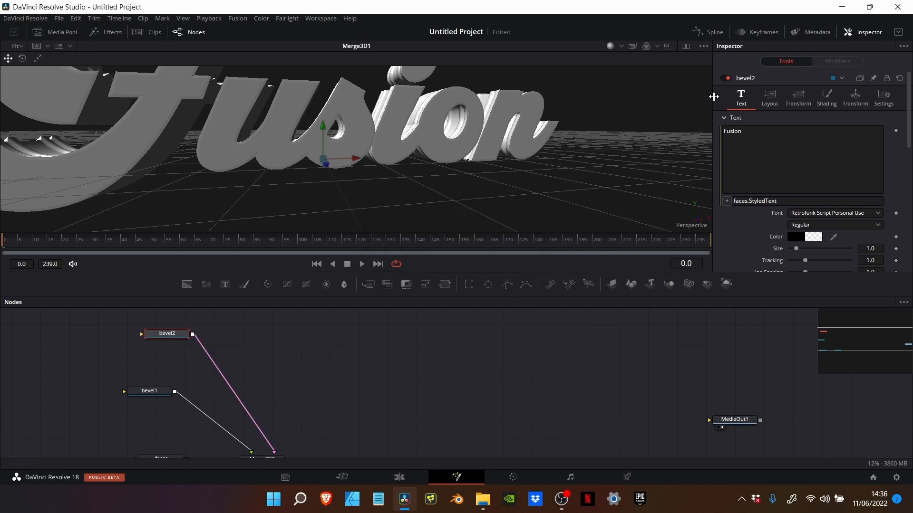
# Show only bevel2's extrusion profile in the spline editor, hiding the faces and bevel1 curves
pyautogui.click(709, 31)
pyautogui.scroll(-5, 397, 357)
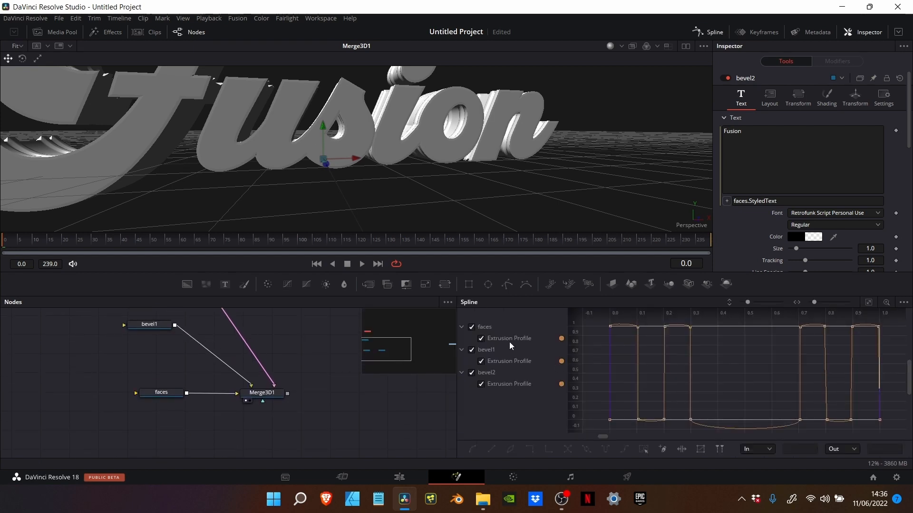
pyautogui.click(481, 338)
pyautogui.click(471, 328)
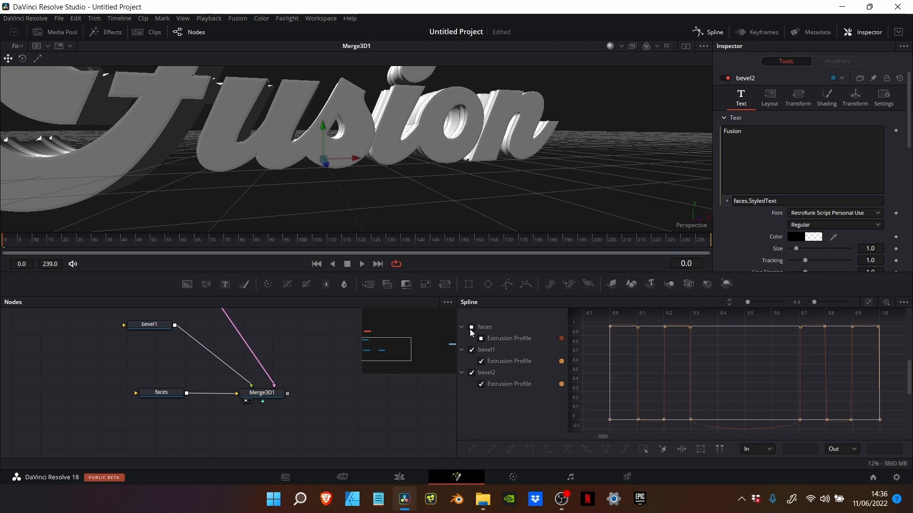
pyautogui.click(470, 328)
pyautogui.click(471, 350)
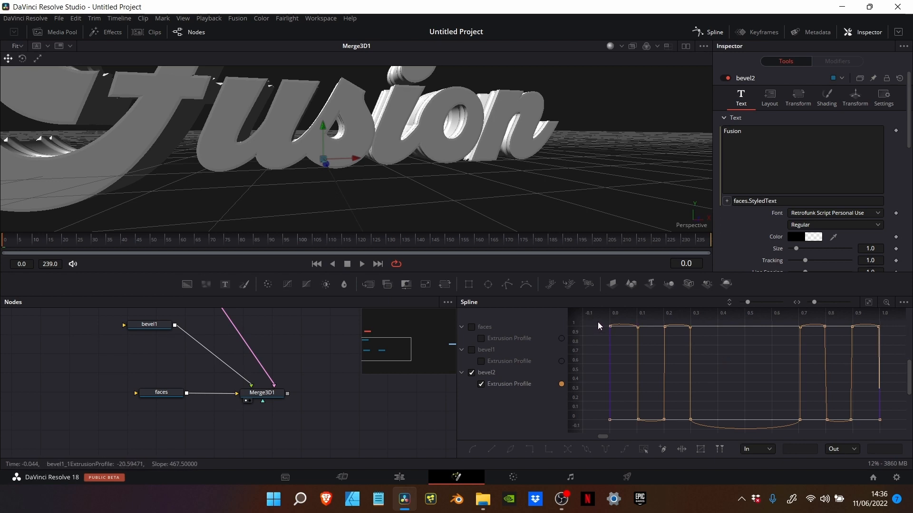
# Make all points of bevel2's extrusion profile linear and delete the inner points from 0.2 to 0.8
pyautogui.moveTo(597, 324); pyautogui.dragTo(891, 438)
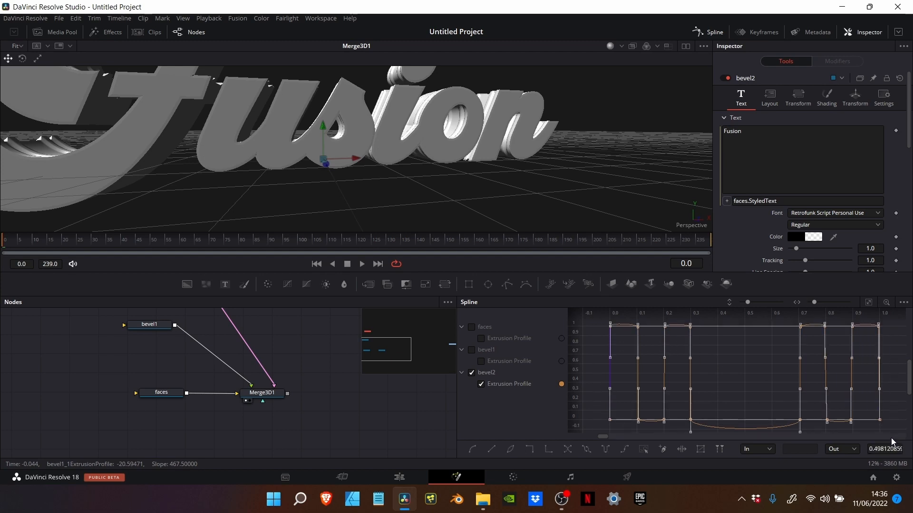
pyautogui.press('l')
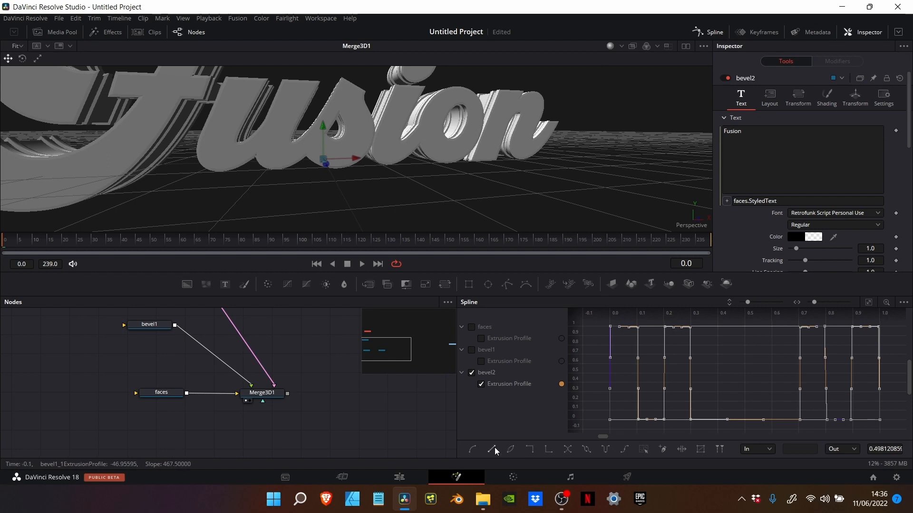
pyautogui.click(654, 362)
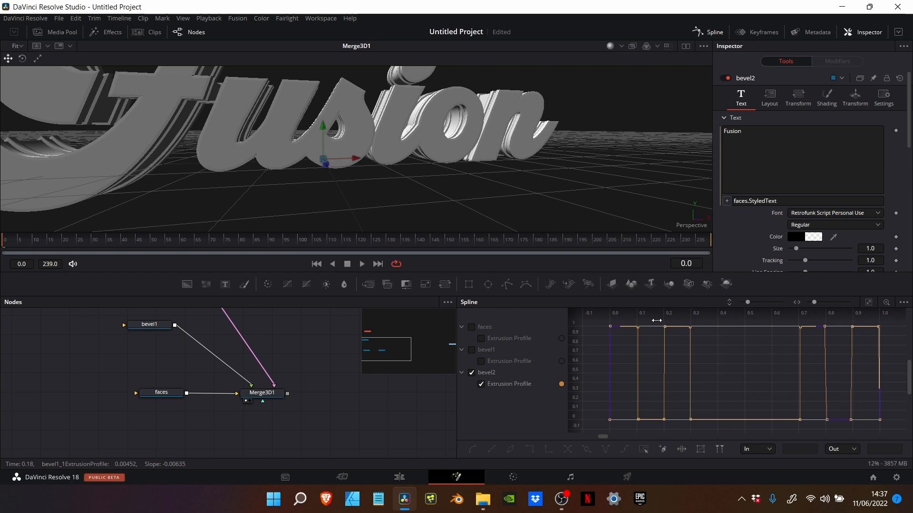
pyautogui.moveTo(655, 321); pyautogui.dragTo(834, 424)
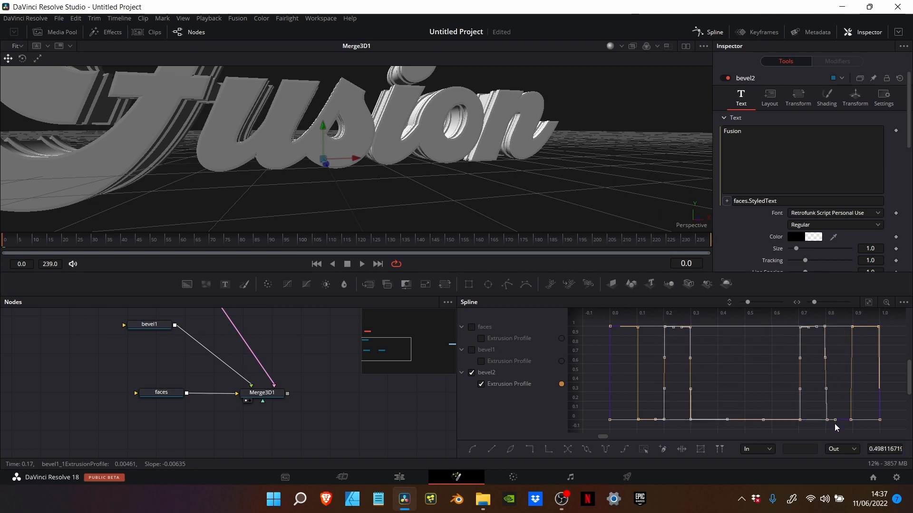
pyautogui.press('Delete')
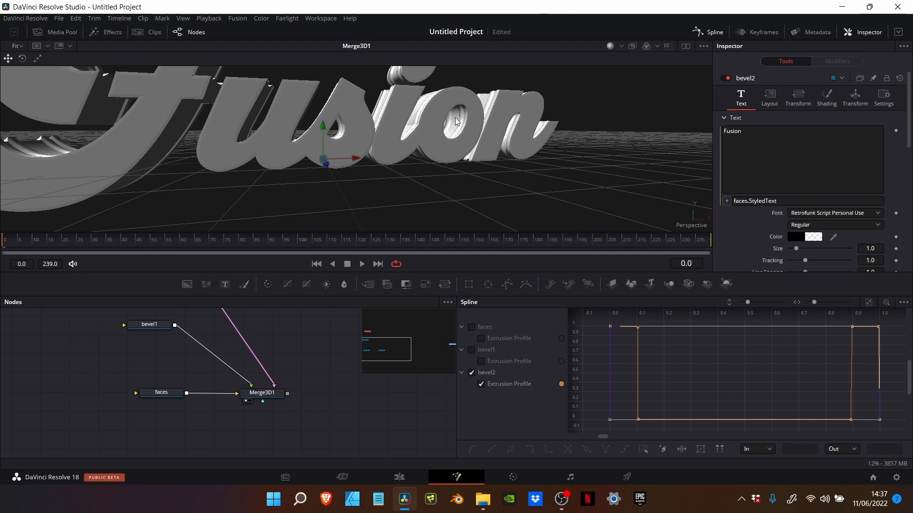
# Shift the first ridge of bevel2's extrusion profile so it spans about 0.1 to 0.2
pyautogui.moveTo(455, 118); pyautogui.dragTo(560, 266)
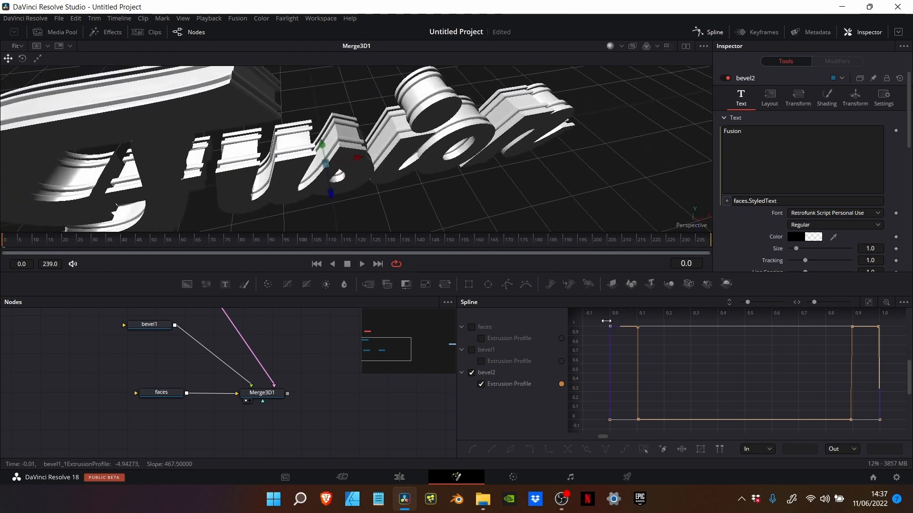
pyautogui.moveTo(605, 325); pyautogui.dragTo(657, 428)
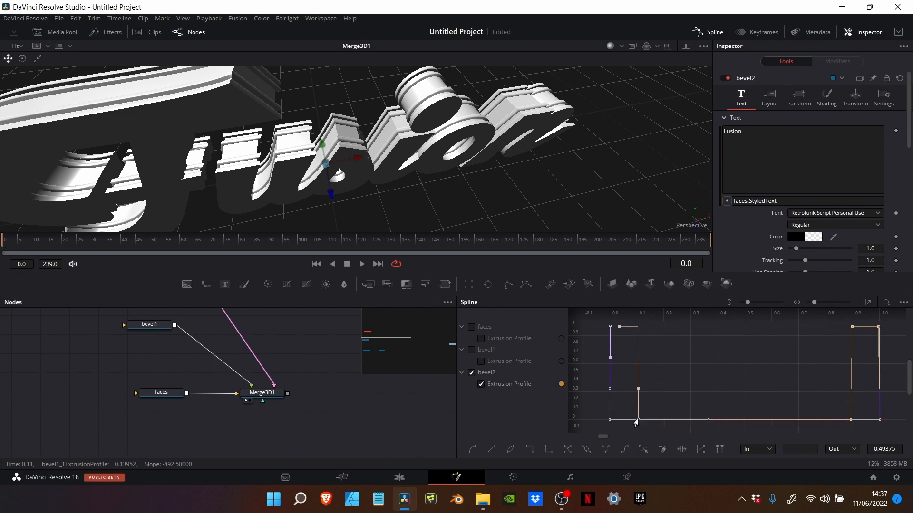
pyautogui.moveTo(635, 423); pyautogui.dragTo(659, 421)
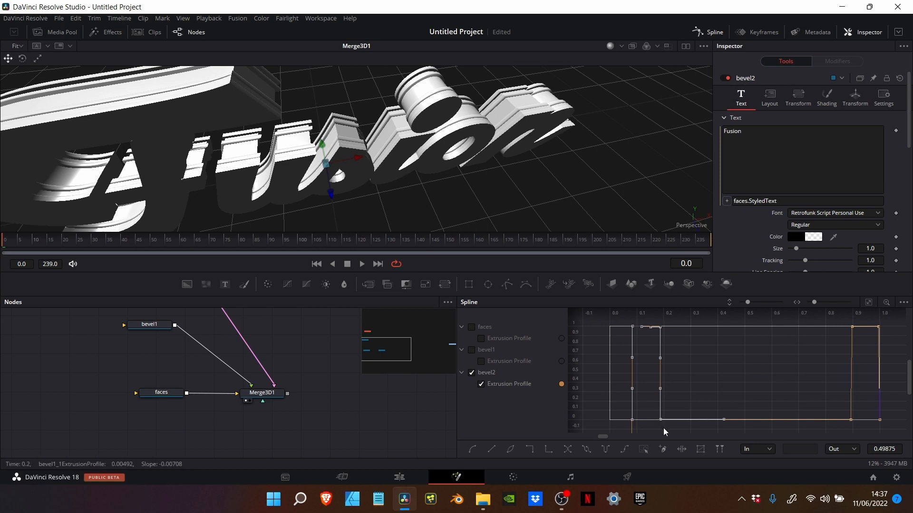
pyautogui.moveTo(659, 421); pyautogui.dragTo(661, 420)
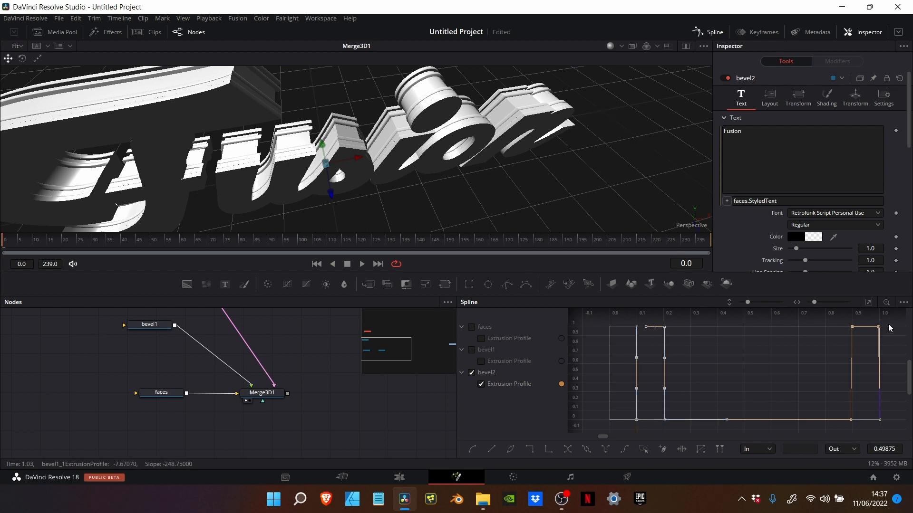
# Shift the last ridge of bevel2's extrusion profile so it spans about 0.8 to 0.9, and close the spline editor
pyautogui.moveTo(888, 323); pyautogui.dragTo(840, 421)
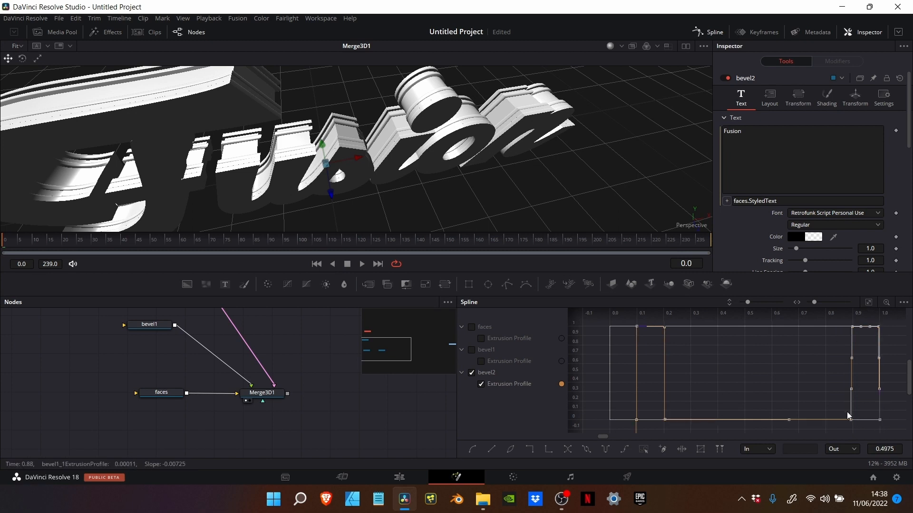
pyautogui.moveTo(851, 420); pyautogui.dragTo(823, 417)
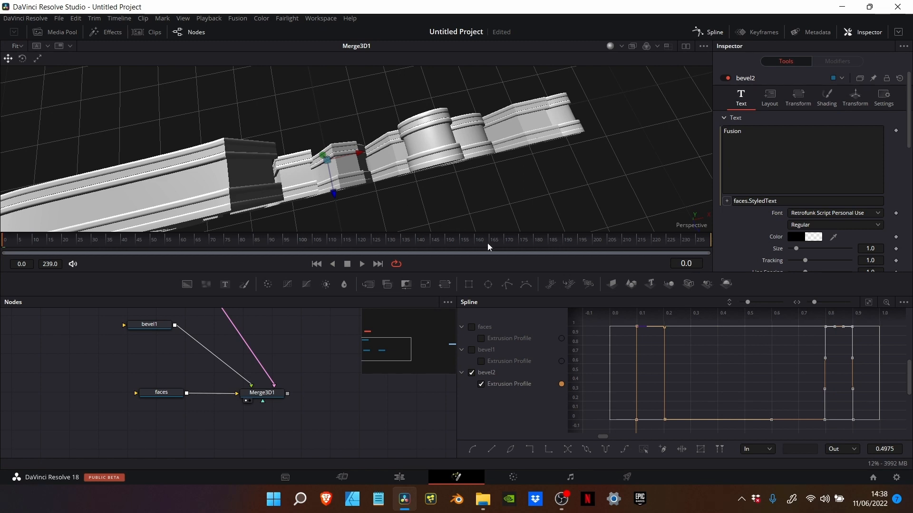
pyautogui.click(292, 374)
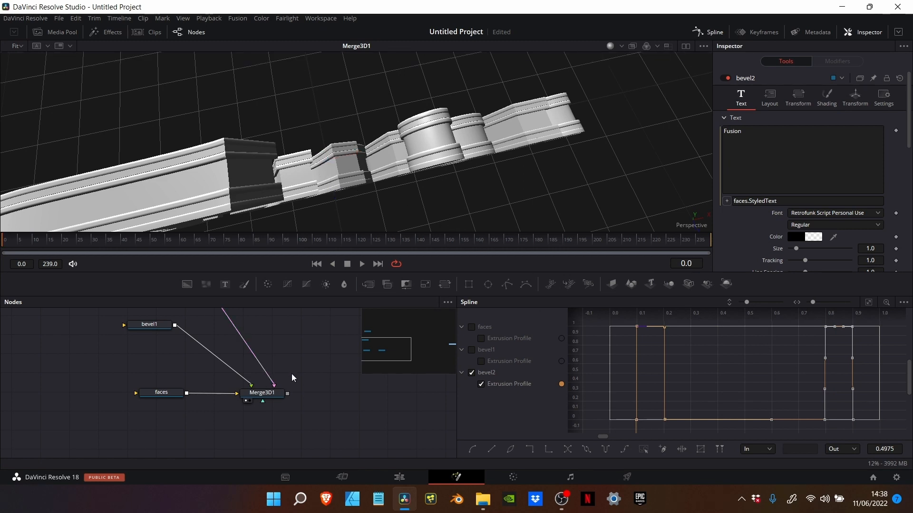
pyautogui.click(707, 32)
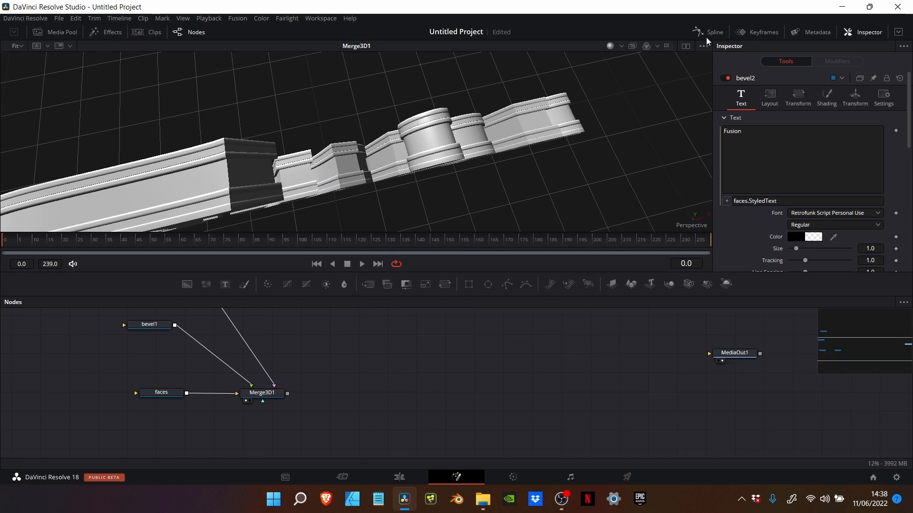
# Line up bevel2 more closely above bevel1, duplicate it, and rename the copy as bevel3
pyautogui.scroll(3, 295, 350)
pyautogui.click(159, 347)
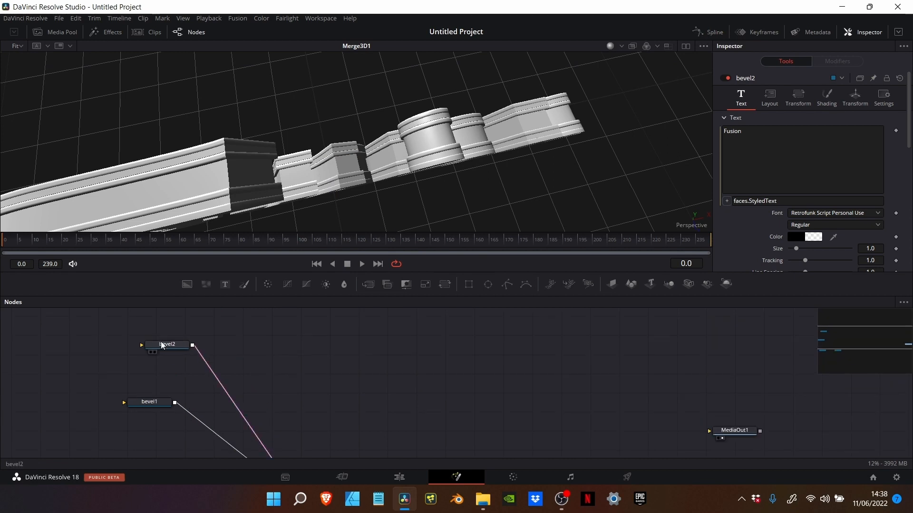
pyautogui.moveTo(148, 350); pyautogui.dragTo(150, 350)
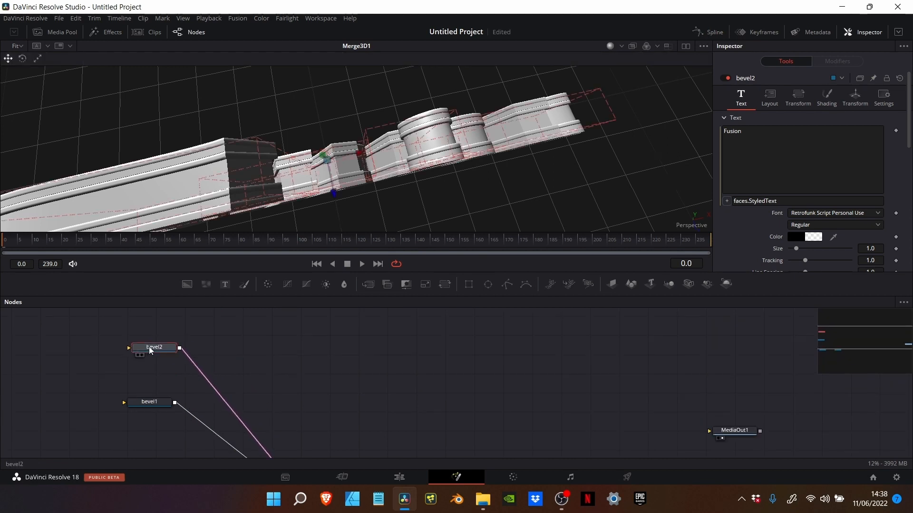
pyautogui.click(297, 377)
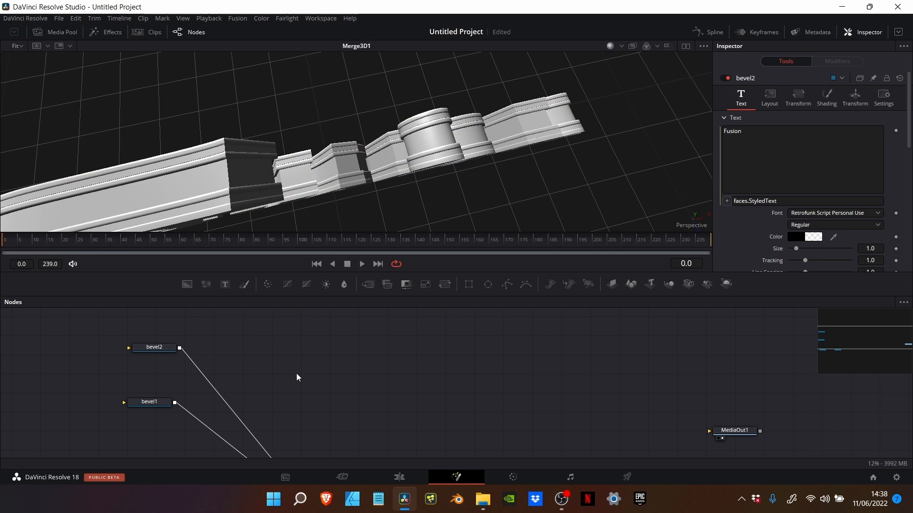
pyautogui.hotkey('ctrl', 'v')
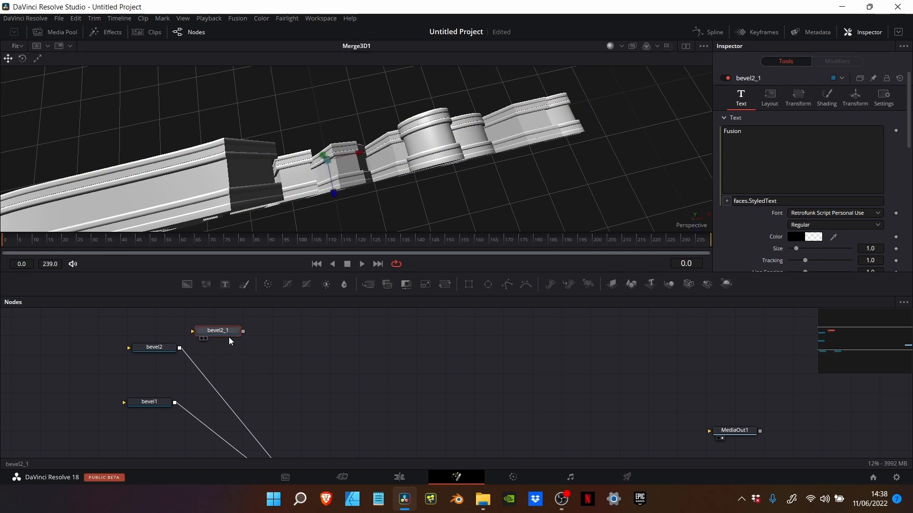
pyautogui.press('F2')
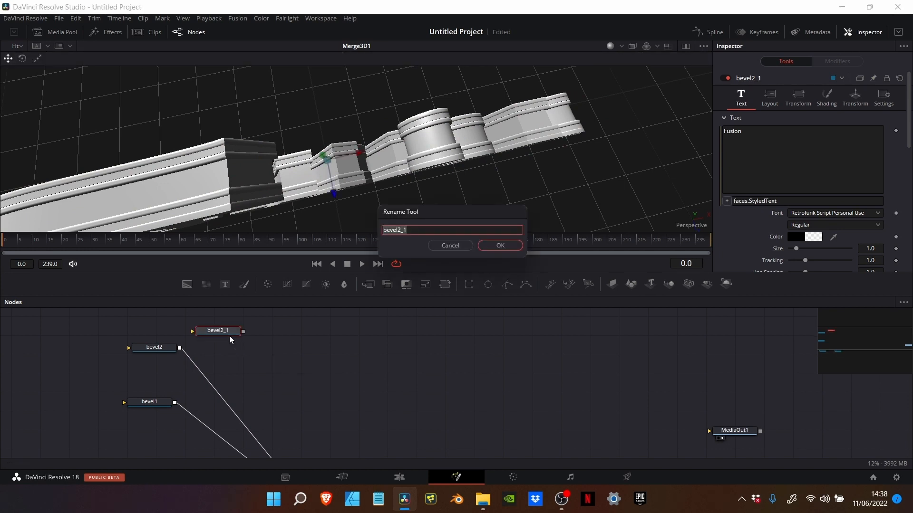
pyautogui.write('bevel3')
pyautogui.press('Return')
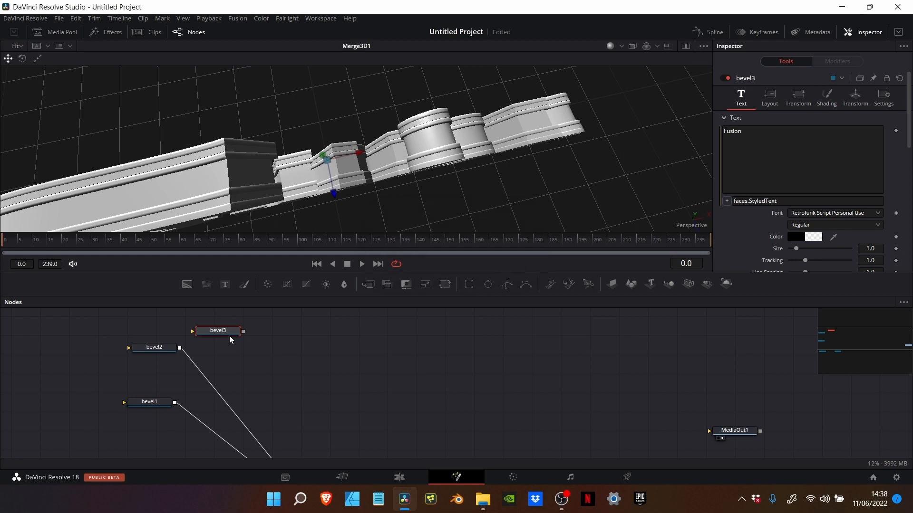
# Connect the bevel3 node's output to Merge3D1
pyautogui.scroll(-2, 252, 336)
pyautogui.scroll(1, 252, 335)
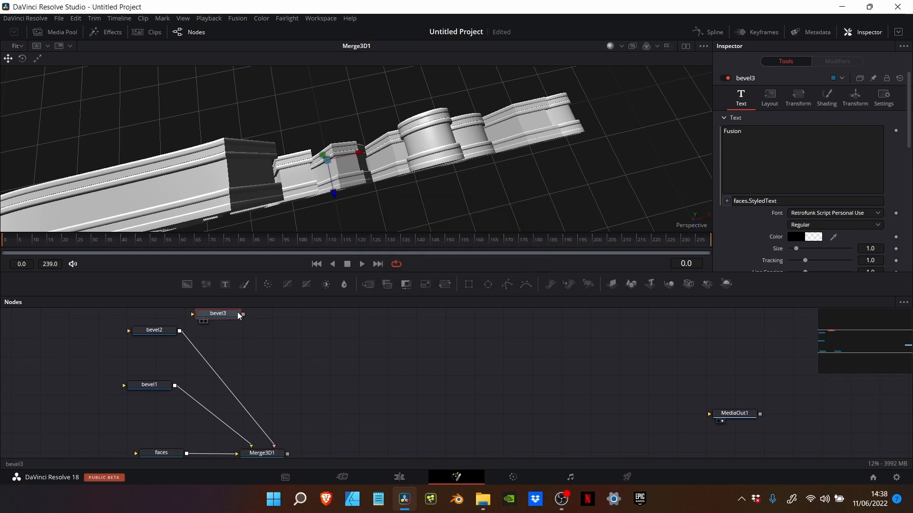
pyautogui.moveTo(244, 316); pyautogui.dragTo(271, 341)
pyautogui.moveTo(291, 441)
pyautogui.mouseDown()
pyautogui.moveTo(261, 450)
pyautogui.moveTo(277, 448)
pyautogui.mouseUp()
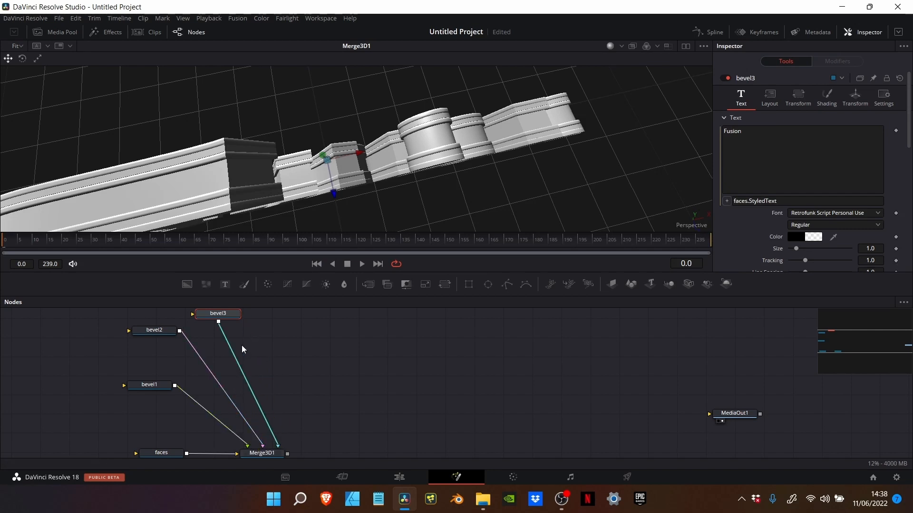
# Show only bevel3's extrusion profile in the spline editor and delete its inner points at 0.2 and 0.8
pyautogui.click(711, 32)
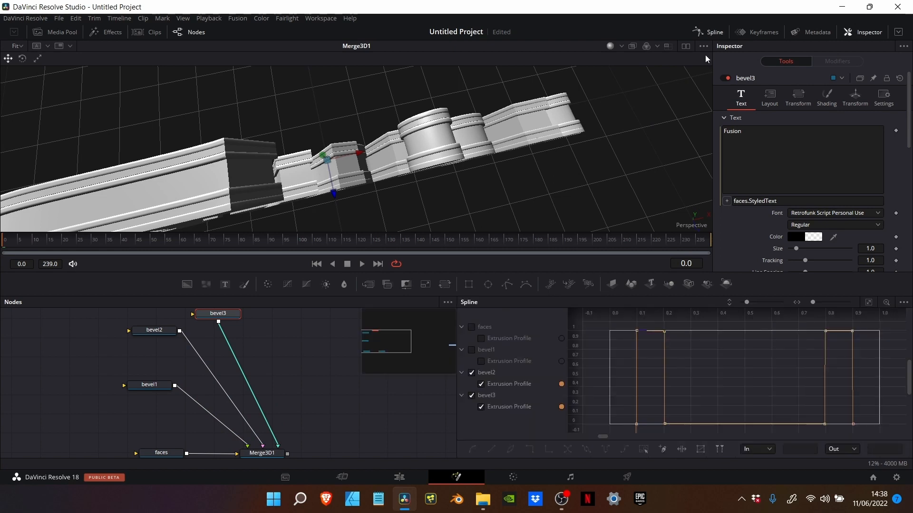
pyautogui.click(471, 374)
pyautogui.click(472, 373)
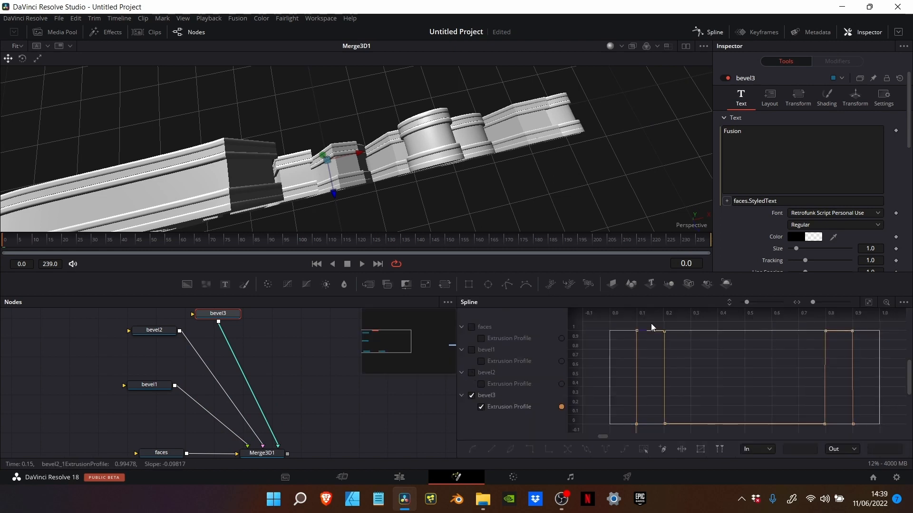
pyautogui.moveTo(652, 325); pyautogui.dragTo(836, 433)
pyautogui.press('Delete')
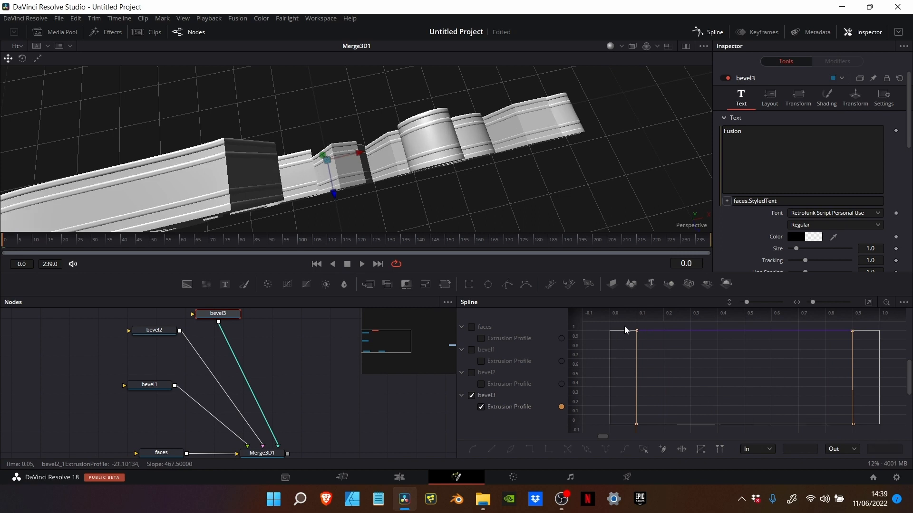
# Move bevel3's profile edges to about 0.3 and 0.7, smooth the two upper points into an arch, and close the spline editor
pyautogui.moveTo(628, 327); pyautogui.dragTo(688, 435)
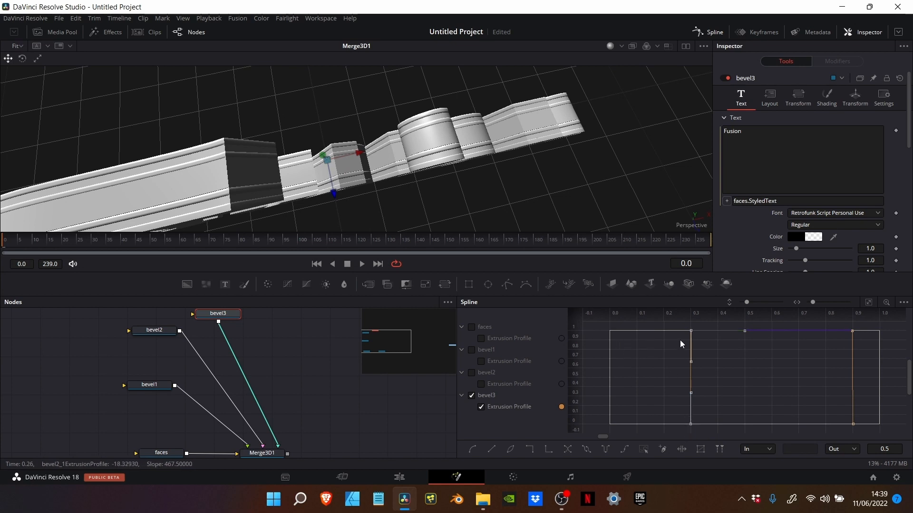
pyautogui.moveTo(846, 328); pyautogui.dragTo(798, 428)
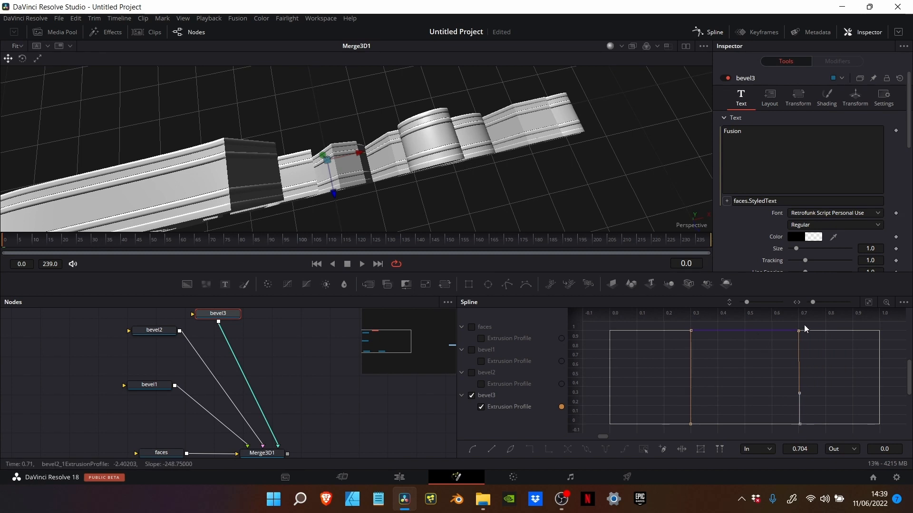
pyautogui.moveTo(806, 333); pyautogui.dragTo(683, 353)
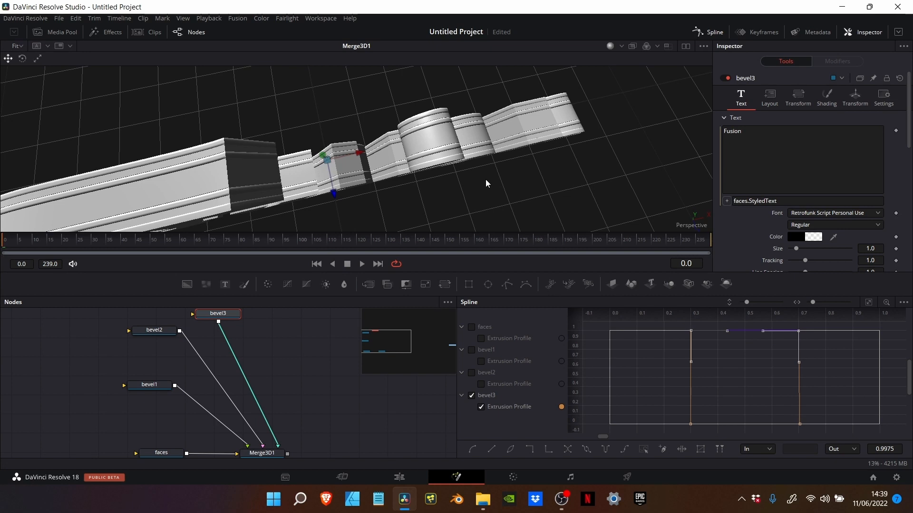
pyautogui.press('s')
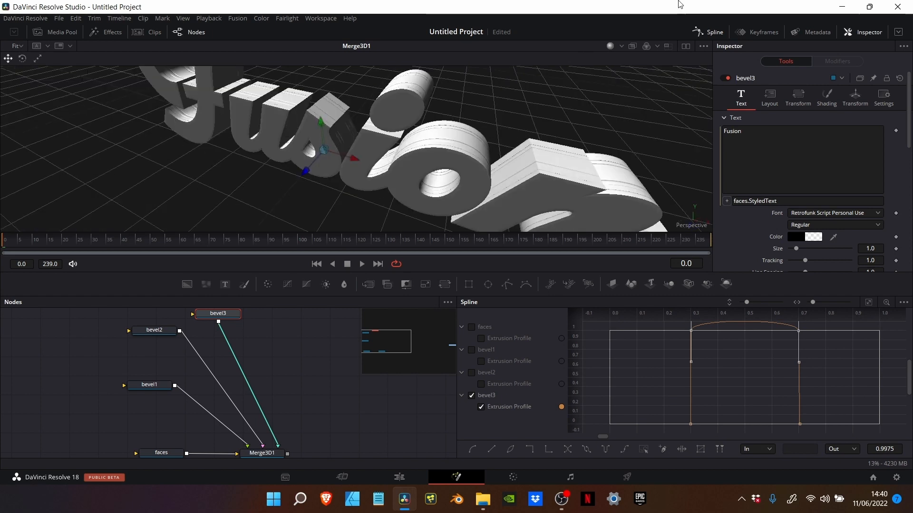
pyautogui.click(714, 33)
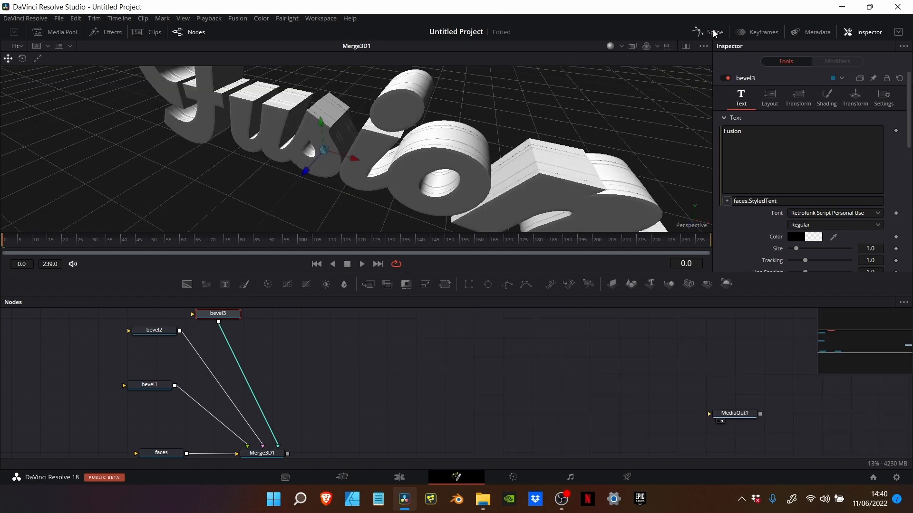
# Move the faces node farther away from Merge3D1 to make room in the node graph
pyautogui.scroll(-3, 213, 407)
pyautogui.hscroll(-3, 214, 406)
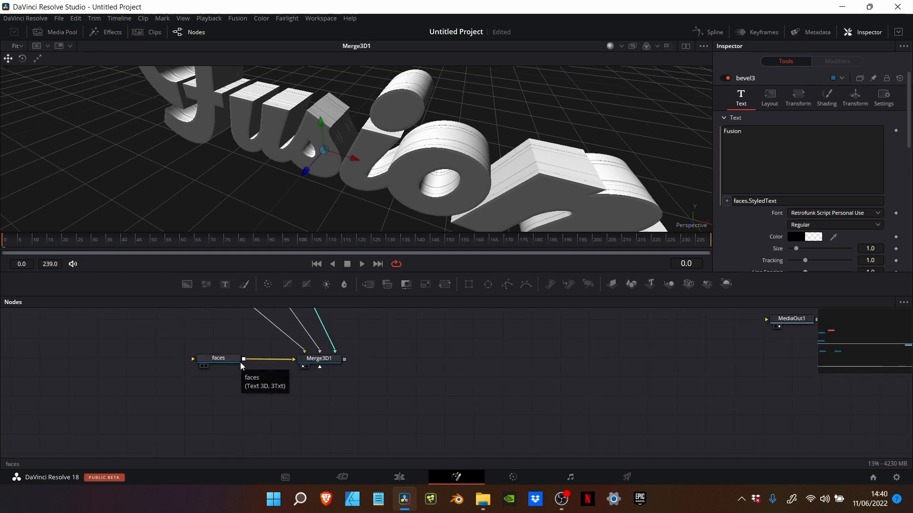
pyautogui.scroll(2, 242, 366)
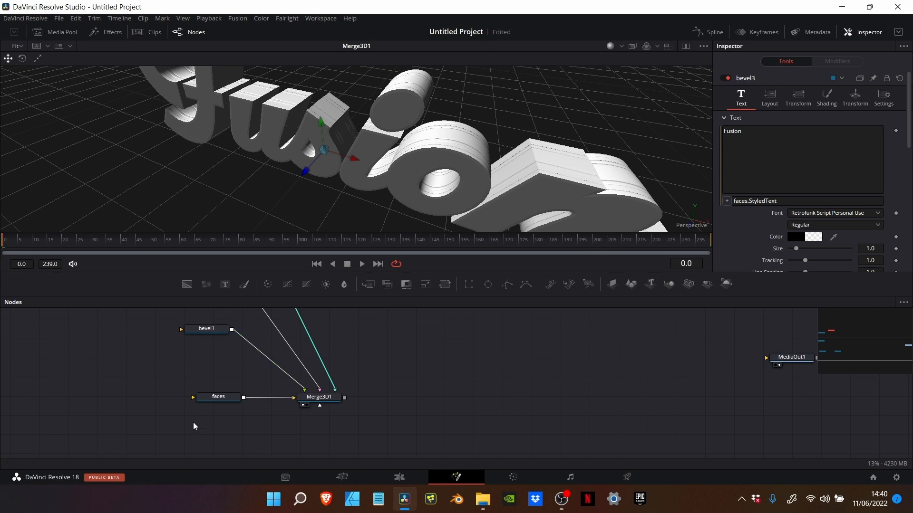
pyautogui.moveTo(218, 404); pyautogui.dragTo(106, 401)
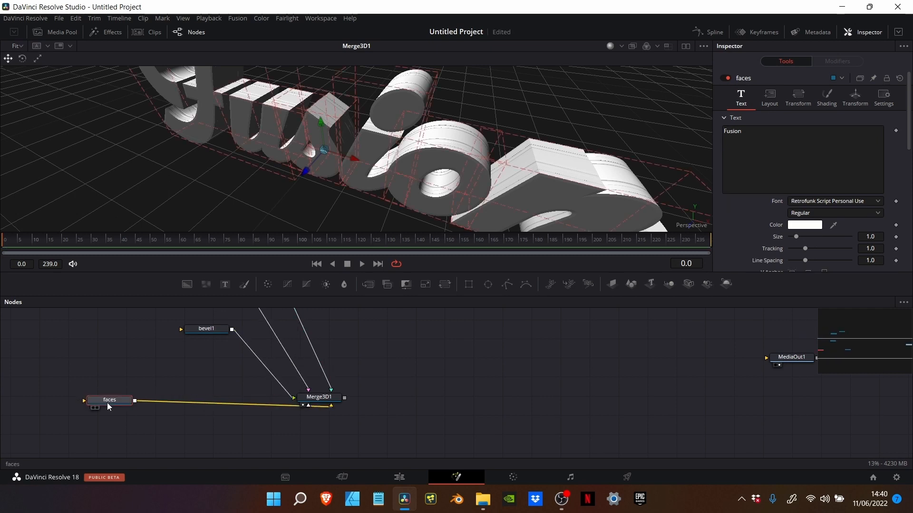
# Insert a Replace Material 3D node between the faces node and Merge3D1
pyautogui.hotkey('shift', 'space')
pyautogui.write('medi')
pyautogui.press('BackSpace')
pyautogui.press('BackSpace')
pyautogui.press('BackSpace')
pyautogui.press('BackSpace')
pyautogui.write('repl')
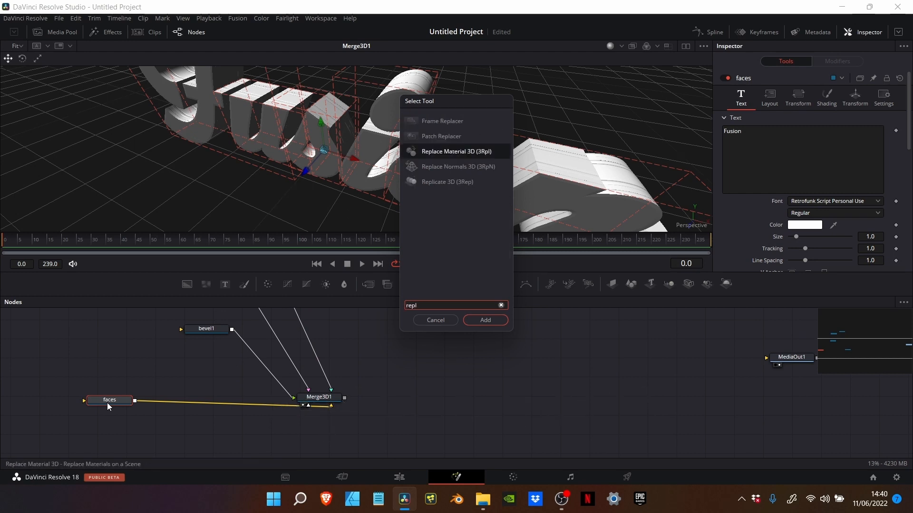
pyautogui.press('Return')
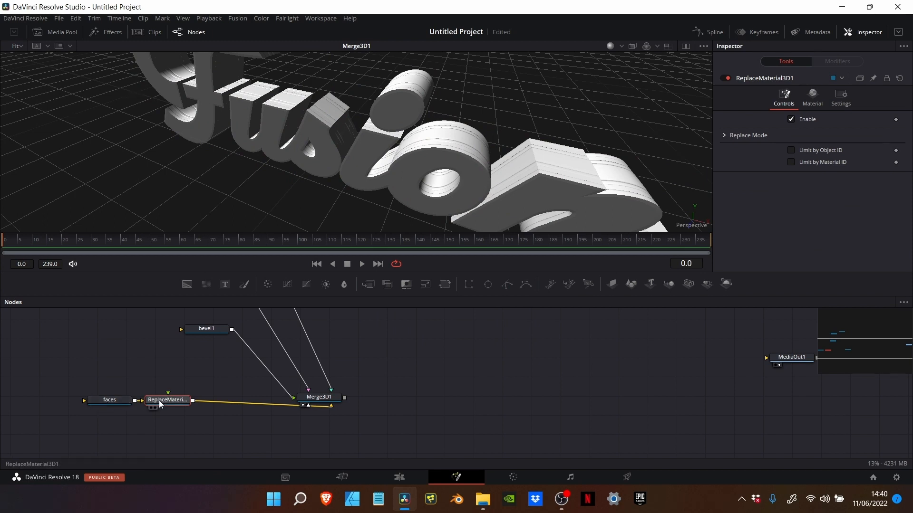
# Display ReplaceMaterial3D1 in the viewer and set its Alpha Mode to Multiply
pyautogui.moveTo(158, 400); pyautogui.dragTo(236, 184)
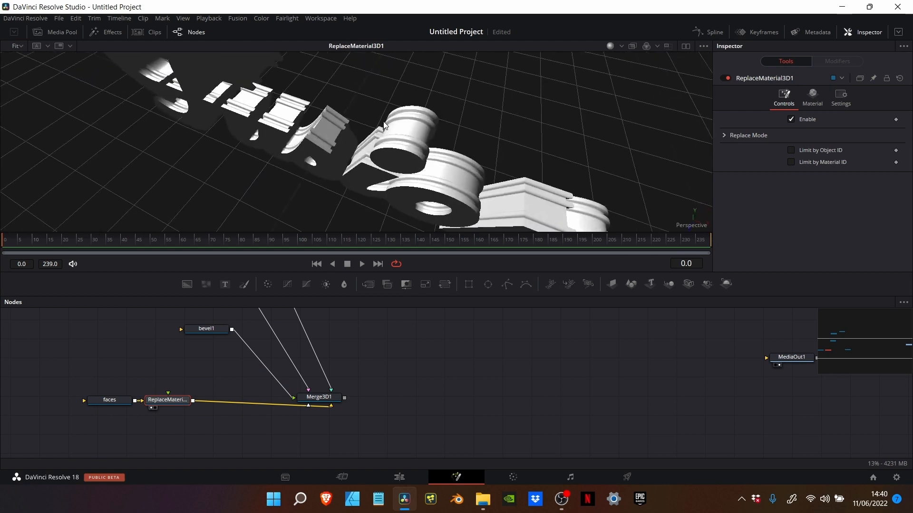
pyautogui.moveTo(384, 122); pyautogui.dragTo(381, 116)
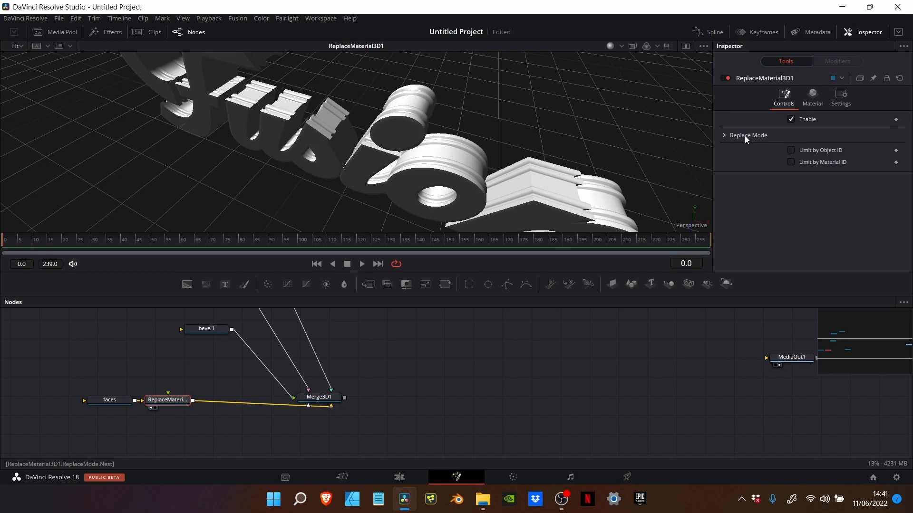
pyautogui.click(724, 135)
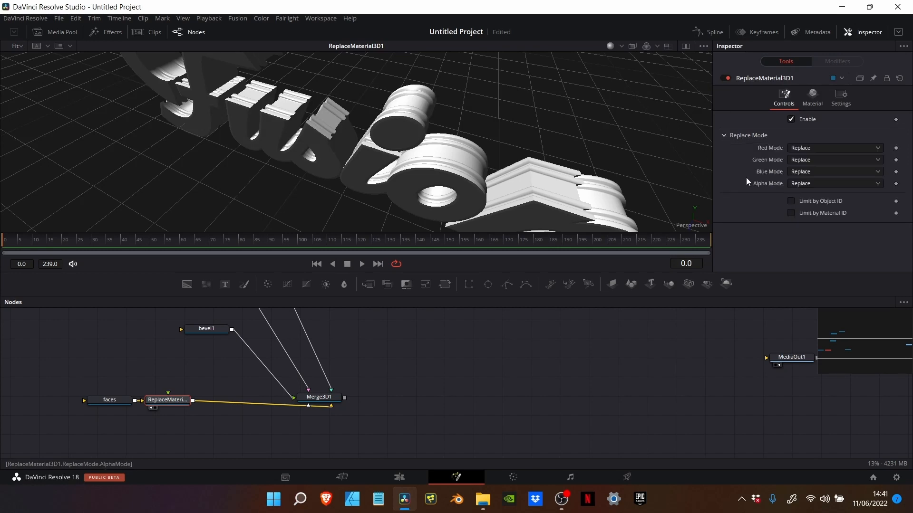
pyautogui.click(795, 184)
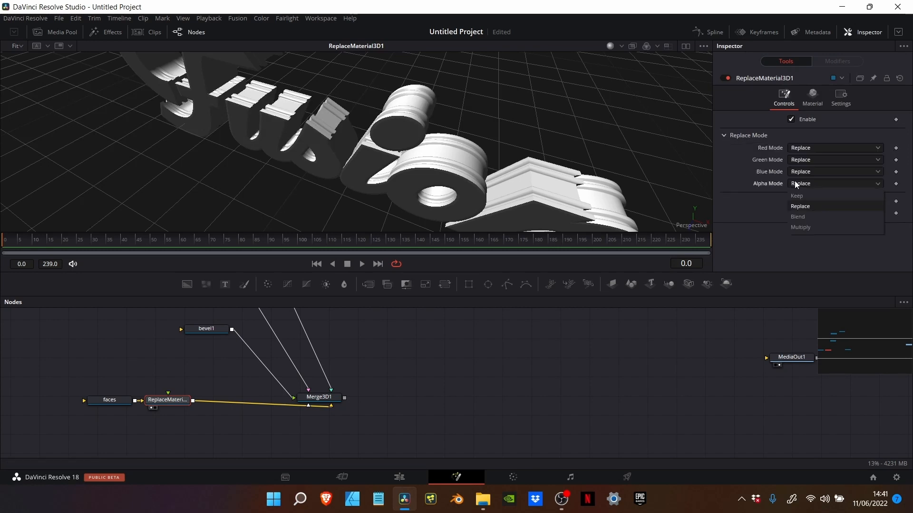
pyautogui.click(801, 227)
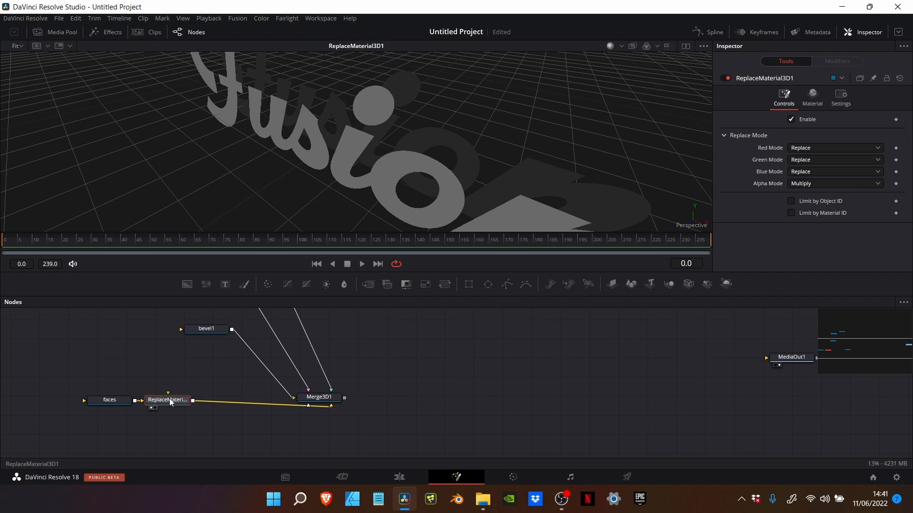
# Move the bevel1, bevel2 and bevel3 nodes apart and paste a copy of the Replace Material node after each one
pyautogui.scroll(2, 216, 335)
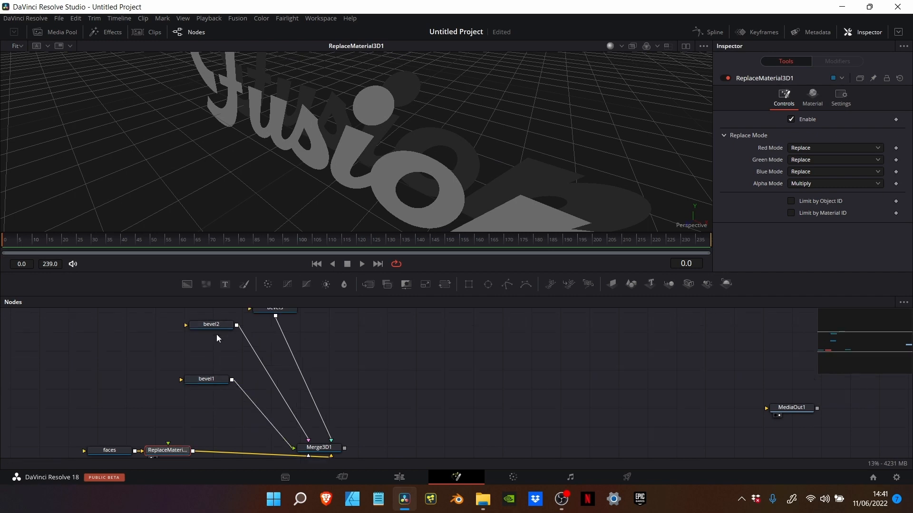
pyautogui.moveTo(207, 383); pyautogui.dragTo(130, 372)
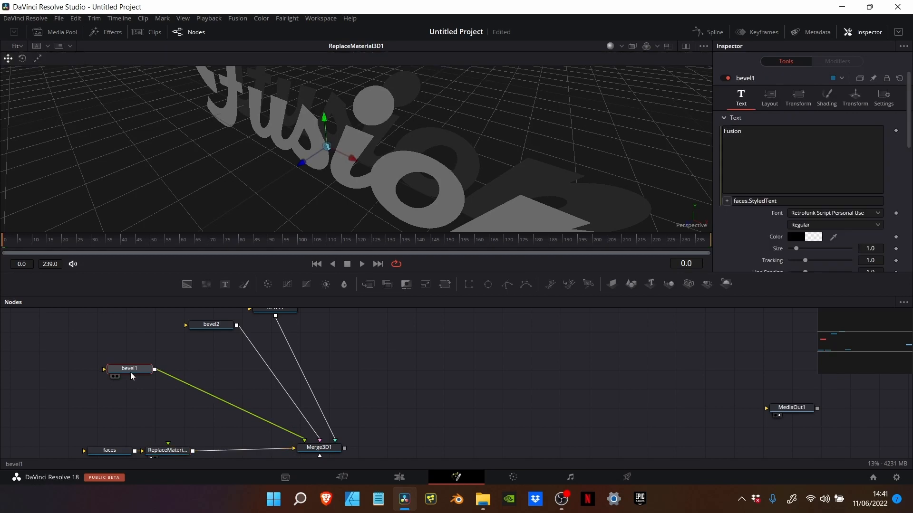
pyautogui.hotkey('ctrl', 'v')
pyautogui.moveTo(196, 327); pyautogui.dragTo(127, 324)
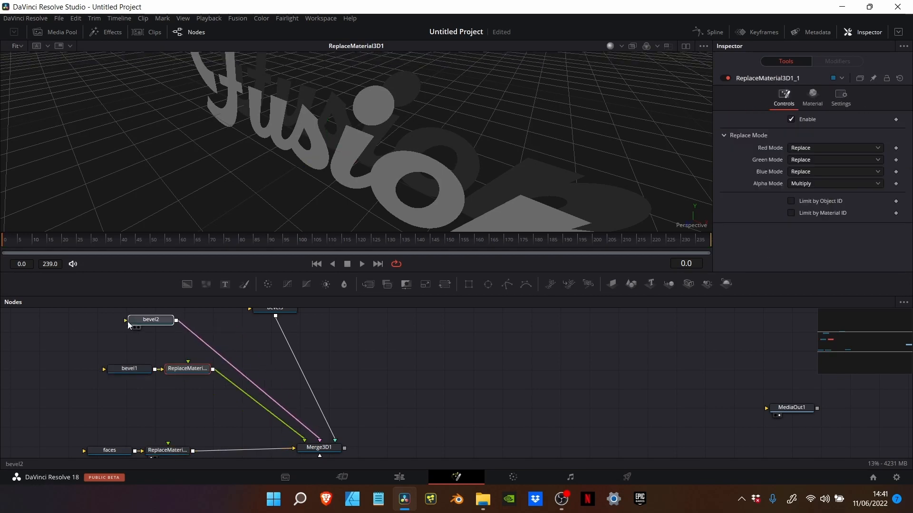
pyautogui.hotkey('ctrl', 'v')
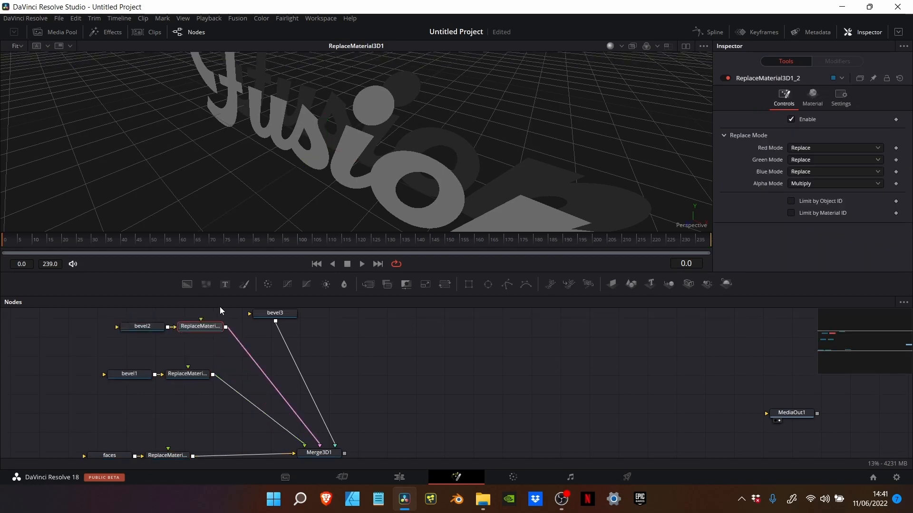
pyautogui.moveTo(275, 310); pyautogui.dragTo(405, 318)
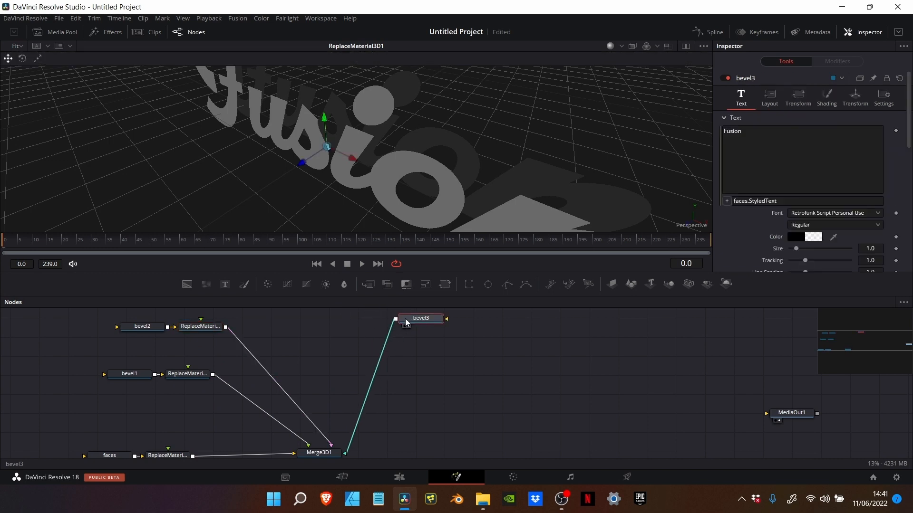
pyautogui.hotkey('ctrl', 'v')
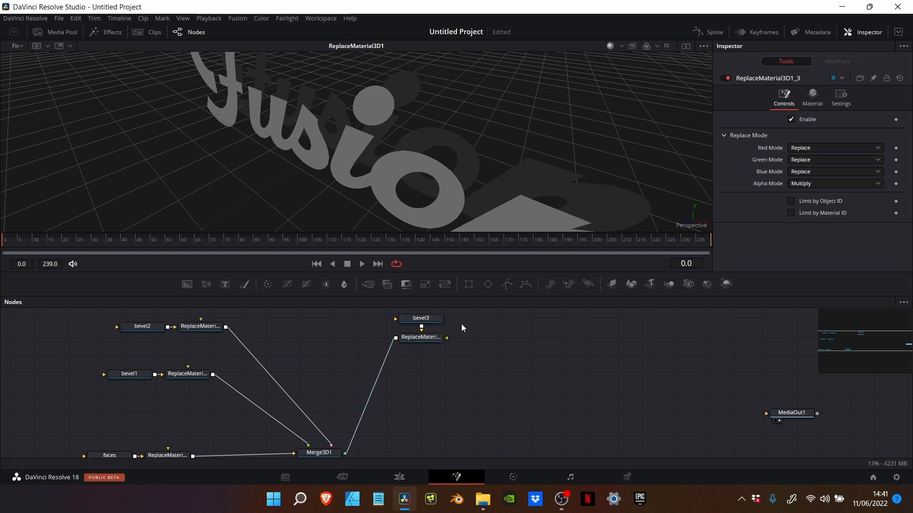
# Move the bevel1 node and its Replace Material node farther away from Merge3D1 to free up space
pyautogui.hscroll(-5, 461, 323)
pyautogui.scroll(2, 461, 324)
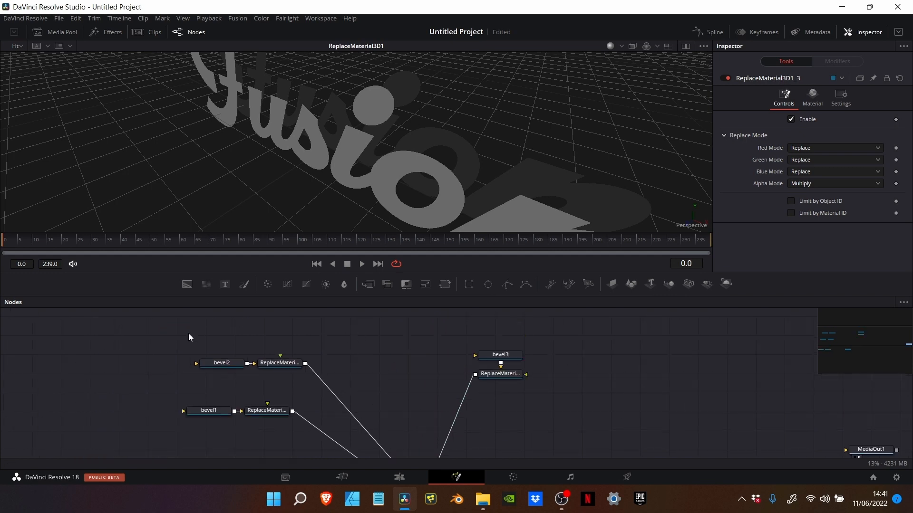
pyautogui.moveTo(188, 337); pyautogui.dragTo(309, 373)
pyautogui.scroll(-5, 256, 317)
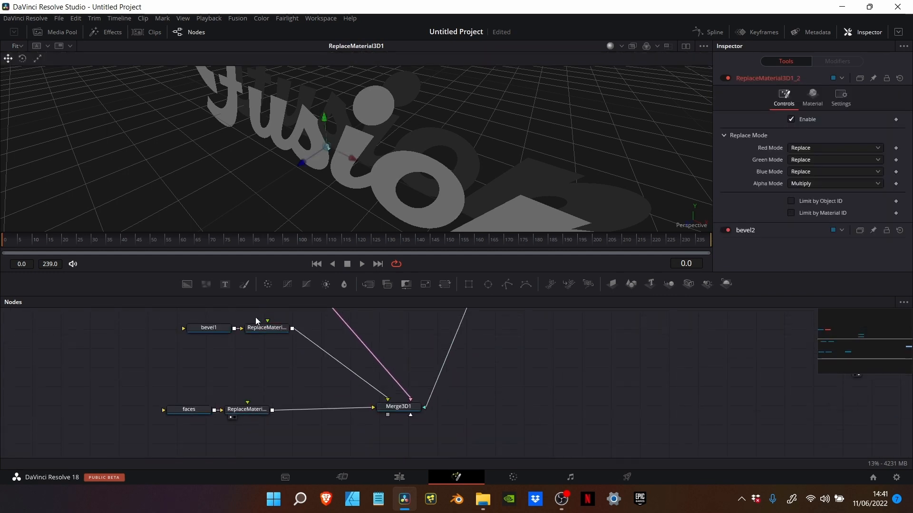
pyautogui.moveTo(278, 328); pyautogui.dragTo(189, 327)
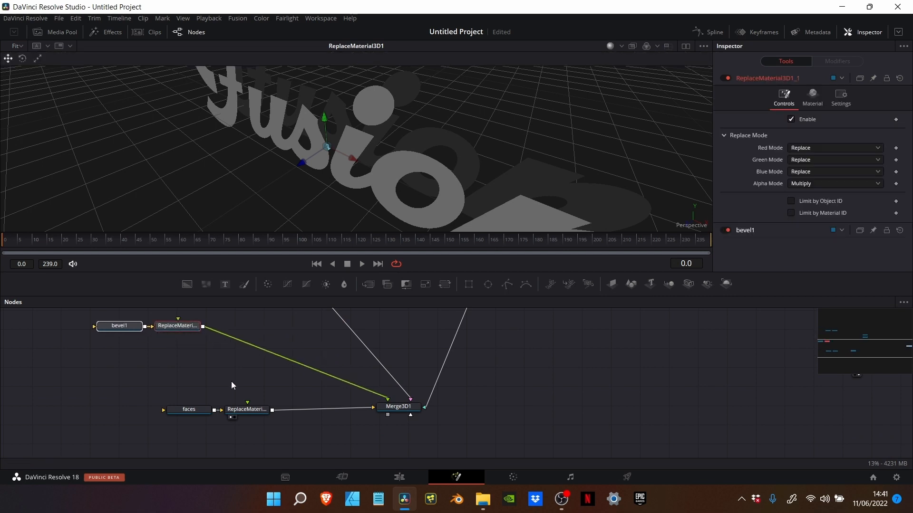
# Add a standalone Blinn material node below faces, preview it, and darken its diffuse color to a value of 0.126
pyautogui.scroll(-3, 232, 382)
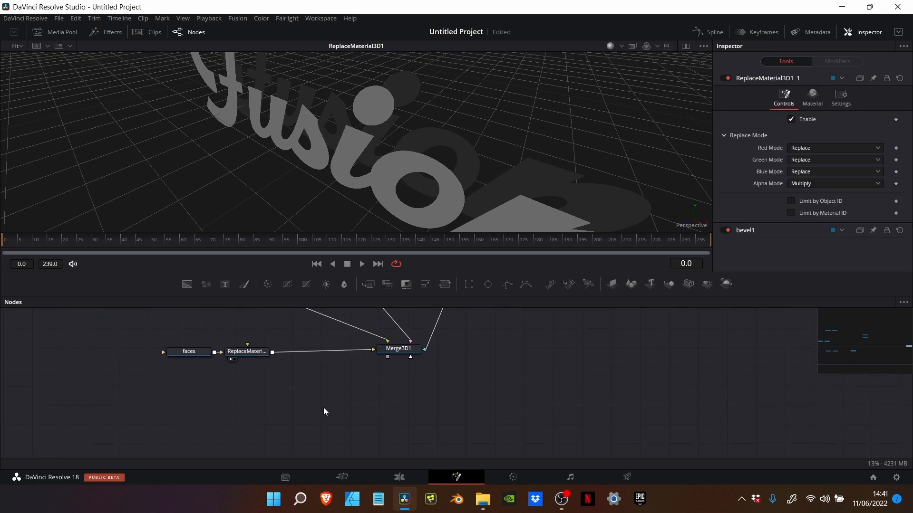
pyautogui.scroll(-1, 323, 412)
pyautogui.hscroll(-5, 323, 412)
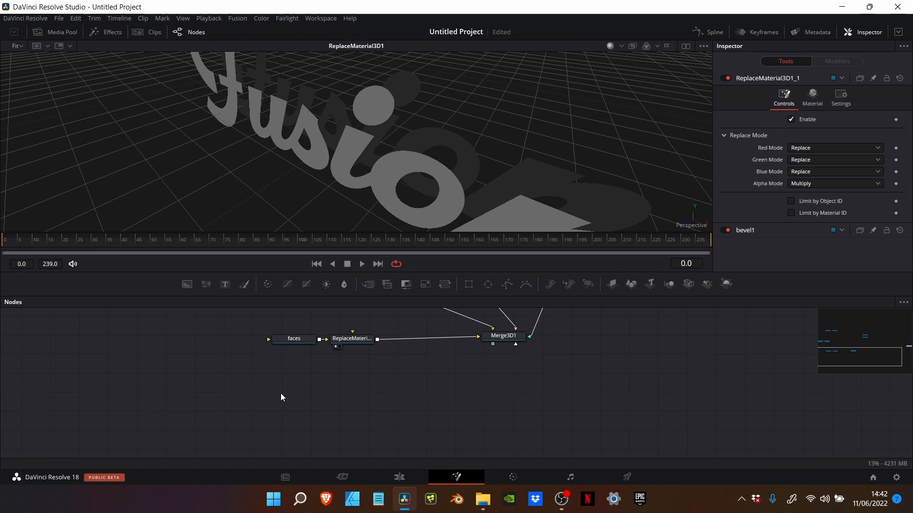
pyautogui.hotkey('shift', 'space')
pyautogui.write('blin')
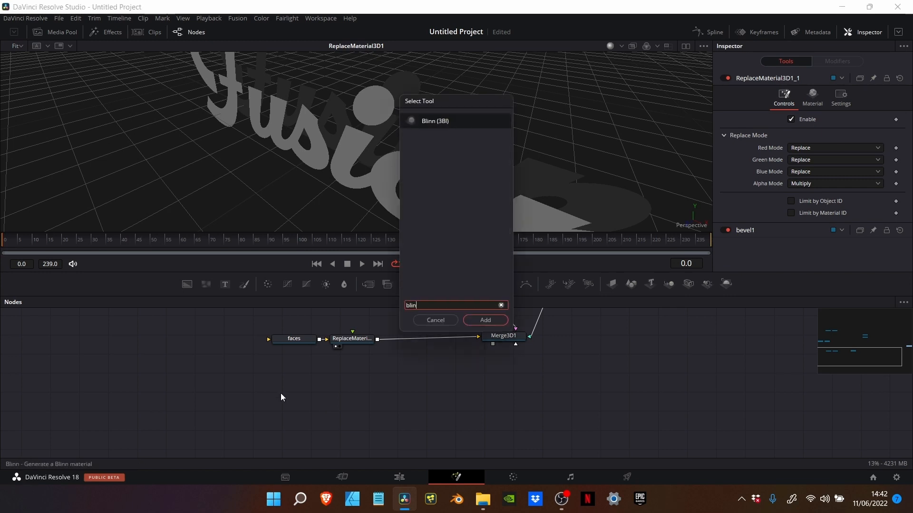
pyautogui.press('Return')
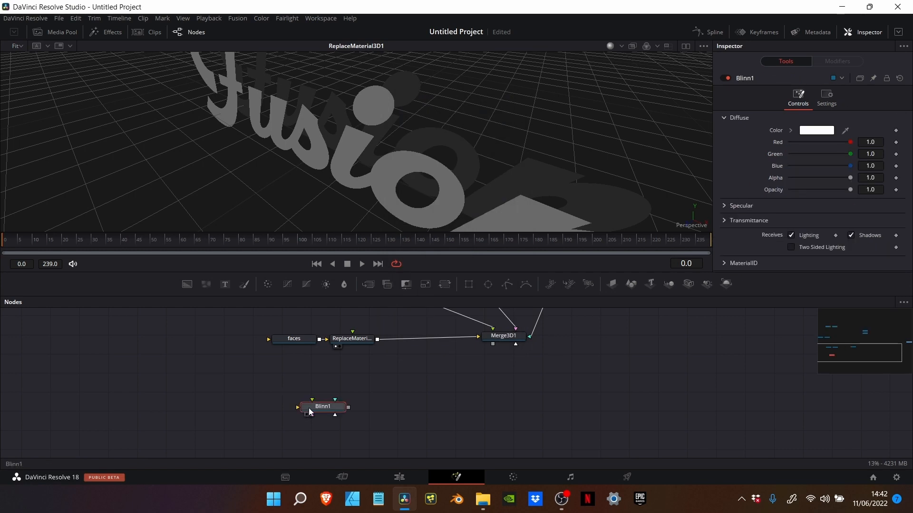
pyautogui.moveTo(309, 407); pyautogui.dragTo(332, 186)
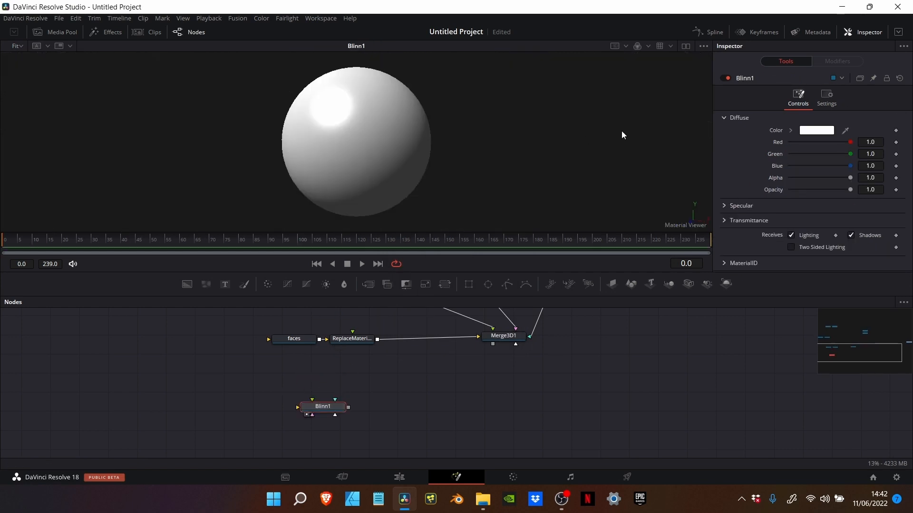
pyautogui.click(787, 128)
pyautogui.moveTo(796, 154); pyautogui.dragTo(788, 191)
# Shift the Blinn1 node away from Merge3D1 and add a Reflect node after it
pyautogui.moveTo(320, 410); pyautogui.dragTo(260, 404)
pyautogui.hotkey('shift', 'space')
pyautogui.write('blin')
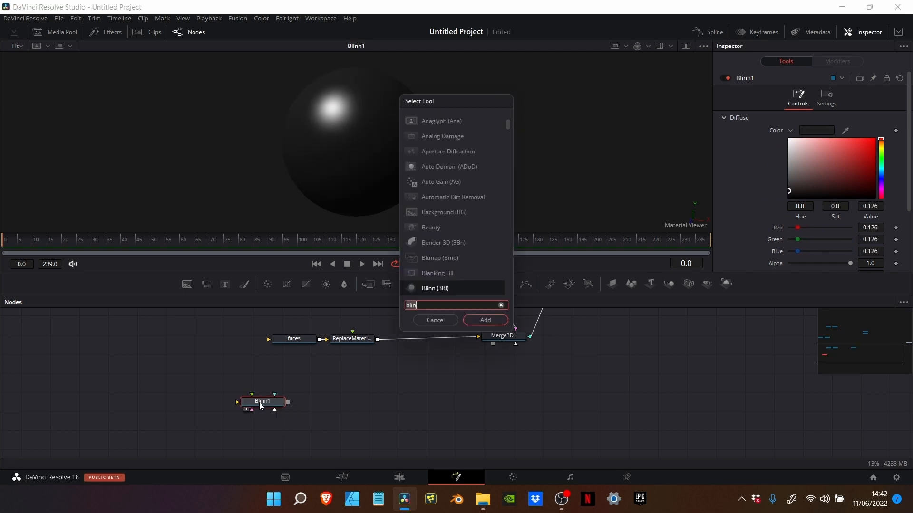
pyautogui.press('BackSpace')
pyautogui.press('BackSpace')
pyautogui.press('BackSpace')
pyautogui.press('BackSpace')
pyautogui.write('refl')
pyautogui.press('Return')
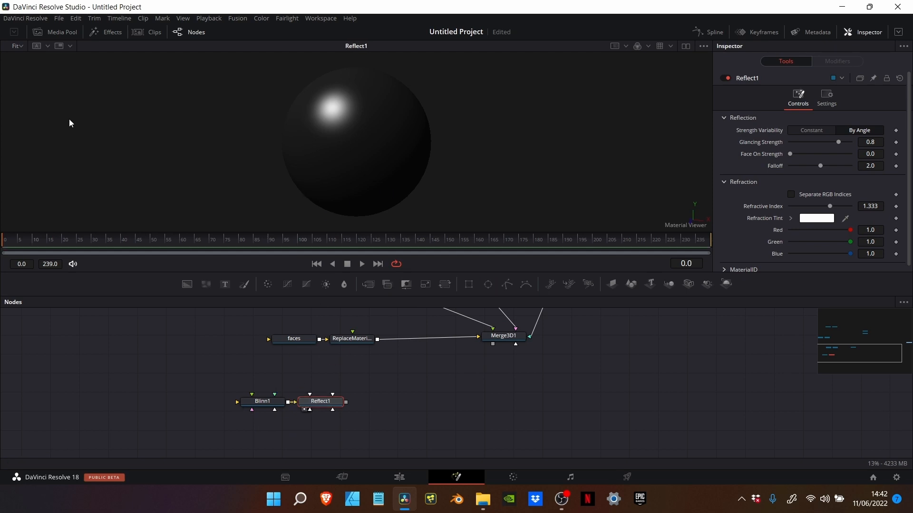
# Bring the 9bece62299e5da5dd panorama image from the media pool into the composition, reposition its node, and preview Reflect1 again
pyautogui.click(64, 31)
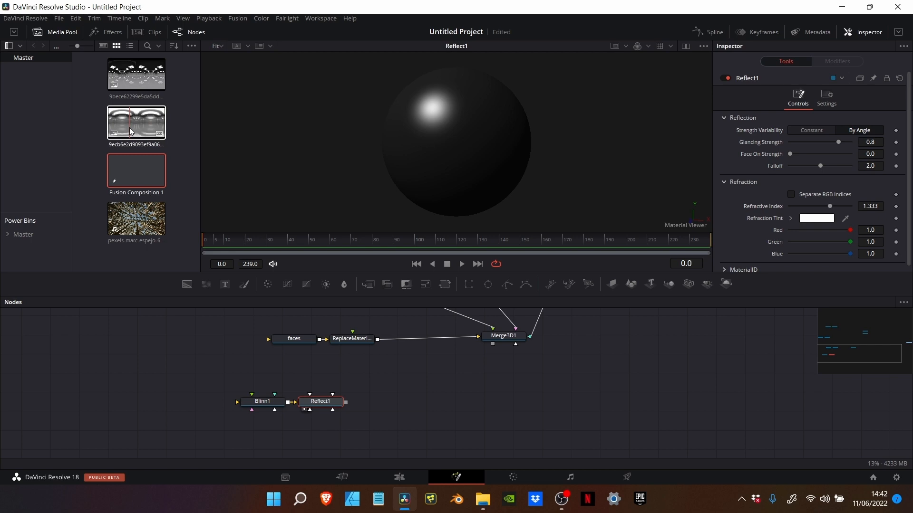
pyautogui.moveTo(136, 75); pyautogui.dragTo(326, 170)
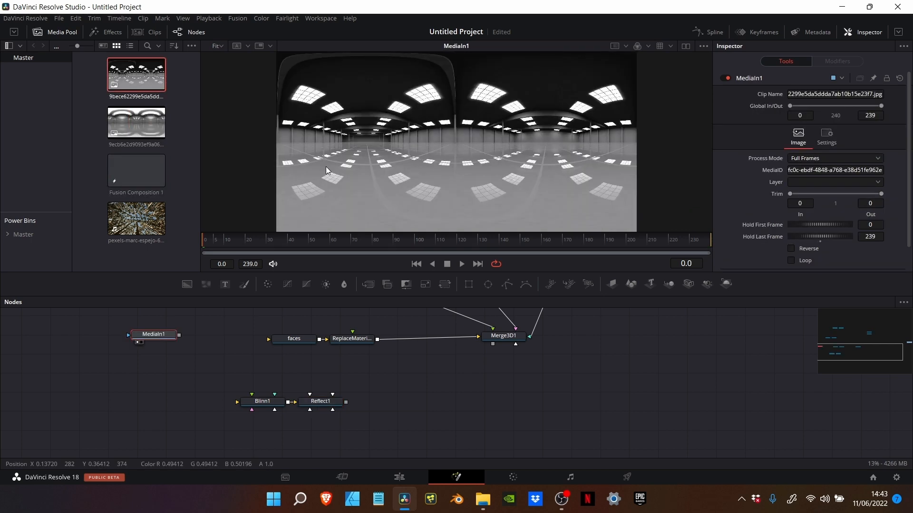
pyautogui.moveTo(153, 335); pyautogui.dragTo(124, 353)
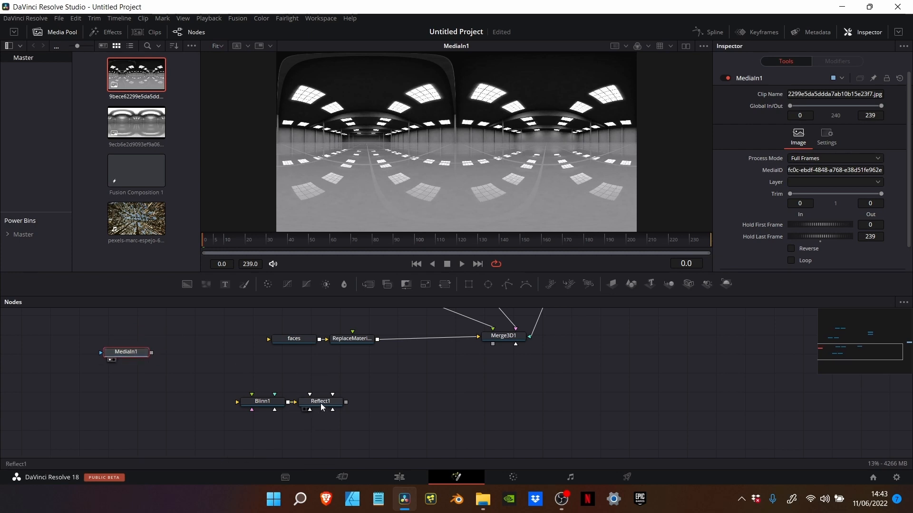
pyautogui.moveTo(322, 407); pyautogui.dragTo(404, 151)
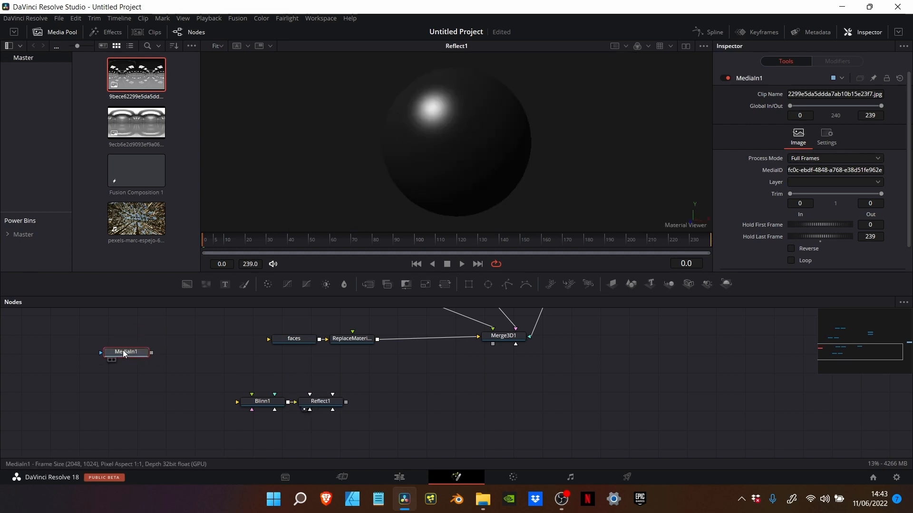
pyautogui.moveTo(126, 352); pyautogui.dragTo(128, 354)
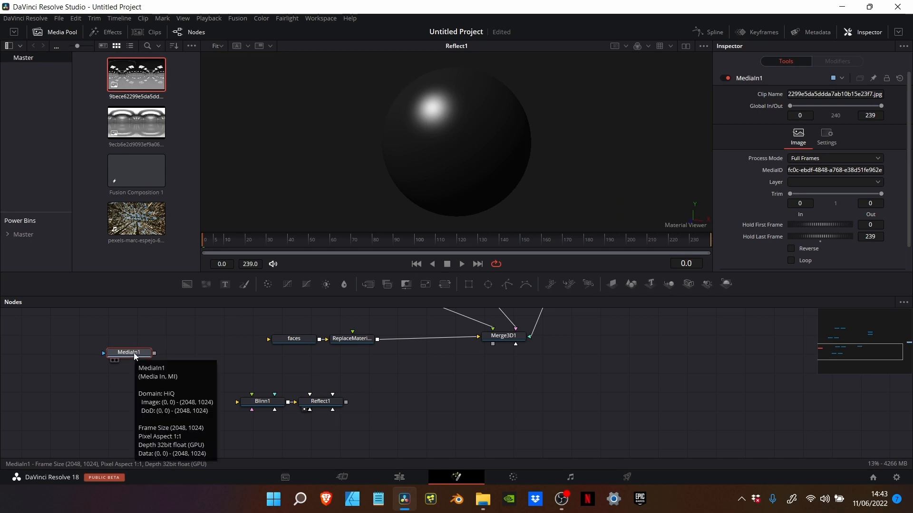
# Add a Sphere Map node after MediaIn1 and preview it in the viewer
pyautogui.hotkey('shift', 'space')
pyautogui.write('sp')
pyautogui.press('Return')
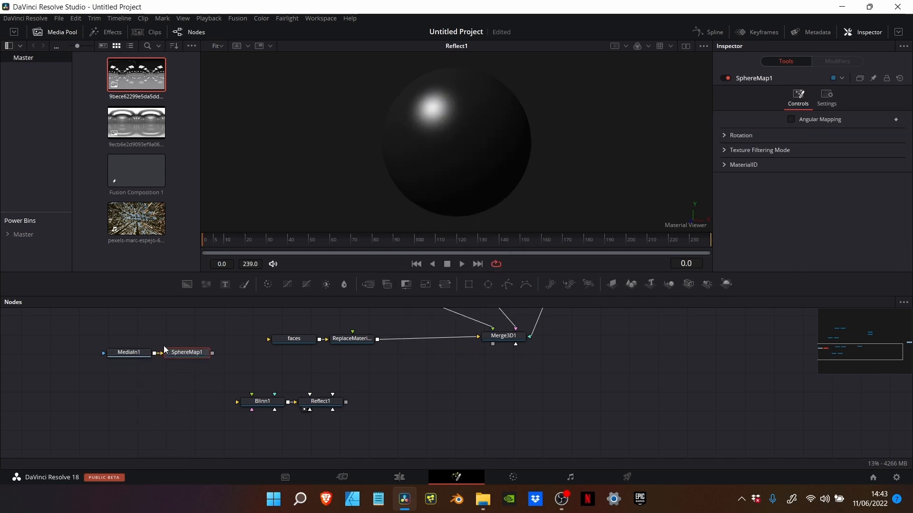
pyautogui.press('1')
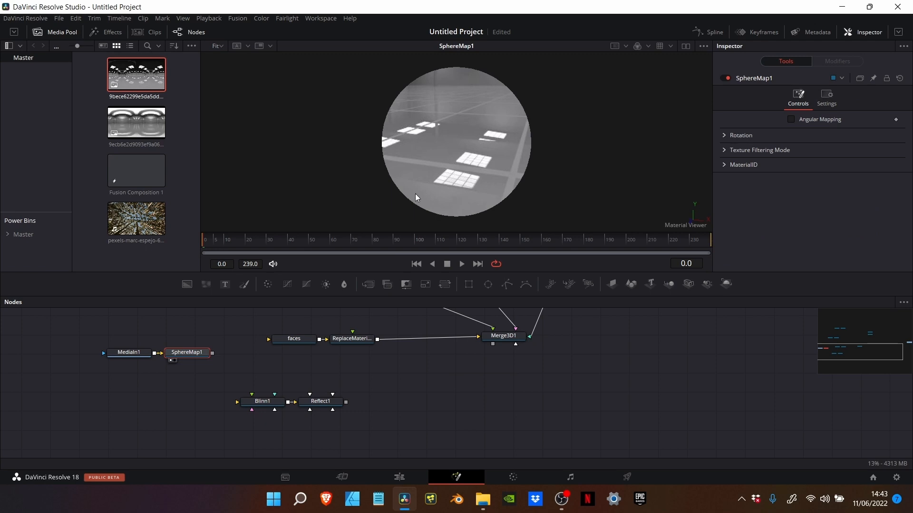
# With Reflect1 in the viewer, move MediaIn1 and SphereMap1 closer and connect SphereMap1 to Reflect1's Reflection Color Material input
pyautogui.click(312, 403)
pyautogui.press('1')
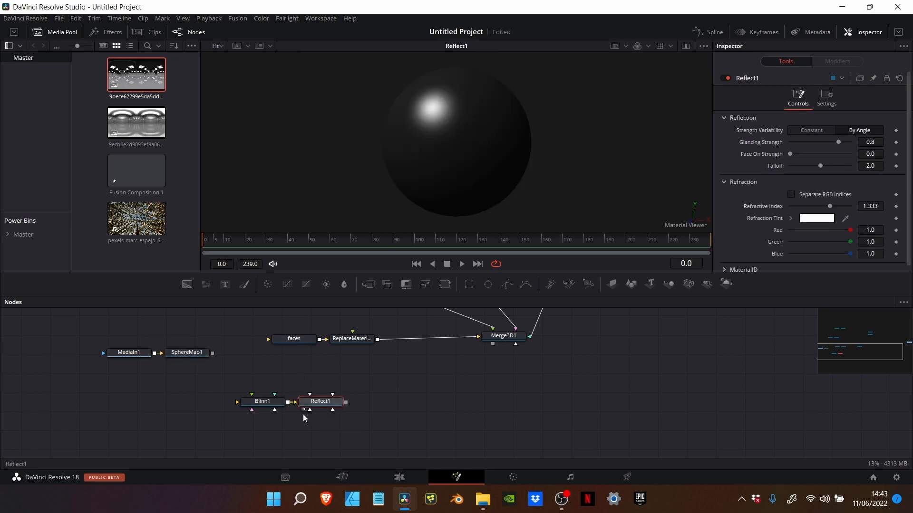
pyautogui.moveTo(110, 339); pyautogui.dragTo(211, 363)
pyautogui.moveTo(167, 353); pyautogui.dragTo(219, 370)
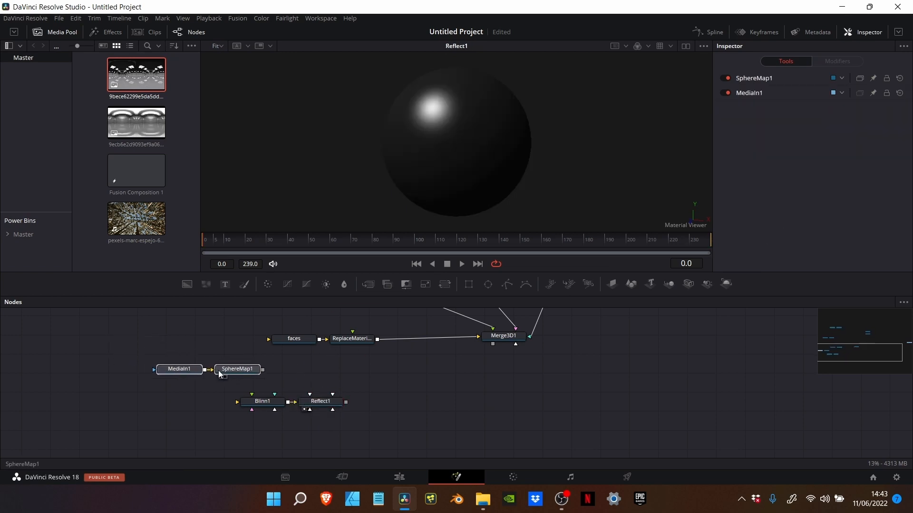
pyautogui.click(302, 373)
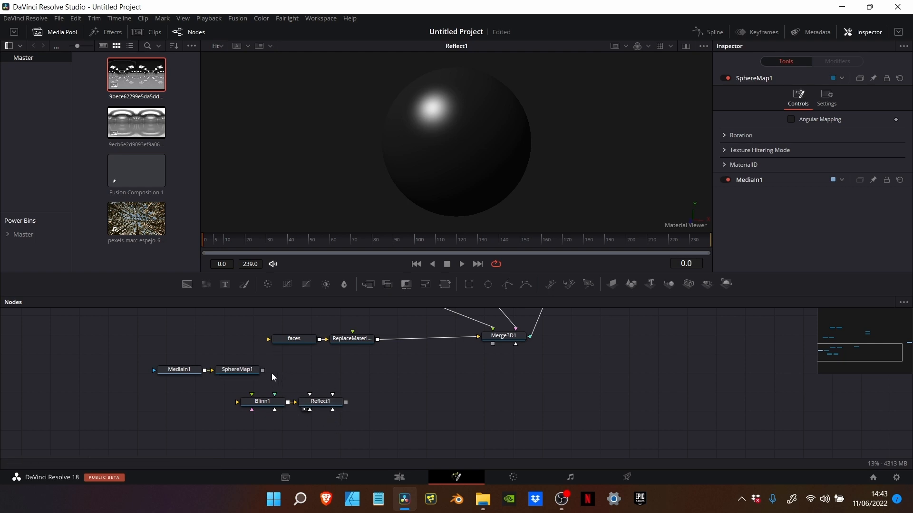
pyautogui.moveTo(262, 370); pyautogui.dragTo(355, 414)
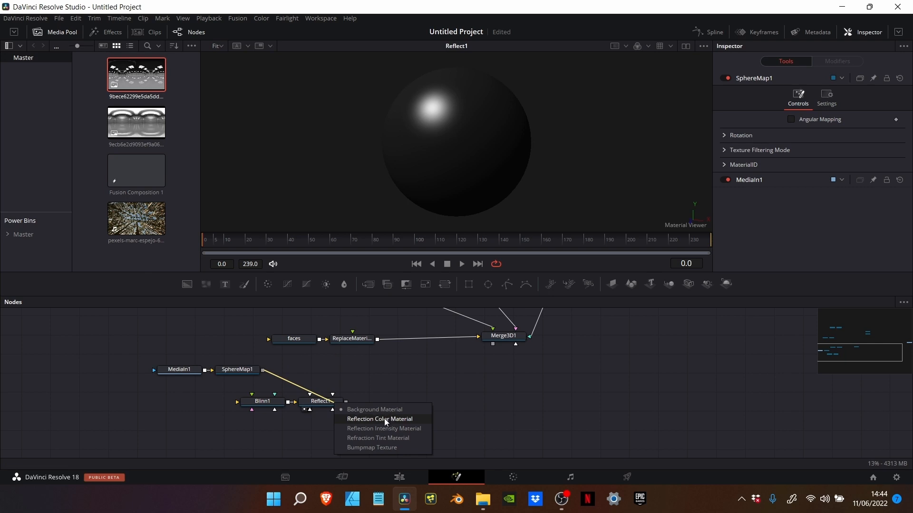
pyautogui.moveTo(384, 418); pyautogui.dragTo(384, 419)
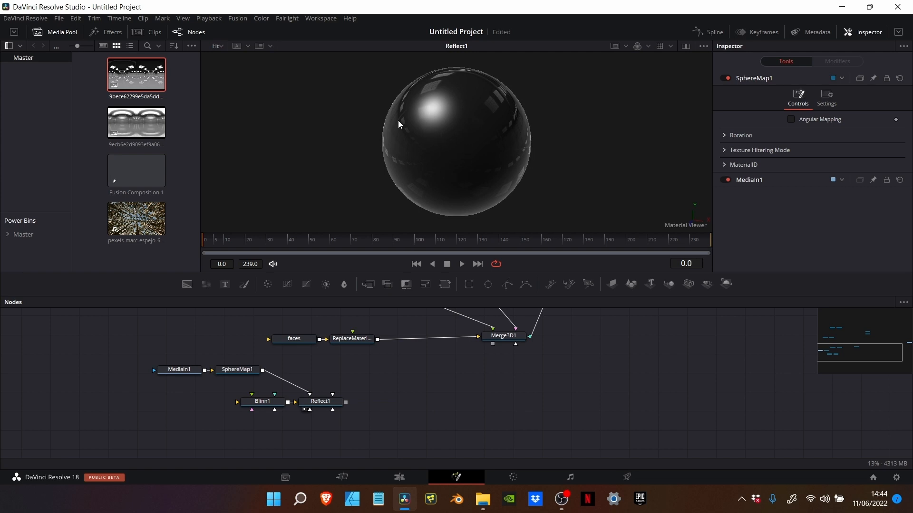
# Set the Face On Strength of Reflect1's reflection to 0.008
pyautogui.click(331, 403)
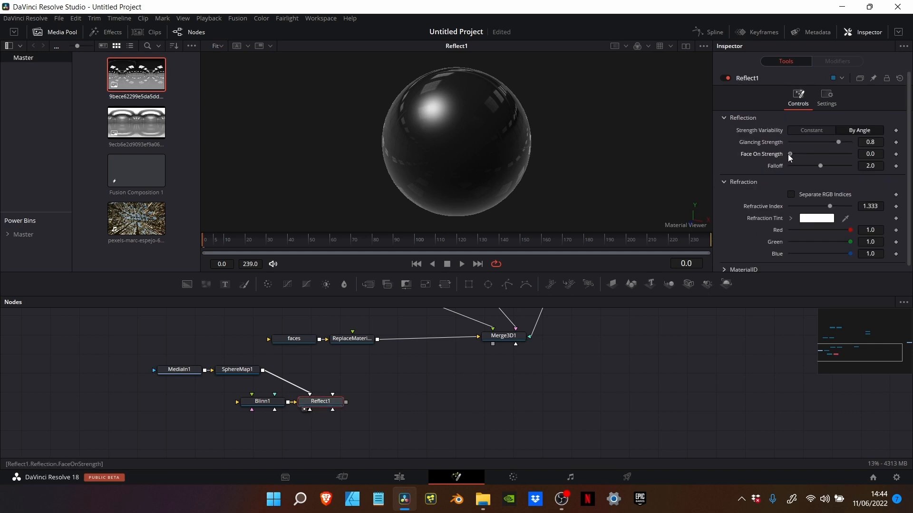
pyautogui.moveTo(788, 154)
pyautogui.mouseDown()
pyautogui.moveTo(798, 155)
pyautogui.moveTo(789, 155)
pyautogui.mouseUp()
# Move SphereMap1 and MediaIn1 beneath Reflect1 and Blinn1, and connect Reflect1 to the material input of the faces' Replace Material node
pyautogui.moveTo(254, 372); pyautogui.dragTo(347, 429)
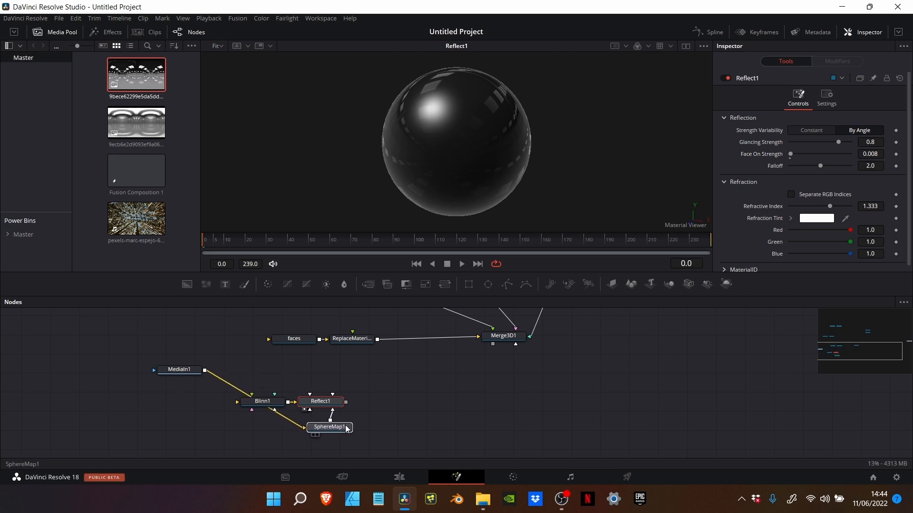
pyautogui.moveTo(190, 370); pyautogui.dragTo(257, 433)
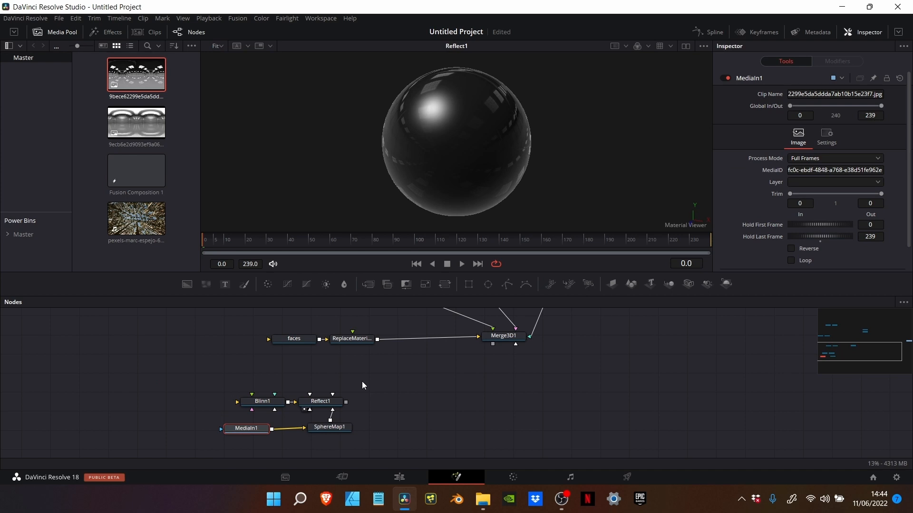
pyautogui.moveTo(345, 402); pyautogui.dragTo(353, 346)
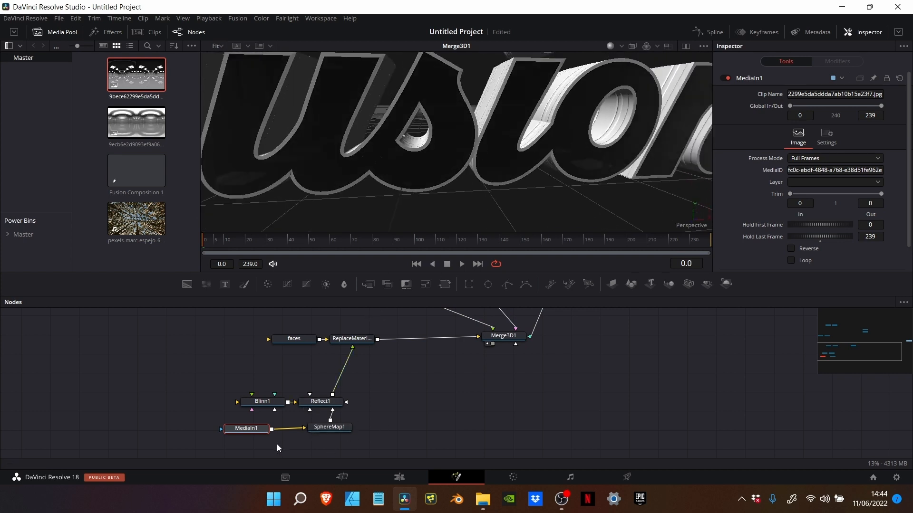
# Rotate SphereMap1 to X -13, Y -13 and Z 5.2
pyautogui.click(336, 426)
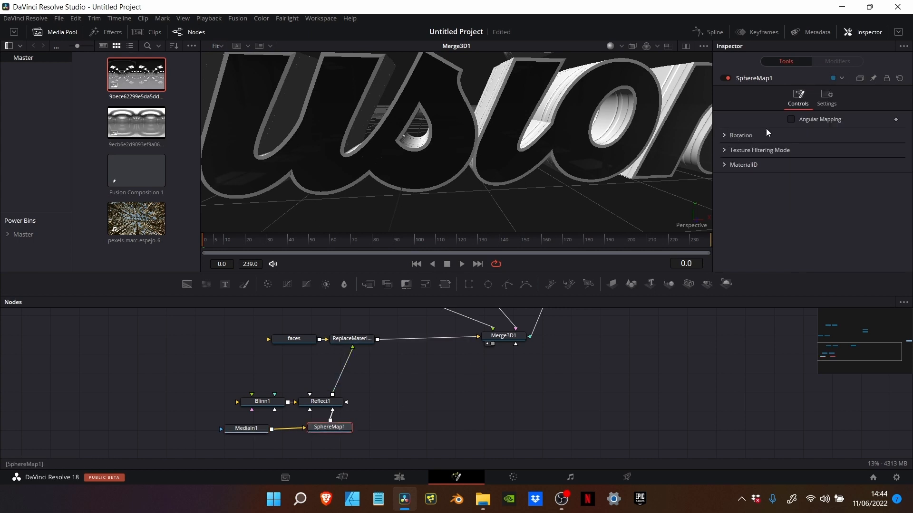
pyautogui.click(723, 132)
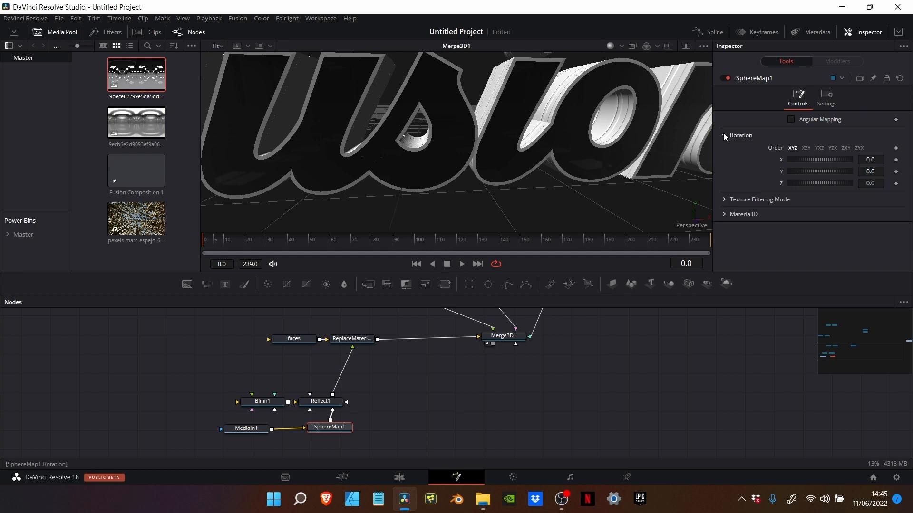
pyautogui.moveTo(825, 159); pyautogui.dragTo(816, 182)
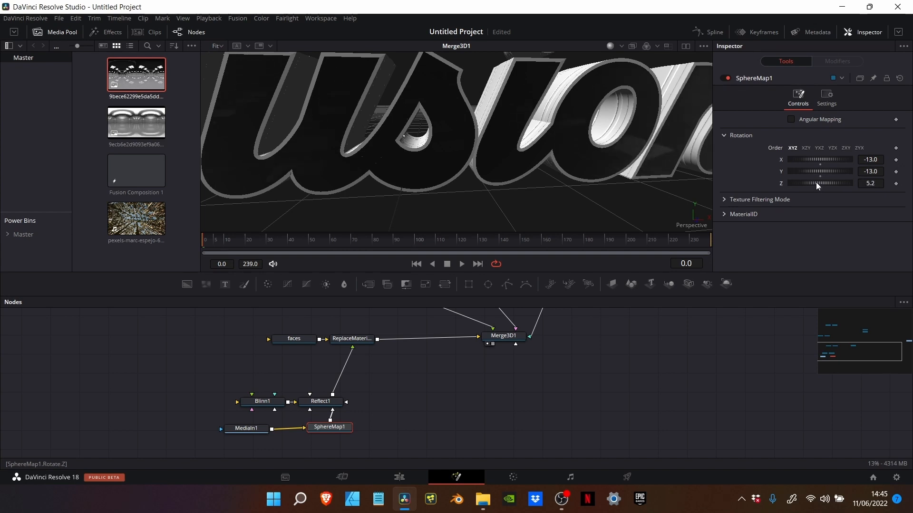
# Move MediaIn1 farther from SphereMap1 and insert a Brightness Contrast node between them with Gain 1.63, Lift -0.2 and Gamma 2.21
pyautogui.moveTo(256, 426); pyautogui.dragTo(179, 421)
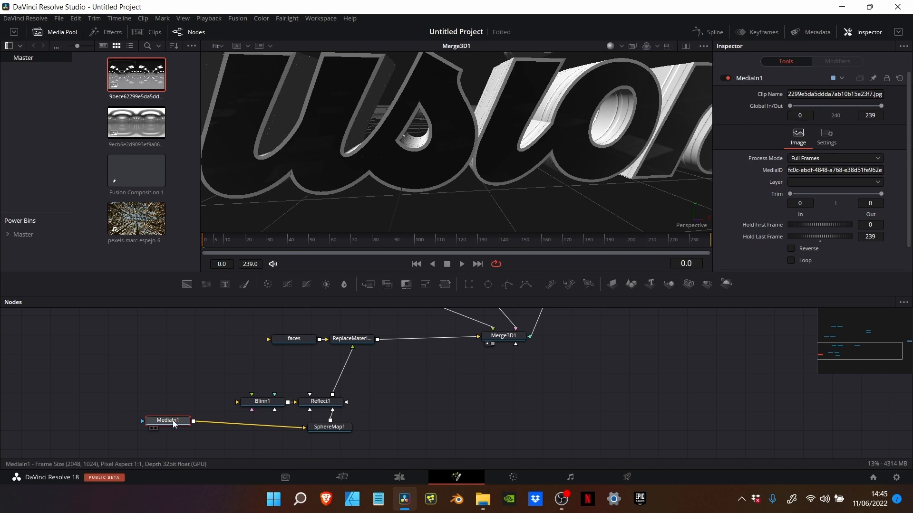
pyautogui.press('1')
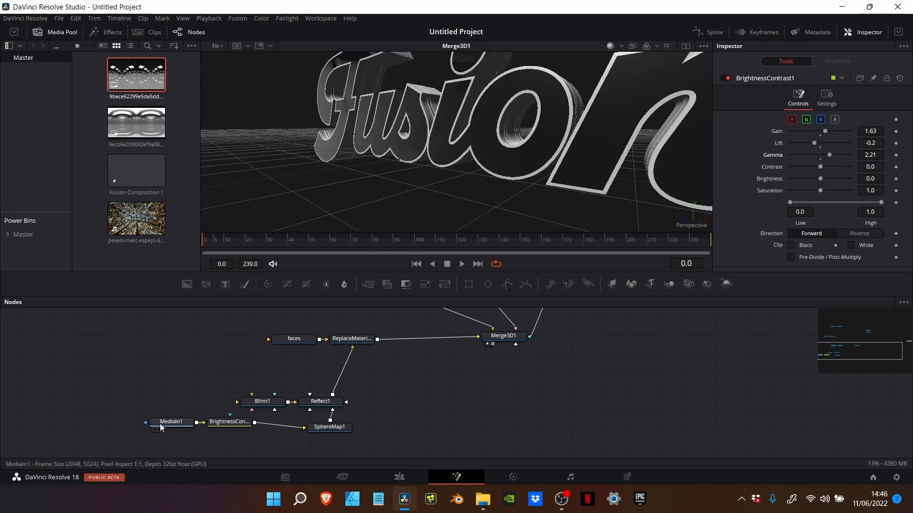
# Preview the MediaIn1 panorama in the viewer, and return to Merge3D1 to inspect the text's reflections
pyautogui.moveTo(167, 420); pyautogui.dragTo(195, 350)
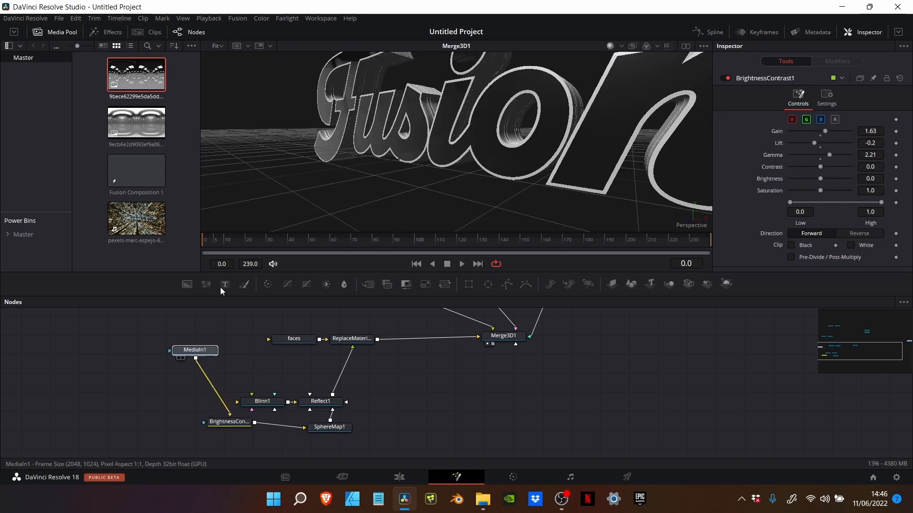
pyautogui.moveTo(221, 288); pyautogui.dragTo(294, 218)
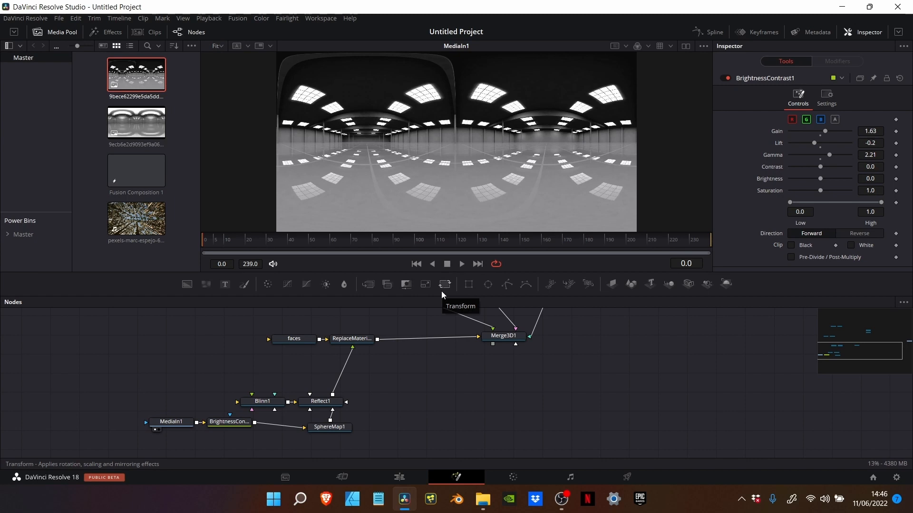
pyautogui.click(487, 343)
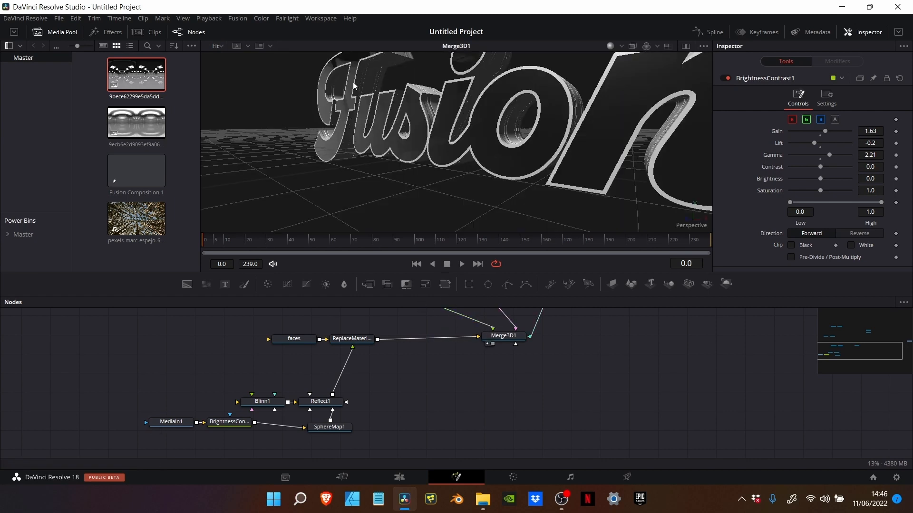
pyautogui.moveTo(353, 81); pyautogui.dragTo(353, 81)
# Duplicate the five material nodes of the faces beside bevel1 and connect the copied Reflect1_1 to bevel1's Replace Material node
pyautogui.moveTo(152, 372); pyautogui.dragTo(336, 432)
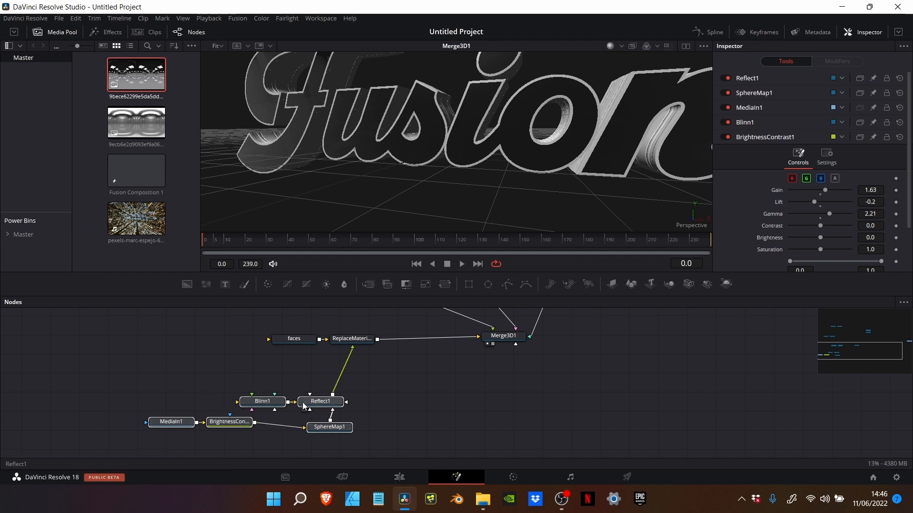
pyautogui.scroll(4, 134, 395)
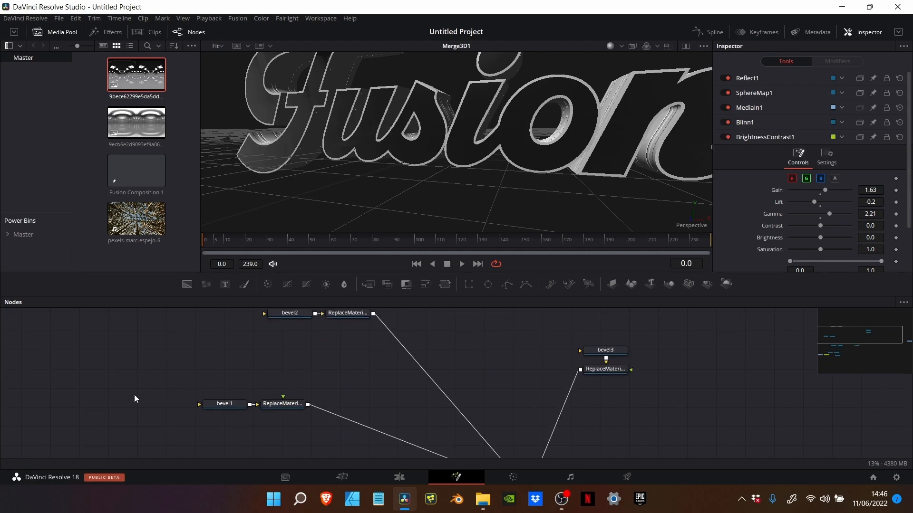
pyautogui.hscroll(-3, 134, 395)
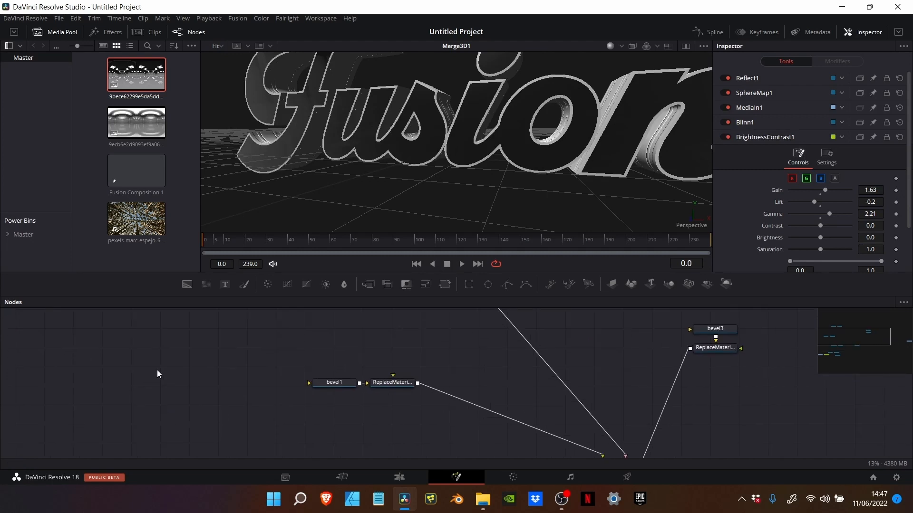
pyautogui.hotkey('ctrl', 'v')
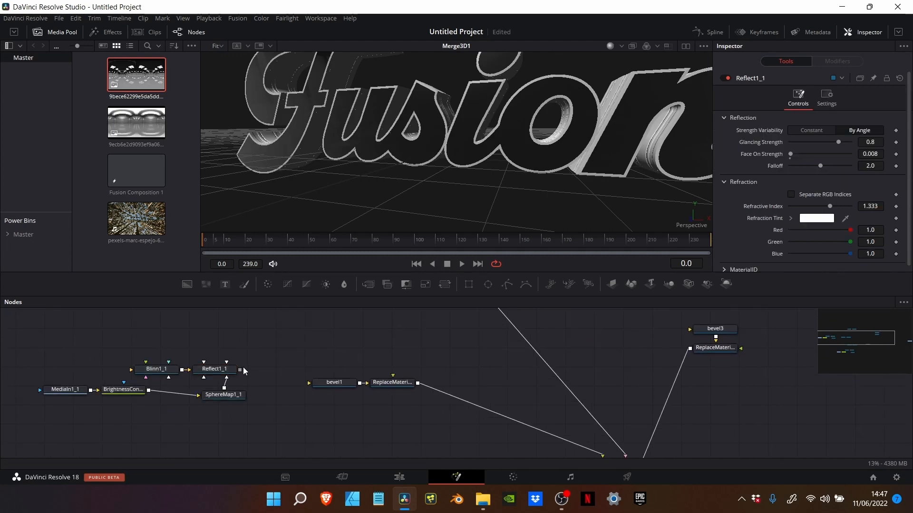
pyautogui.moveTo(240, 371); pyautogui.dragTo(380, 385)
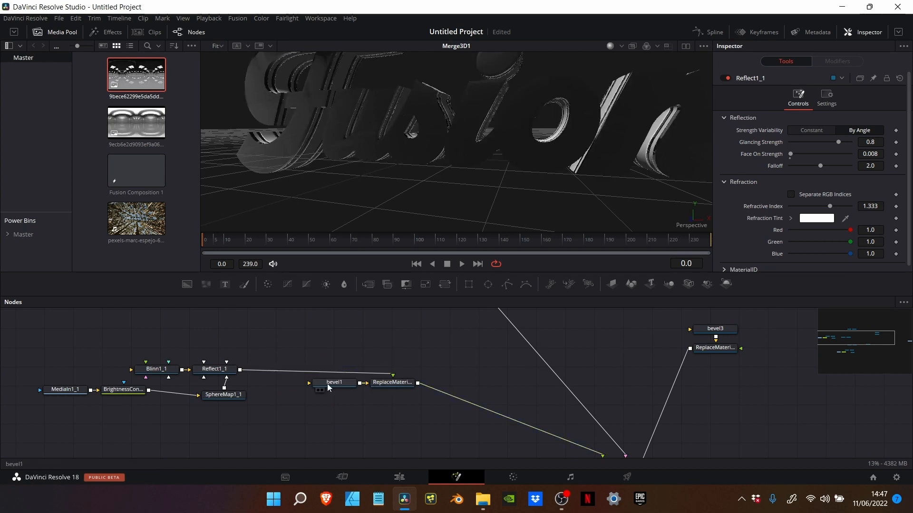
# Set Blinn1_1's diffuse color to the saved golden-brown custom color with Red 0.6, Green 0.416 and Blue 0.227
pyautogui.click(168, 369)
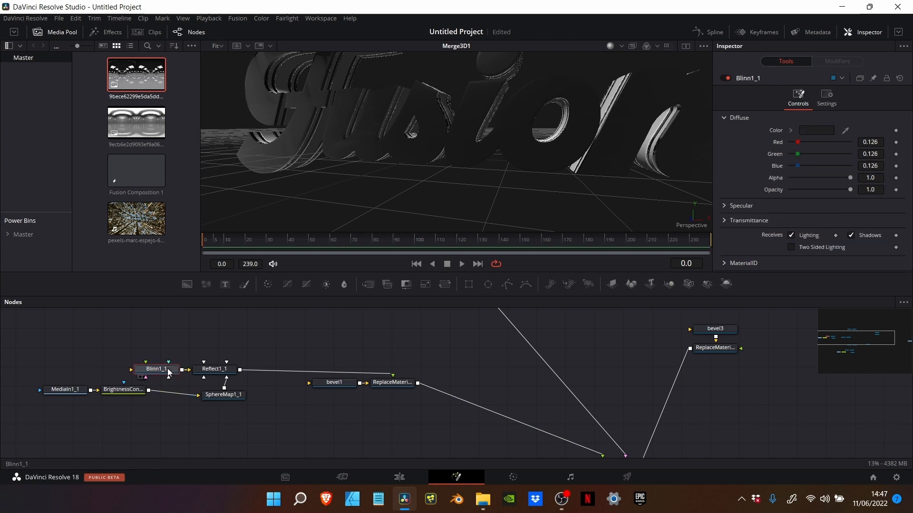
pyautogui.click(807, 128)
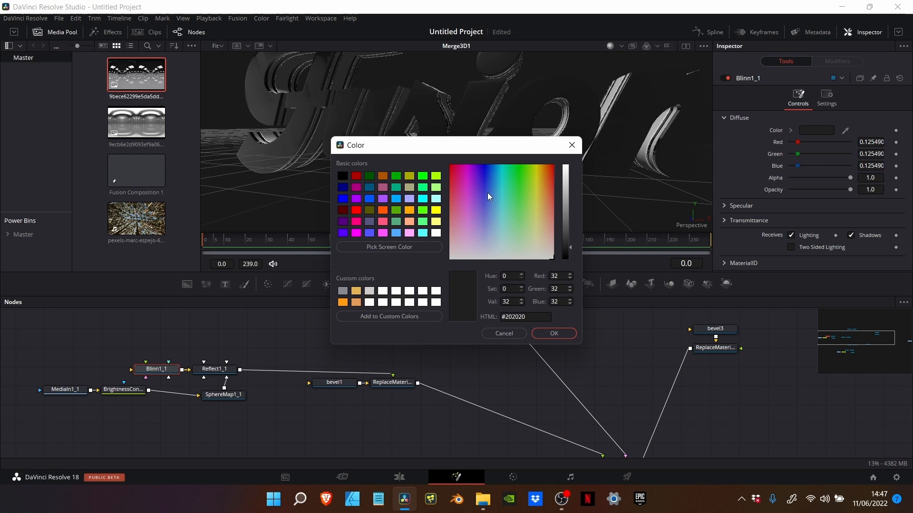
pyautogui.click(355, 302)
pyautogui.click(553, 333)
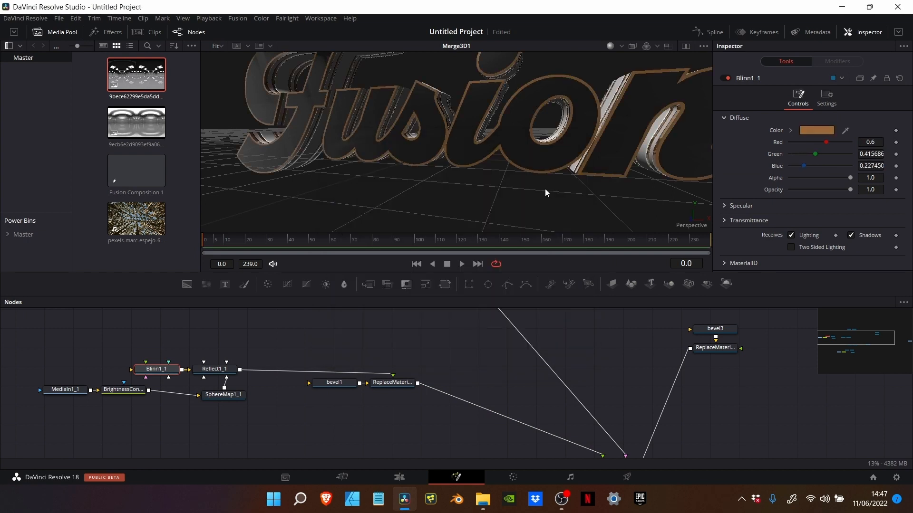
# Inspect the bevels from below and set Reflect1_1's Face On Strength to 0.071
pyautogui.moveTo(538, 176); pyautogui.dragTo(539, 176)
pyautogui.click(214, 369)
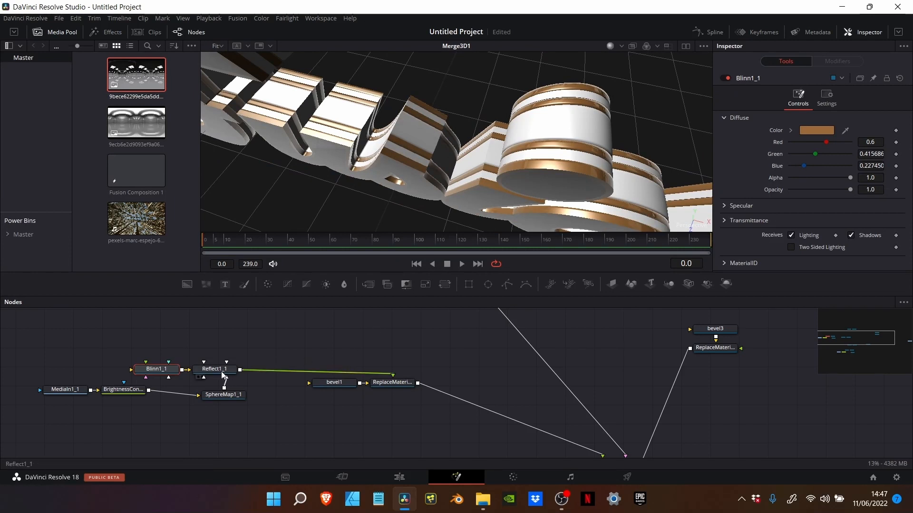
pyautogui.moveTo(791, 153); pyautogui.dragTo(795, 153)
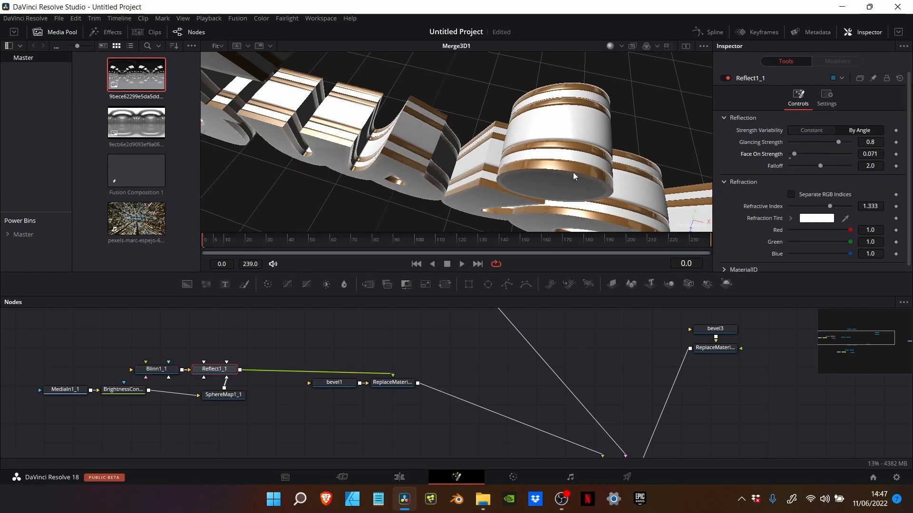
# Rotate the SphereMap1_1 reflection map to X 5.3 and Y -5.2
pyautogui.moveTo(572, 172); pyautogui.dragTo(450, 242)
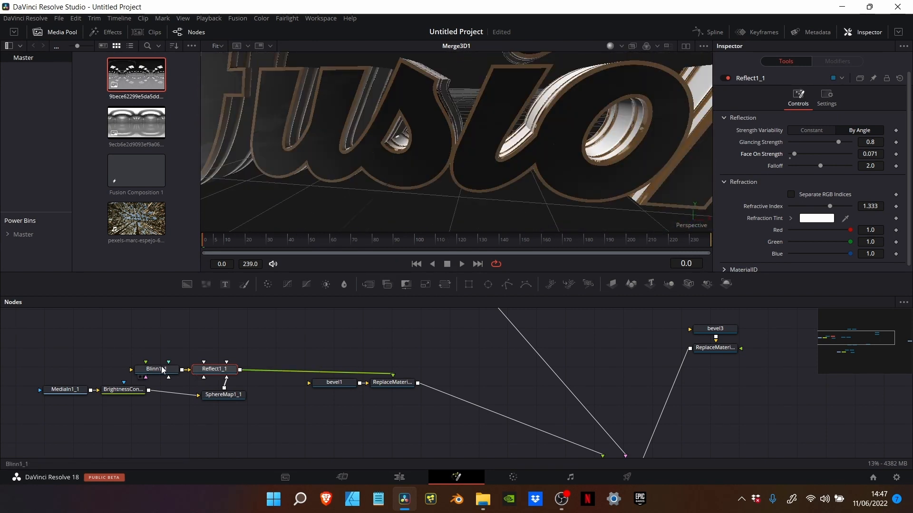
pyautogui.click(220, 396)
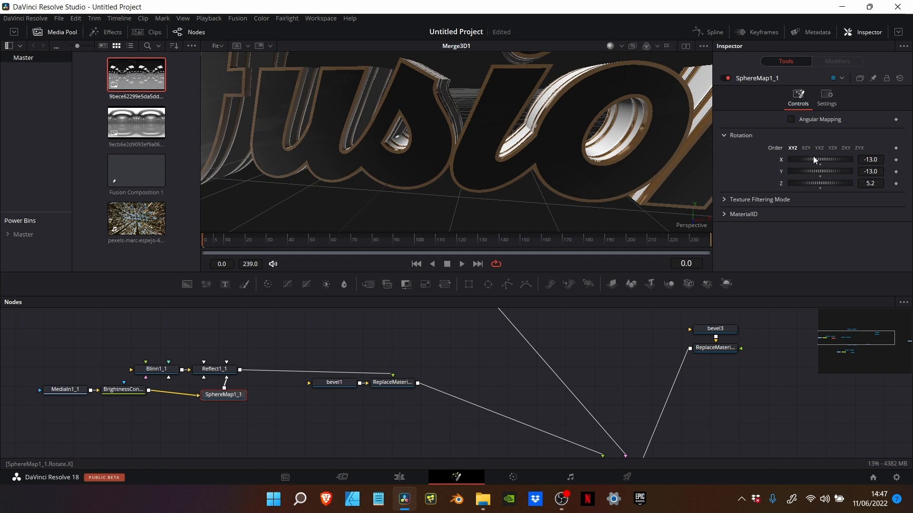
pyautogui.moveTo(813, 156); pyautogui.dragTo(815, 155)
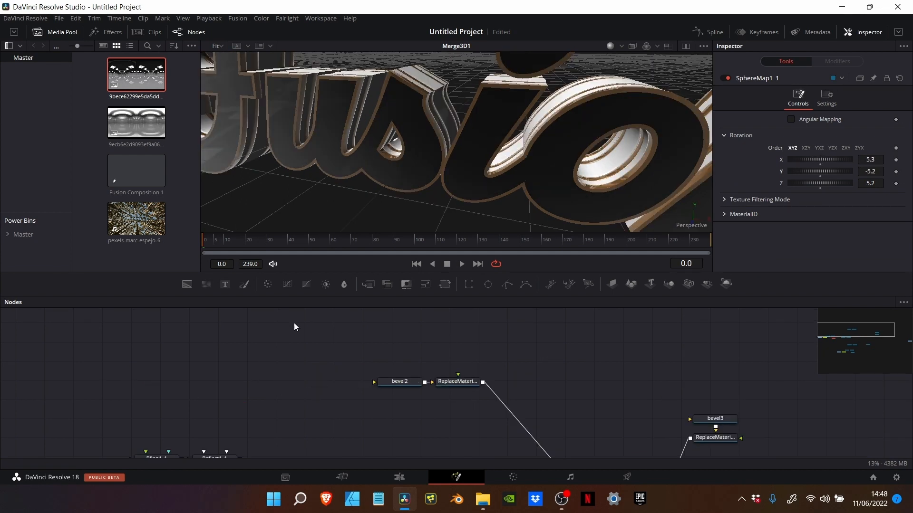
# Paste a copy of the reflective material nodes above bevel2 and rearrange them around the new Reflect node
pyautogui.scroll(2, 400, 315)
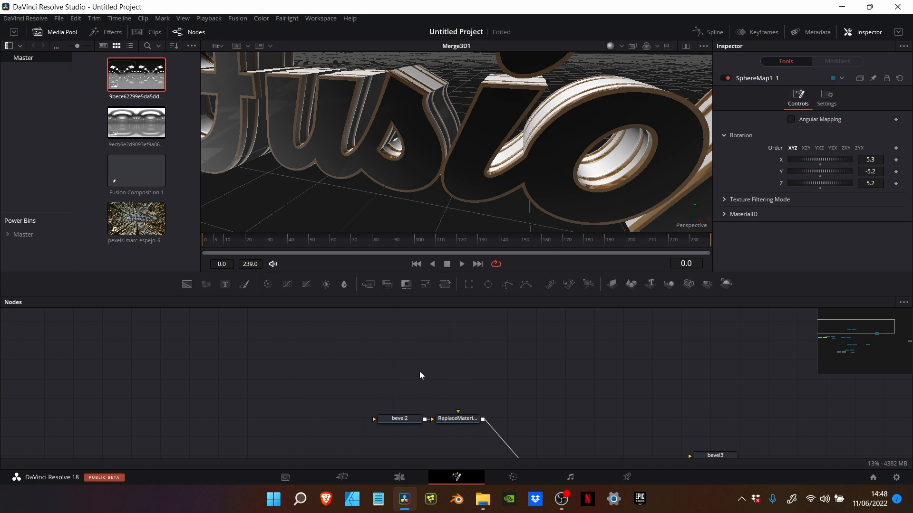
pyautogui.hotkey('ctrl', 'v')
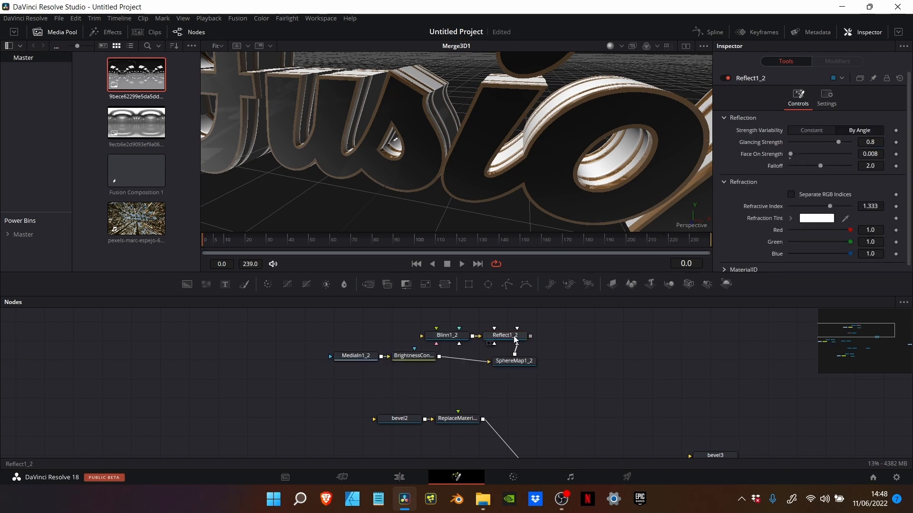
pyautogui.moveTo(509, 339); pyautogui.dragTo(467, 390)
pyautogui.moveTo(447, 335); pyautogui.dragTo(529, 390)
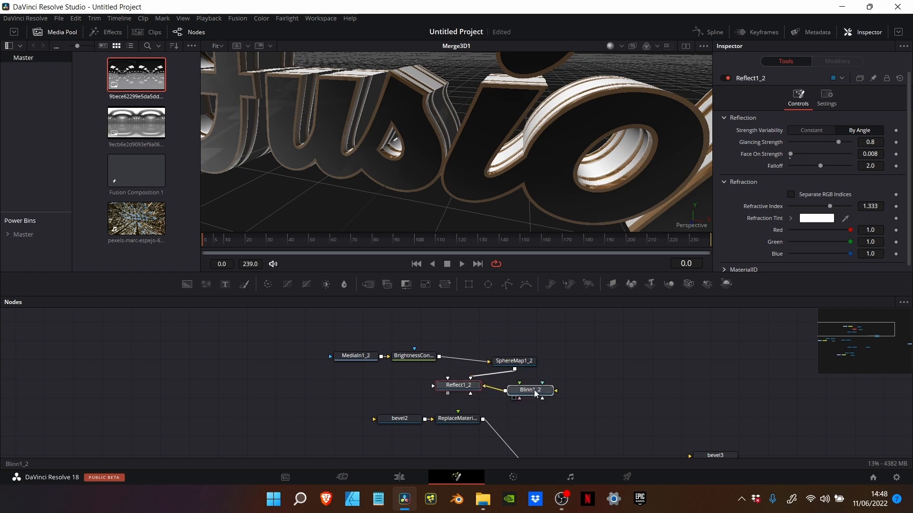
pyautogui.moveTo(413, 356); pyautogui.dragTo(575, 357)
pyautogui.moveTo(356, 355); pyautogui.dragTo(683, 350)
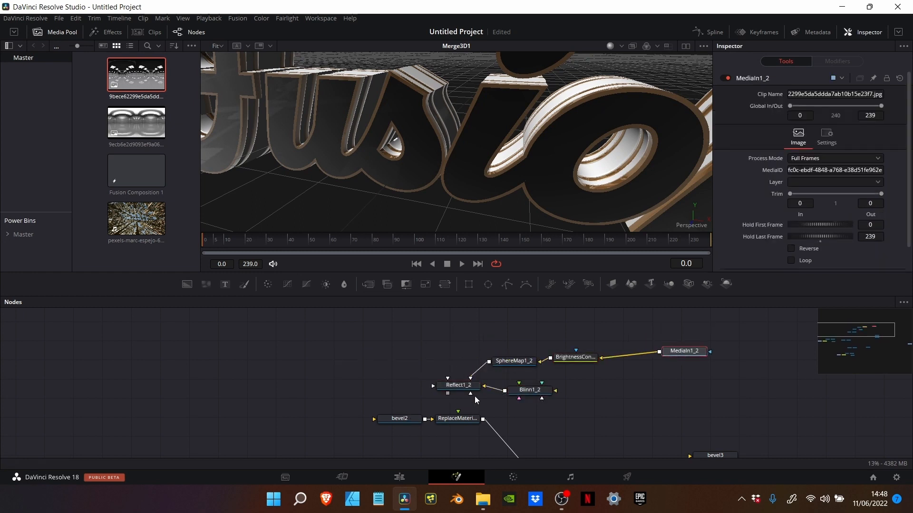
# Connect Reflect1_2's output to the material input of bevel2's ReplaceMaterial node and inspect the text's sides
pyautogui.moveTo(447, 395); pyautogui.dragTo(458, 411)
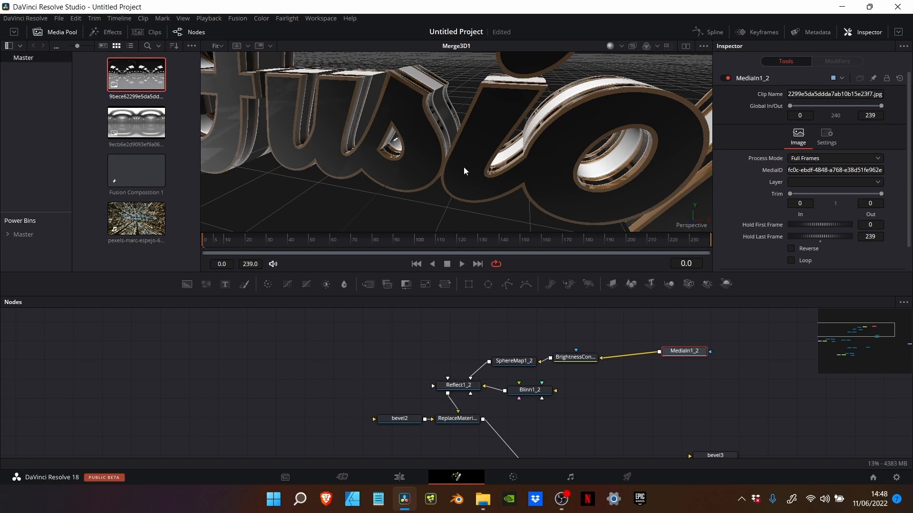
pyautogui.scroll(5, 463, 167)
pyautogui.scroll(2, 463, 167)
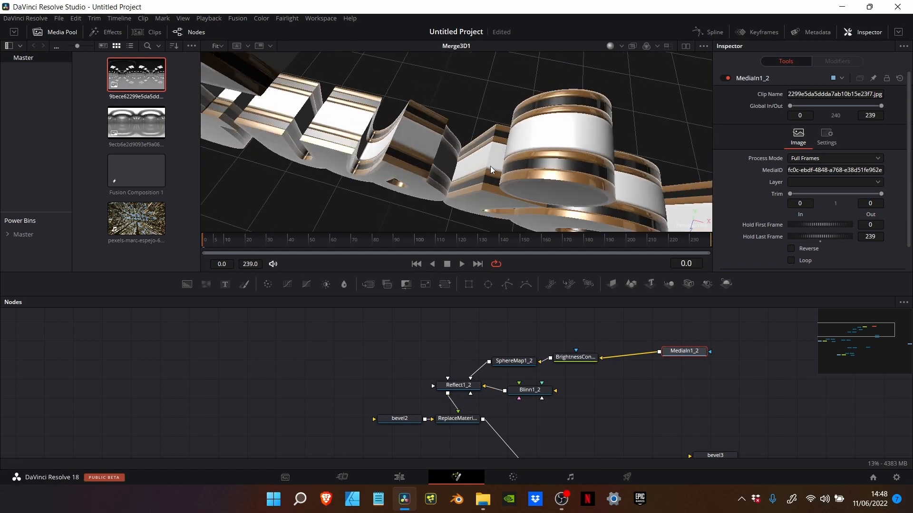
# Set Blinn1_2's diffuse color to bright cyan with hue 0.504, saturation 0.995 and value 1.0, and its opacity to 0.543
pyautogui.click(542, 391)
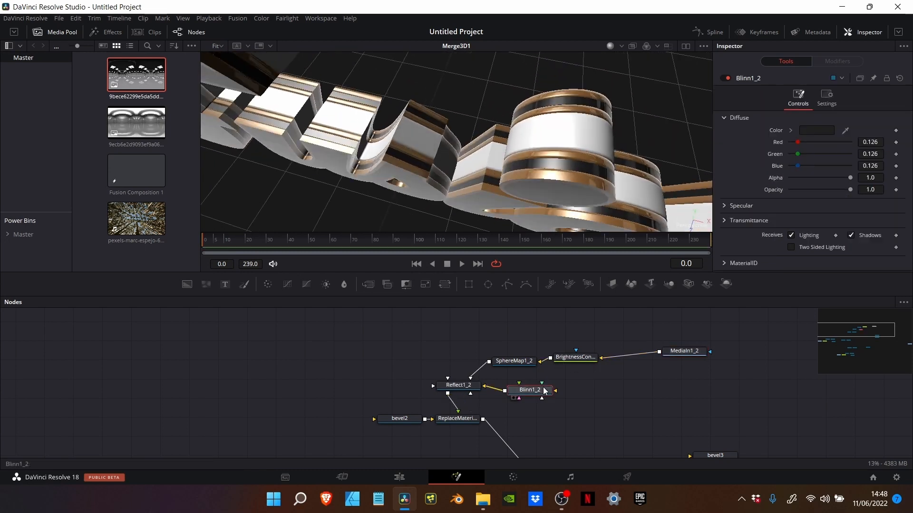
pyautogui.click(790, 130)
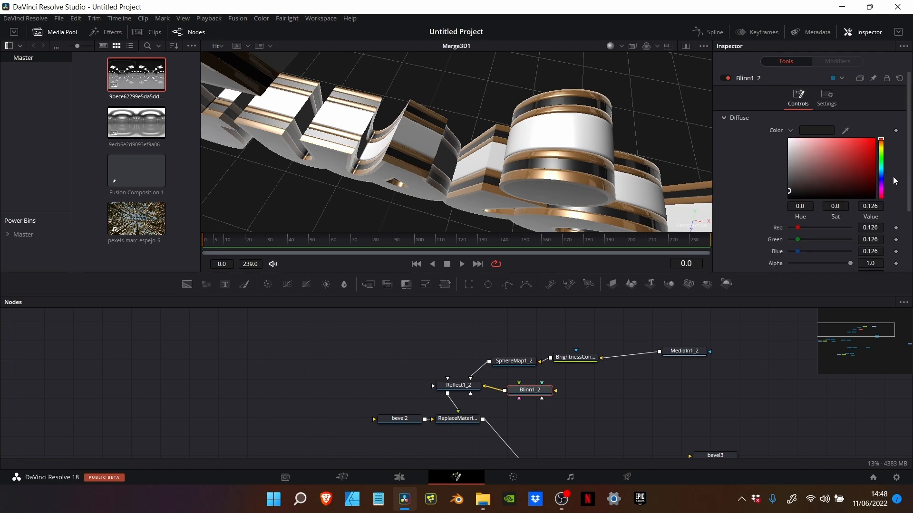
pyautogui.click(881, 169)
pyautogui.moveTo(858, 161); pyautogui.dragTo(874, 140)
pyautogui.scroll(-2, 861, 230)
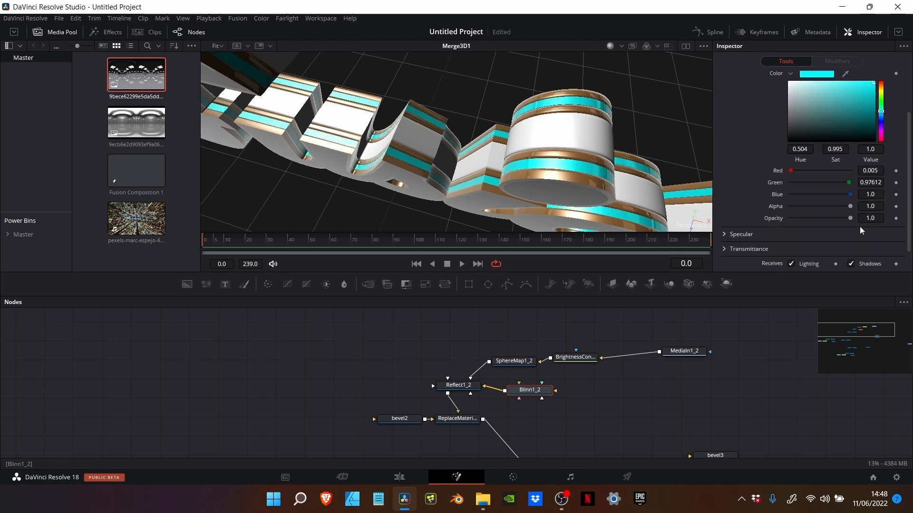
pyautogui.moveTo(851, 218); pyautogui.dragTo(822, 218)
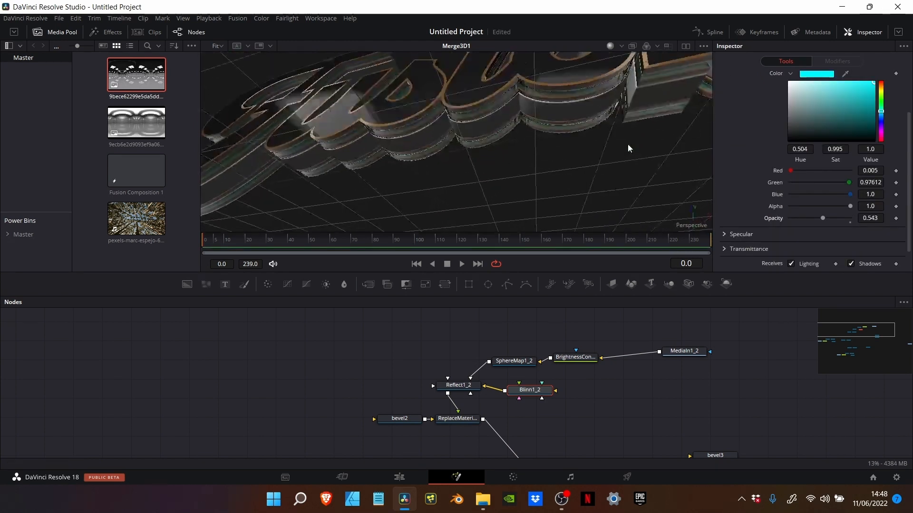
pyautogui.moveTo(628, 144); pyautogui.dragTo(627, 144)
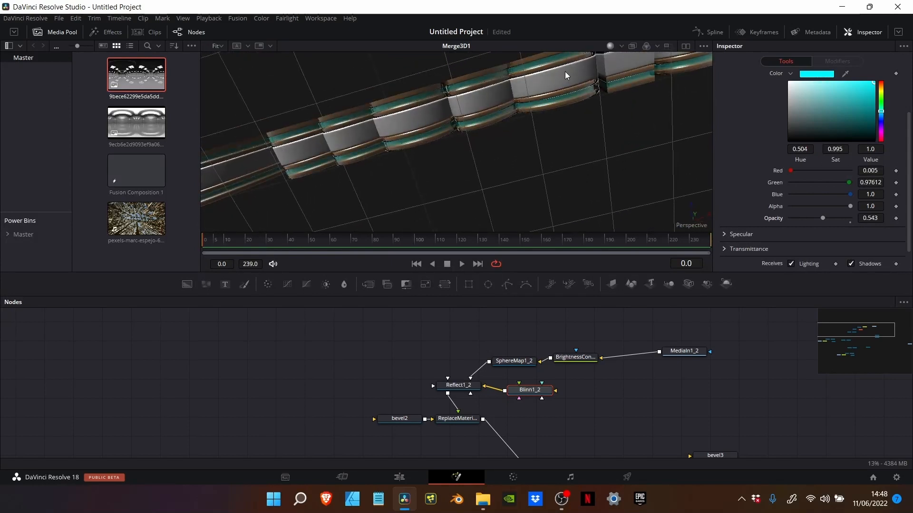
# Paste another copy of the material nodes beside bevel3 and connect its Reflect output to bevel3's ReplaceMaterial material input
pyautogui.scroll(3, 564, 71)
pyautogui.hscroll(5, 560, 333)
pyautogui.scroll(-2, 560, 332)
pyautogui.hscroll(4, 560, 333)
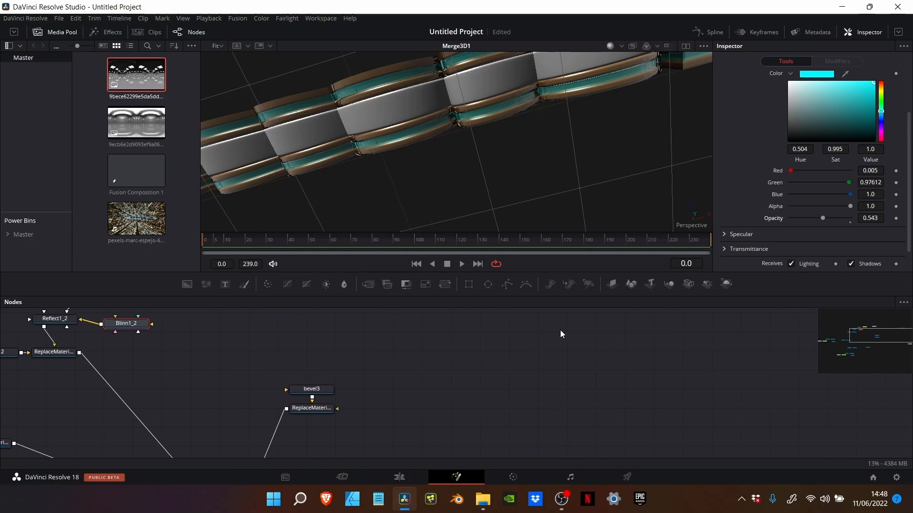
pyautogui.click(101, 341)
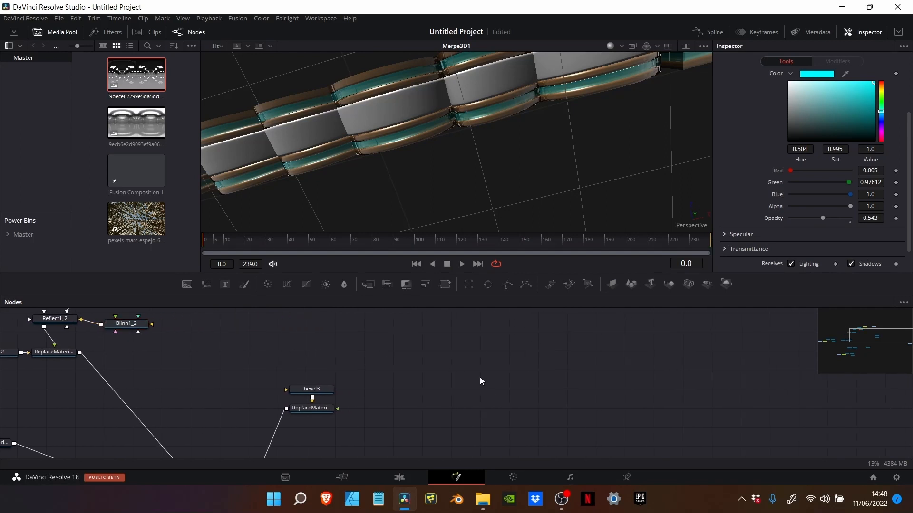
pyautogui.hotkey('ctrl', 'v')
pyautogui.moveTo(387, 384); pyautogui.dragTo(559, 403)
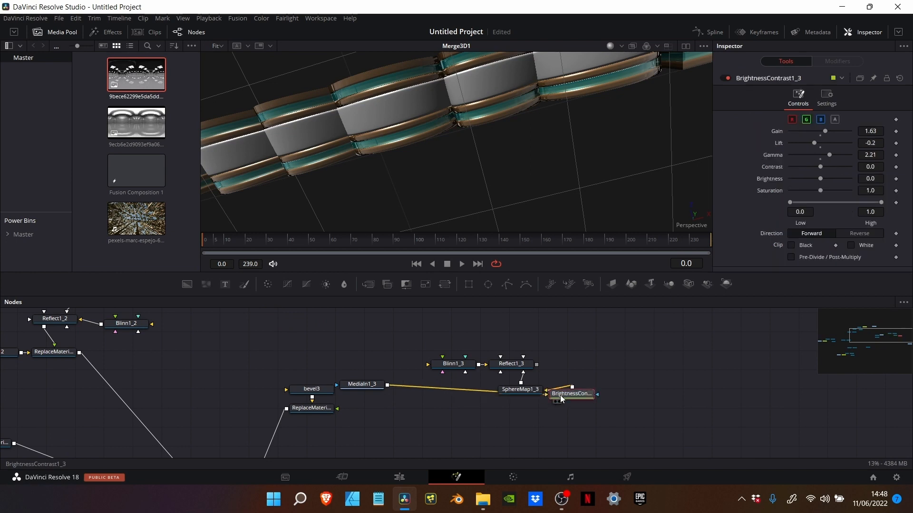
pyautogui.click(561, 397)
pyautogui.moveTo(379, 383); pyautogui.dragTo(620, 395)
pyautogui.click(620, 395)
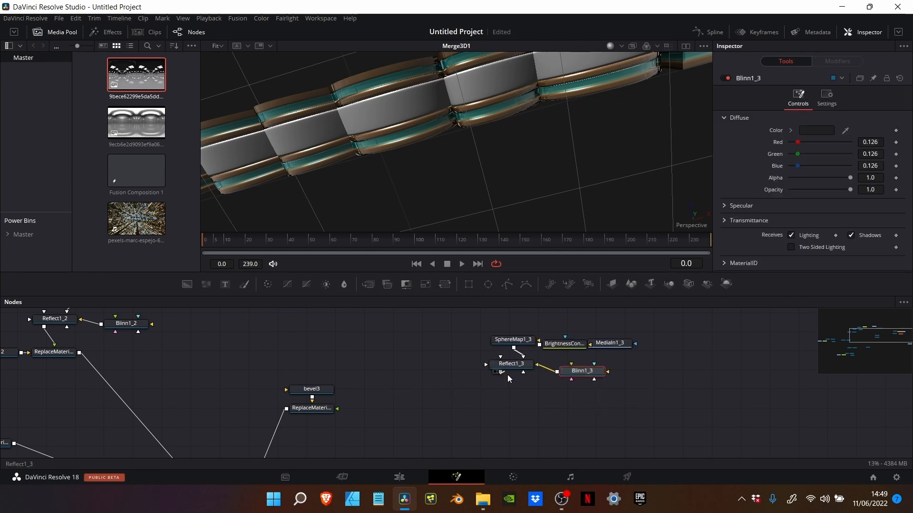
pyautogui.moveTo(501, 373); pyautogui.dragTo(318, 410)
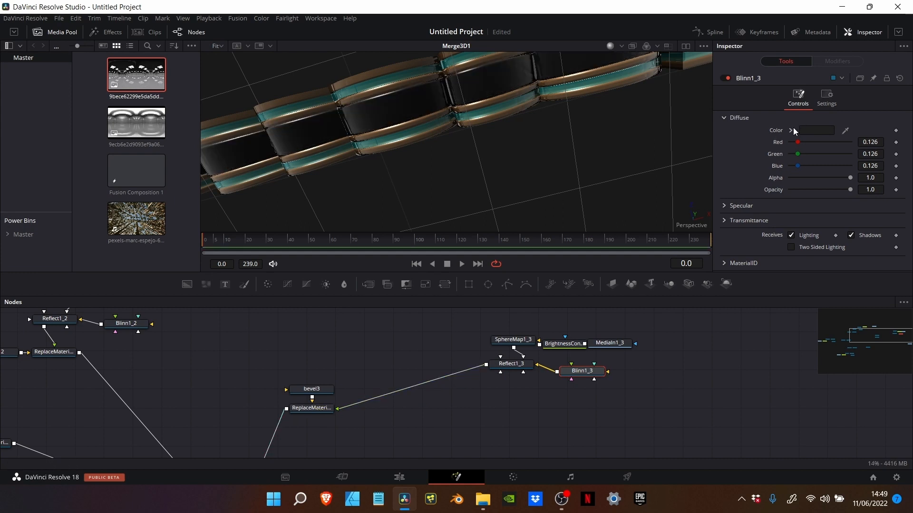
# Set Blinn1_3's diffuse color to neutral grey with a value of 0.512
pyautogui.click(792, 129)
pyautogui.moveTo(788, 166); pyautogui.dragTo(780, 163)
pyautogui.click(780, 168)
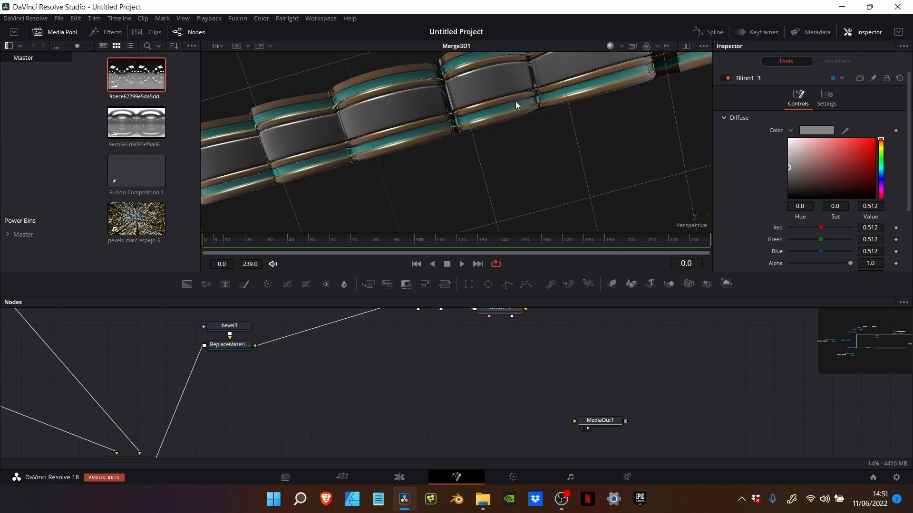
# Add a Text+ node below Blinn1_3, show it in the viewer and enter the text "fusion"
pyautogui.scroll(3, 541, 372)
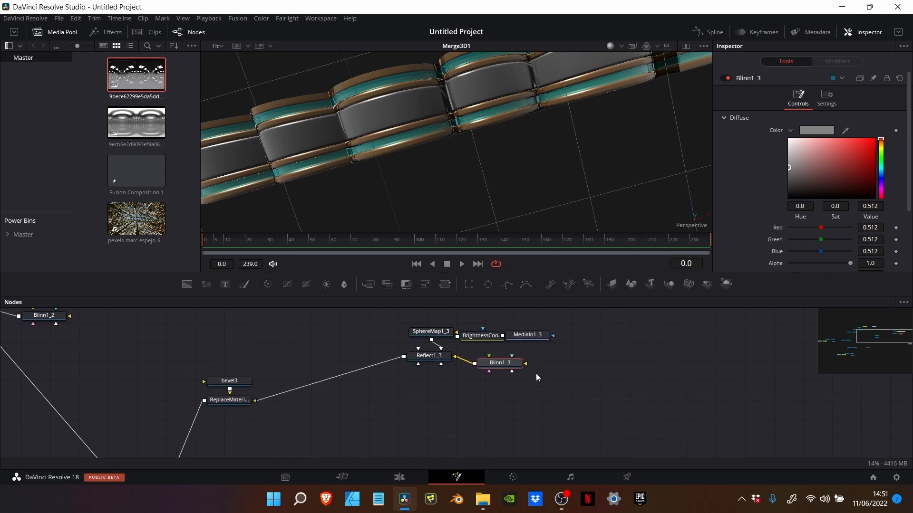
pyautogui.moveTo(514, 370); pyautogui.dragTo(527, 366)
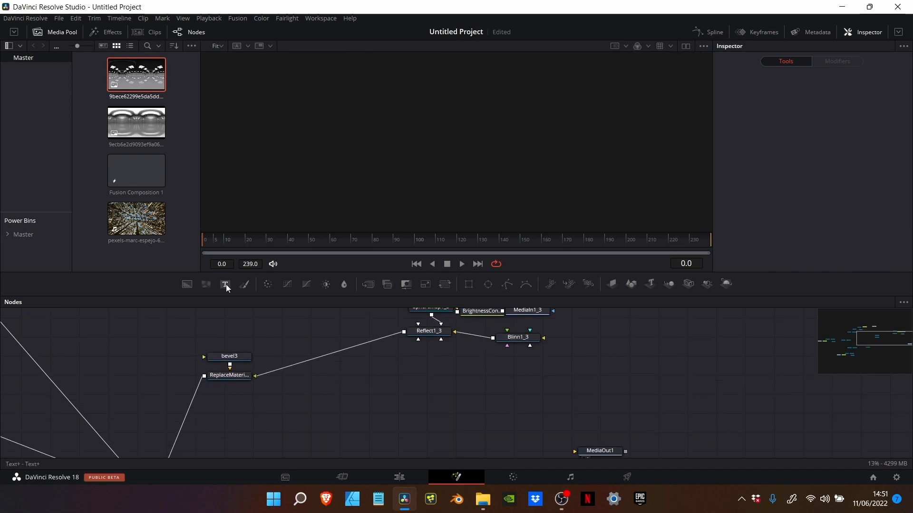
pyautogui.moveTo(226, 284); pyautogui.dragTo(507, 135)
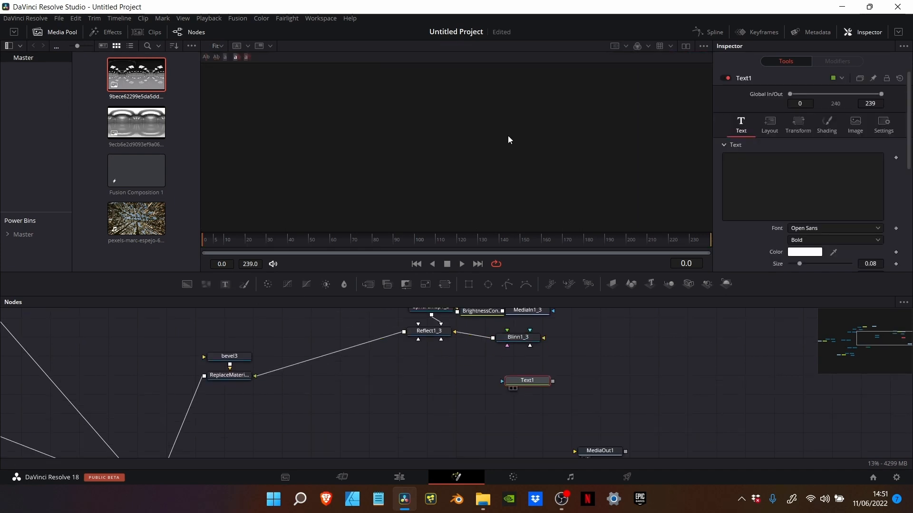
pyautogui.click(734, 174)
pyautogui.write('fusion')
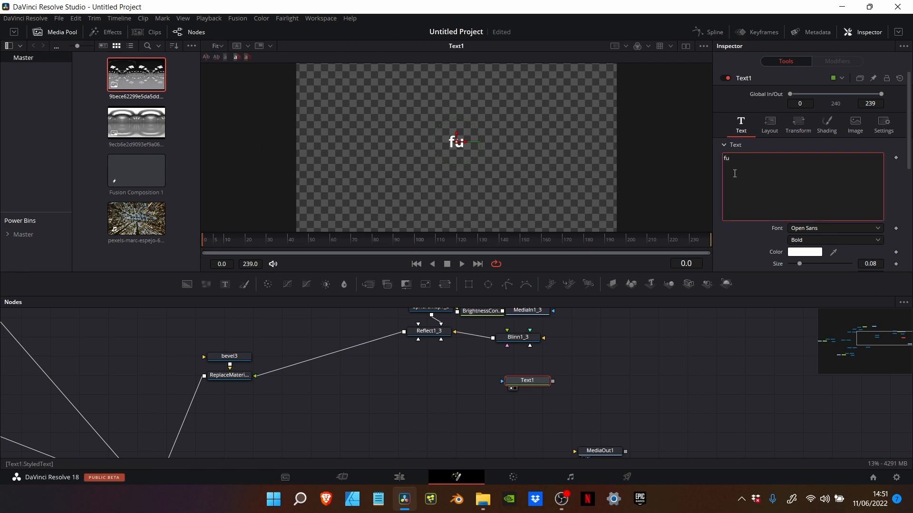
# Set the Text1 font to Floral Capitals
pyautogui.click(806, 227)
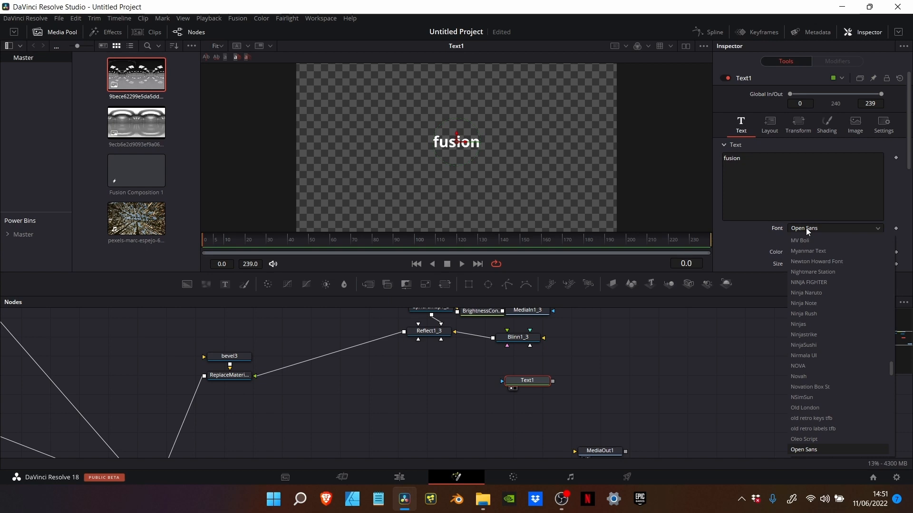
pyautogui.press('f')
pyautogui.press('Return')
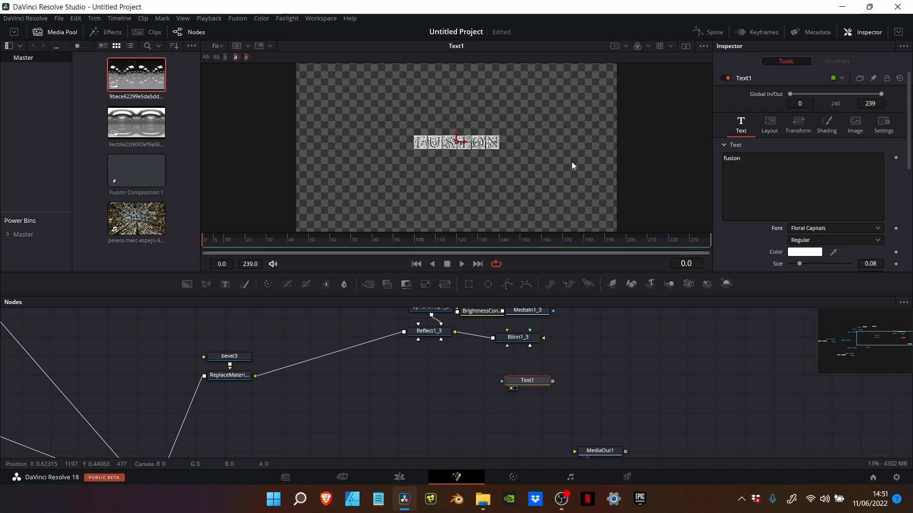
# Extend the text to "fusionniconix" and set its size to 0.137 so it spans the frame width
pyautogui.click(783, 156)
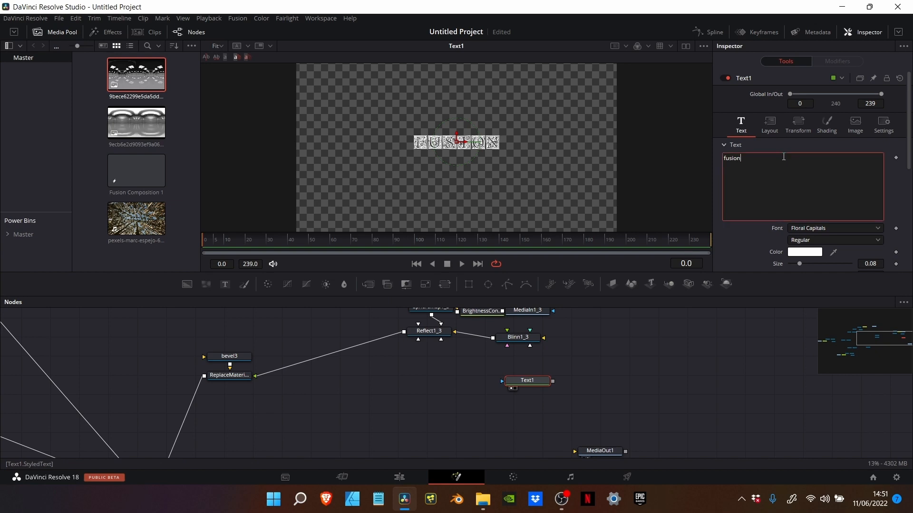
pyautogui.write('niconix')
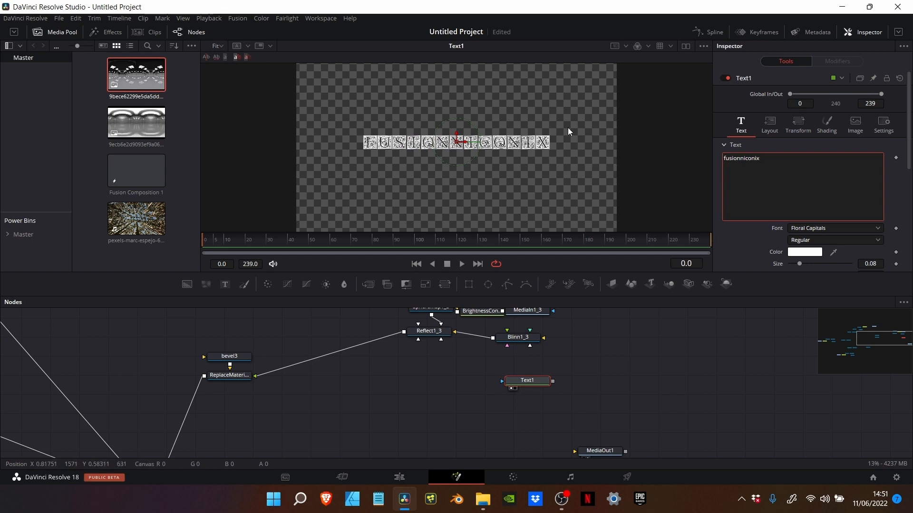
pyautogui.moveTo(799, 264); pyautogui.dragTo(806, 264)
pyautogui.moveTo(870, 264); pyautogui.dragTo(873, 264)
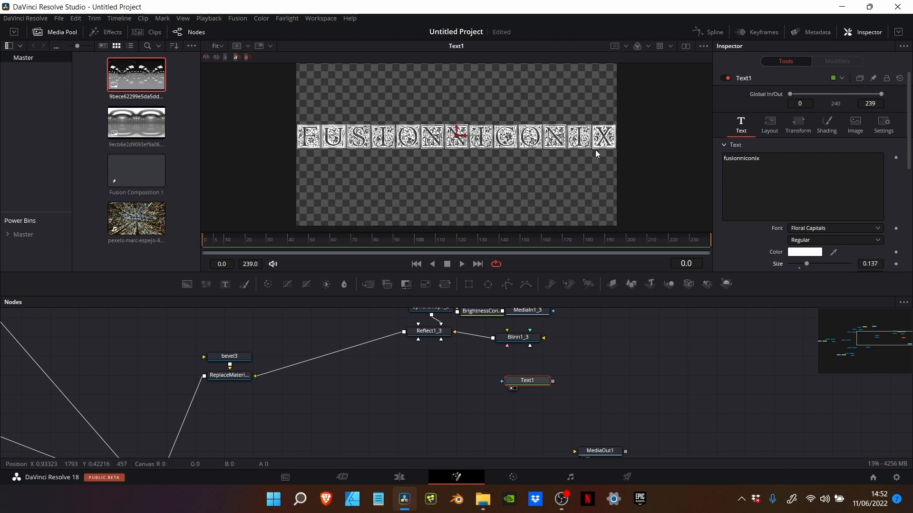
pyautogui.scroll(2, 595, 150)
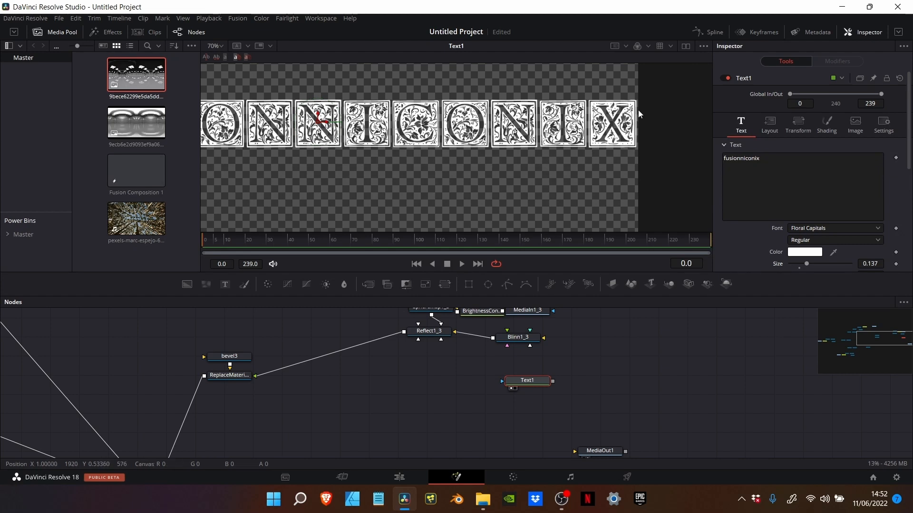
pyautogui.hscroll(-8, 503, 149)
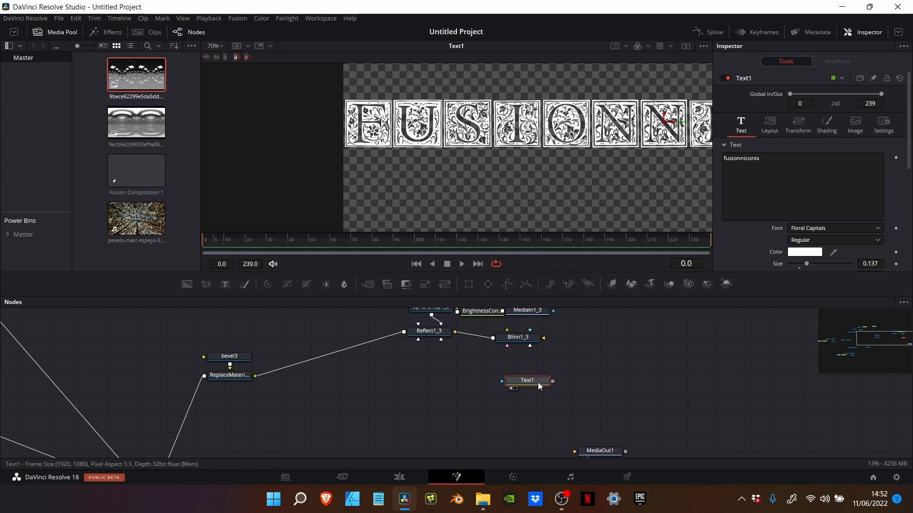
# Add a BumpMap node fed by Text1, place it between Text1 and bevel3's material, and display it in the viewer
pyautogui.moveTo(537, 382); pyautogui.dragTo(569, 381)
pyautogui.hotkey('shift', 'space')
pyautogui.write('sp')
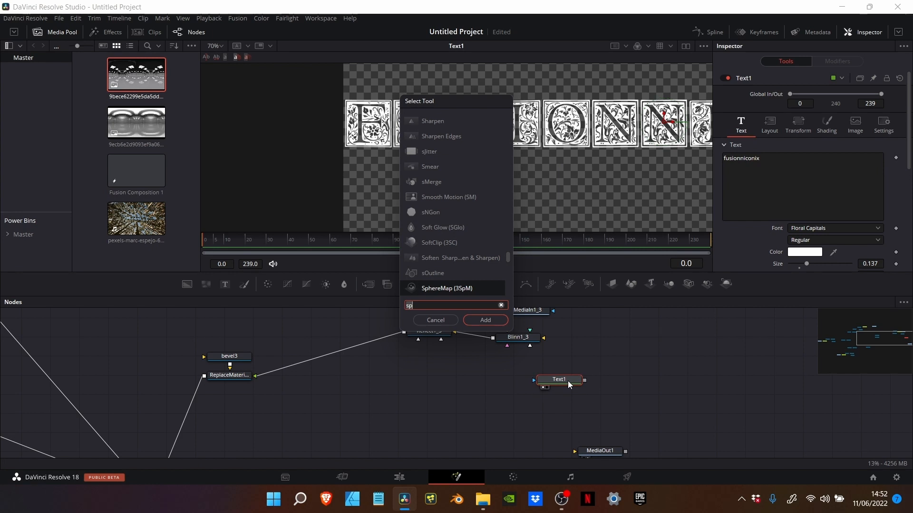
pyautogui.write('bu')
pyautogui.press('Return')
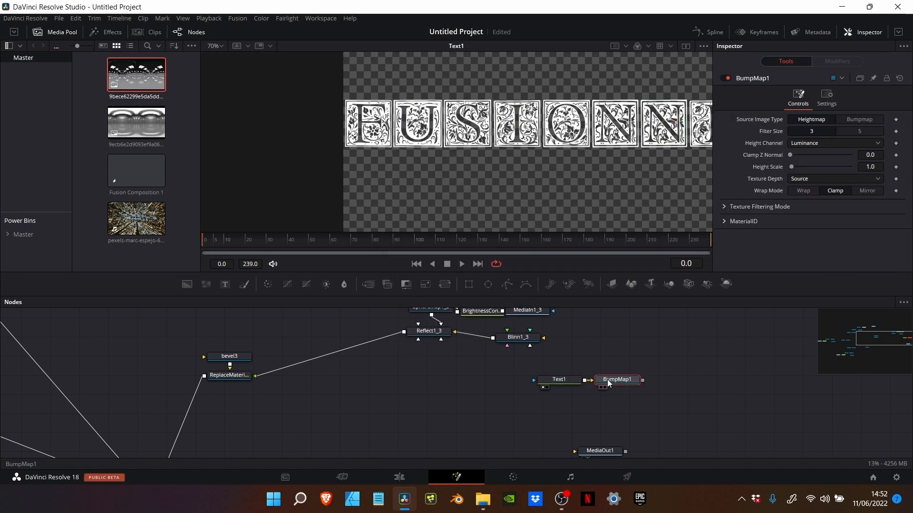
pyautogui.moveTo(607, 379); pyautogui.dragTo(431, 378)
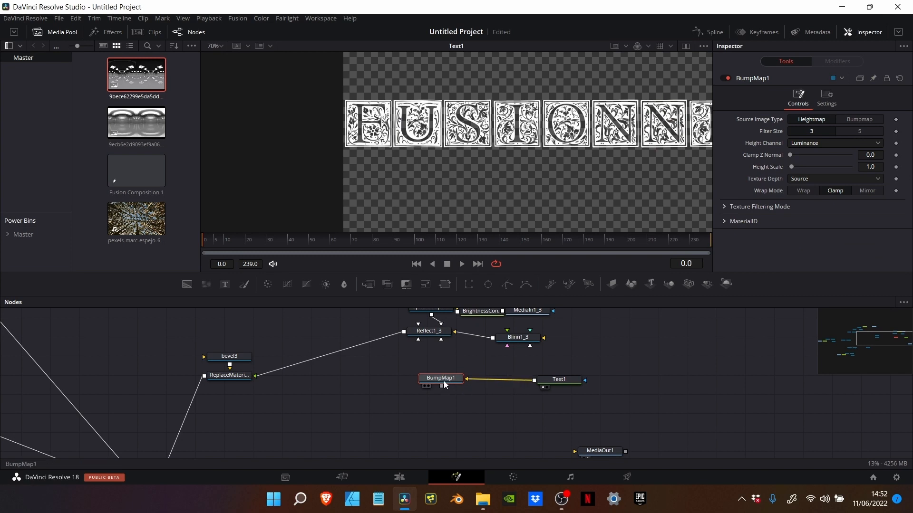
pyautogui.moveTo(444, 381); pyautogui.dragTo(445, 164)
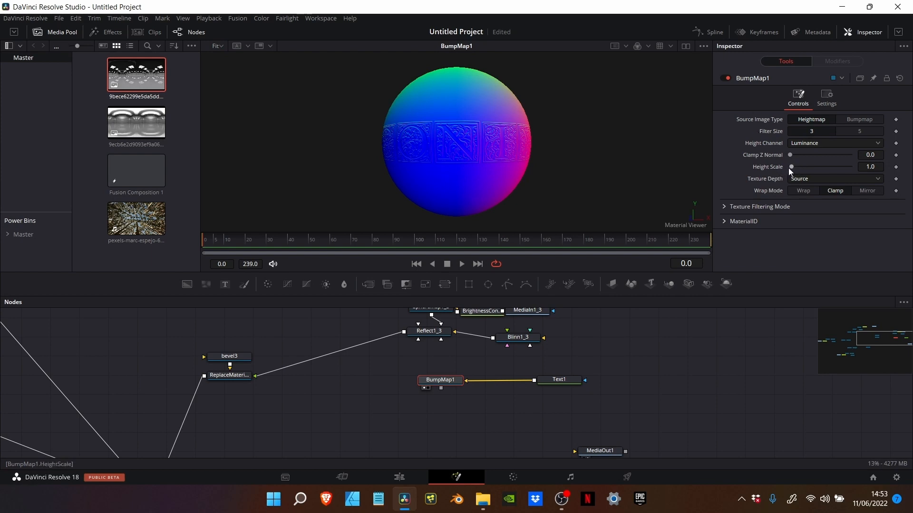
# Set BumpMap1's height scale to 41.73, clamp Z normal to 1.0 and filter size to 5
pyautogui.moveTo(794, 166); pyautogui.dragTo(840, 167)
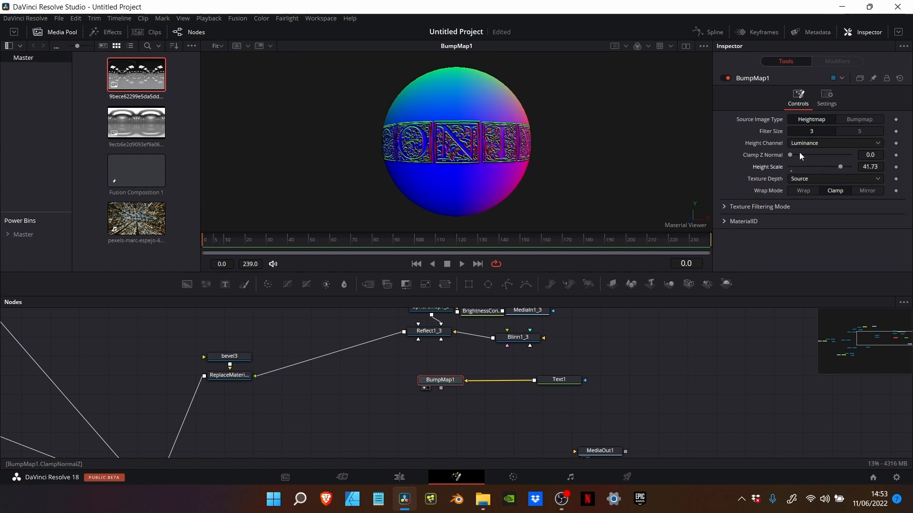
pyautogui.moveTo(789, 154); pyautogui.dragTo(816, 155)
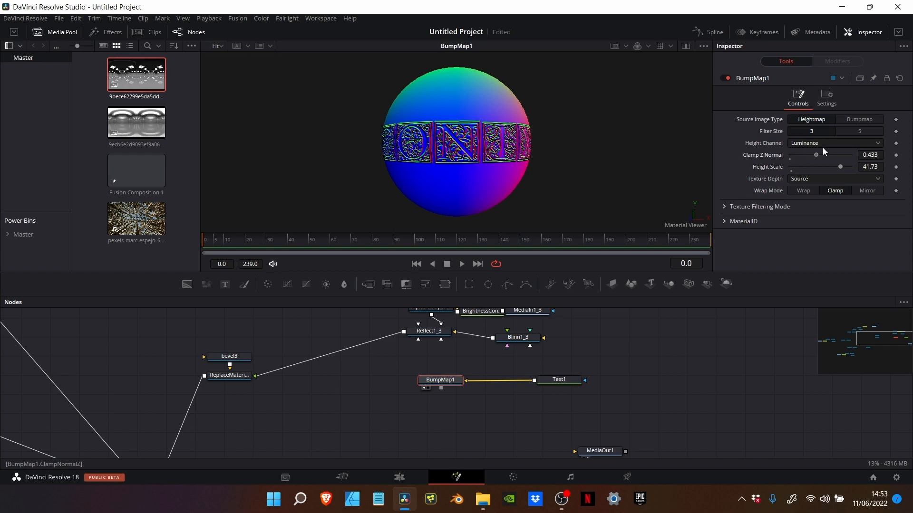
pyautogui.click(862, 131)
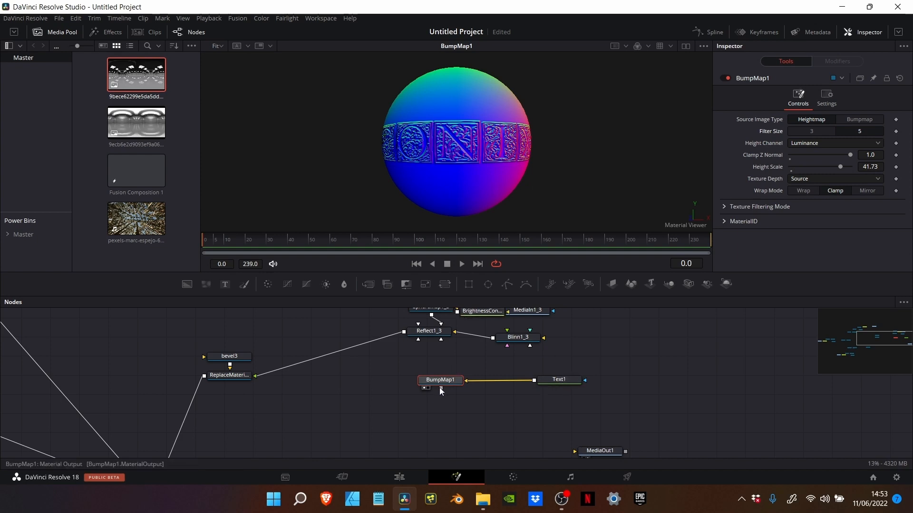
# Connect BumpMap1's output to Blinn1_3's bump input and display Merge3D1 in the viewer to inspect the embossed lettering
pyautogui.moveTo(441, 390); pyautogui.dragTo(507, 346)
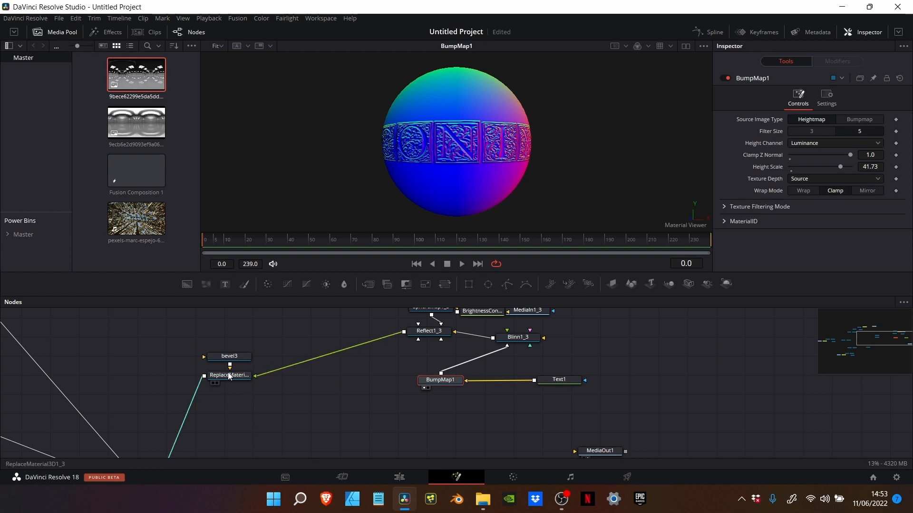
pyautogui.scroll(-3, 227, 373)
pyautogui.moveTo(124, 419); pyautogui.dragTo(439, 167)
pyautogui.scroll(5, 445, 123)
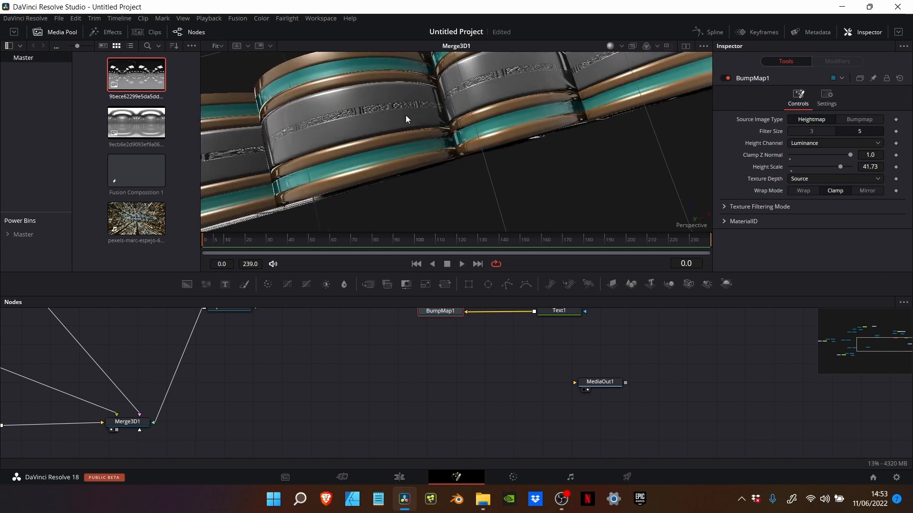
pyautogui.moveTo(393, 114); pyautogui.dragTo(384, 111)
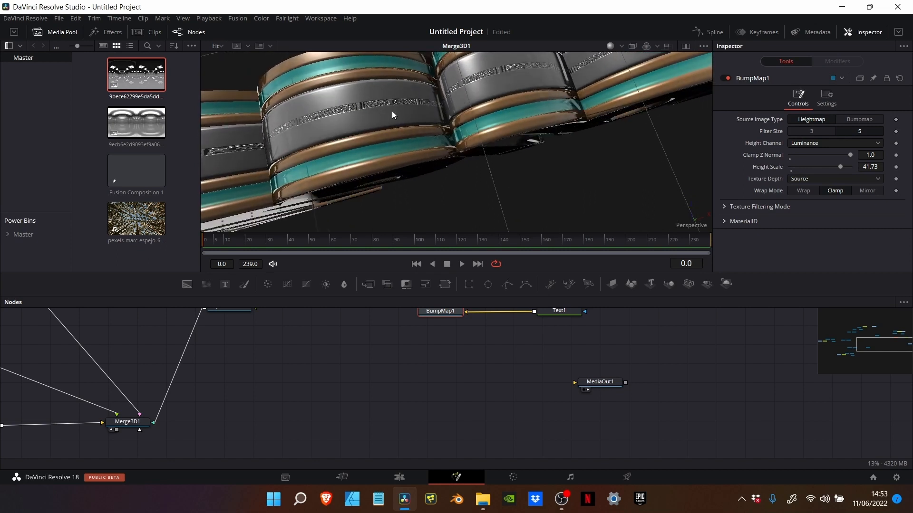
pyautogui.scroll(1, 490, 323)
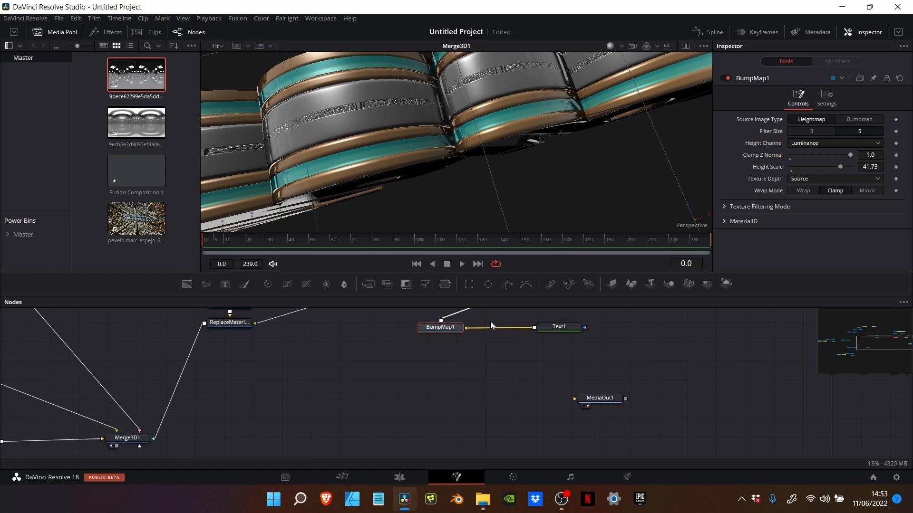
# Insert a Transform node between Text1 and BumpMap1 and turn off Use Size and Aspect
pyautogui.moveTo(558, 332); pyautogui.dragTo(589, 331)
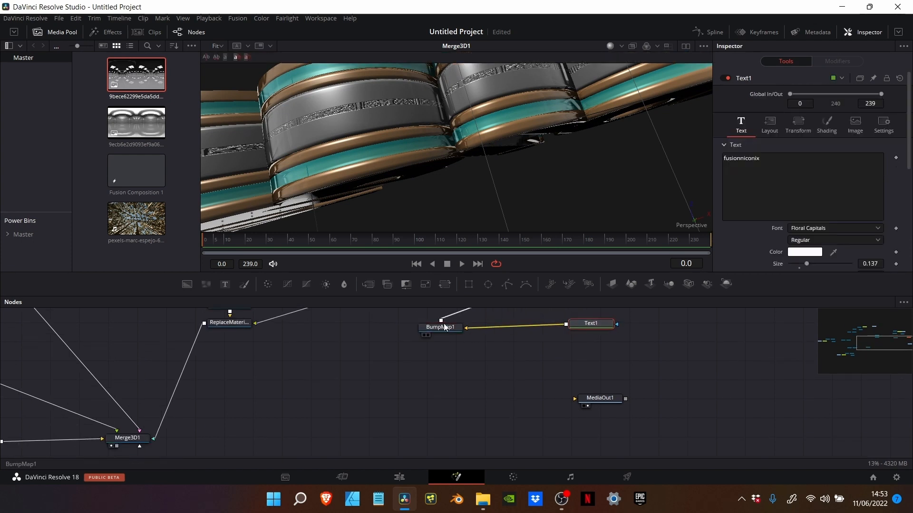
pyautogui.click(446, 285)
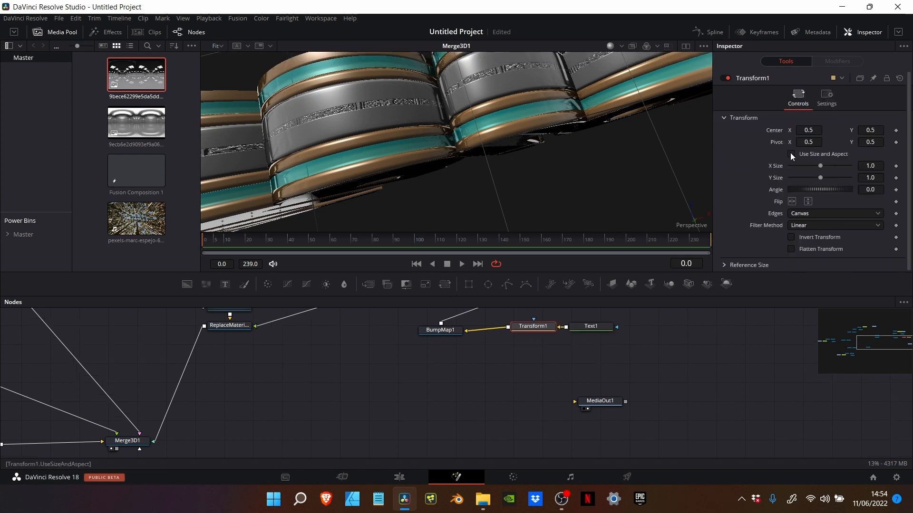
pyautogui.click(790, 152)
# Stretch the bump text vertically by setting Transform1's Y size to 7
pyautogui.moveTo(820, 177); pyautogui.dragTo(866, 187)
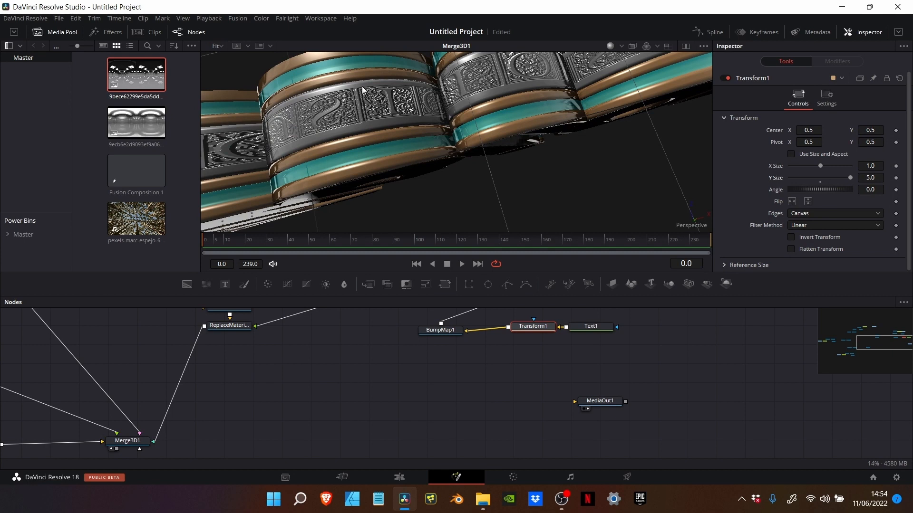
pyautogui.click(868, 179)
pyautogui.write('7')
pyautogui.press('Tab')
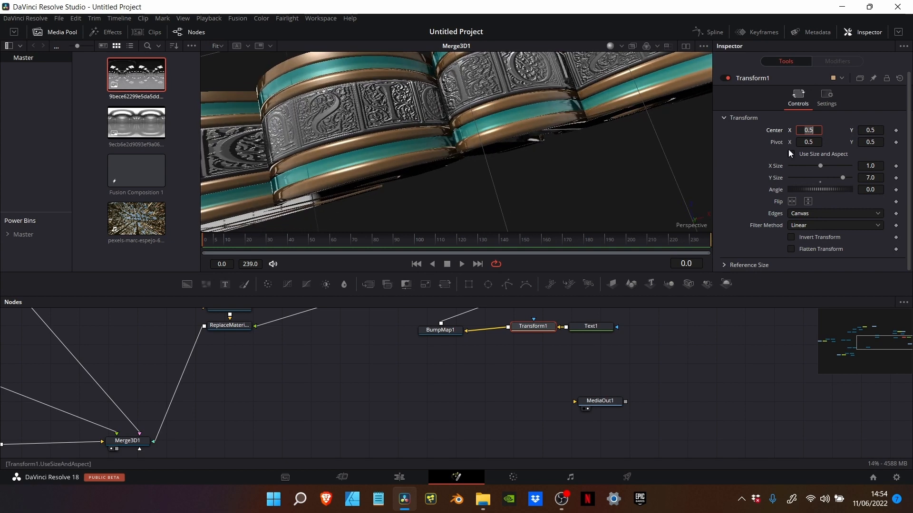
# Set Transform1's edges to Wrap so the text repeats, and set its X size to 0.95
pyautogui.click(819, 165)
pyautogui.moveTo(819, 165); pyautogui.dragTo(803, 165)
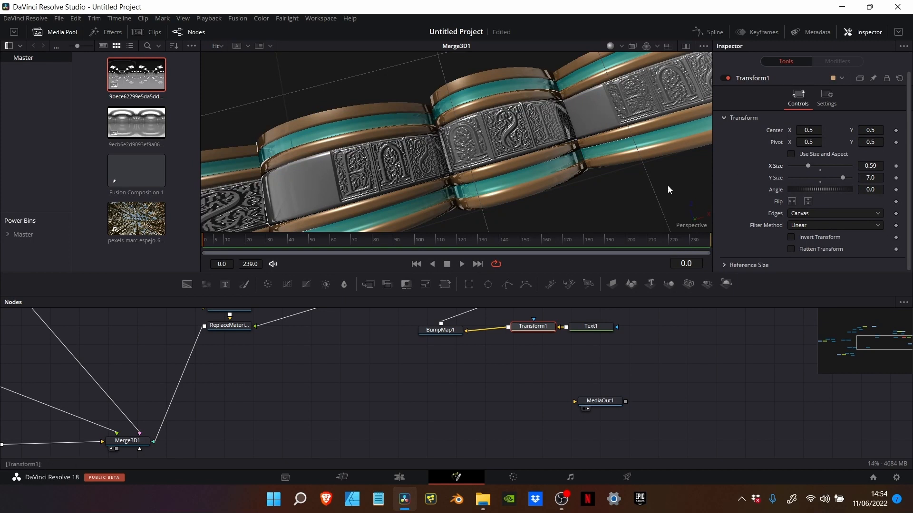
pyautogui.click(797, 215)
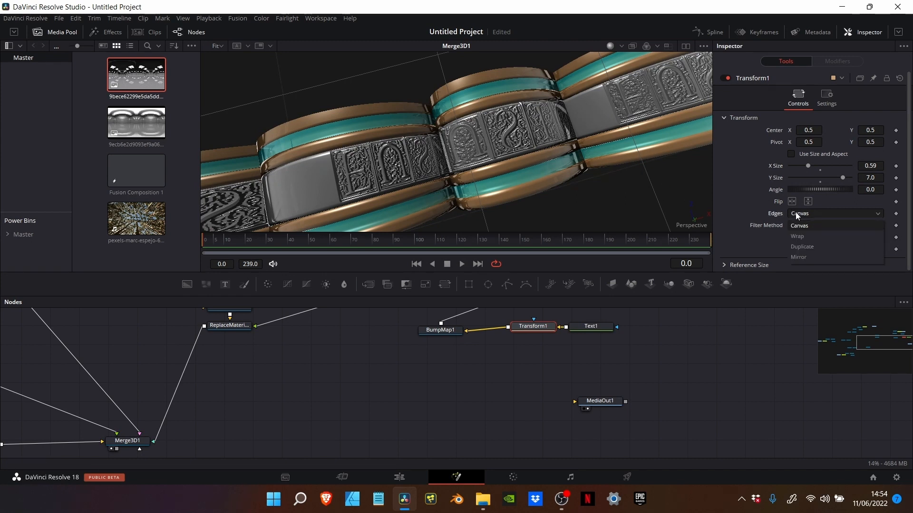
pyautogui.click(800, 237)
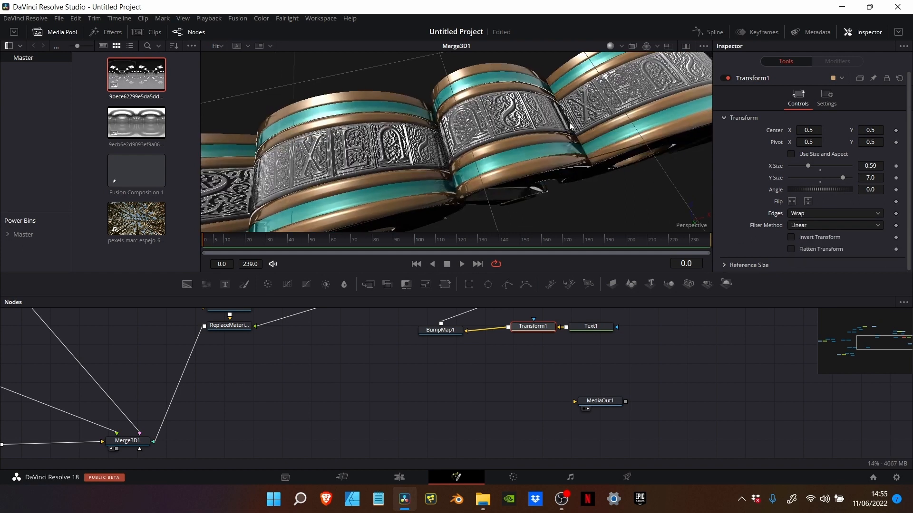
pyautogui.moveTo(811, 170); pyautogui.dragTo(817, 164)
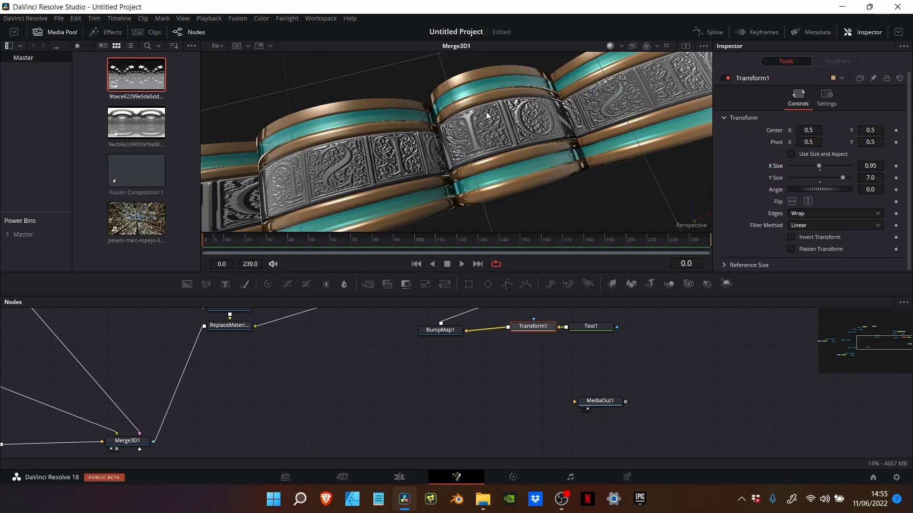
# Turn off auto resolution for Text1 and double its image size to 3840 by 2160
pyautogui.scroll(3, 480, 107)
pyautogui.scroll(5, 480, 109)
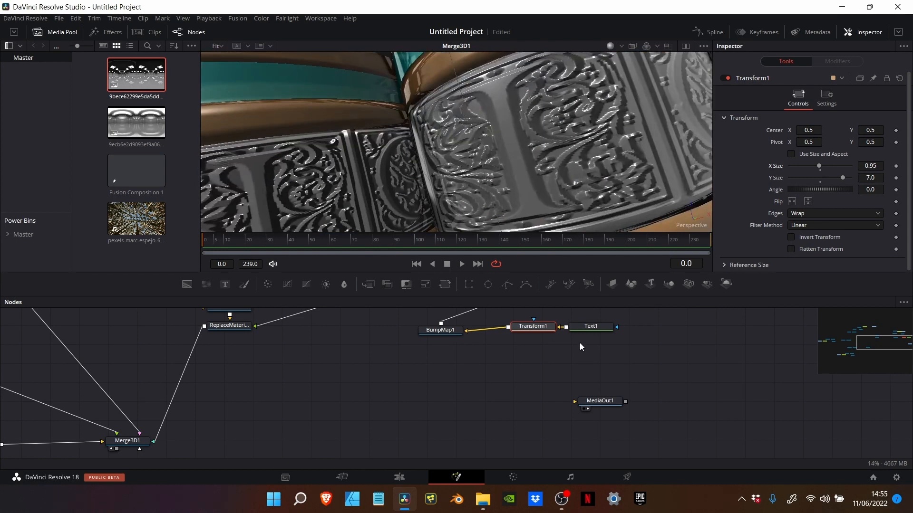
pyautogui.moveTo(586, 329); pyautogui.dragTo(637, 336)
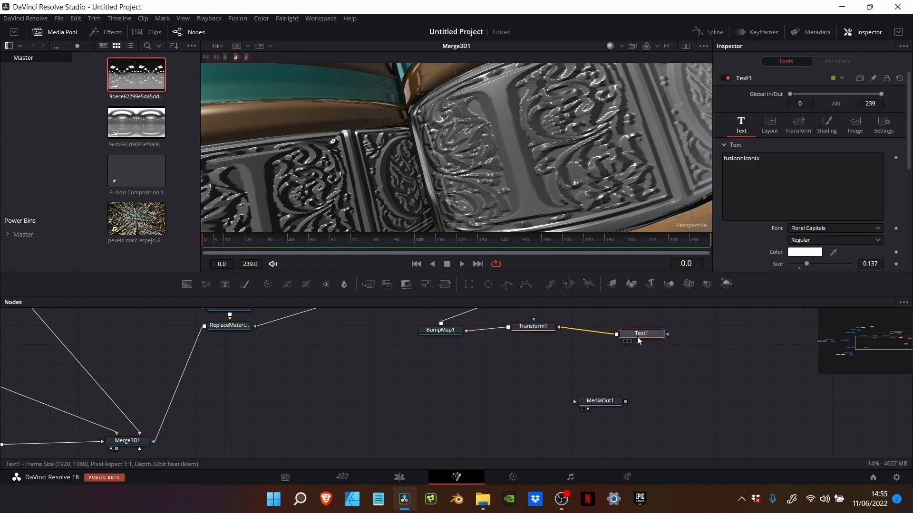
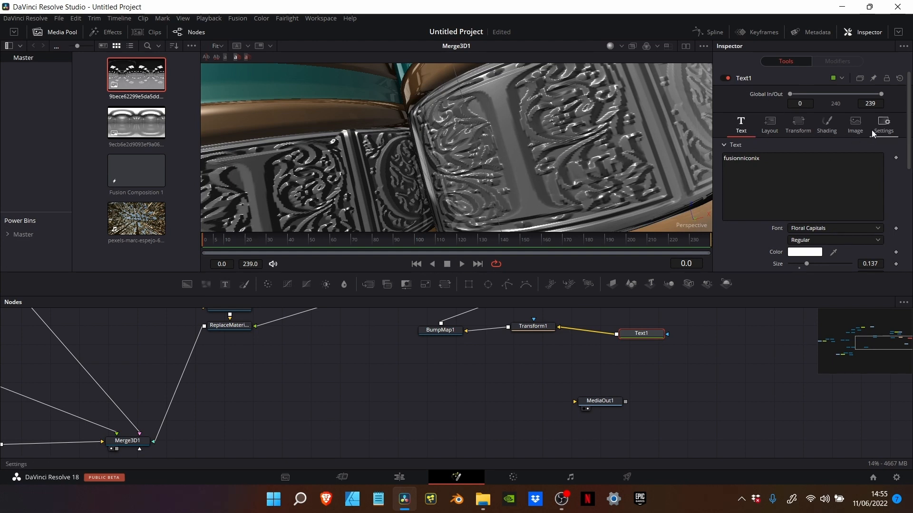
pyautogui.click(854, 128)
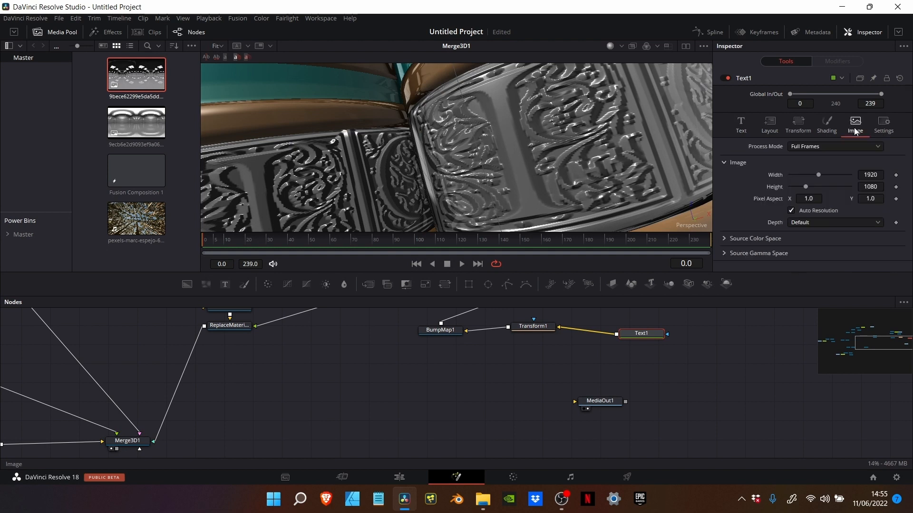
pyautogui.click(792, 212)
pyautogui.write('*')
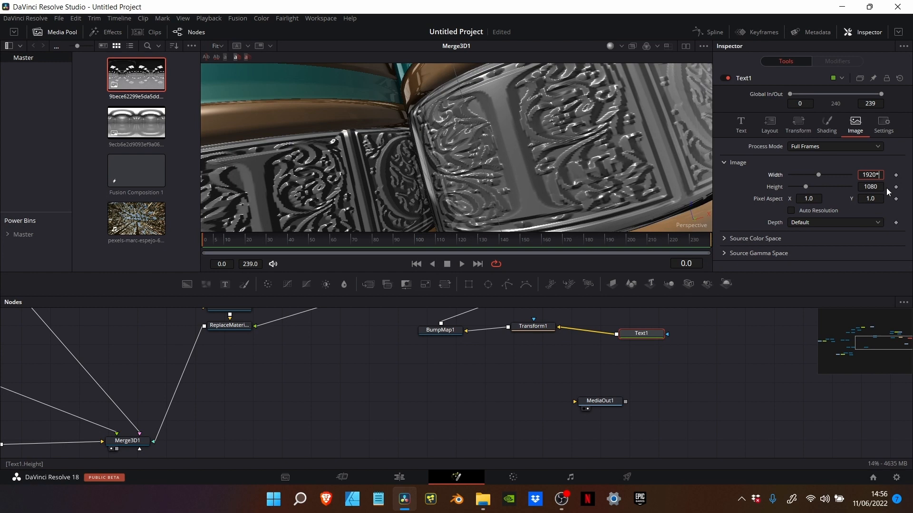
pyautogui.write('2')
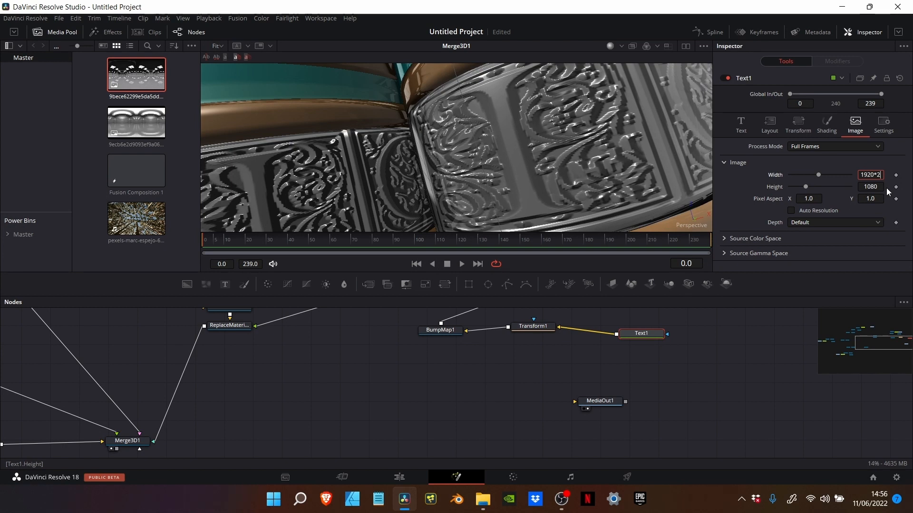
pyautogui.press('Tab')
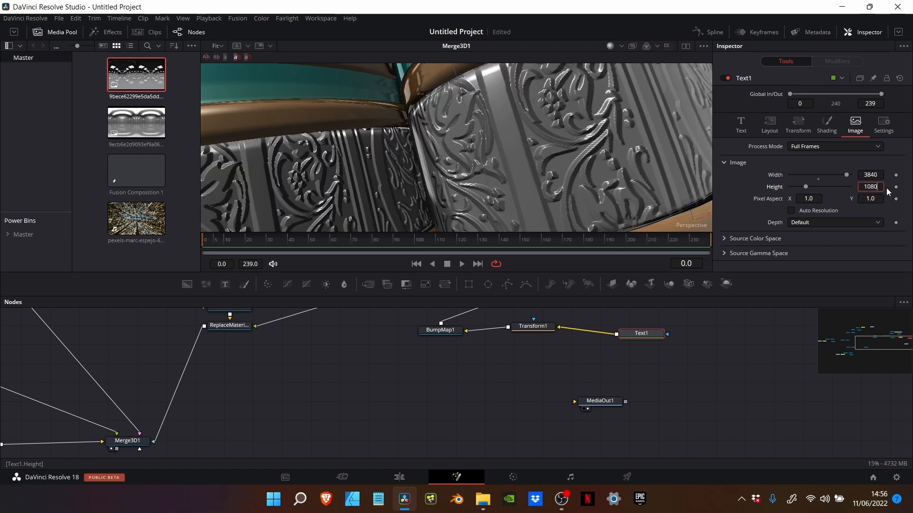
pyautogui.write('*2')
pyautogui.press('Tab')
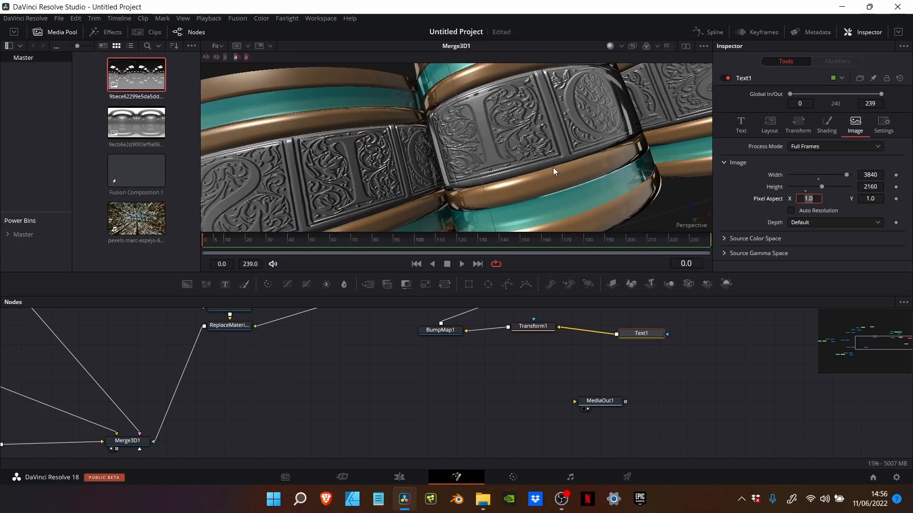
pyautogui.click(801, 334)
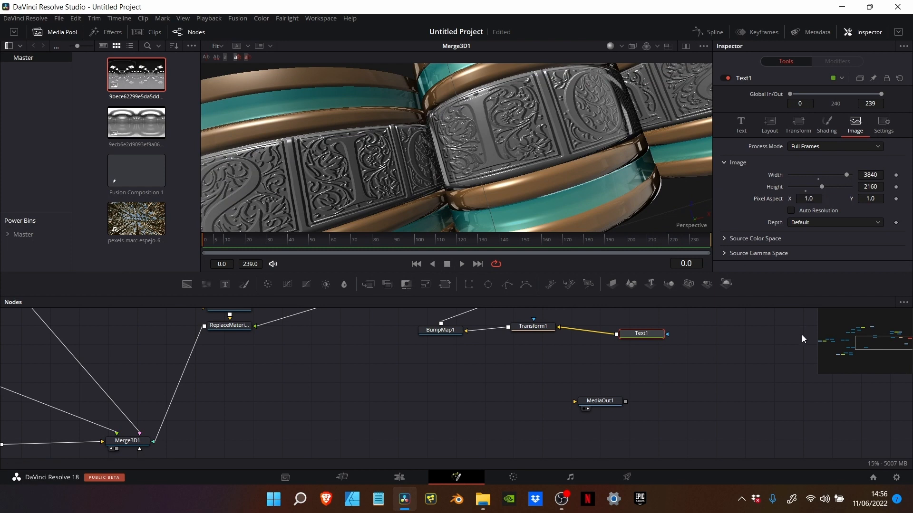
# Shift the bump pattern by setting Transform1's center to X 0.509 and Y 0.528, and inspect the lettering
pyautogui.scroll(2, 620, 318)
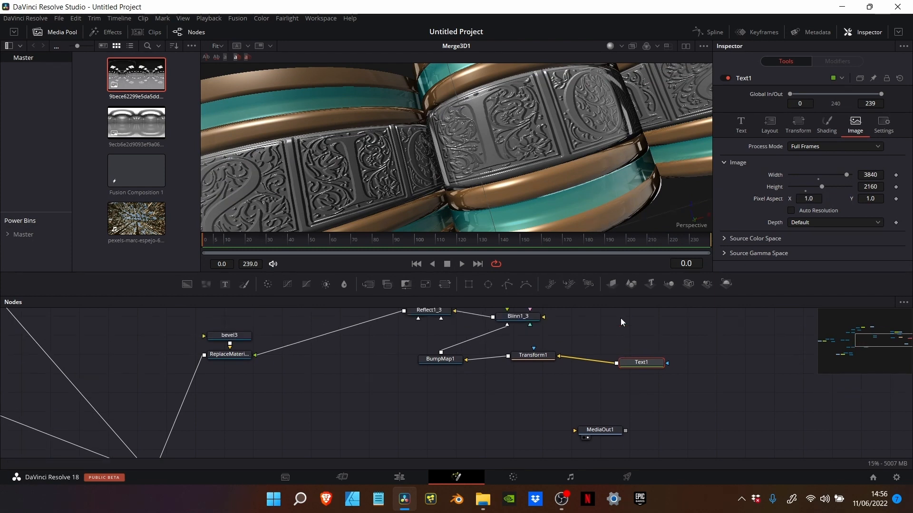
pyautogui.scroll(2, 541, 345)
pyautogui.click(540, 380)
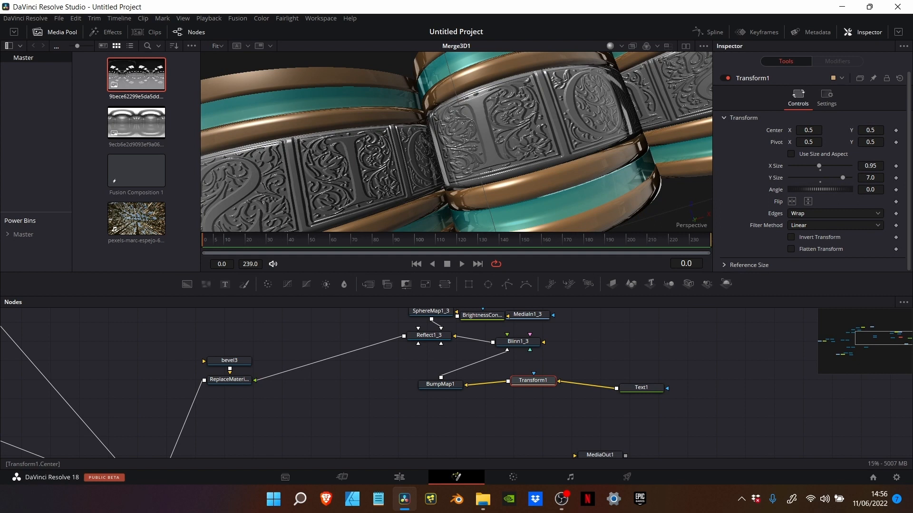
pyautogui.moveTo(870, 131)
pyautogui.mouseDown()
pyautogui.moveTo(862, 130)
pyautogui.moveTo(878, 130)
pyautogui.mouseUp()
pyautogui.moveTo(808, 131); pyautogui.dragTo(812, 130)
pyautogui.moveTo(481, 131); pyautogui.dragTo(534, 148)
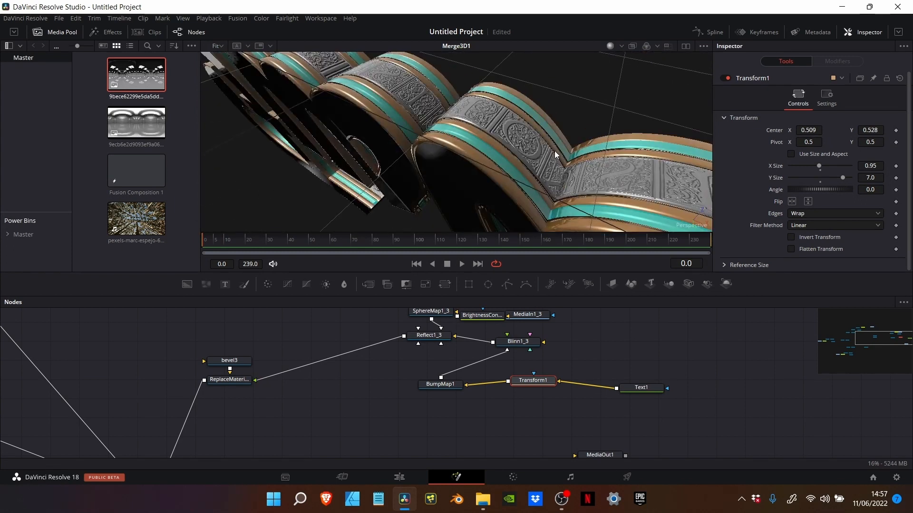
pyautogui.scroll(3, 554, 150)
pyautogui.moveTo(554, 150)
pyautogui.mouseDown()
pyautogui.moveTo(543, 145)
pyautogui.moveTo(553, 155)
pyautogui.mouseUp()
# Connect BumpMap1's output to Reflect1_3 as well, keeping its link to Blinn1_3
pyautogui.click(514, 349)
pyautogui.rightClick(514, 349)
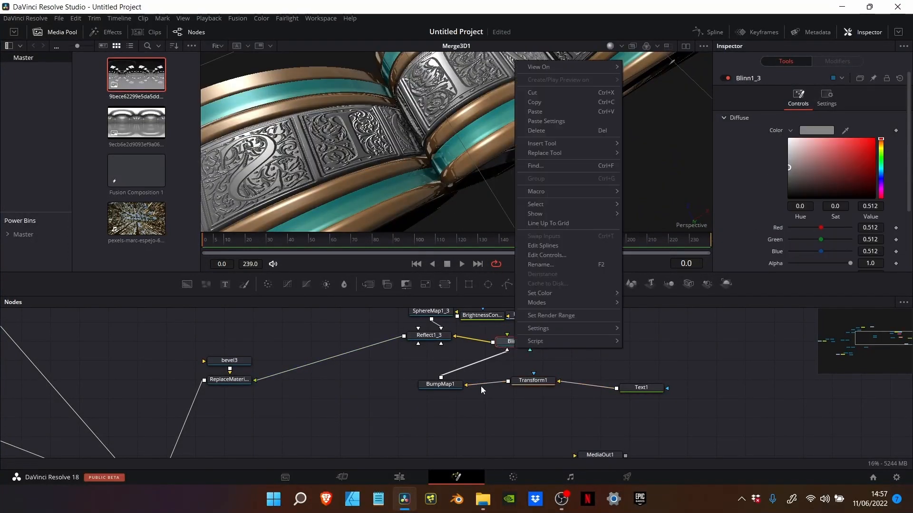
pyautogui.click(480, 386)
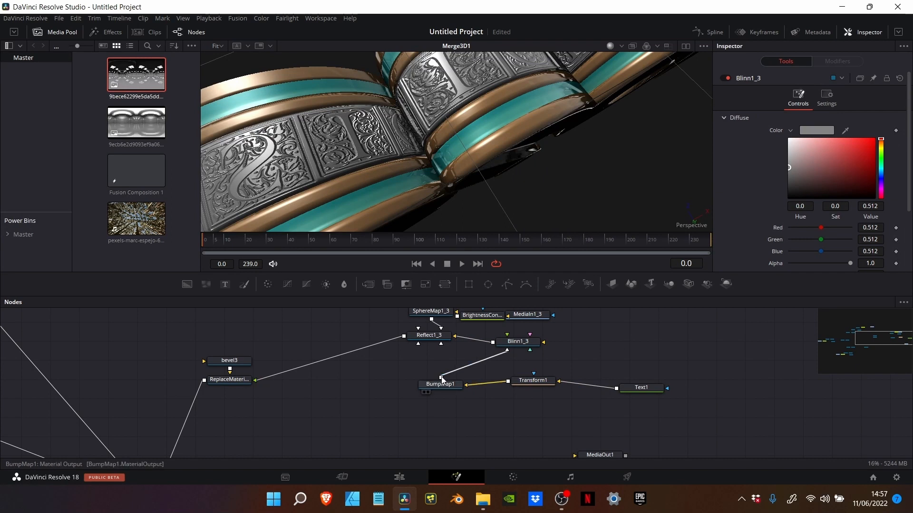
pyautogui.moveTo(441, 377); pyautogui.dragTo(436, 341)
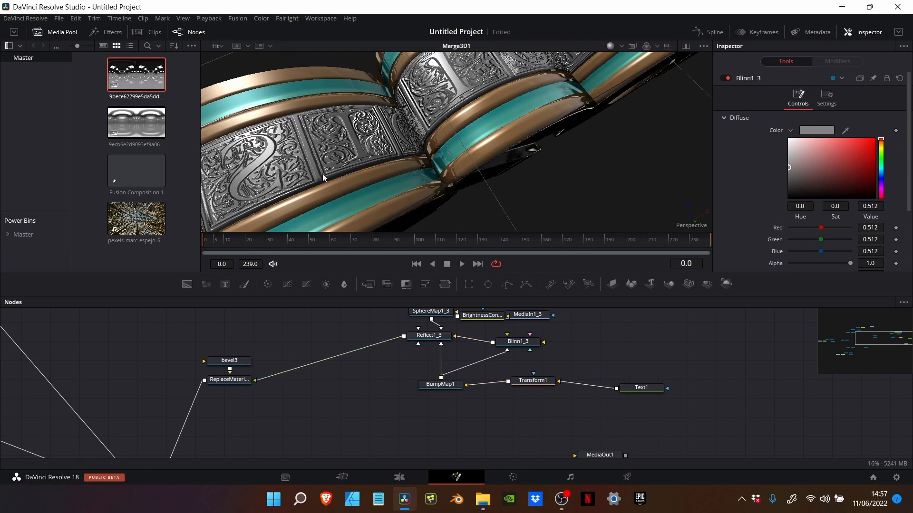
pyautogui.moveTo(323, 172); pyautogui.dragTo(322, 172)
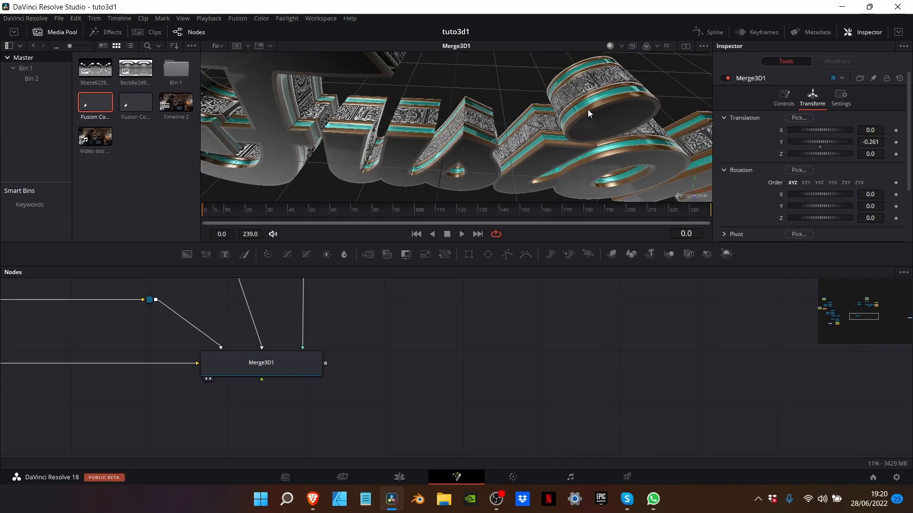
# Try rotating the whole title with Merge3D1's X and Y rotation, and reset both rotations
pyautogui.moveTo(587, 113); pyautogui.dragTo(588, 113)
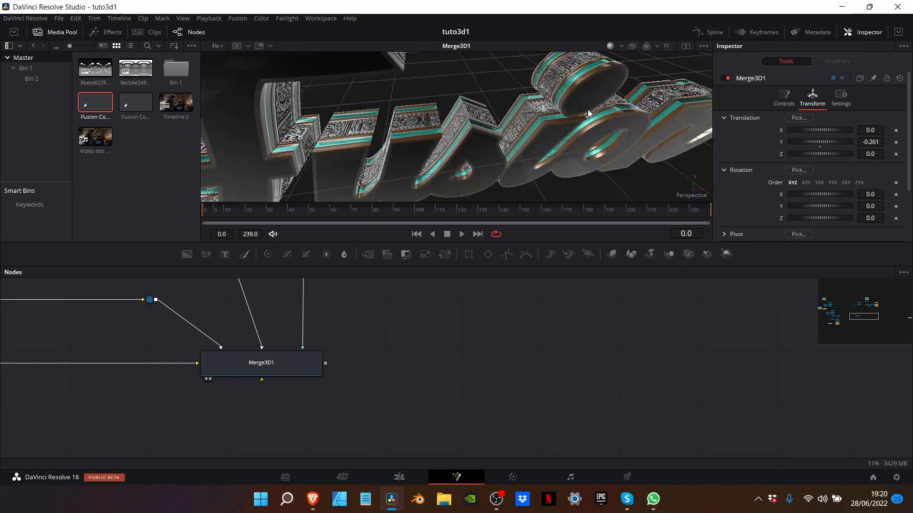
pyautogui.click(280, 371)
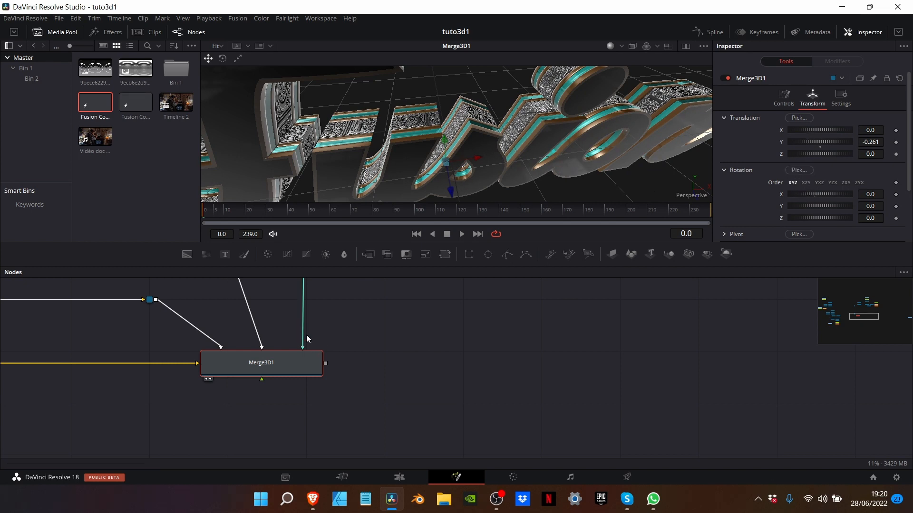
pyautogui.moveTo(820, 193)
pyautogui.mouseDown()
pyautogui.moveTo(812, 198)
pyautogui.moveTo(820, 206)
pyautogui.mouseUp()
pyautogui.doubleClick(822, 196)
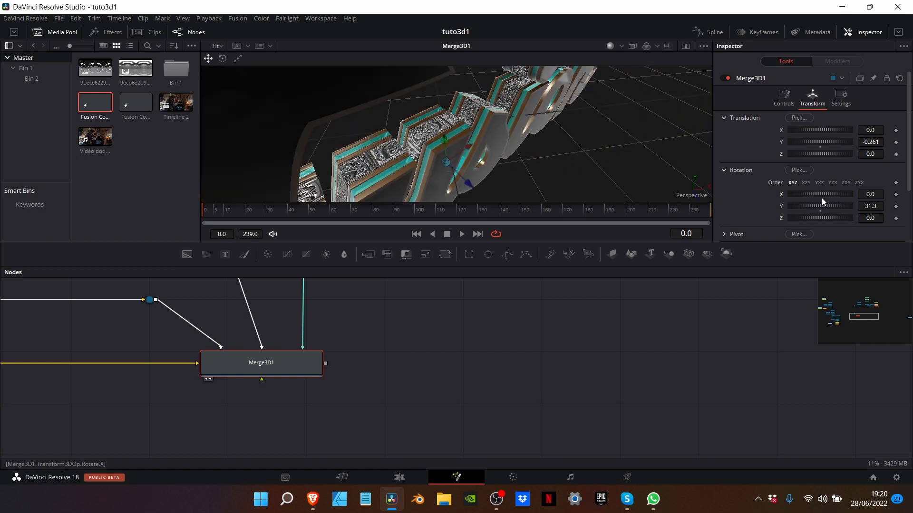
pyautogui.doubleClick(820, 210)
# Rename the Merge3D1 node that combines the title layers as text
pyautogui.press('F2')
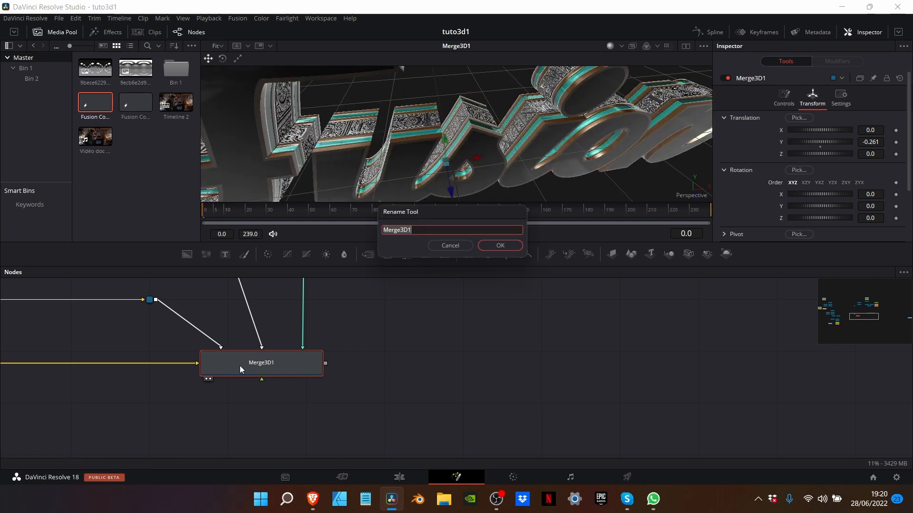
pyautogui.write('text')
pyautogui.press('Return')
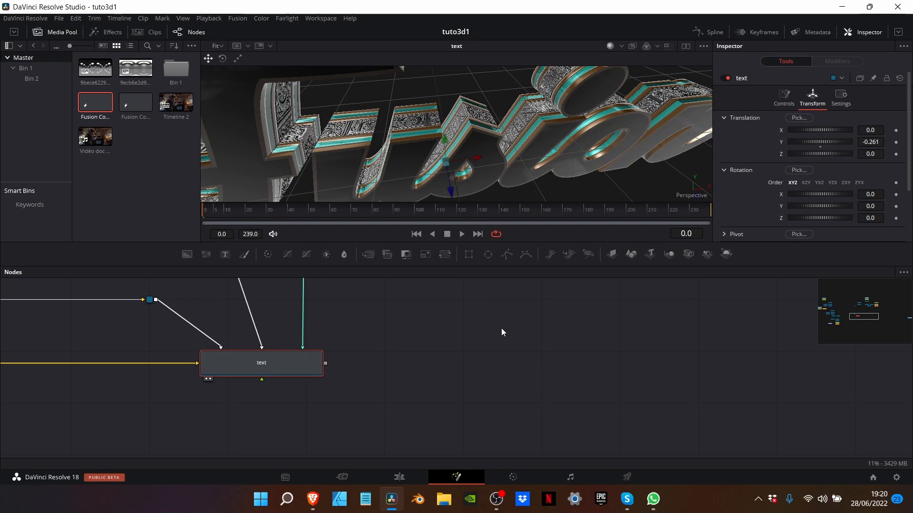
# Add a 3D merge node after the text node, display it in the first viewer, and rename it lights
pyautogui.click(672, 252)
pyautogui.moveTo(412, 368); pyautogui.dragTo(457, 365)
pyautogui.press('1')
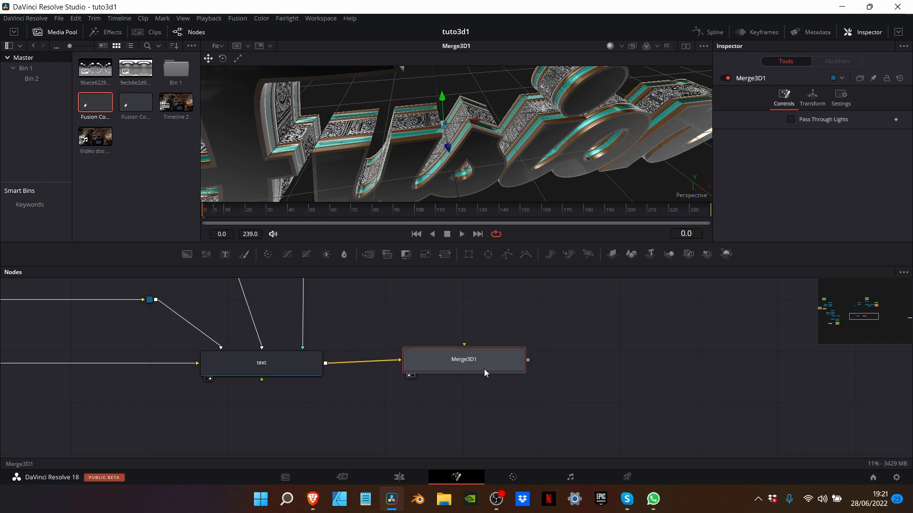
pyautogui.press('F2')
pyautogui.press('BackSpace')
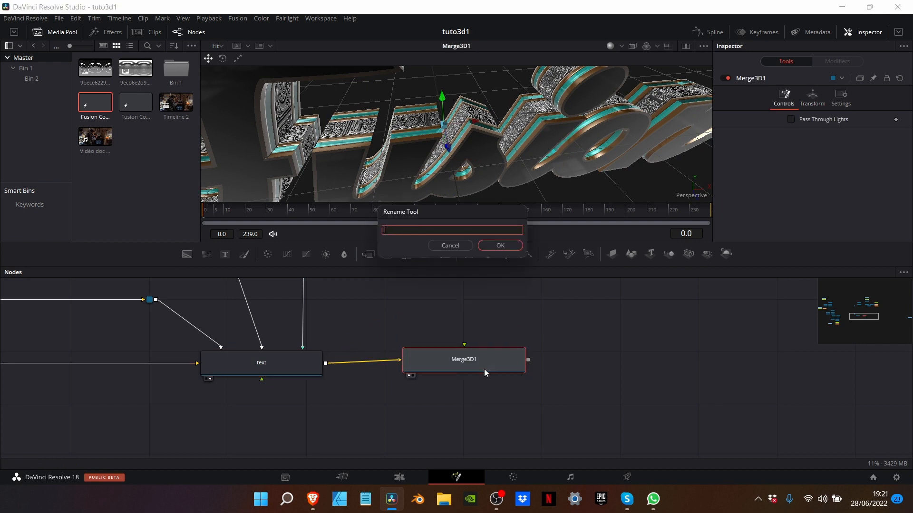
pyautogui.write('lights')
pyautogui.press('Return')
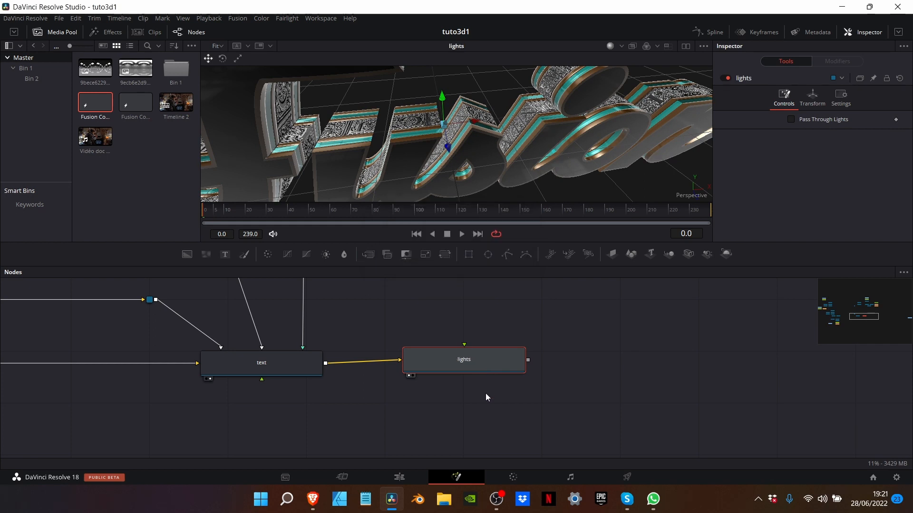
# Add an Ambient Light node connected to the lights merge and place it just below that node
pyautogui.hotkey('shift', 'space')
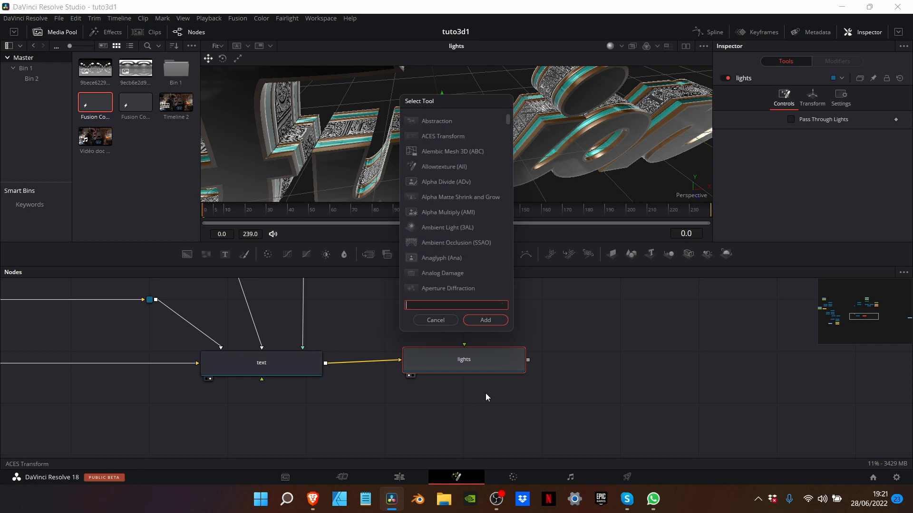
pyautogui.write('am')
pyautogui.press('Return')
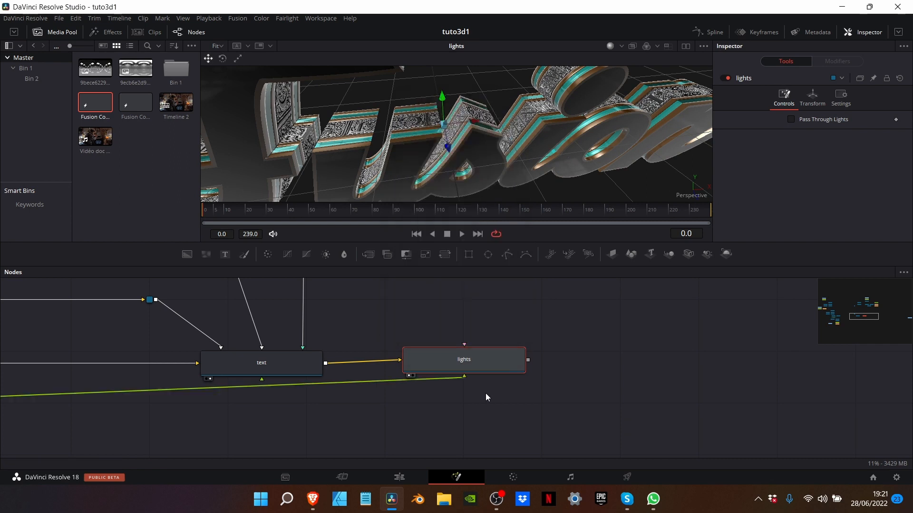
pyautogui.moveTo(372, 395); pyautogui.dragTo(804, 415)
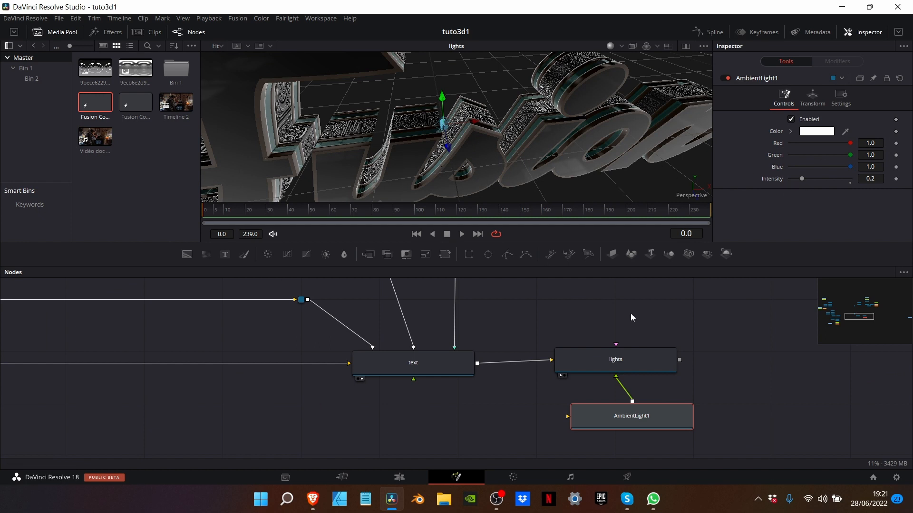
# Add a Directional Light (3DL) node to the lights merge and place it above that node
pyautogui.click(617, 356)
pyautogui.press('space')
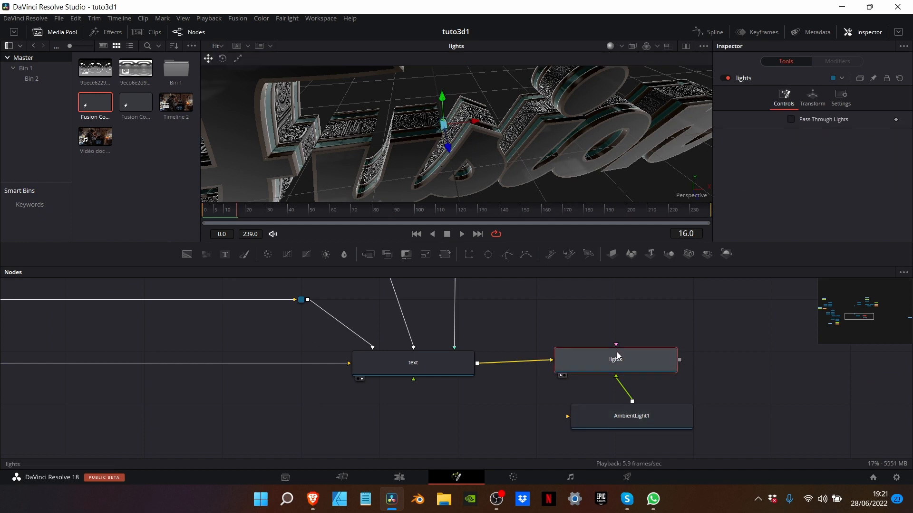
pyautogui.hotkey('shift', 'space')
pyautogui.write('am')
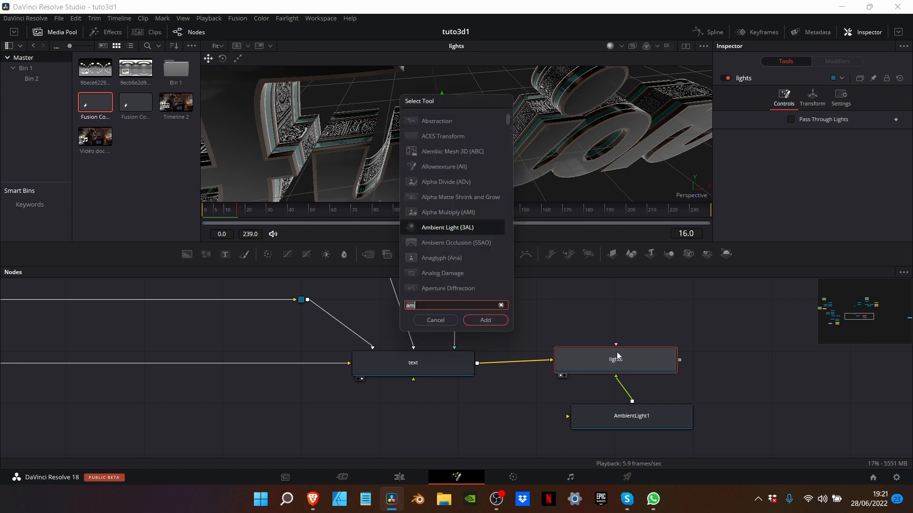
pyautogui.press('BackSpace')
pyautogui.press('BackSpace')
pyautogui.write('dire')
pyautogui.press('Down')
pyautogui.press('Down')
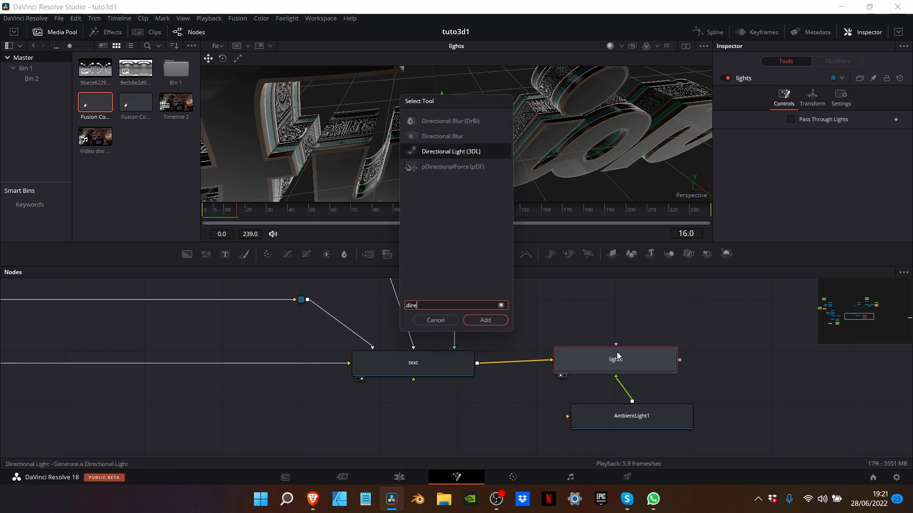
pyautogui.press('Return')
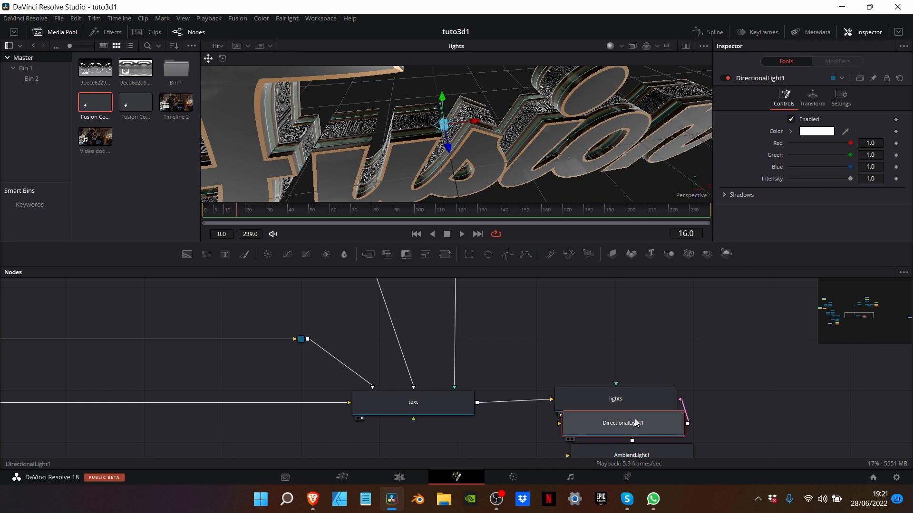
pyautogui.moveTo(635, 420); pyautogui.dragTo(613, 364)
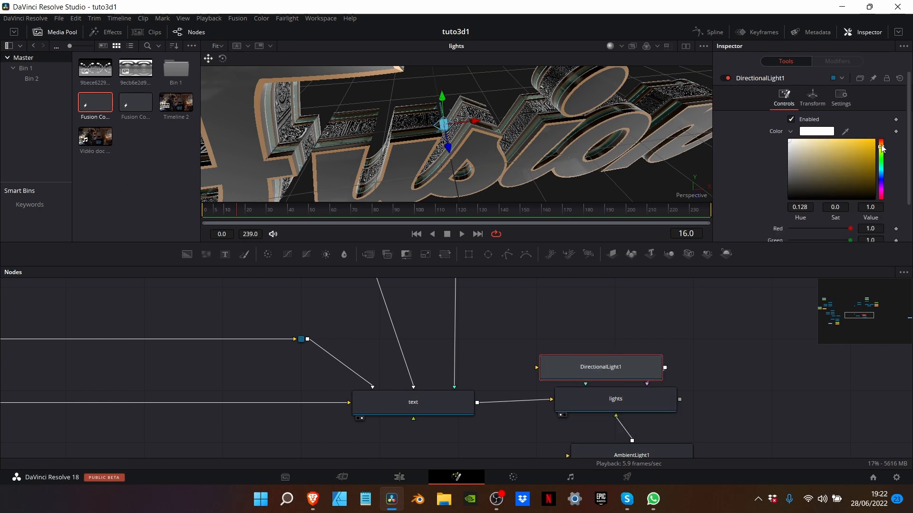
# Tint DirectionalLight1 with hue 0.096, saturation 0.186 and value 0.961, and set its X translation to -0.116 and X rotation to -7.8
pyautogui.click(881, 145)
pyautogui.click(803, 141)
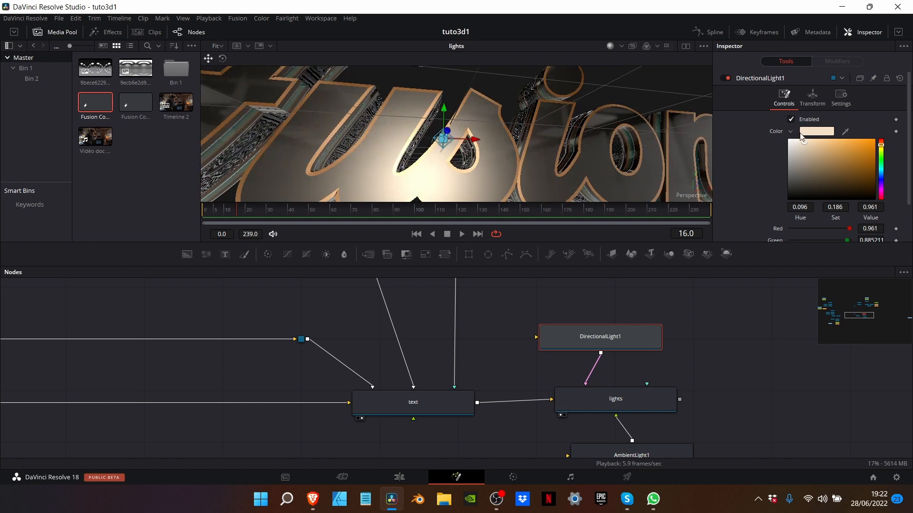
pyautogui.click(812, 101)
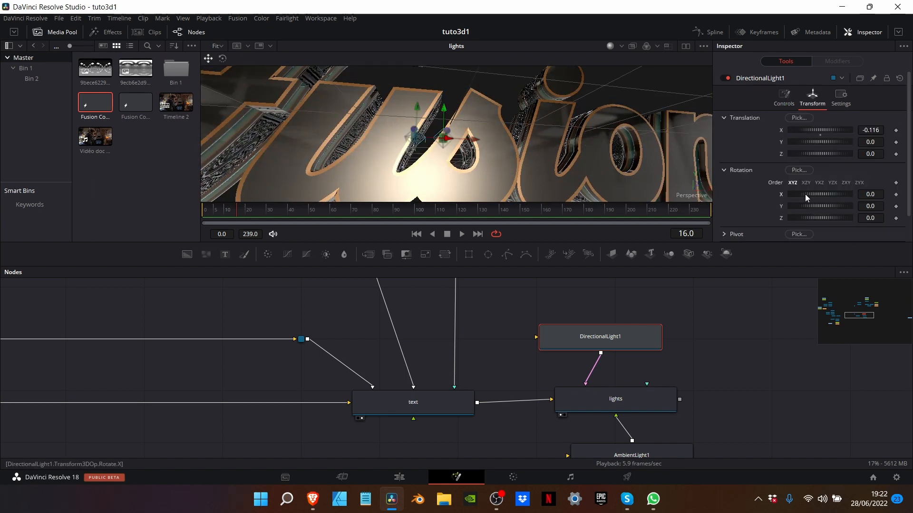
pyautogui.moveTo(805, 195); pyautogui.dragTo(803, 194)
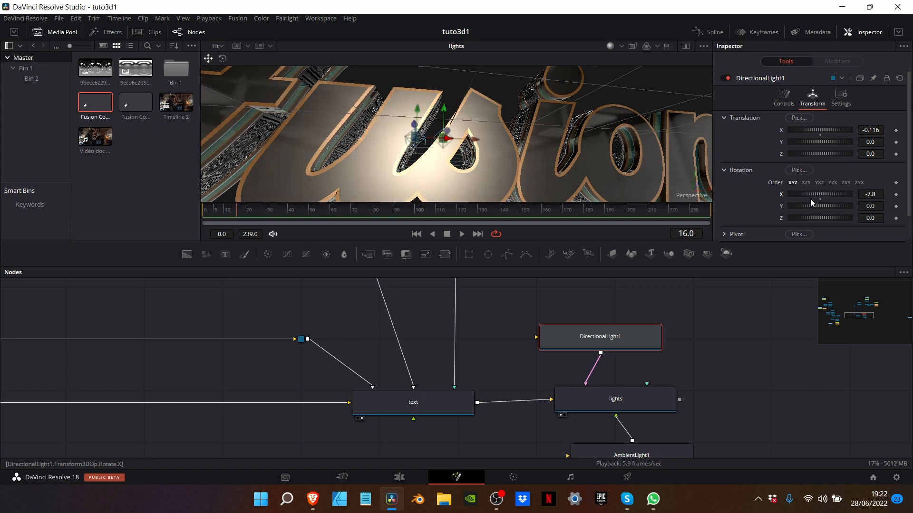
pyautogui.scroll(-5, 560, 127)
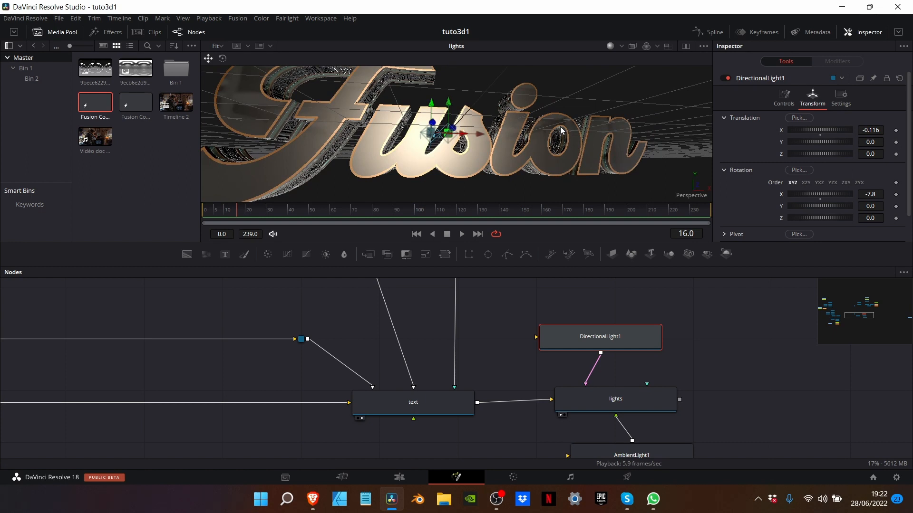
# Add a Renderer 3D node after the lights merge and show its output in a second viewer
pyautogui.moveTo(699, 375); pyautogui.dragTo(504, 383)
pyautogui.click(455, 393)
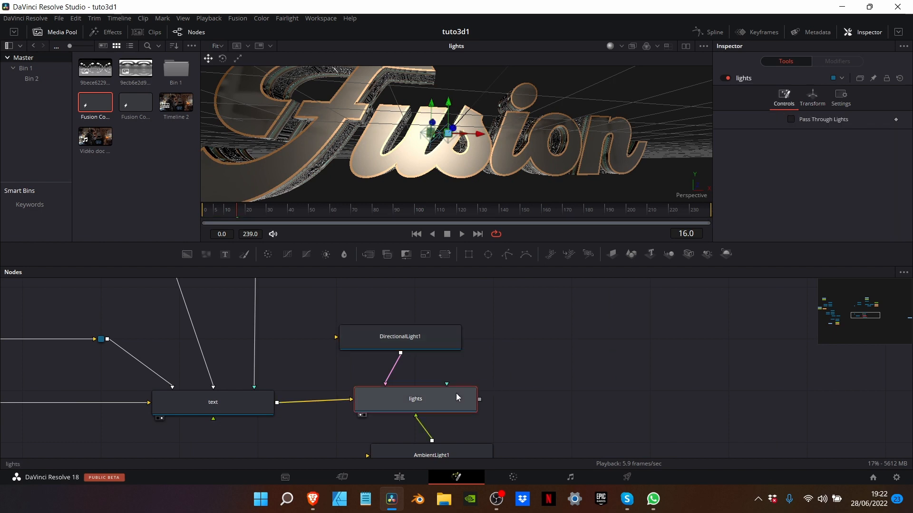
pyautogui.click(731, 259)
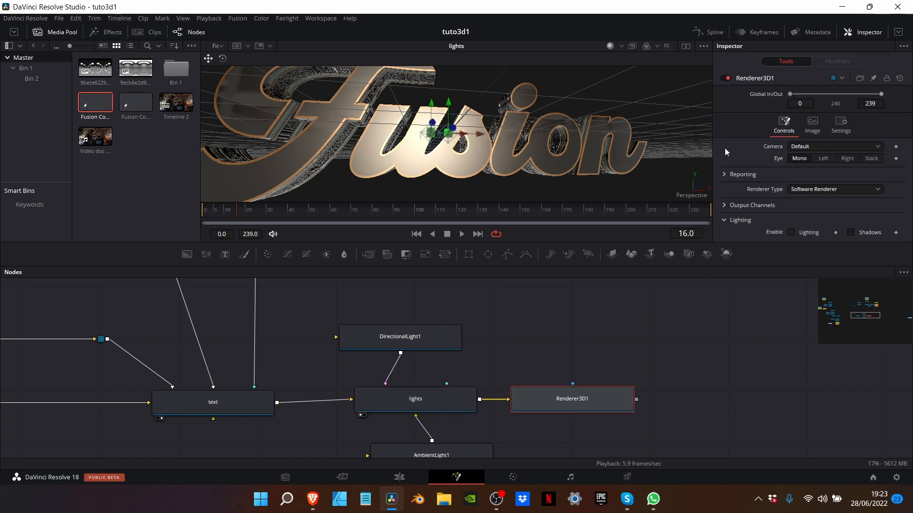
pyautogui.click(686, 46)
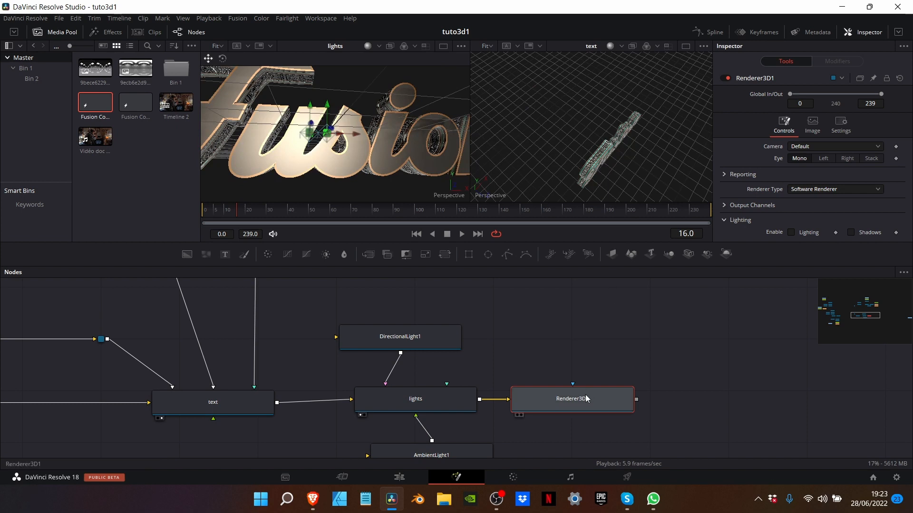
pyautogui.moveTo(595, 399); pyautogui.dragTo(575, 162)
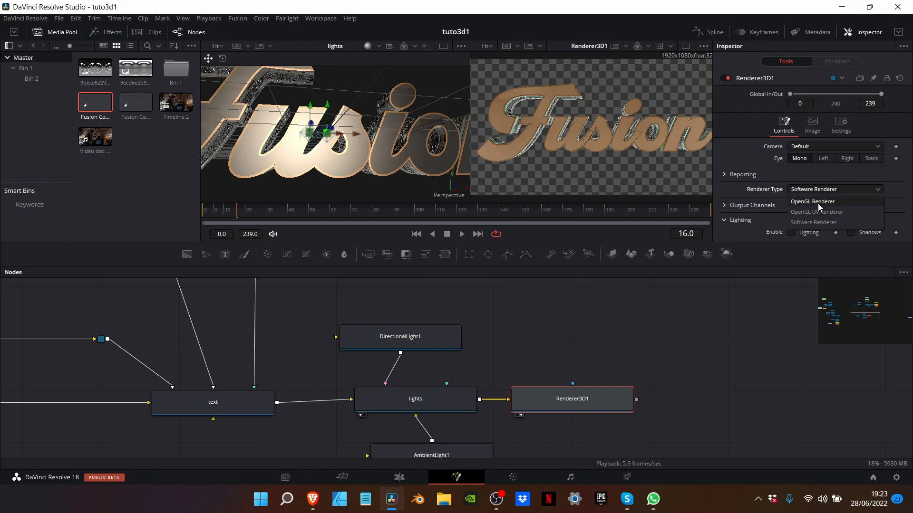
# Set Renderer3D1's renderer type to OpenGL Renderer and enable its lighting and shadows
pyautogui.click(818, 203)
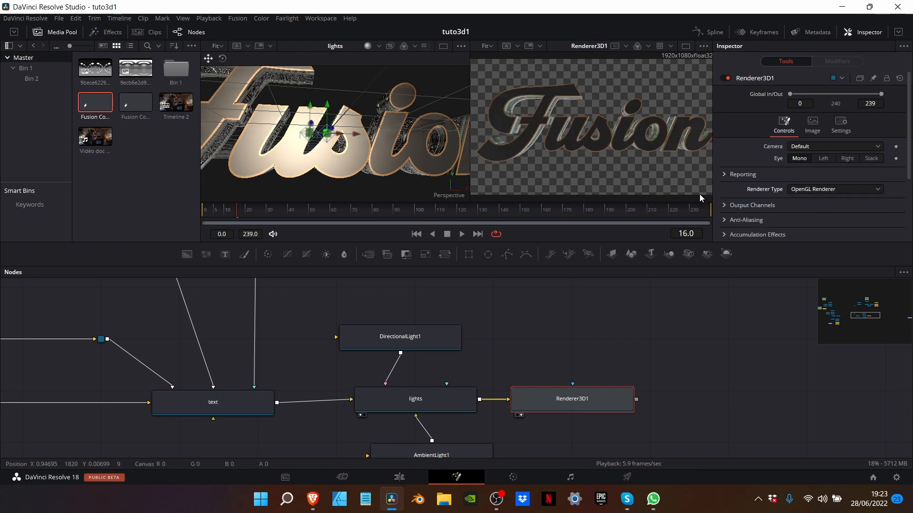
pyautogui.scroll(-2, 743, 187)
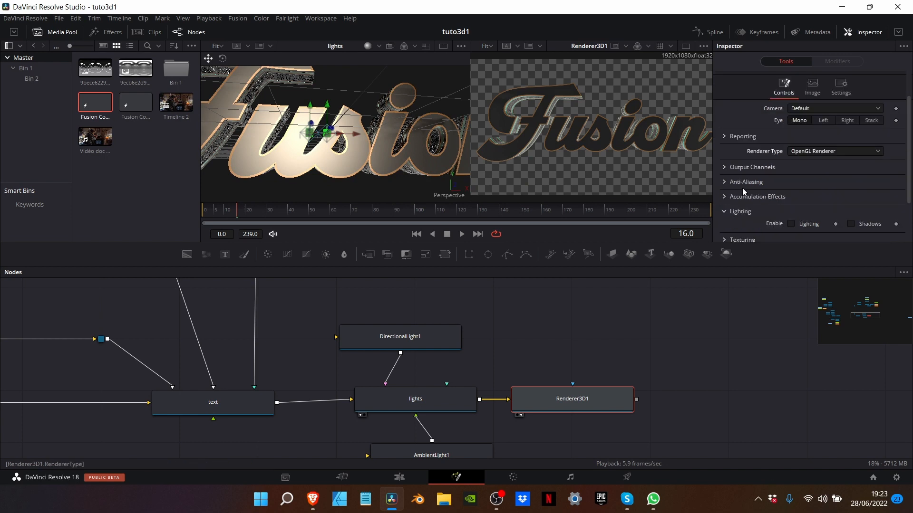
pyautogui.click(790, 224)
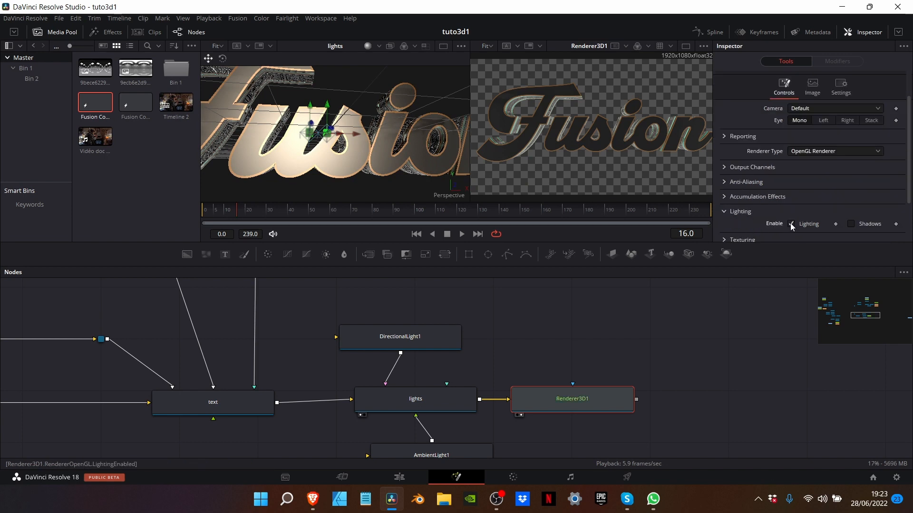
pyautogui.click(851, 223)
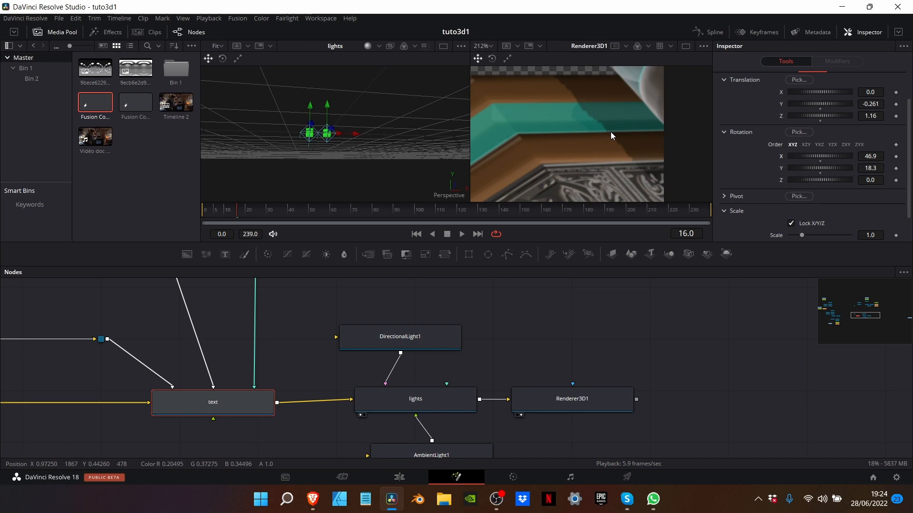
# Set the shadow softness of DirectionalLight1 to Variable Fast
pyautogui.hscroll(-5, 659, 335)
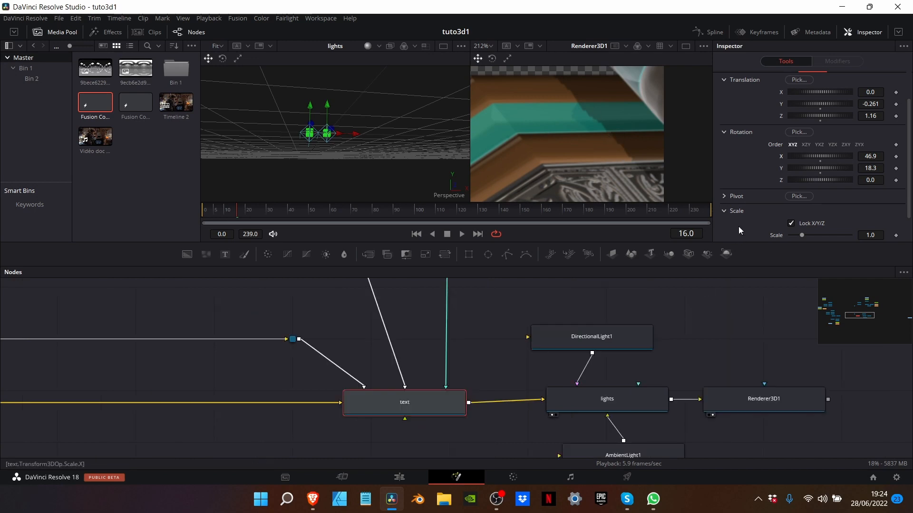
pyautogui.click(584, 344)
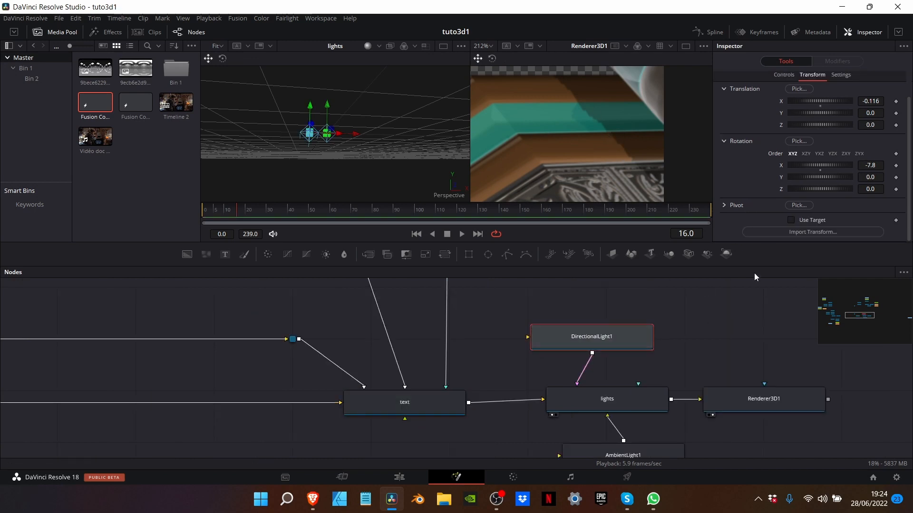
pyautogui.scroll(2, 786, 110)
pyautogui.click(784, 101)
pyautogui.scroll(-2, 762, 156)
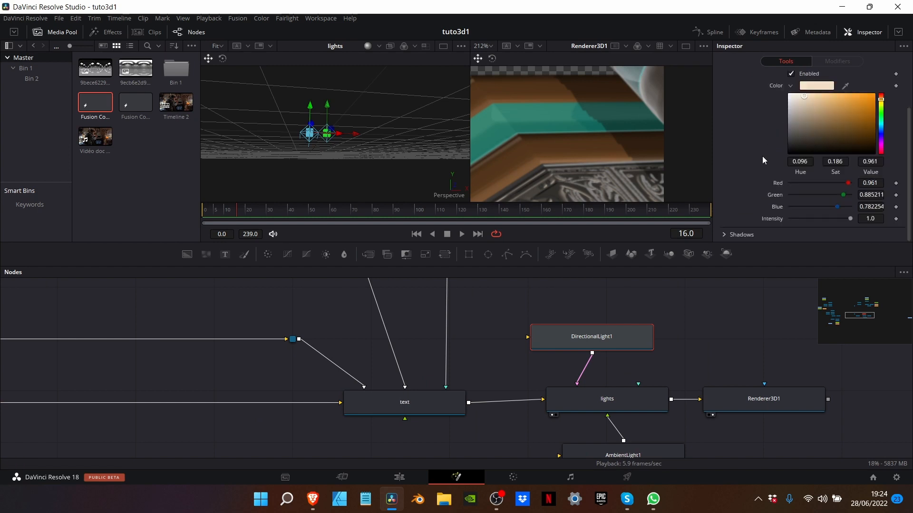
pyautogui.click(725, 233)
pyautogui.scroll(-5, 725, 234)
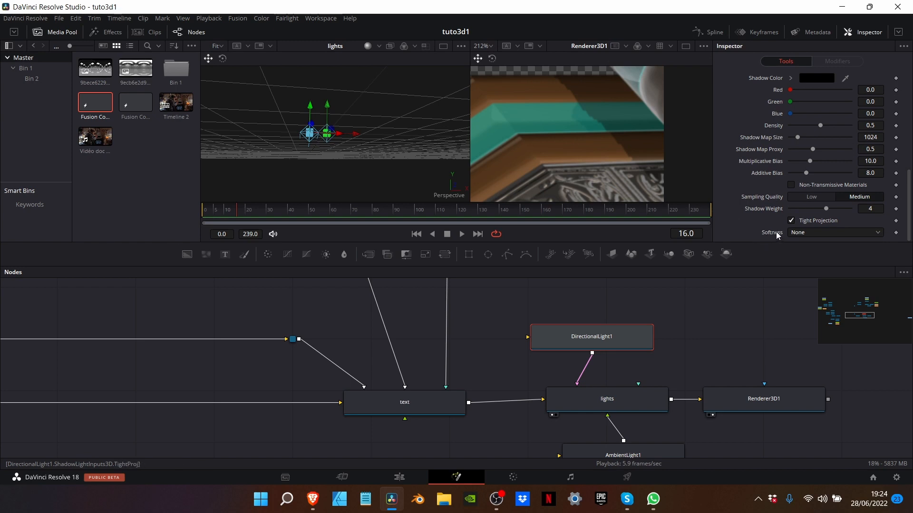
pyautogui.click(804, 232)
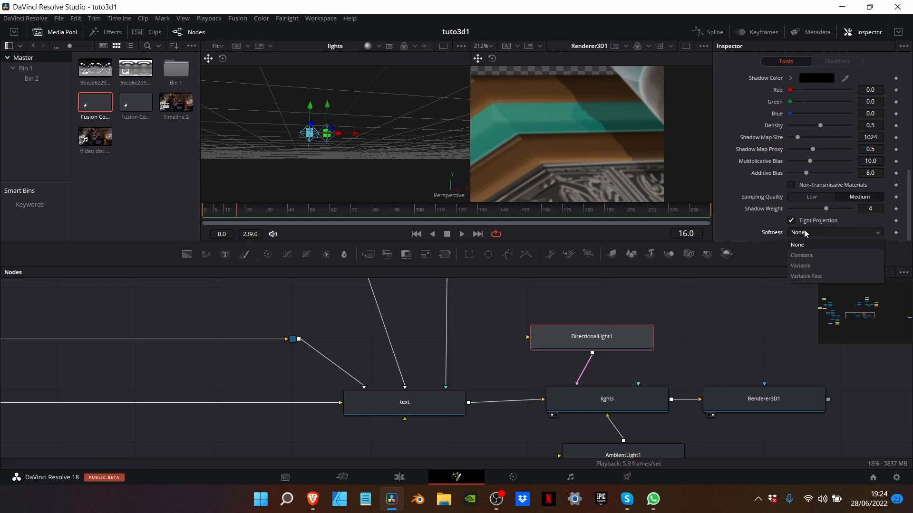
pyautogui.click(806, 276)
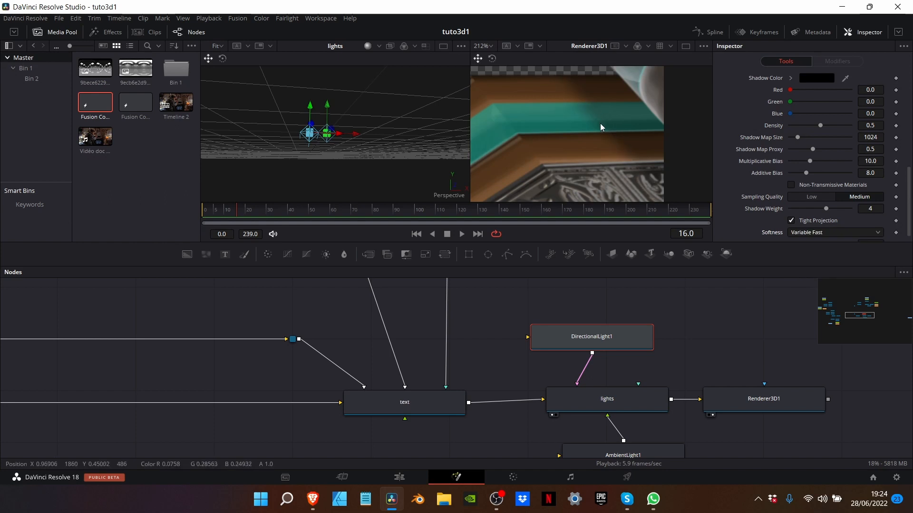
# Reset the text node's X and Y rotation and its Z translation to 0
pyautogui.scroll(4, 747, 170)
pyautogui.hscroll(2, 655, 365)
pyautogui.hscroll(1, 654, 364)
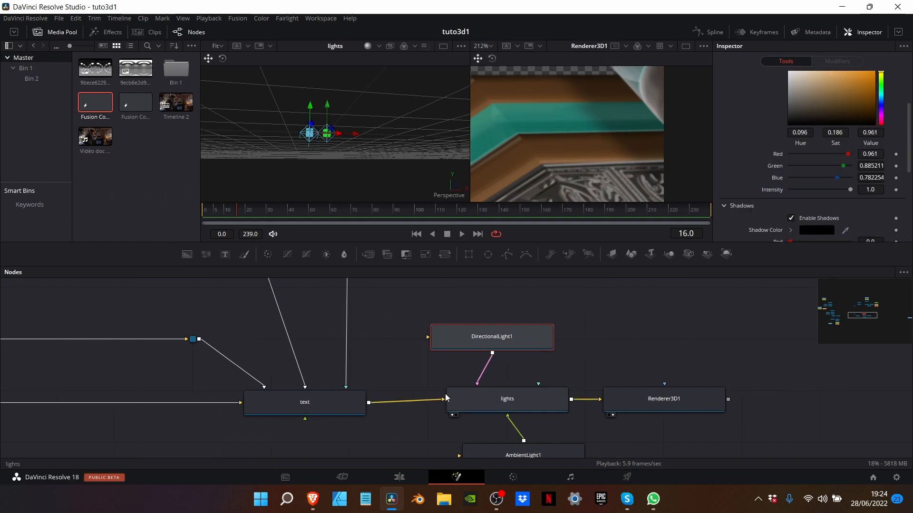
pyautogui.click(332, 396)
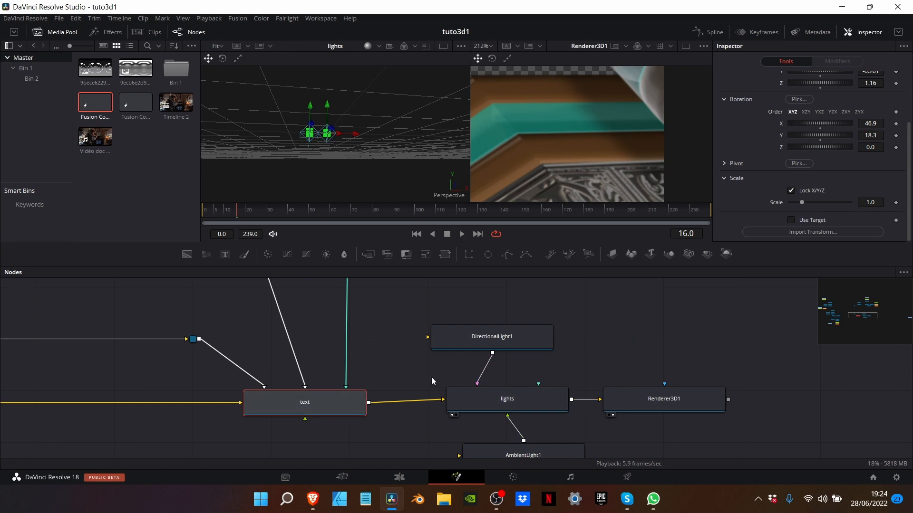
pyautogui.doubleClick(819, 129)
pyautogui.doubleClick(820, 137)
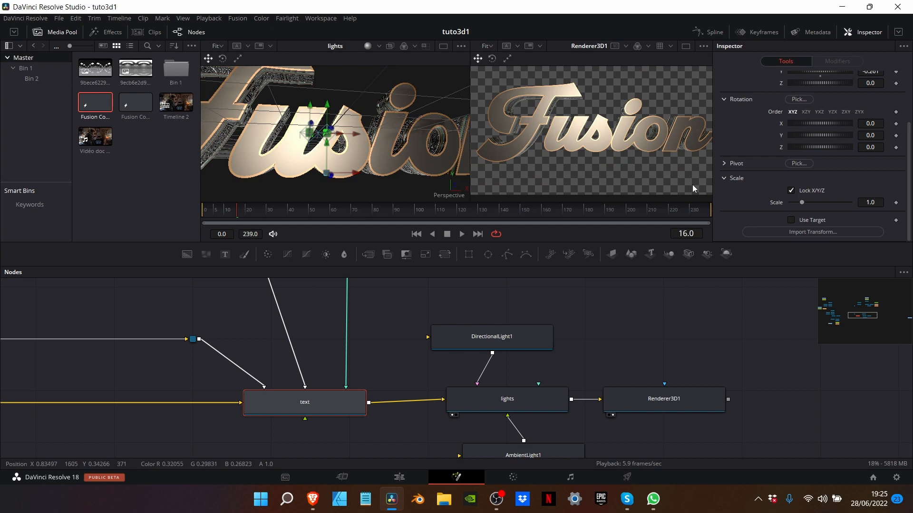
pyautogui.hscroll(5, 676, 397)
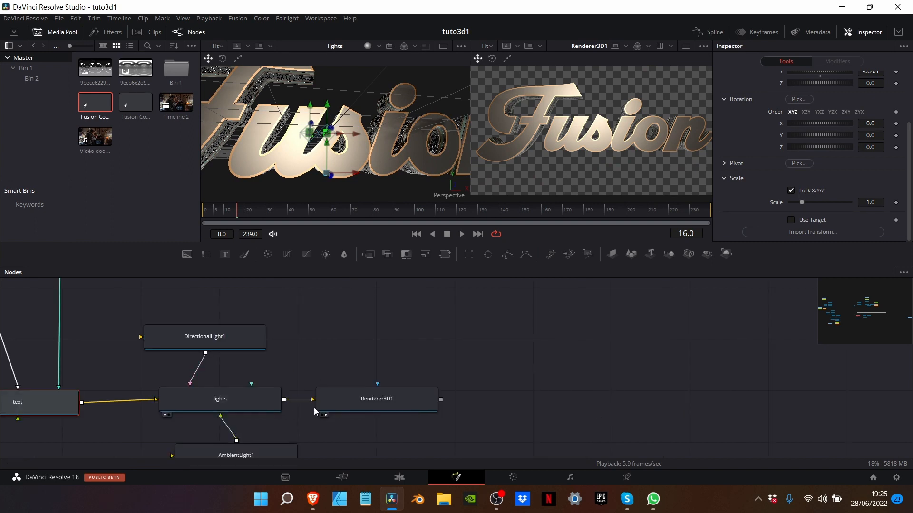
# Insert a Merge 3D node between the lights merge and Renderer3D1 and rename it cam
pyautogui.moveTo(314, 407); pyautogui.dragTo(667, 401)
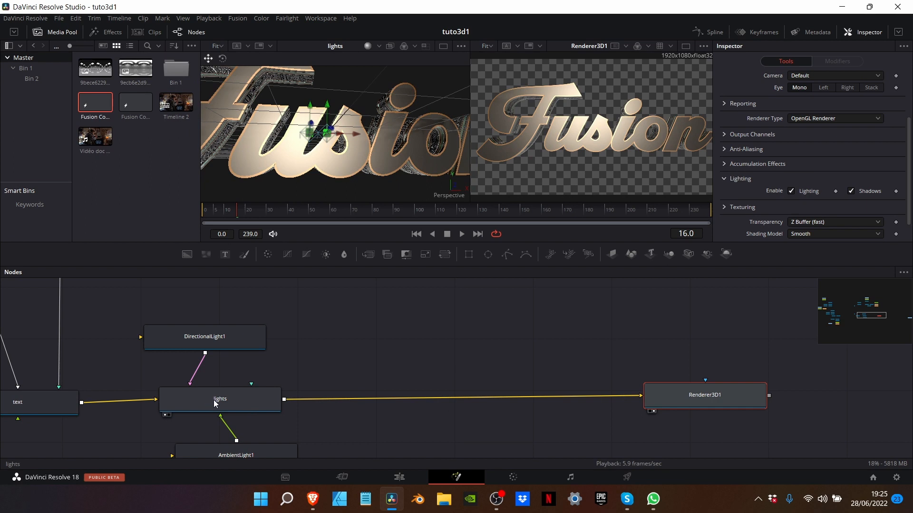
pyautogui.click(232, 408)
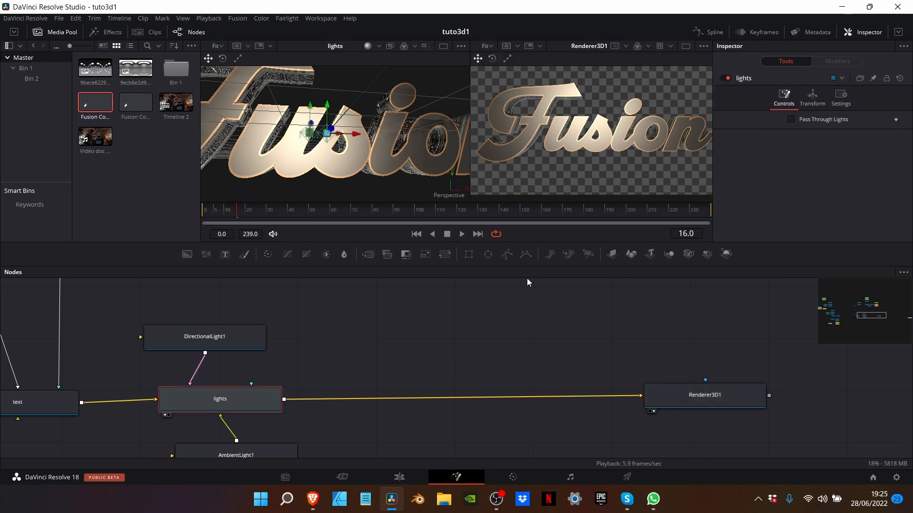
pyautogui.click(668, 254)
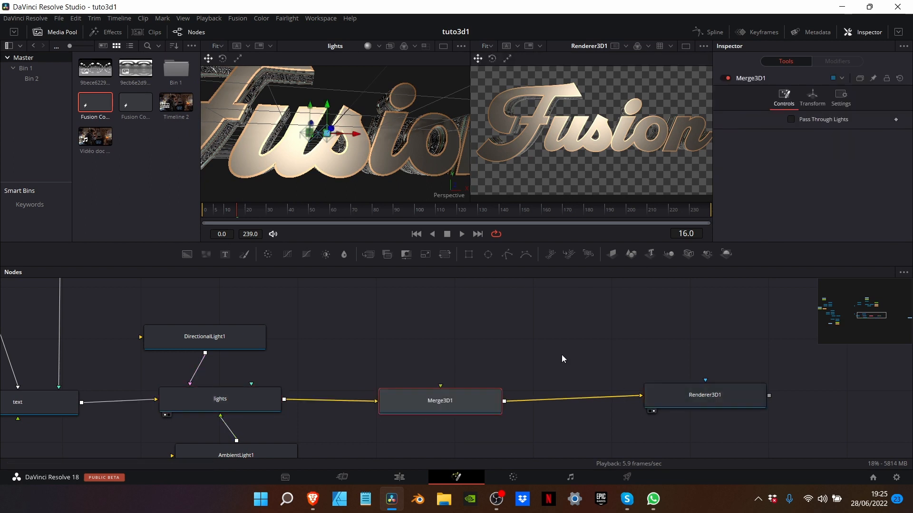
pyautogui.press('F2')
pyautogui.write('cam')
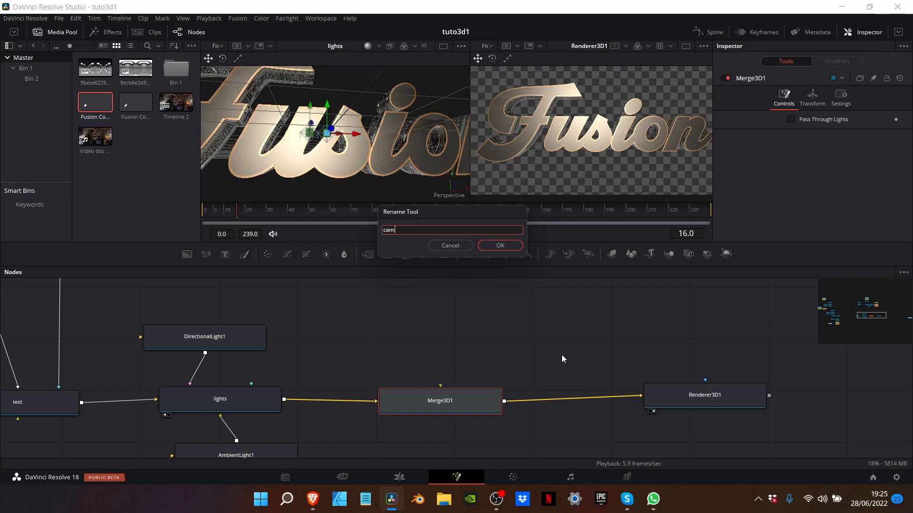
pyautogui.press('Return')
# Connect a new Camera 3D node to the cam merge and set its Z translation to about 6.67
pyautogui.moveTo(688, 254); pyautogui.dragTo(440, 386)
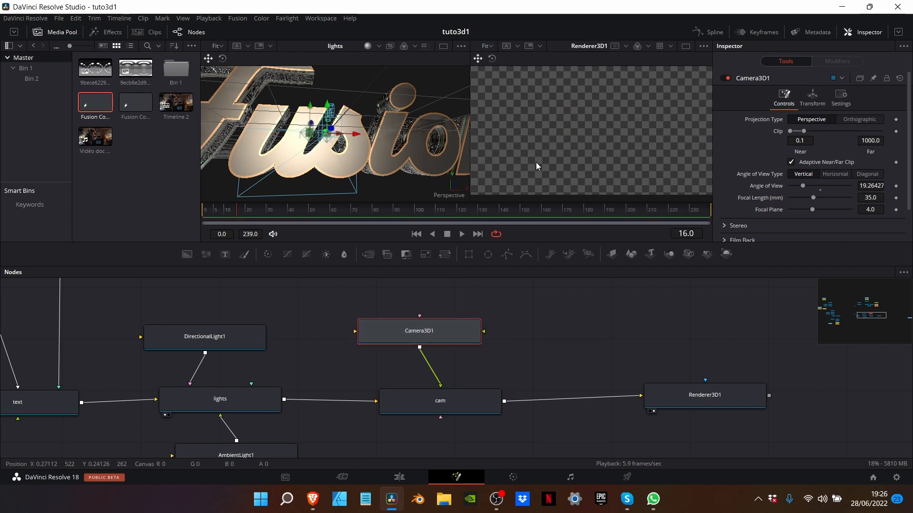
pyautogui.moveTo(309, 145); pyautogui.dragTo(314, 144)
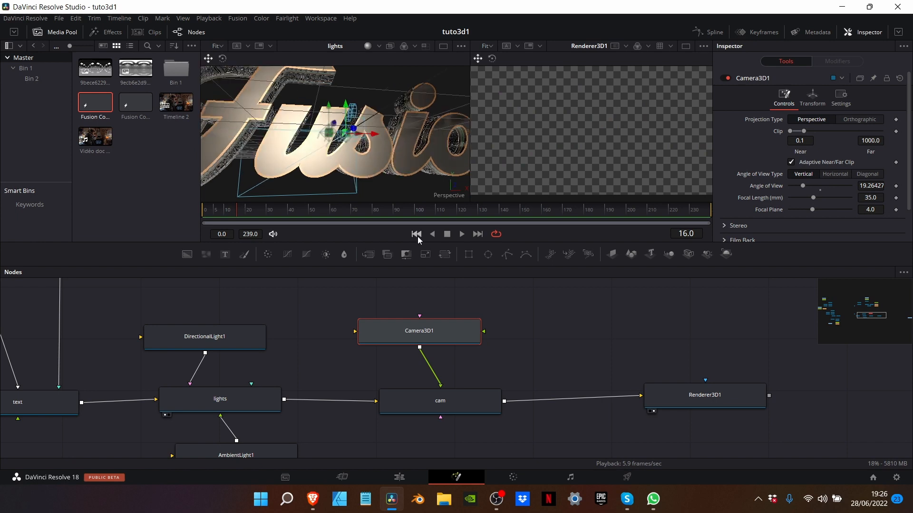
pyautogui.click(806, 93)
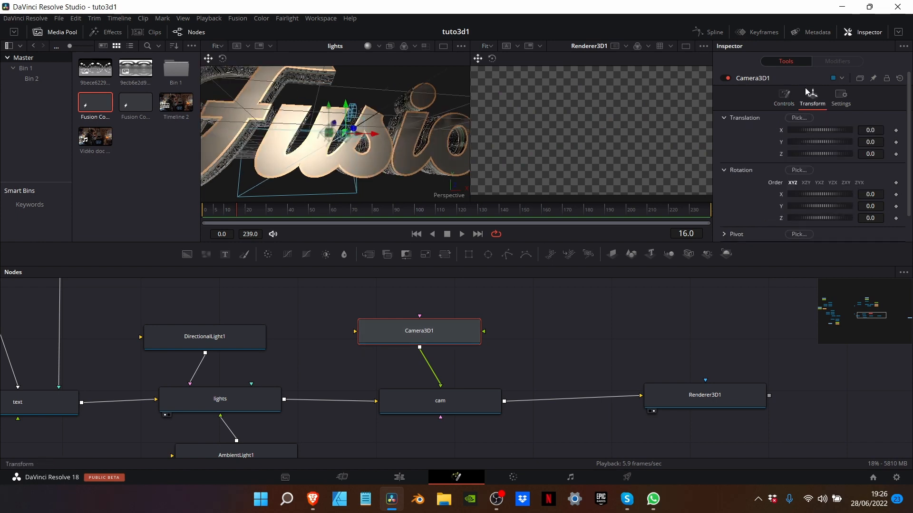
pyautogui.moveTo(793, 155); pyautogui.dragTo(820, 153)
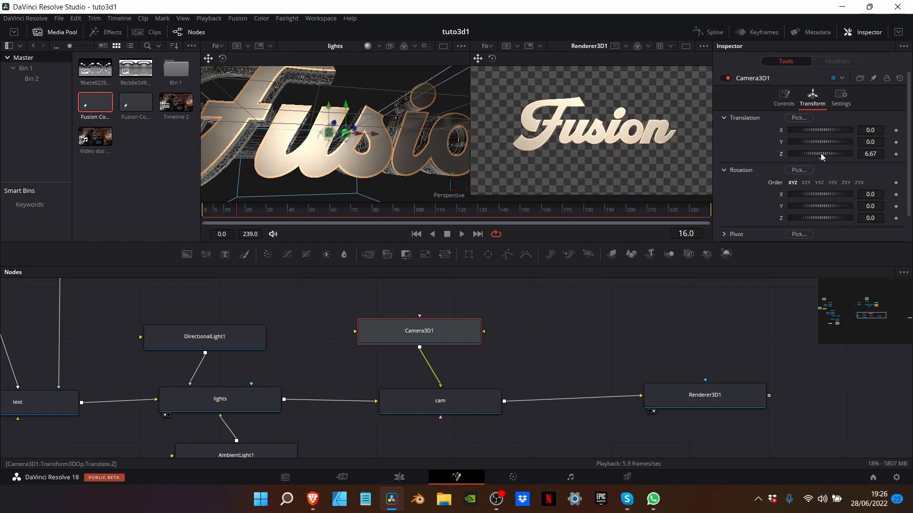
# Rotate DirectionalLight1 to about -20.8 in X, -20.9 in Y and 5.2 in Z
pyautogui.click(181, 332)
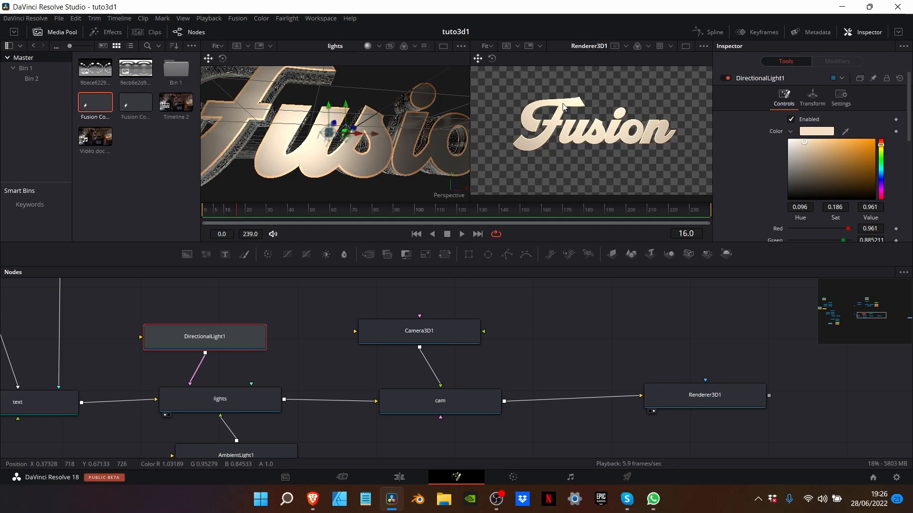
pyautogui.click(801, 104)
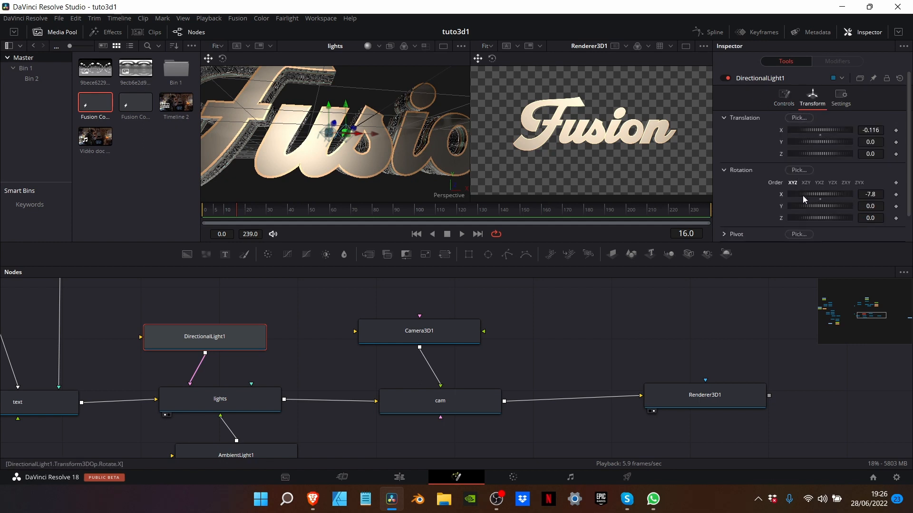
pyautogui.moveTo(804, 196); pyautogui.dragTo(800, 196)
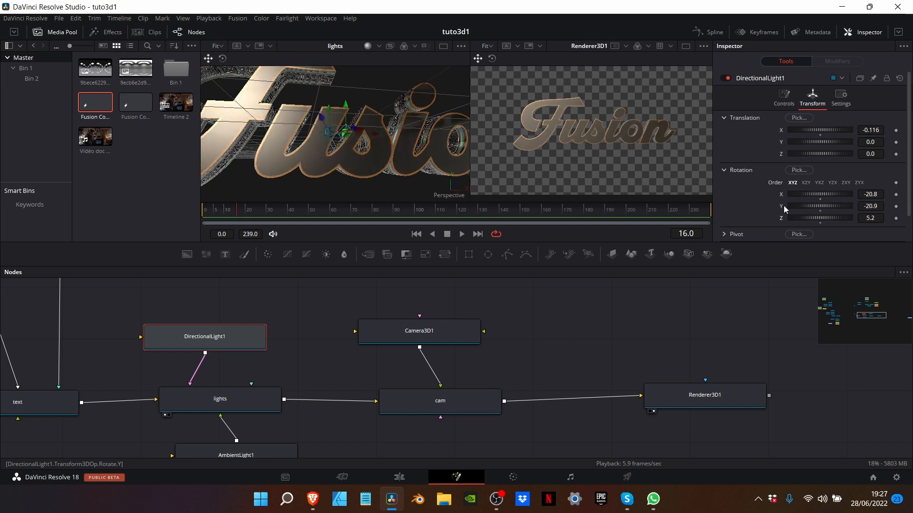
# Enable Camera3D1's target and set its translation to about -1.855 in Y and 0.73 in Z
pyautogui.scroll(-1, 467, 337)
pyautogui.click(457, 322)
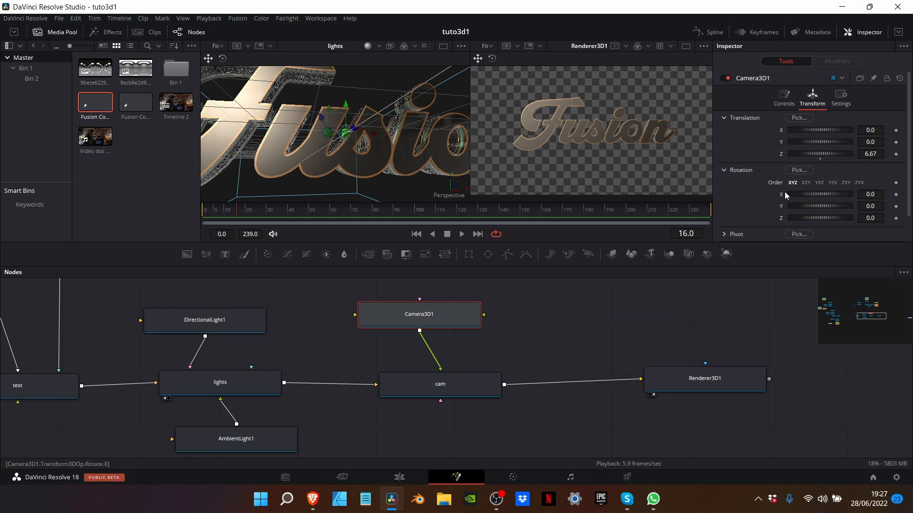
pyautogui.moveTo(803, 155); pyautogui.dragTo(806, 155)
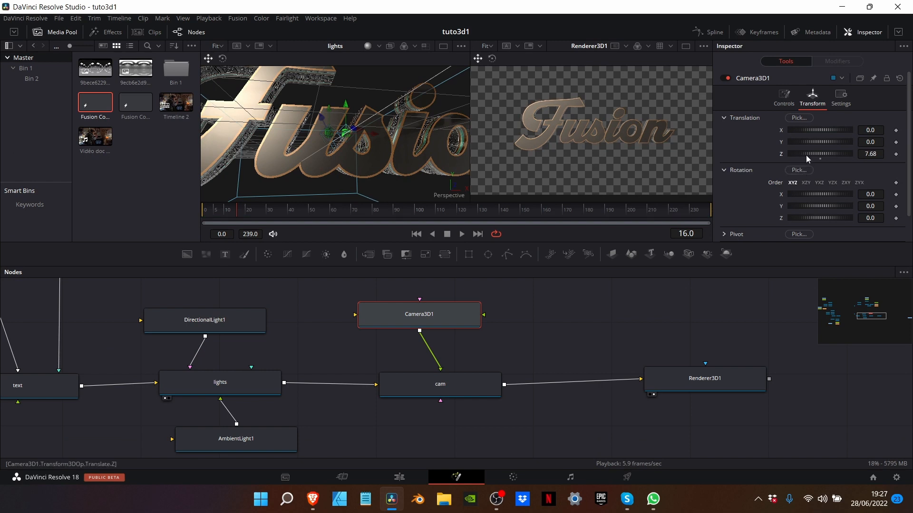
pyautogui.scroll(-5, 806, 155)
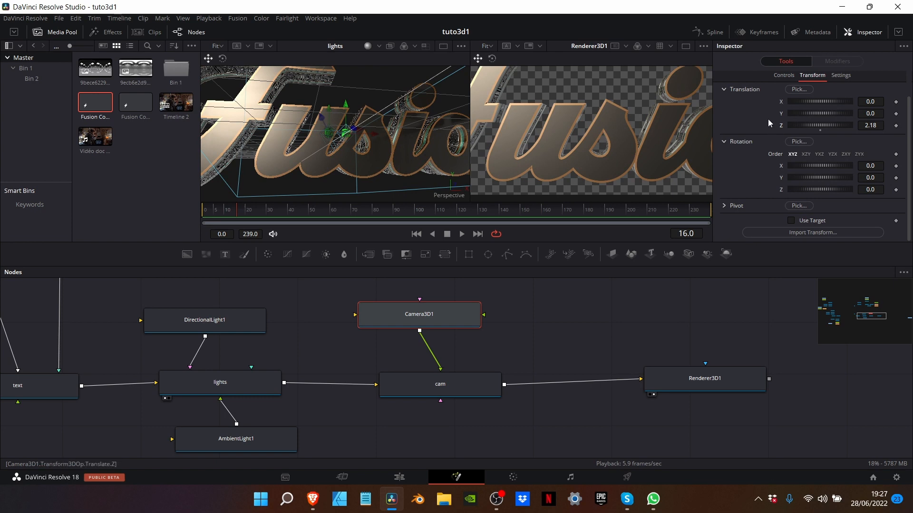
pyautogui.click(792, 221)
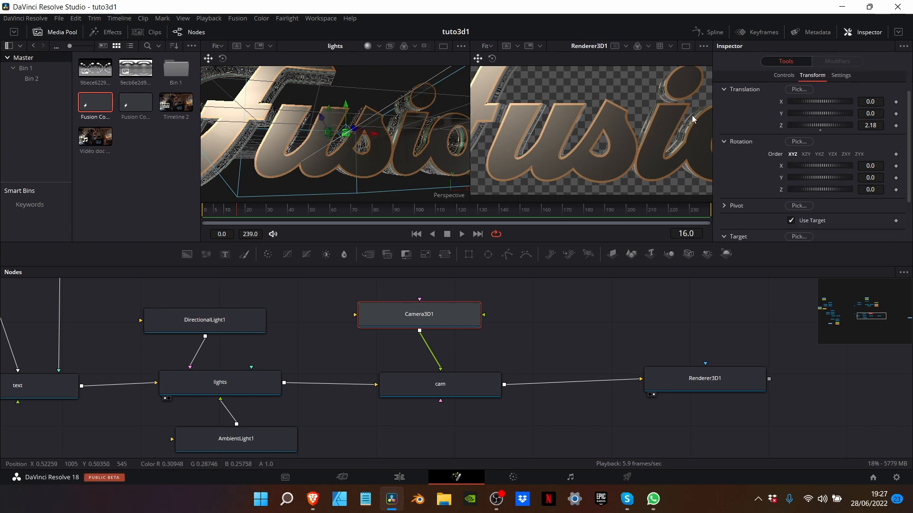
pyautogui.moveTo(820, 115); pyautogui.dragTo(794, 124)
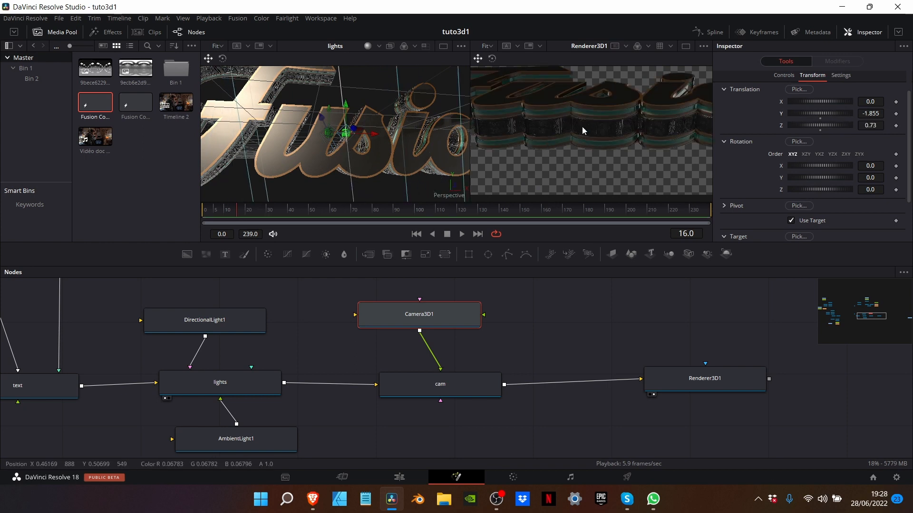
# Set DirectionalLight1's X rotation to about 10.5 and inspect the bevel relief up close in the Renderer3D1 viewer
pyautogui.click(246, 317)
pyautogui.moveTo(802, 167); pyautogui.dragTo(812, 167)
pyautogui.scroll(3, 583, 144)
pyautogui.scroll(3, 584, 144)
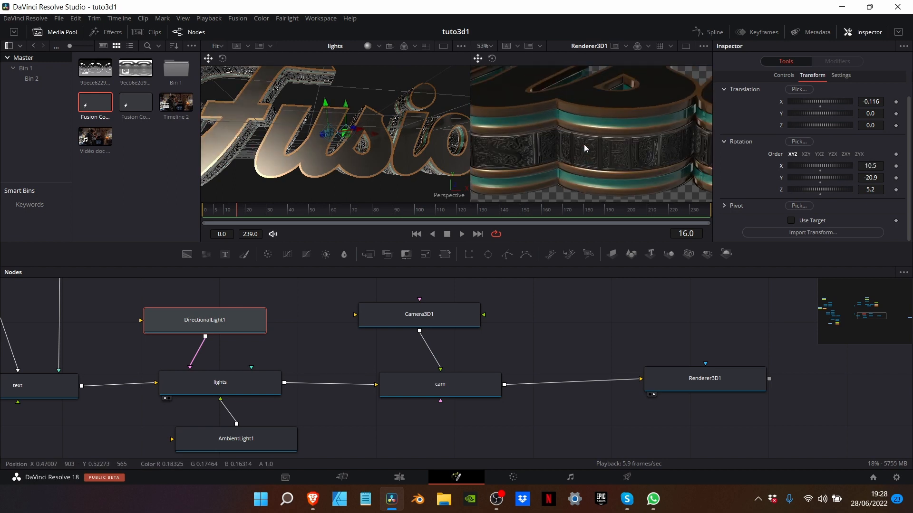
pyautogui.hscroll(-3, 555, 132)
pyautogui.hscroll(3, 555, 133)
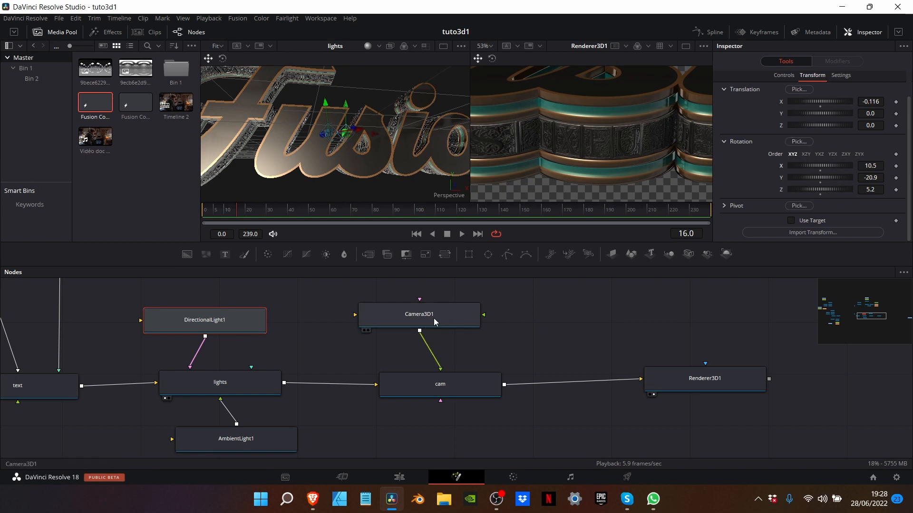
# Try moving Camera3D1 to about -0.522 in X and reset its X translation to 0
pyautogui.click(413, 317)
pyautogui.scroll(2, 413, 316)
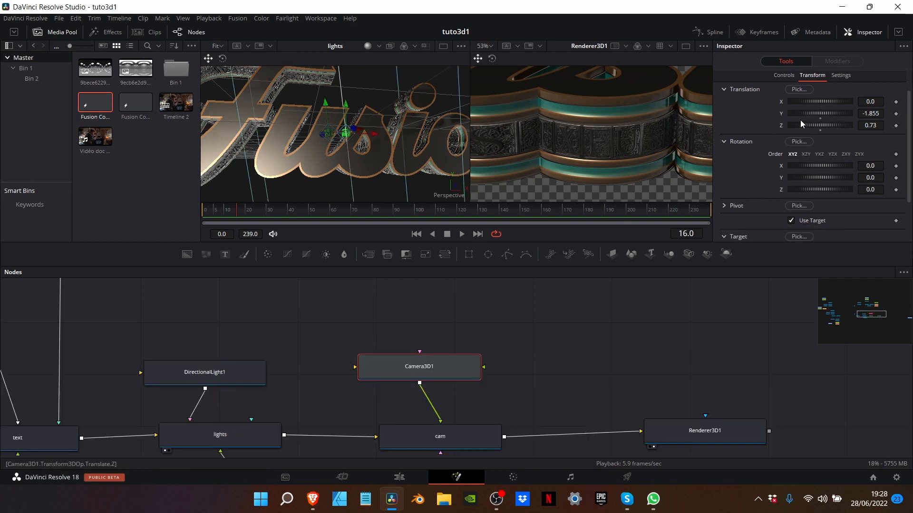
pyautogui.moveTo(812, 100); pyautogui.dragTo(803, 102)
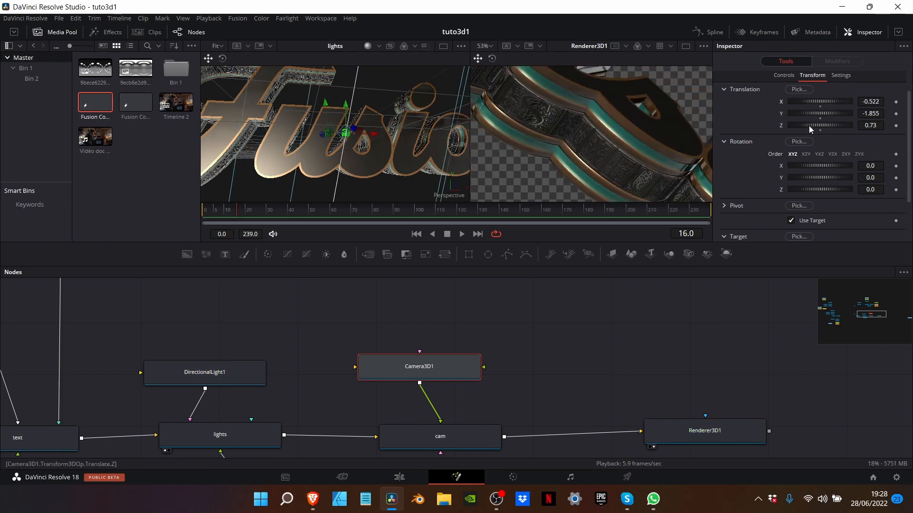
pyautogui.doubleClick(820, 106)
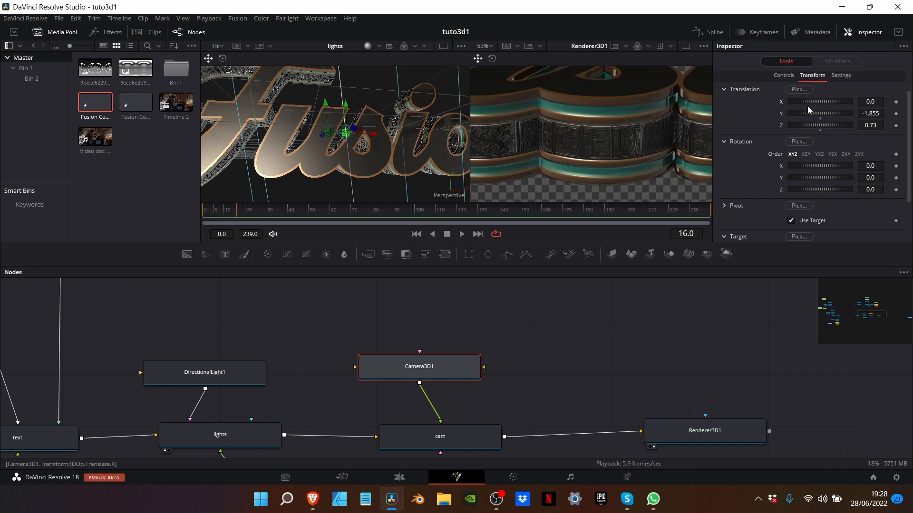
# Move Camera3D1 higher in the node graph and insert a Transform 3D node between it and the cam merge
pyautogui.moveTo(430, 369); pyautogui.dragTo(428, 328)
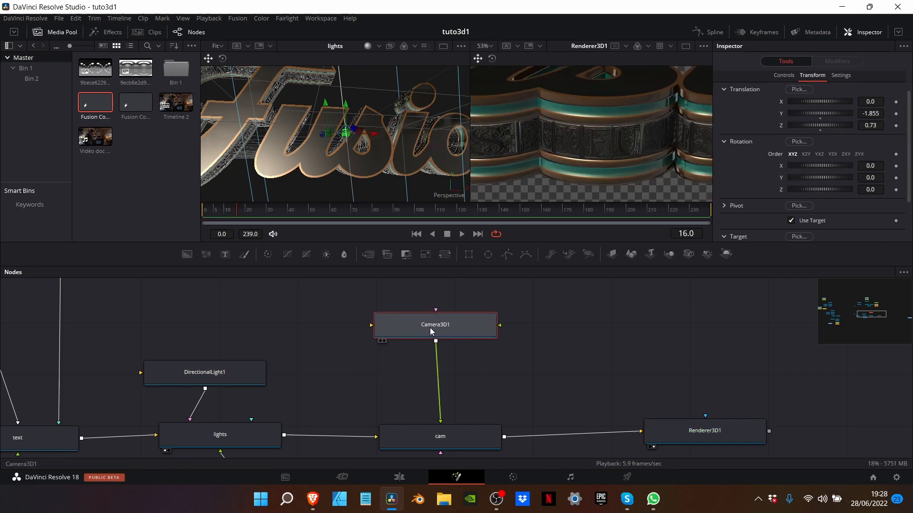
pyautogui.hotkey('shift', 'space')
pyautogui.write('dire')
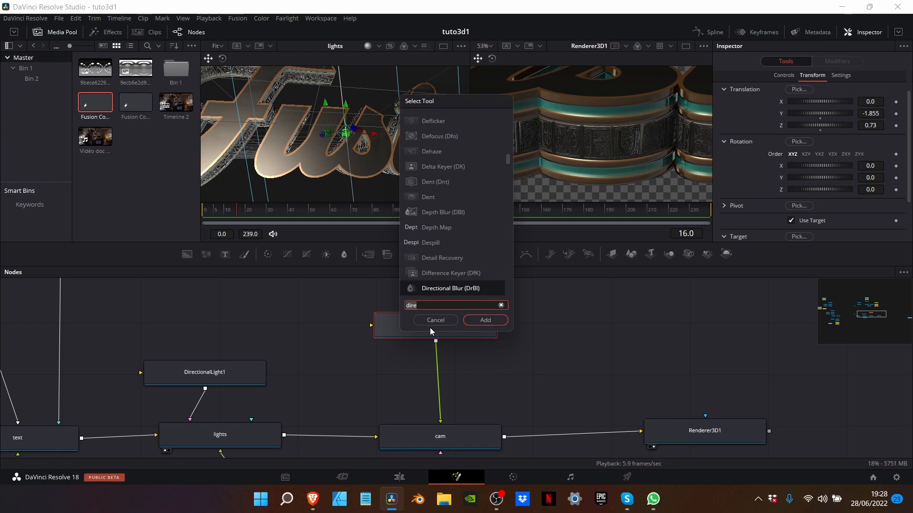
pyautogui.press('BackSpace')
pyautogui.press('BackSpace')
pyautogui.press('BackSpace')
pyautogui.press('BackSpace')
pyautogui.write('trans')
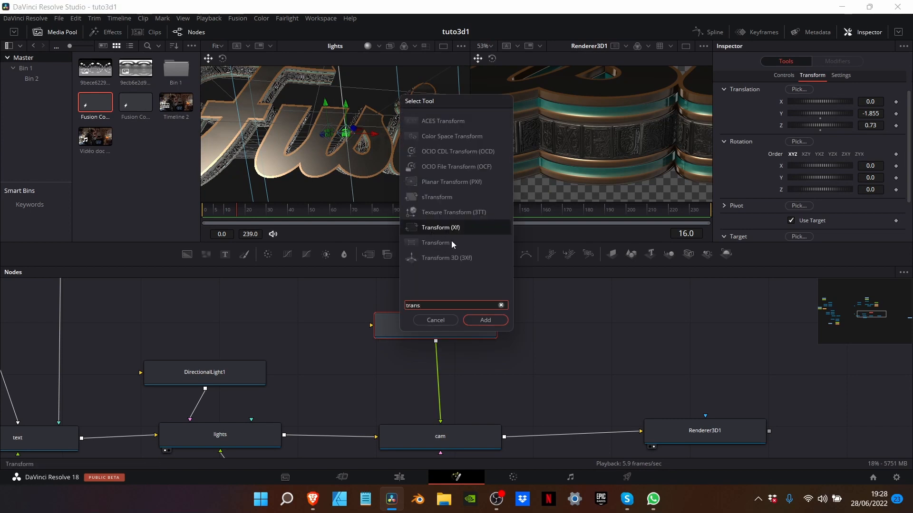
pyautogui.click(457, 257)
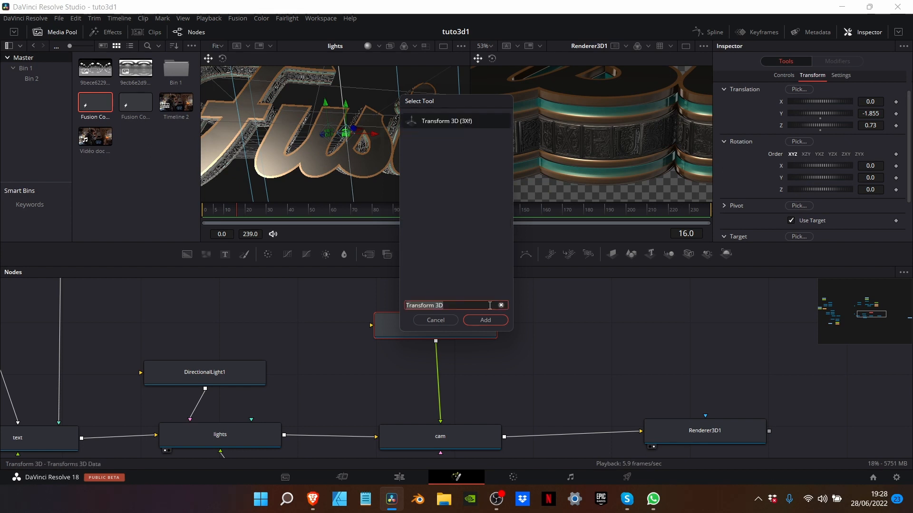
pyautogui.click(495, 320)
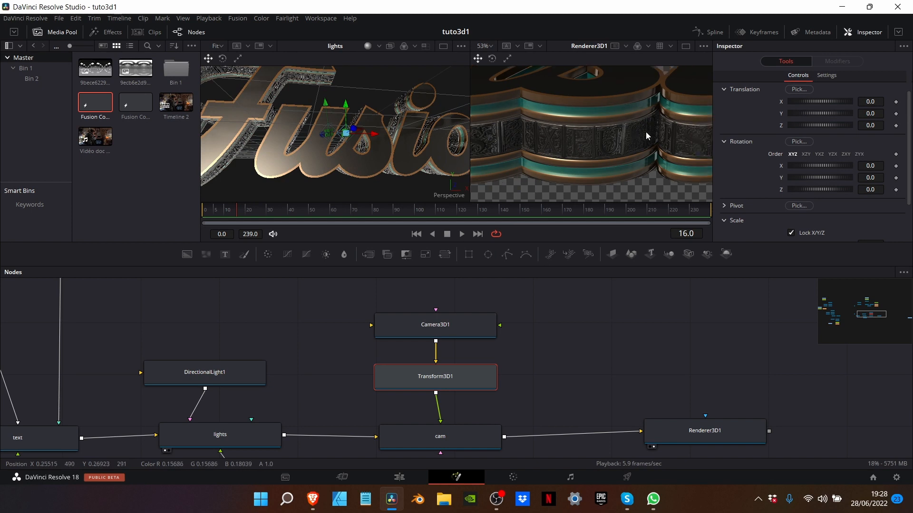
# Show only the Renderer3D1 viewer and keyframe Transform3D1's X translation at frame 0 with a value of about -0.087
pyautogui.hscroll(3, 646, 133)
pyautogui.click(685, 46)
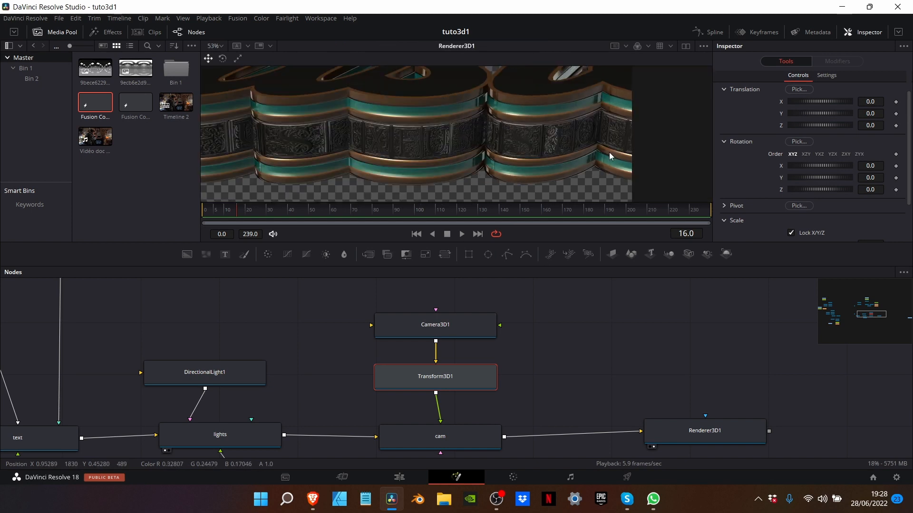
pyautogui.click(212, 209)
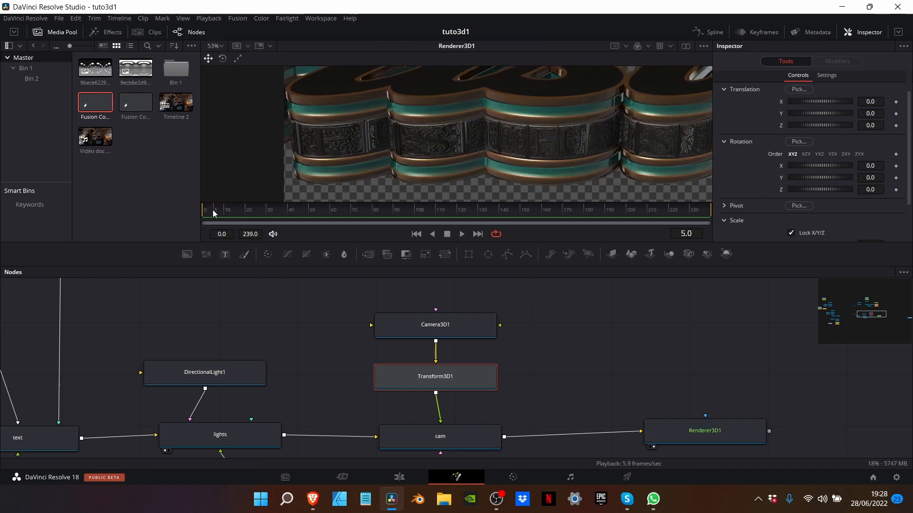
pyautogui.moveTo(213, 210); pyautogui.dragTo(205, 210)
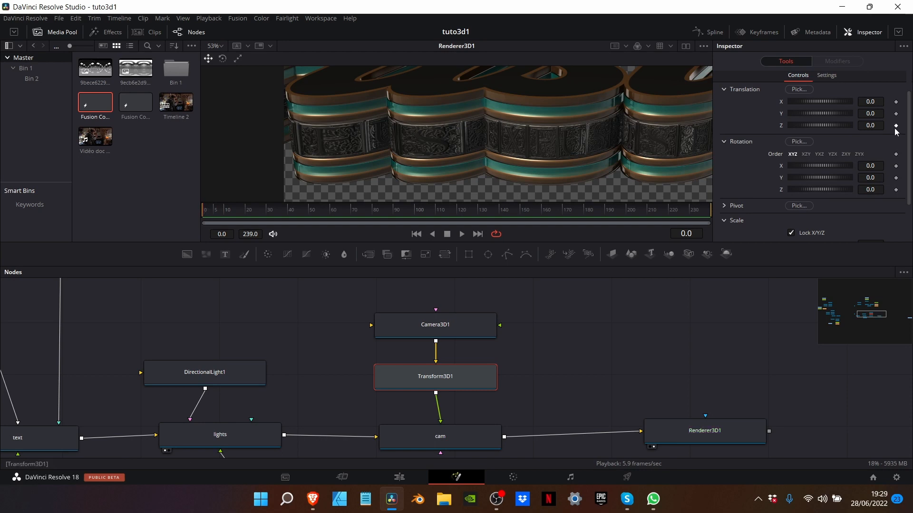
pyautogui.scroll(2, 755, 108)
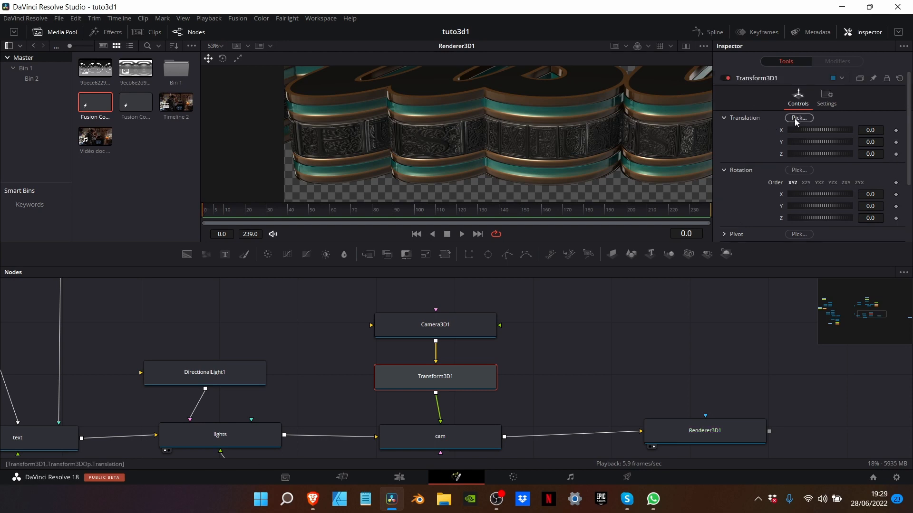
pyautogui.click(897, 133)
# Keyframe Transform3D1's X translation at about 0.551 on frame 239 and play the camera move from near the start
pyautogui.moveTo(478, 214); pyautogui.dragTo(647, 217)
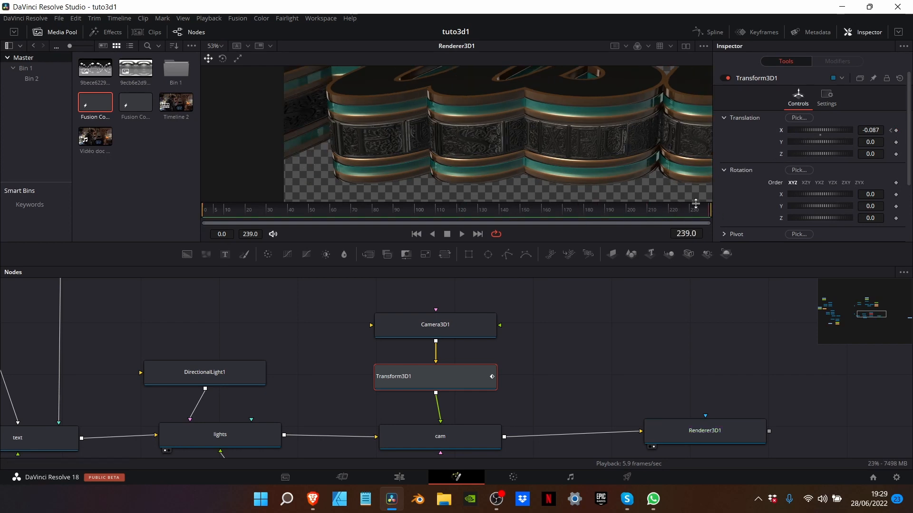
pyautogui.moveTo(802, 128)
pyautogui.mouseDown()
pyautogui.moveTo(820, 128)
pyautogui.moveTo(813, 126)
pyautogui.mouseUp()
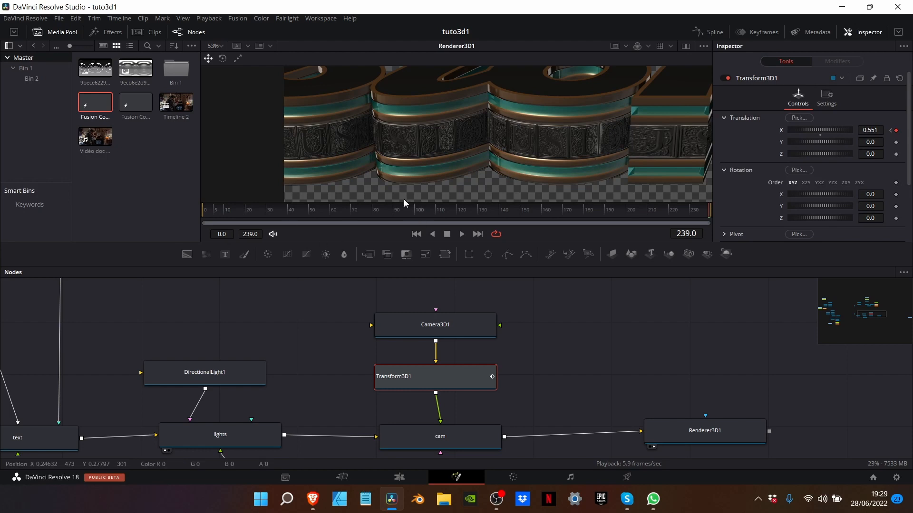
pyautogui.moveTo(404, 207); pyautogui.dragTo(210, 210)
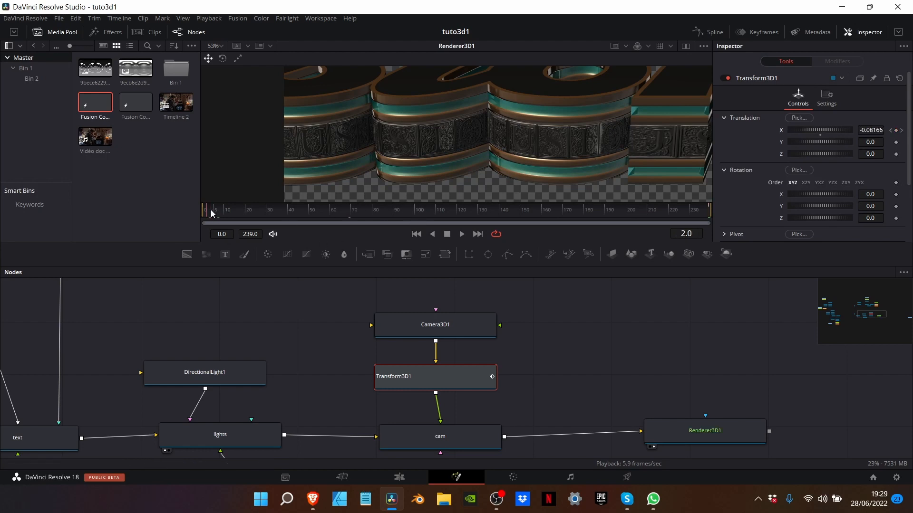
pyautogui.press('space')
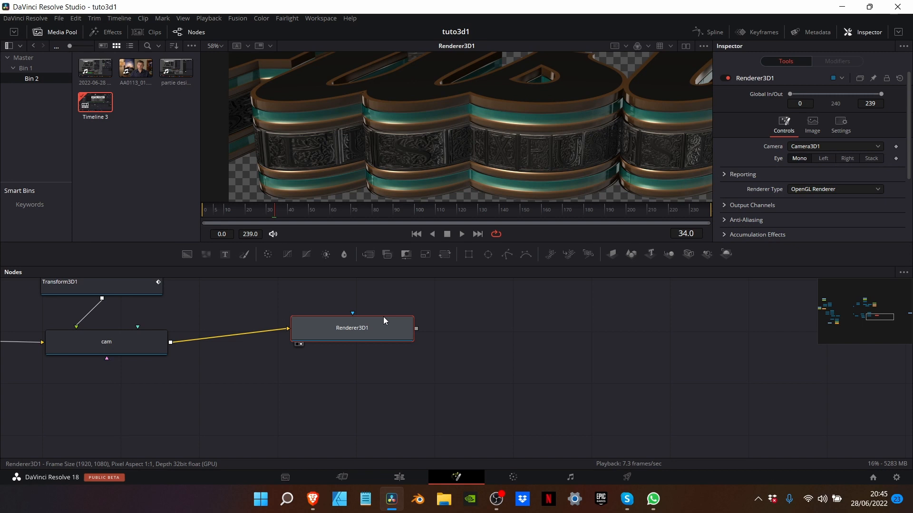
# Add a Soft Glow node after Renderer3D1 and show its result in the viewer
pyautogui.hotkey('shift', 'space')
pyautogui.write('sof')
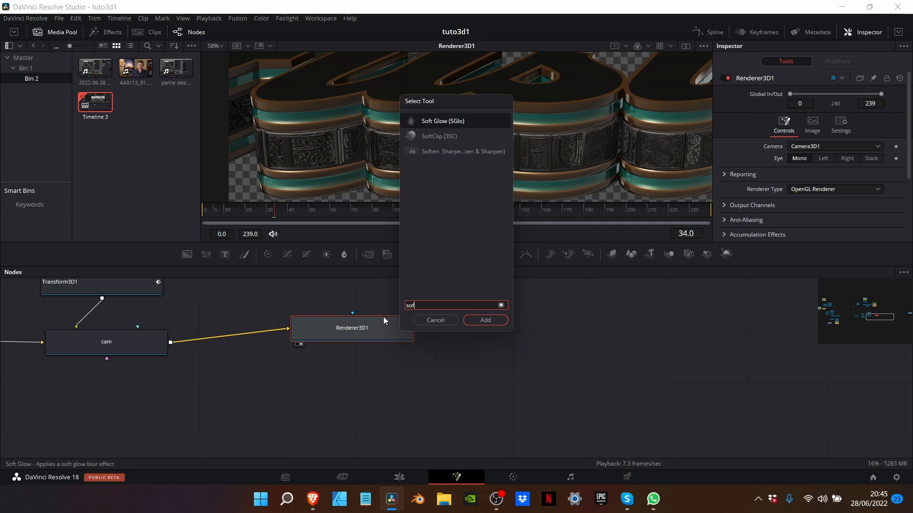
pyautogui.press('Return')
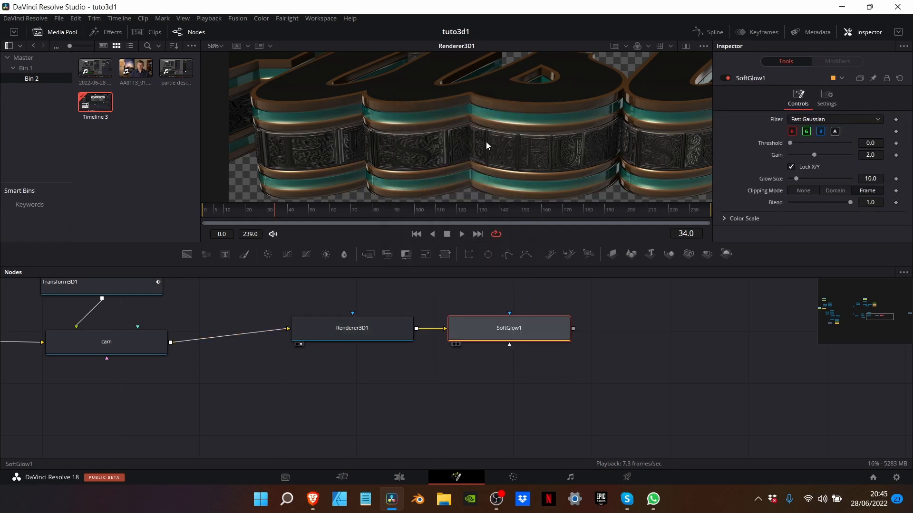
pyautogui.scroll(1, 574, 102)
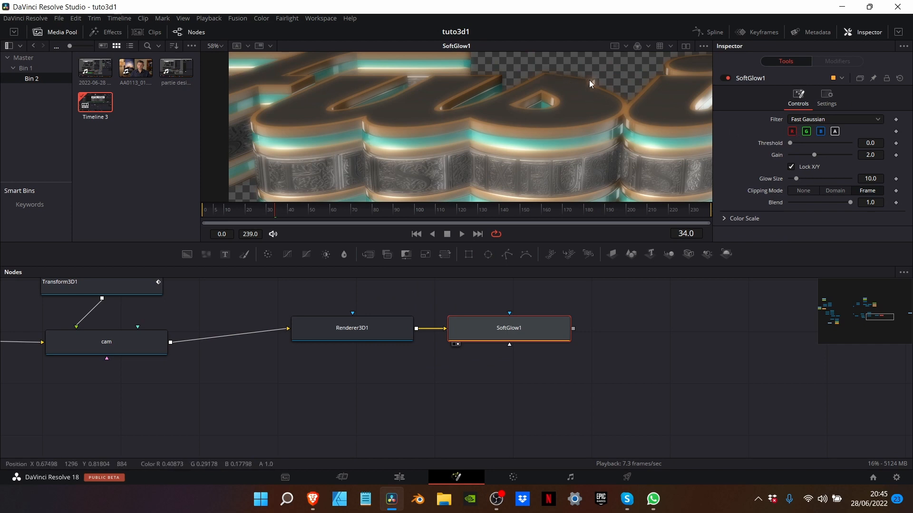
# Exclude alpha from SoftGlow1, set its threshold to about 0.126, and unlink the glow size to about 43.3 in X and 0 in Y
pyautogui.click(834, 132)
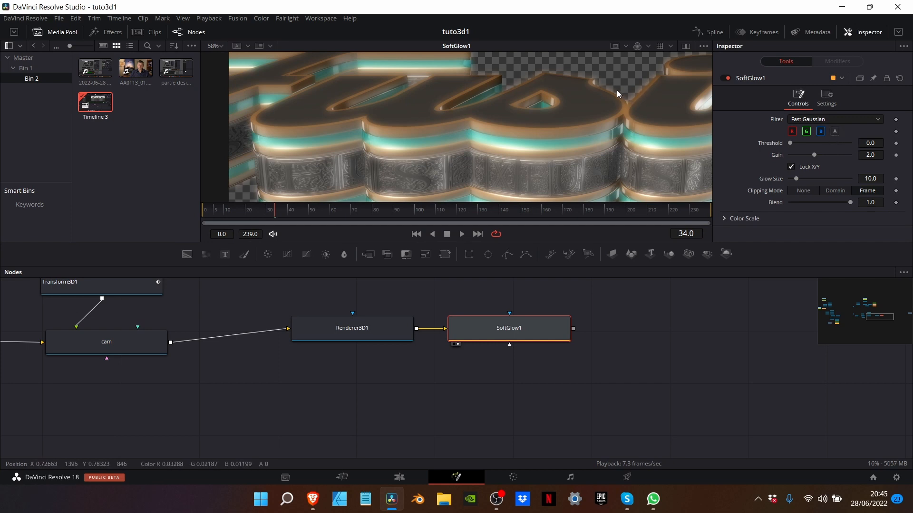
pyautogui.moveTo(790, 143); pyautogui.dragTo(797, 143)
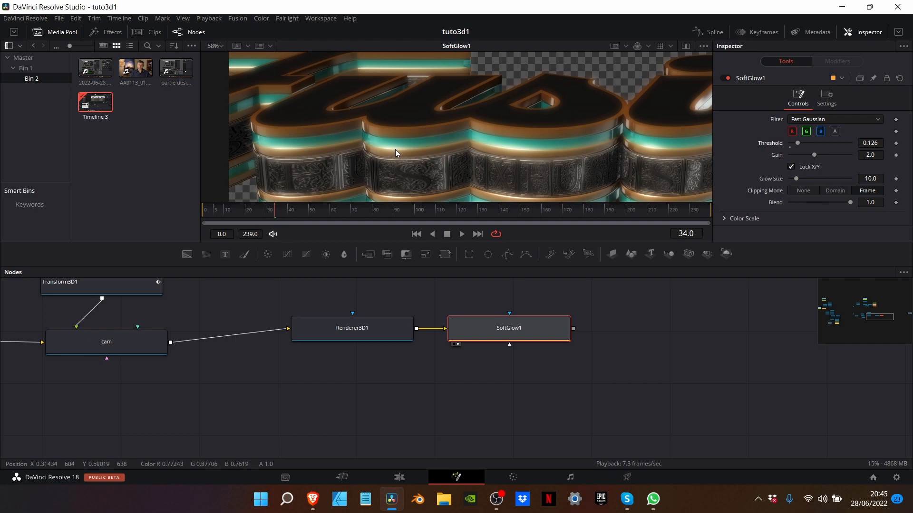
pyautogui.click(792, 167)
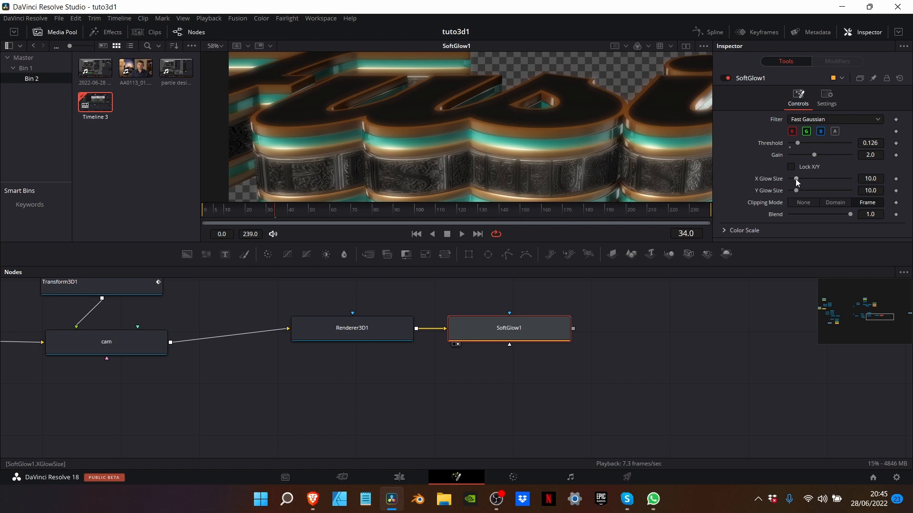
pyautogui.moveTo(796, 192); pyautogui.dragTo(816, 178)
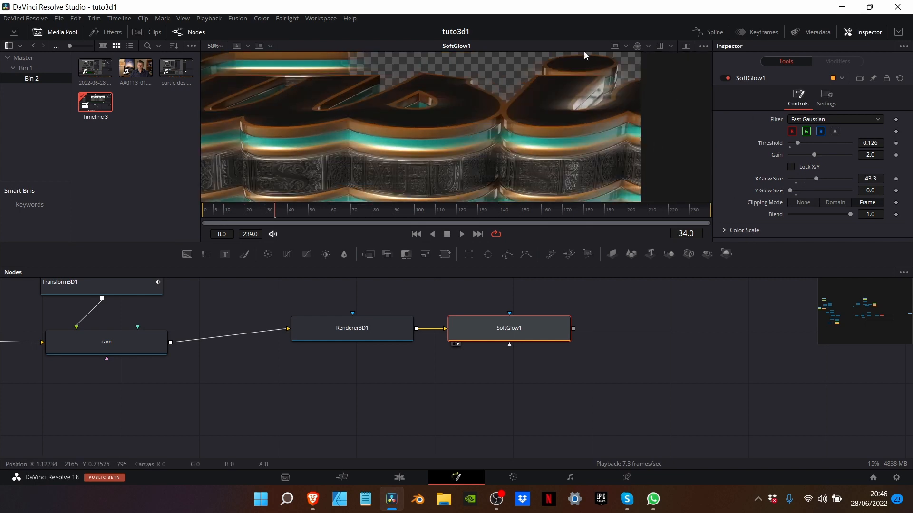
# Warm SoftGlow1's colour scale with red at about 1.118, green at about 0.882 and blue at about 0.441
pyautogui.click(723, 231)
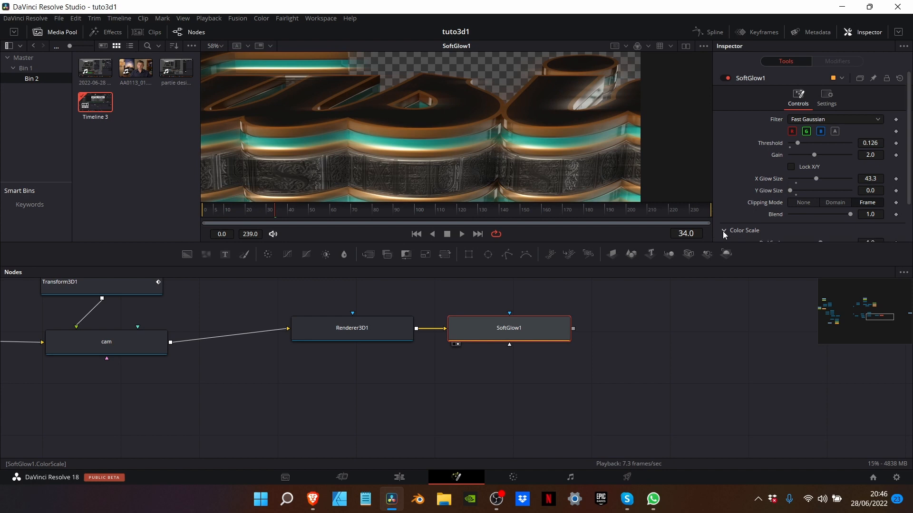
pyautogui.scroll(-2, 722, 231)
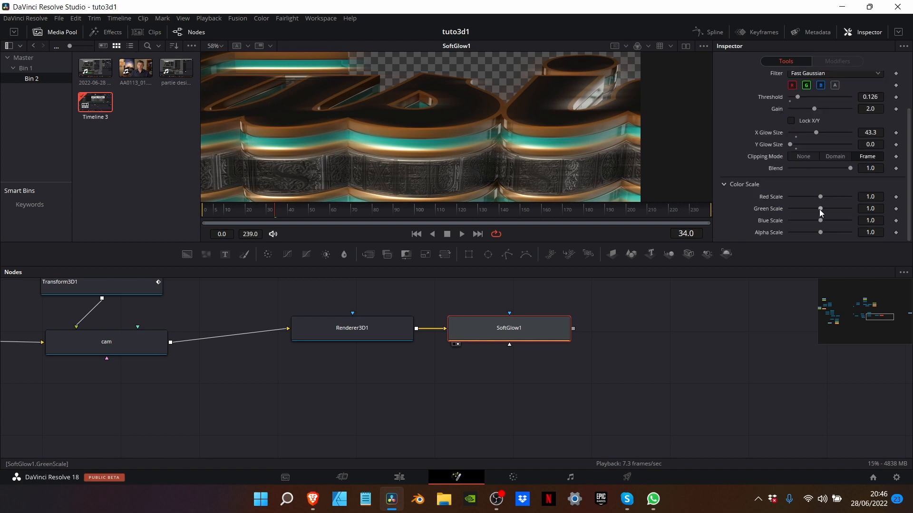
pyautogui.moveTo(820, 209)
pyautogui.mouseDown()
pyautogui.moveTo(819, 222)
pyautogui.moveTo(802, 220)
pyautogui.moveTo(824, 197)
pyautogui.mouseUp()
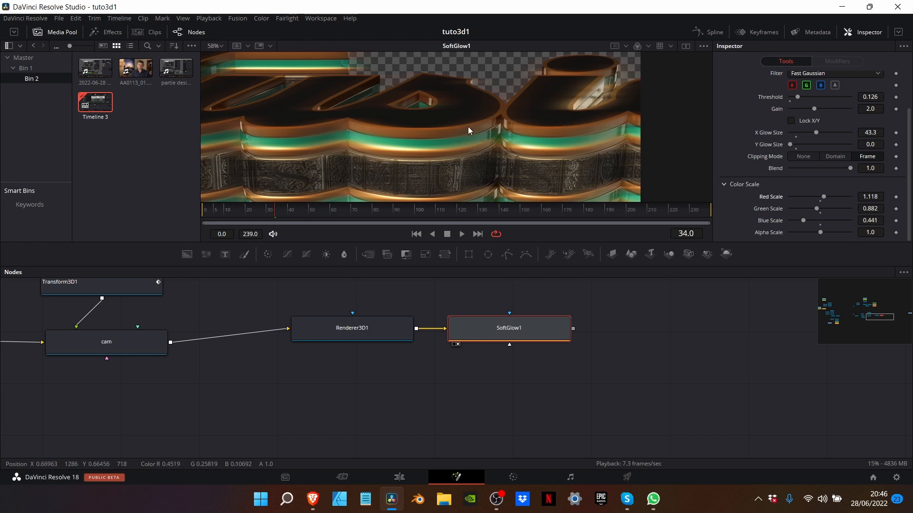
pyautogui.scroll(-2, 480, 150)
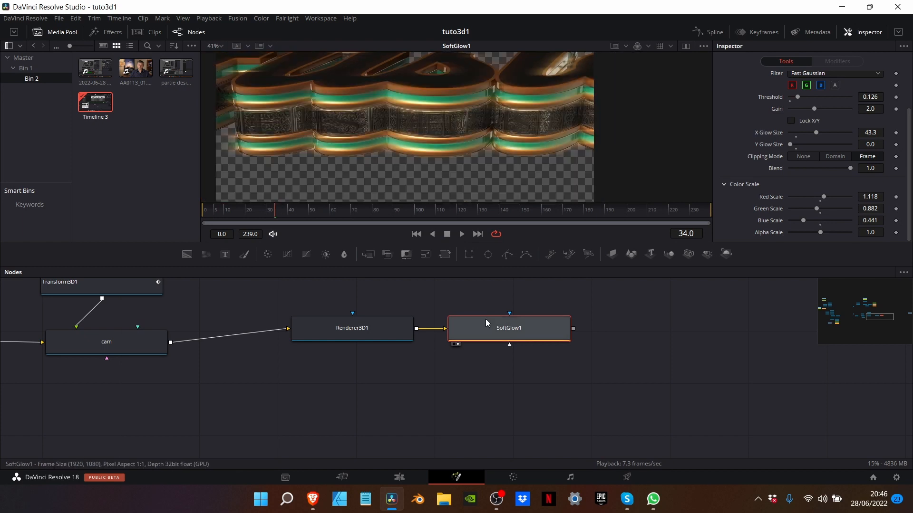
# Merge a Background node behind SoftGlow1, placing it above Merge1 in the node graph, and view Merge1 with the glow as foreground
pyautogui.moveTo(486, 320)
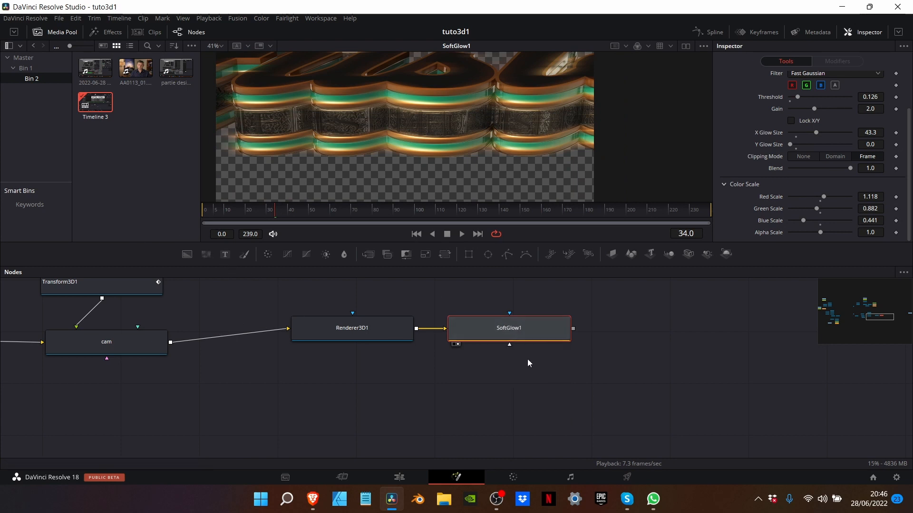
pyautogui.click(187, 257)
pyautogui.scroll(1, 561, 379)
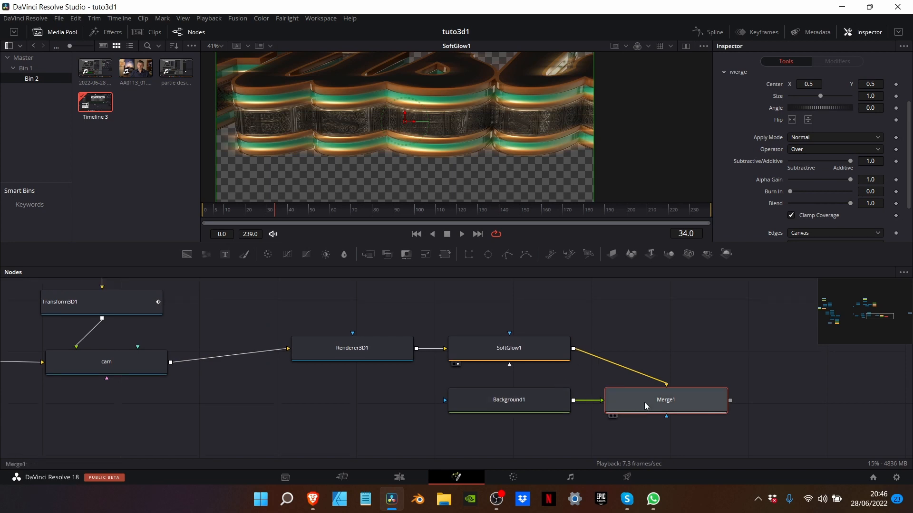
pyautogui.moveTo(645, 403); pyautogui.dragTo(642, 354)
pyautogui.moveTo(520, 408); pyautogui.dragTo(668, 304)
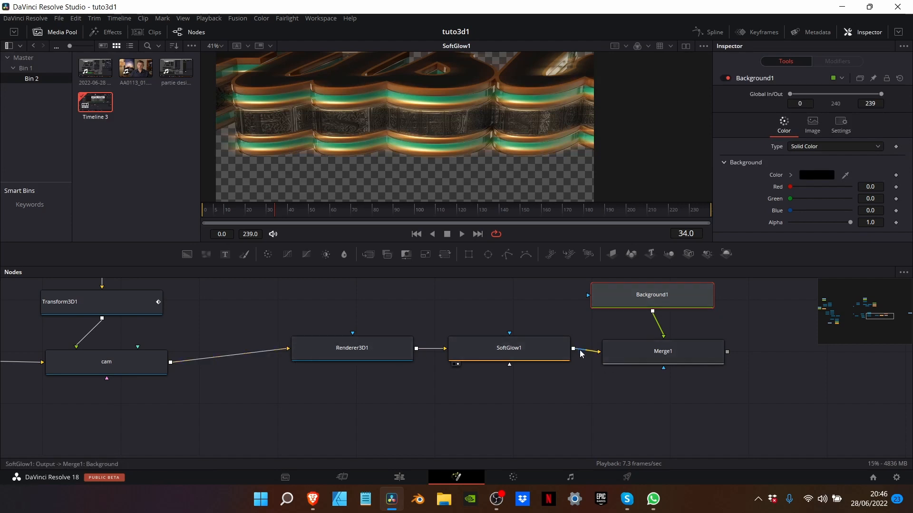
pyautogui.press('1')
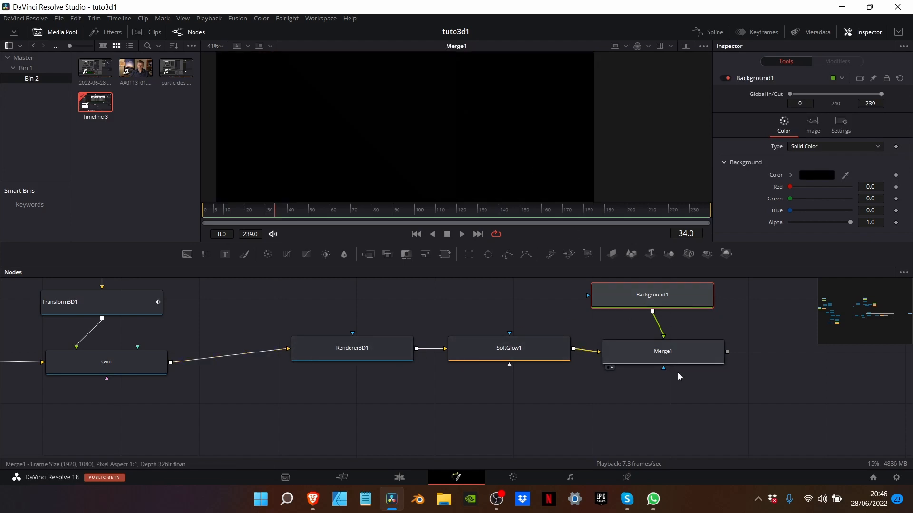
pyautogui.click(651, 359)
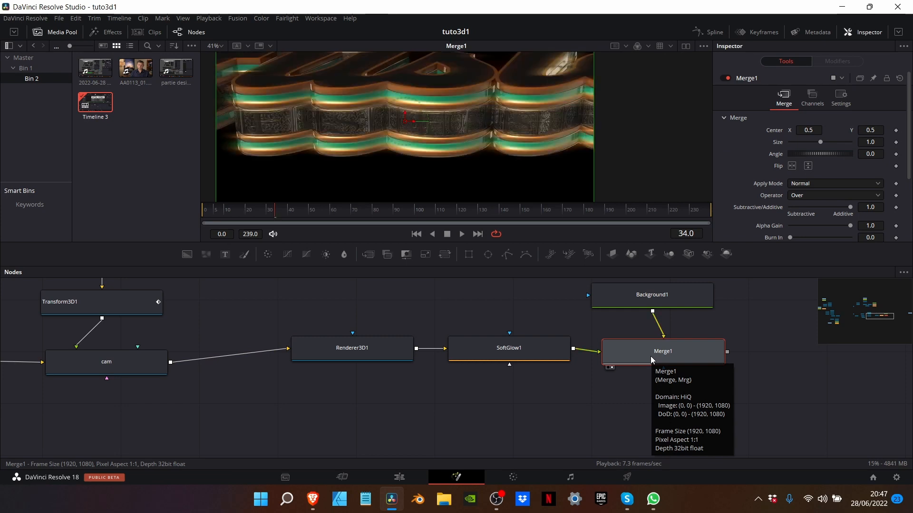
# Set Background1's colour type to Four Corner
pyautogui.click(648, 303)
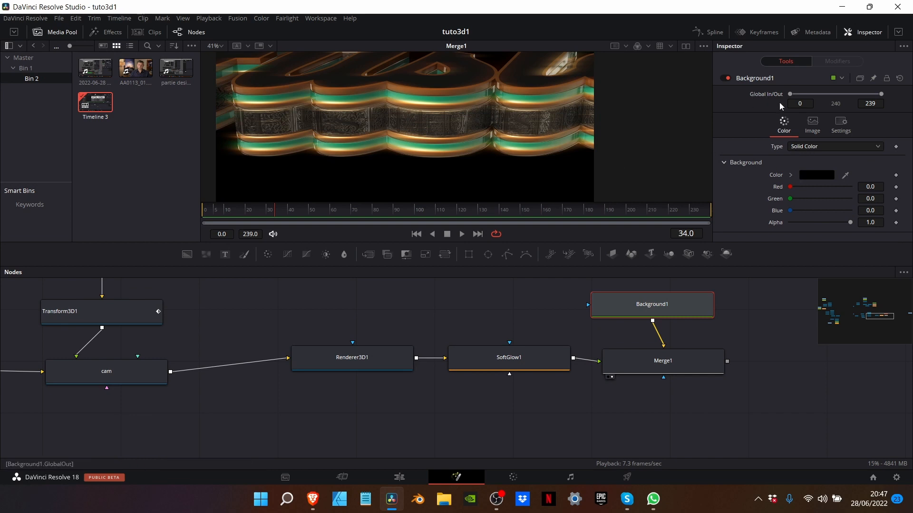
pyautogui.click(794, 148)
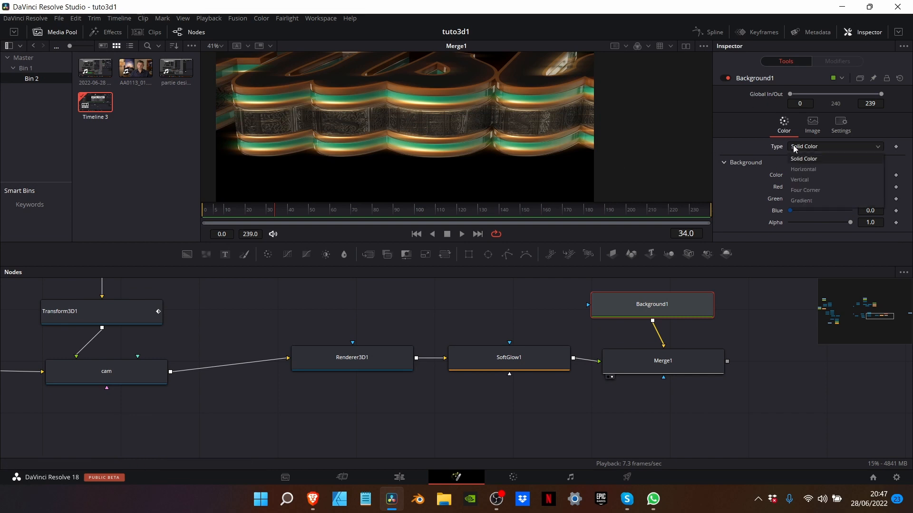
pyautogui.press('Escape')
pyautogui.click(800, 189)
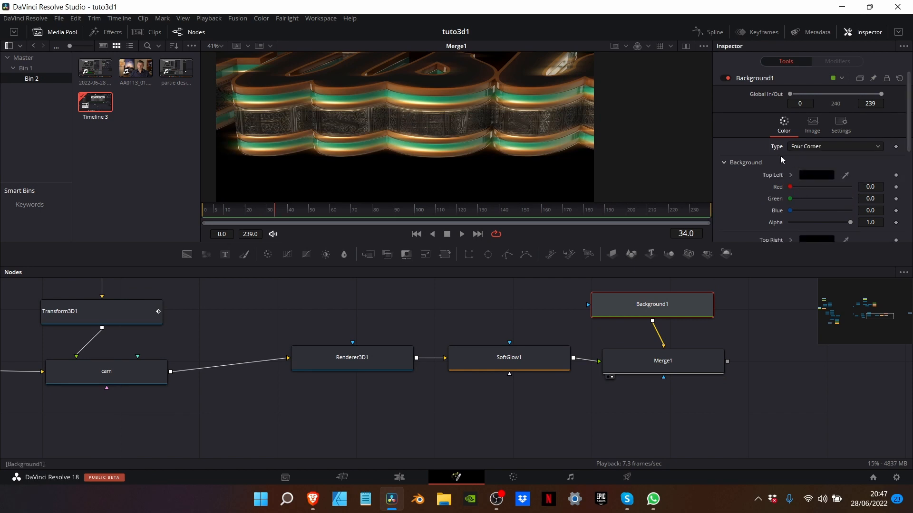
# Give Background1's top-left corner the saved custom orange and darken it to a very dark brown
pyautogui.click(791, 175)
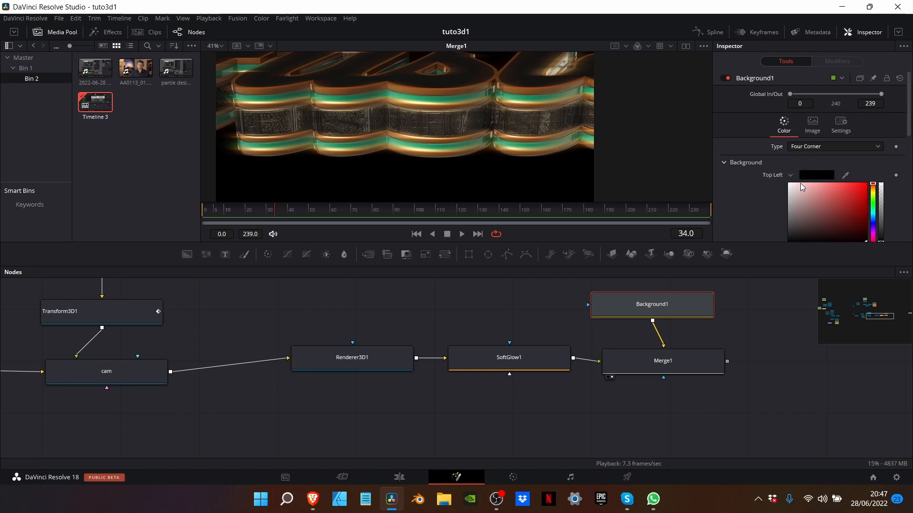
pyautogui.click(872, 191)
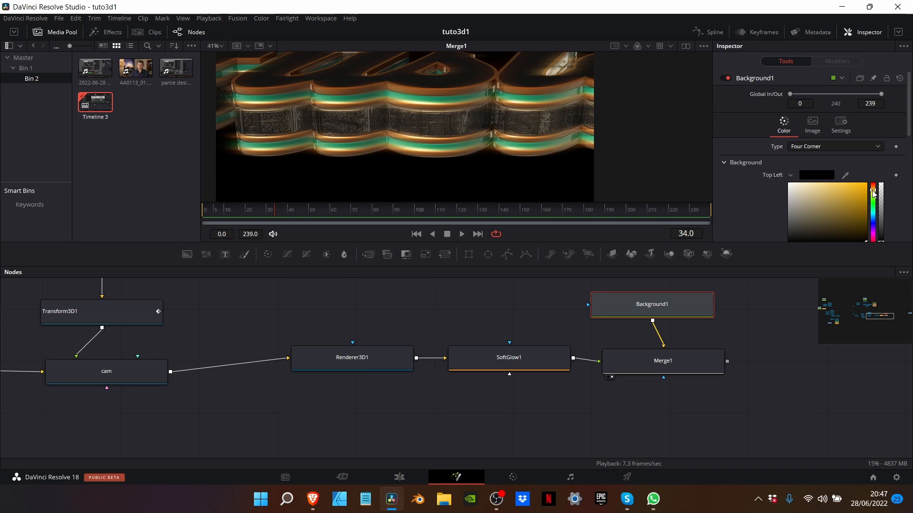
pyautogui.click(816, 174)
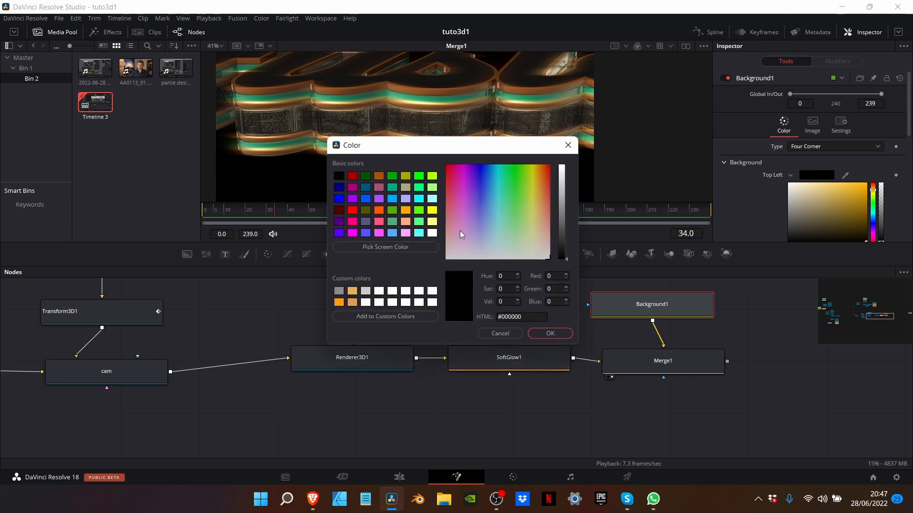
pyautogui.click(352, 302)
pyautogui.click(550, 334)
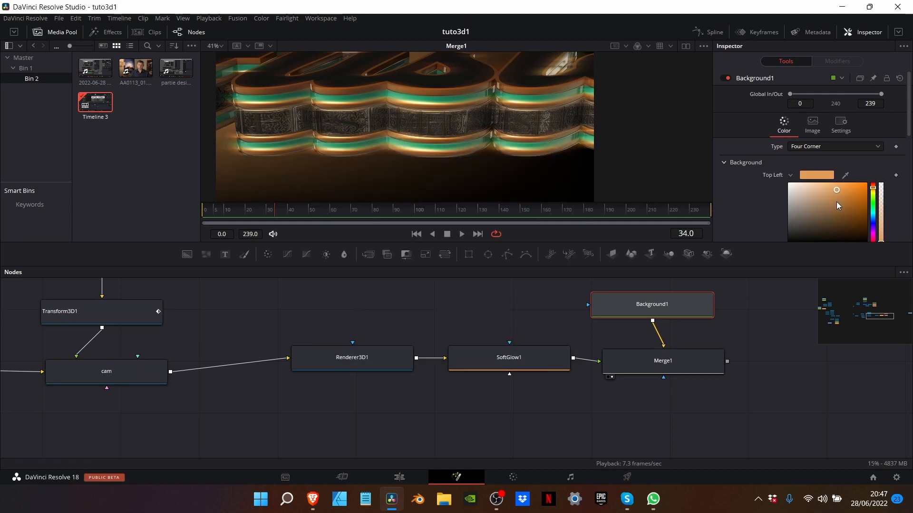
pyautogui.moveTo(838, 205); pyautogui.dragTo(833, 227)
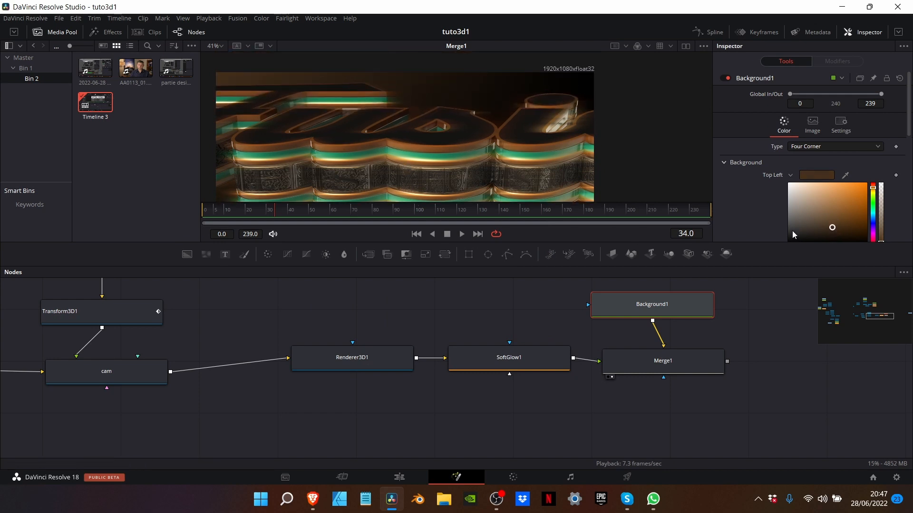
pyautogui.moveTo(832, 228); pyautogui.dragTo(833, 236)
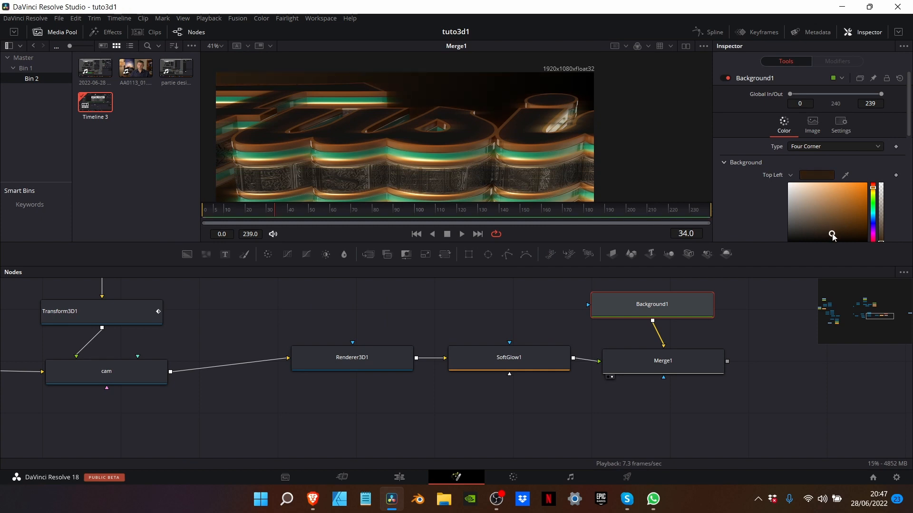
pyautogui.scroll(-3, 494, 157)
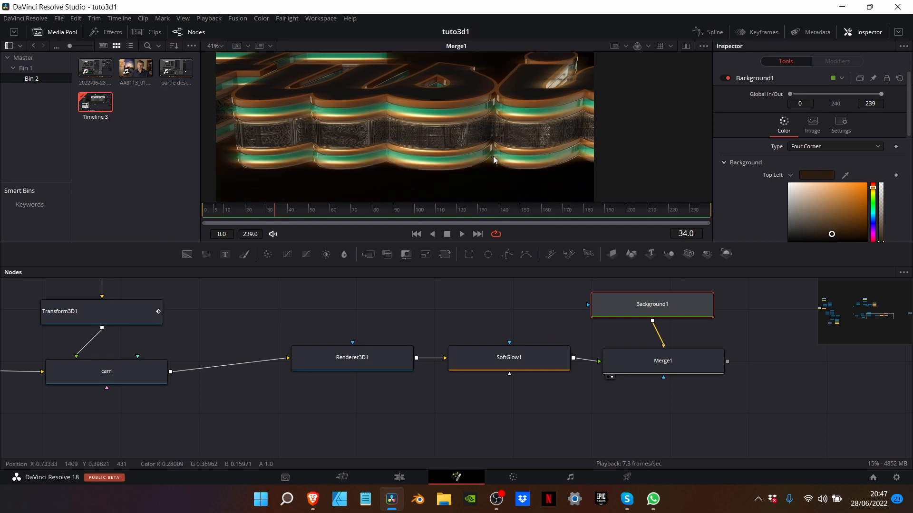
# Show Renderer3D1 in the viewer and choose Camera3D1 as its render camera
pyautogui.click(618, 285)
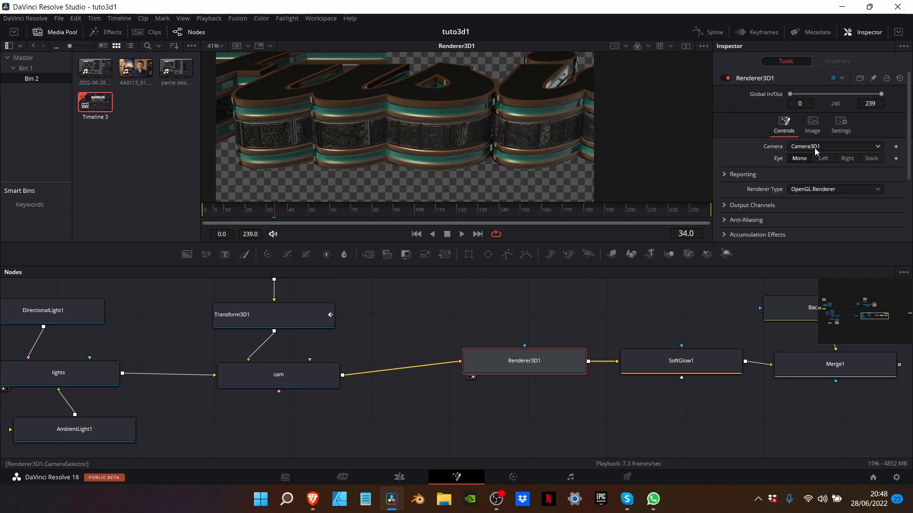
pyautogui.click(800, 149)
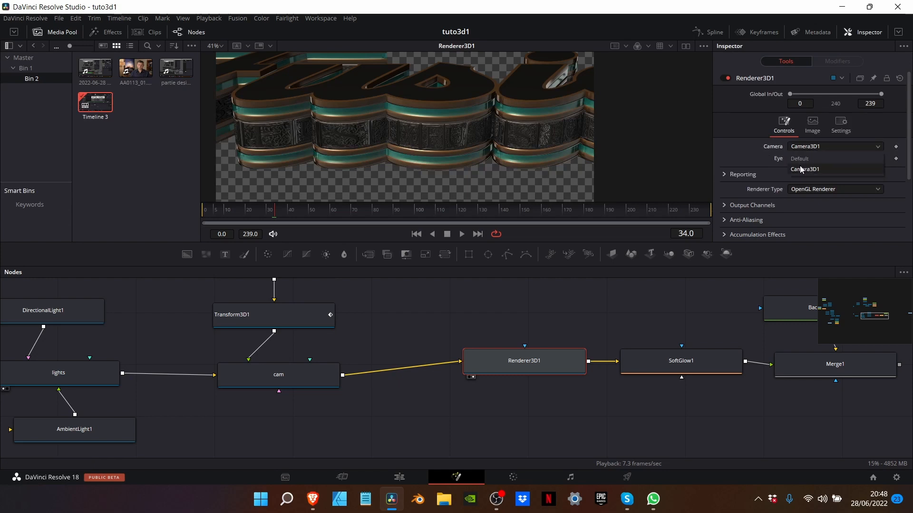
pyautogui.click(801, 170)
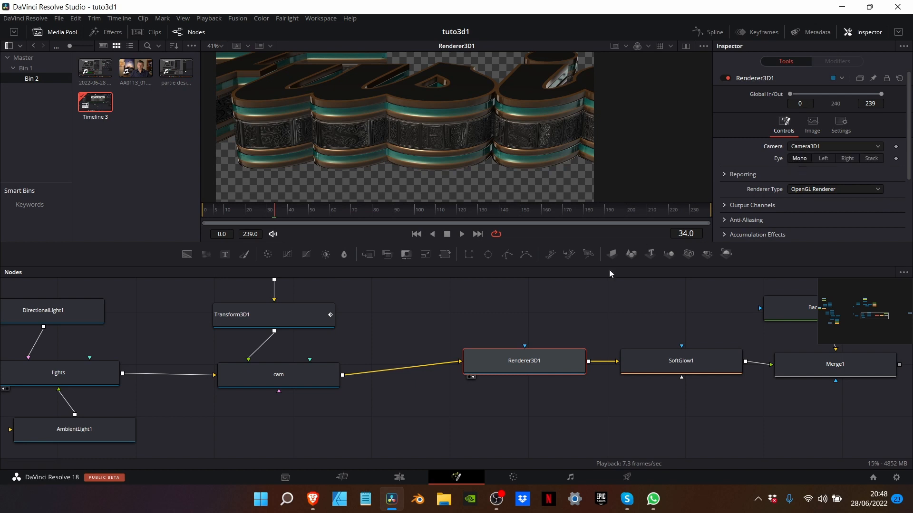
# Duplicate the Renderer3D1, SoftGlow1, Background1 and Merge1 nodes as a second branch below the original chain
pyautogui.scroll(-1, 546, 307)
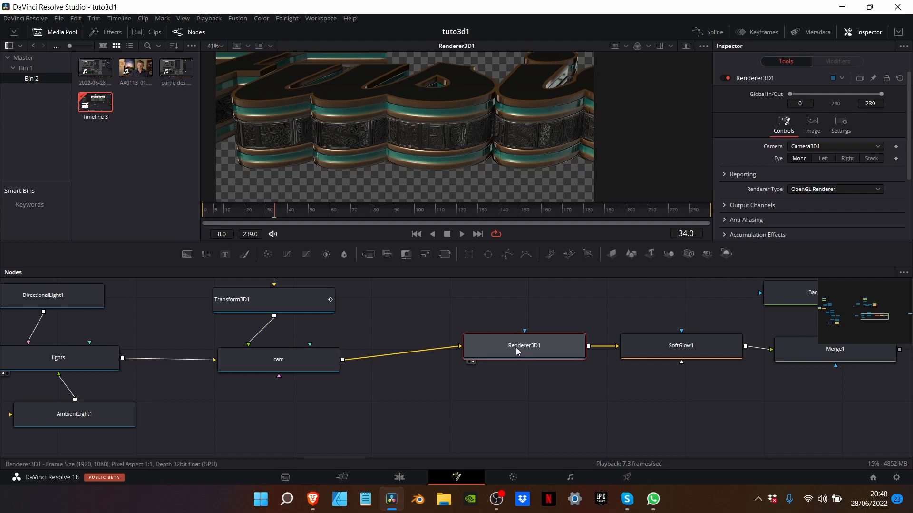
pyautogui.scroll(-4, 516, 351)
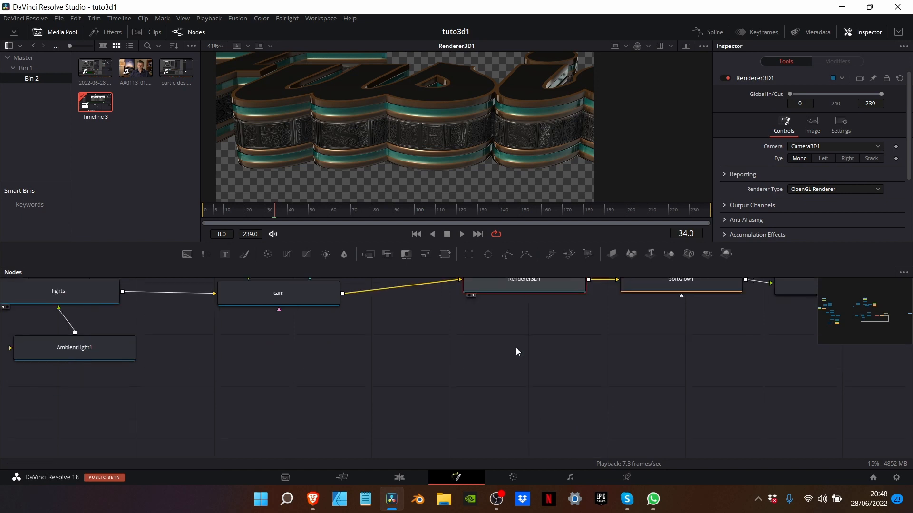
pyautogui.scroll(3, 516, 345)
pyautogui.scroll(3, 524, 351)
pyautogui.hscroll(10, 524, 351)
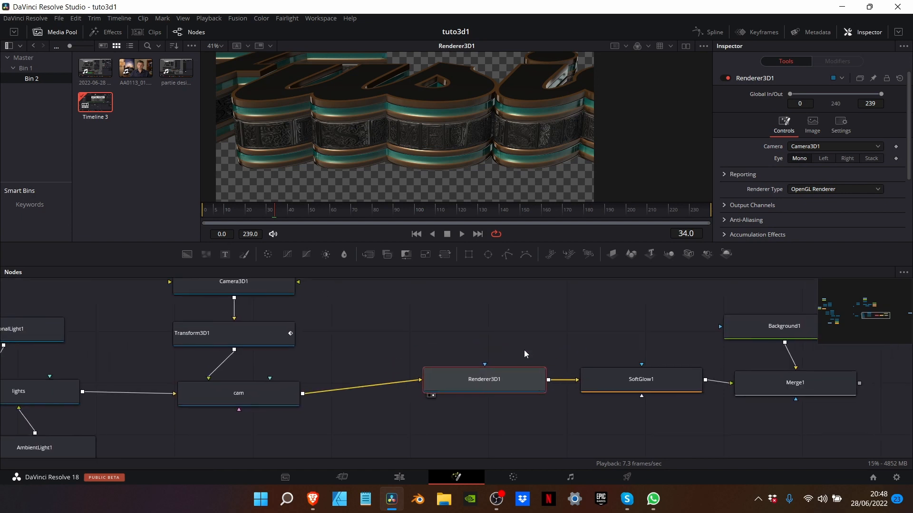
pyautogui.click(300, 316)
pyautogui.moveTo(420, 326); pyautogui.dragTo(643, 384)
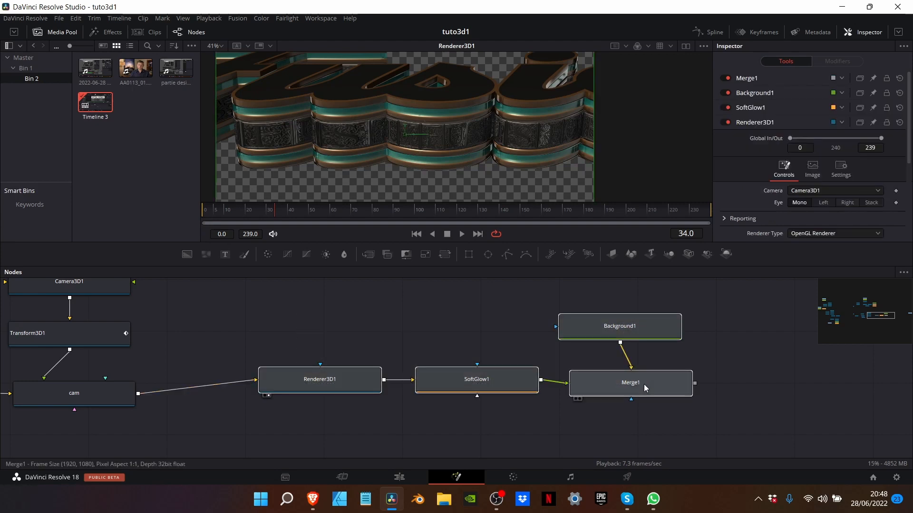
pyautogui.scroll(-8, 643, 384)
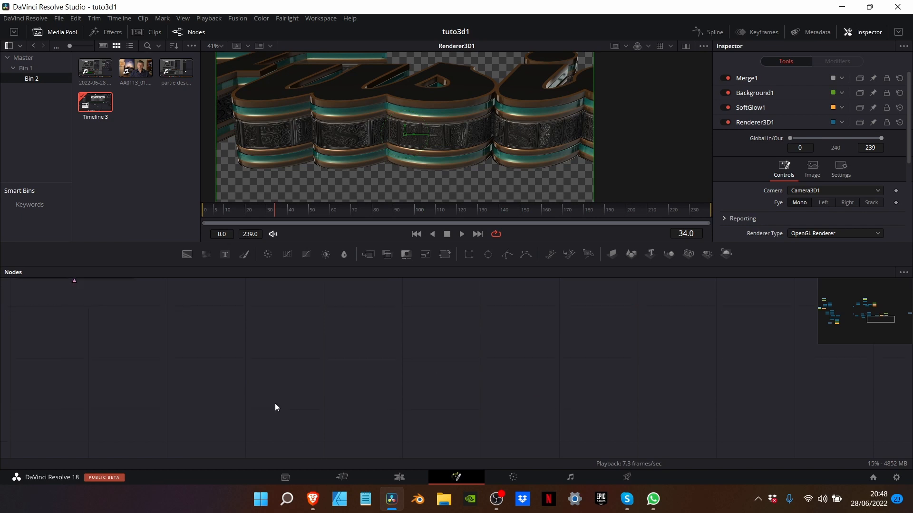
pyautogui.scroll(2, 301, 332)
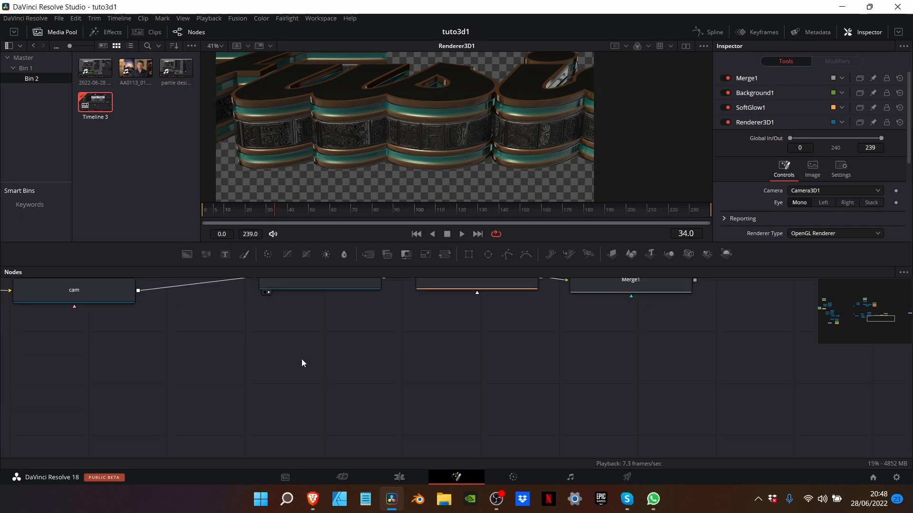
pyautogui.hotkey('ctrl', 'v')
pyautogui.moveTo(317, 421); pyautogui.dragTo(657, 422)
pyautogui.click(172, 327)
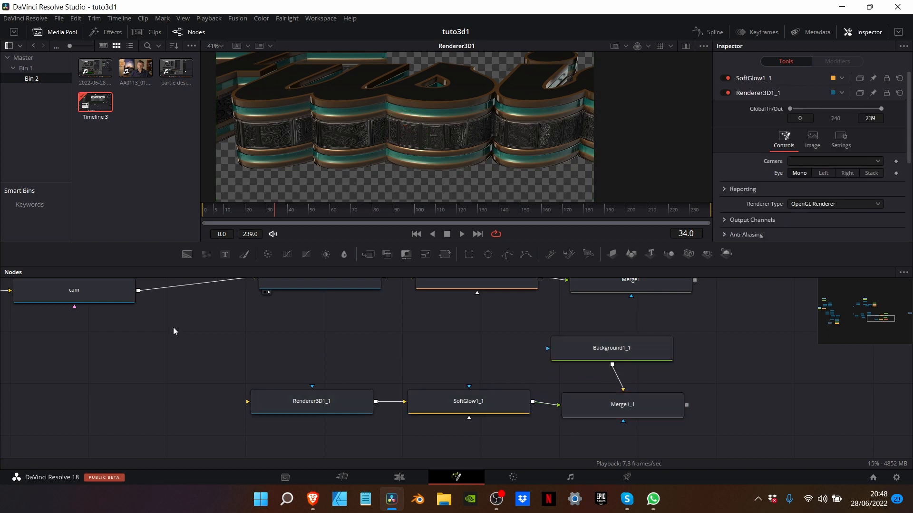
# Place the duplicated background beneath its merge node and connect the cam node's output to the duplicated renderer
pyautogui.scroll(-1, 578, 352)
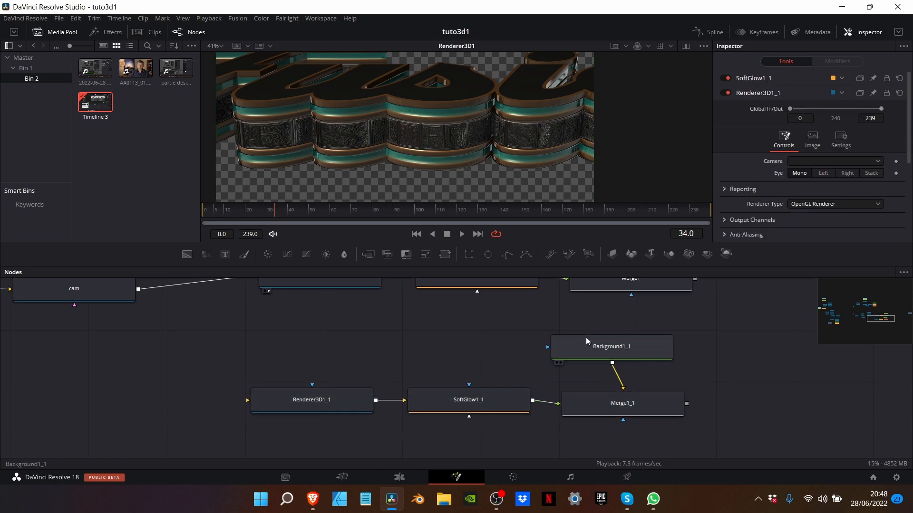
pyautogui.moveTo(586, 345); pyautogui.dragTo(606, 446)
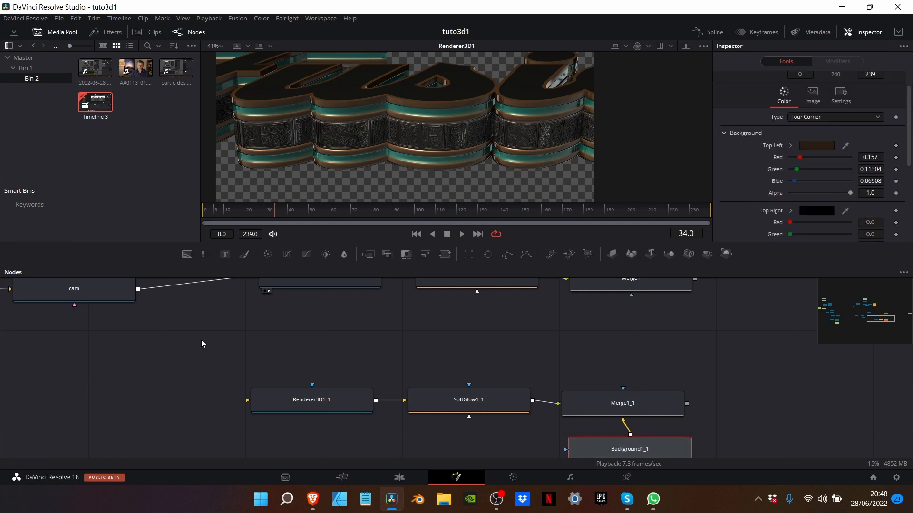
pyautogui.scroll(3, 358, 346)
pyautogui.scroll(-1, 358, 346)
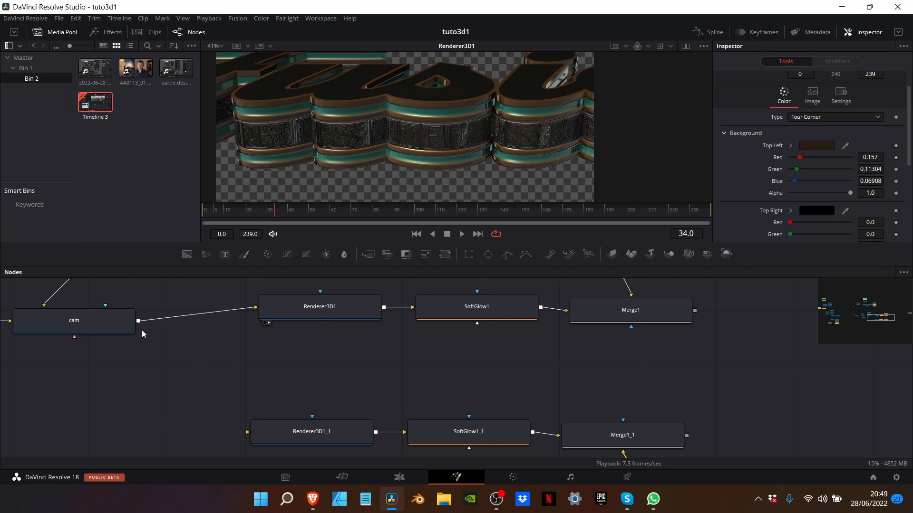
pyautogui.moveTo(137, 320); pyautogui.dragTo(299, 431)
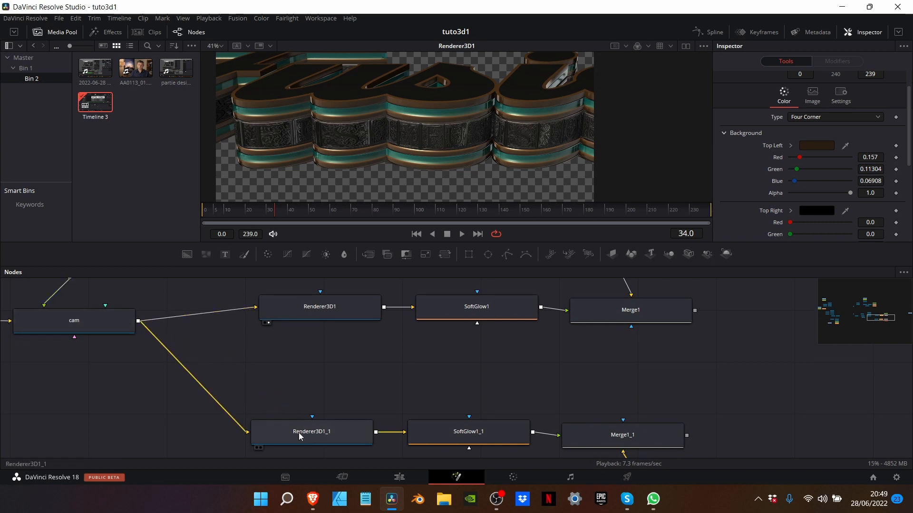
# Rename the duplicated renderer node as Renderer3D2
pyautogui.click(298, 432)
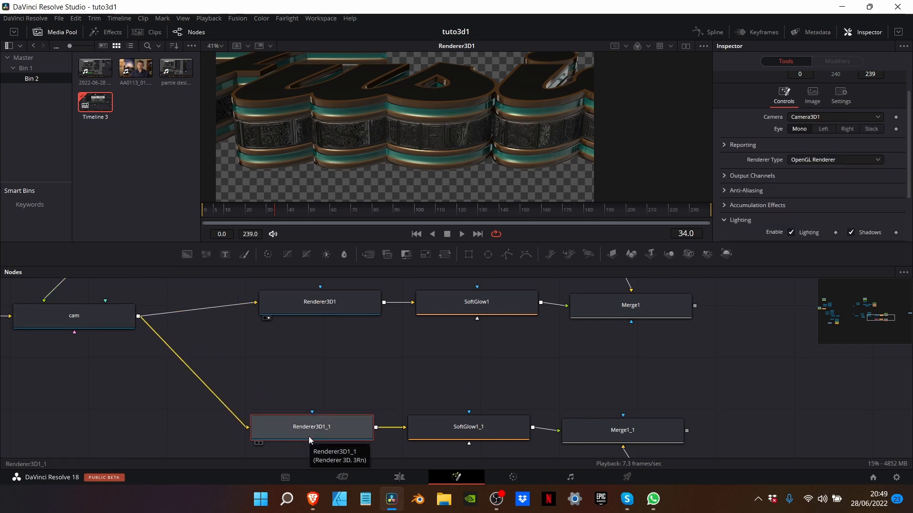
pyautogui.press('F2')
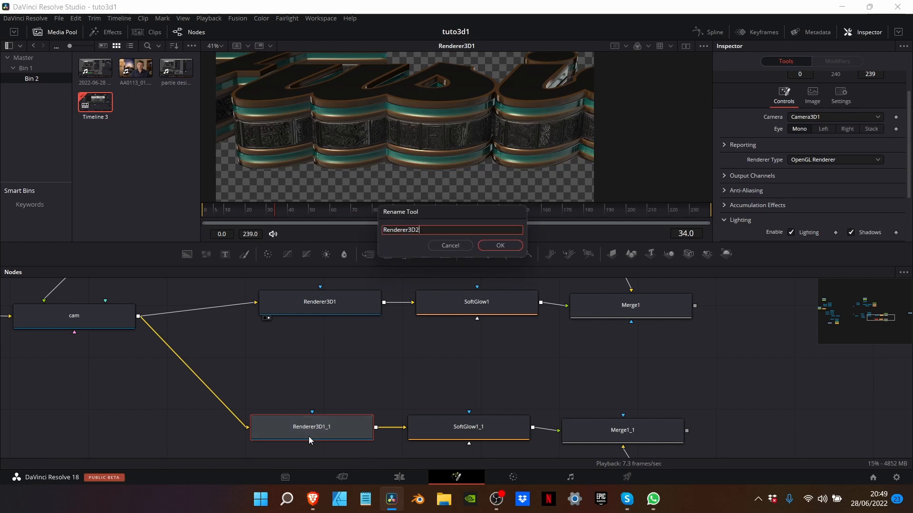
pyautogui.write('2')
pyautogui.press('Return')
# Duplicate Camera3D1 below the cam node and connect the copy to cam as another scene input
pyautogui.hscroll(-5, 247, 407)
pyautogui.scroll(3, 246, 407)
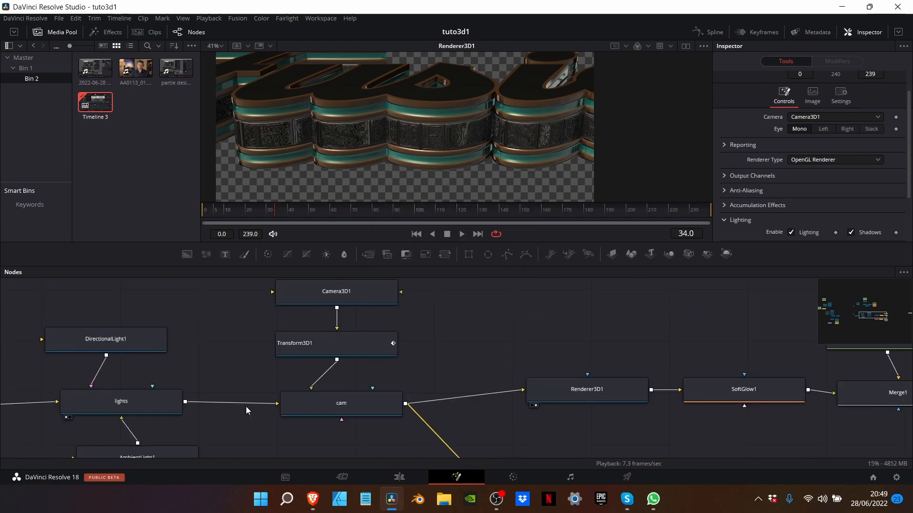
pyautogui.scroll(-3, 364, 380)
pyautogui.scroll(2, 364, 381)
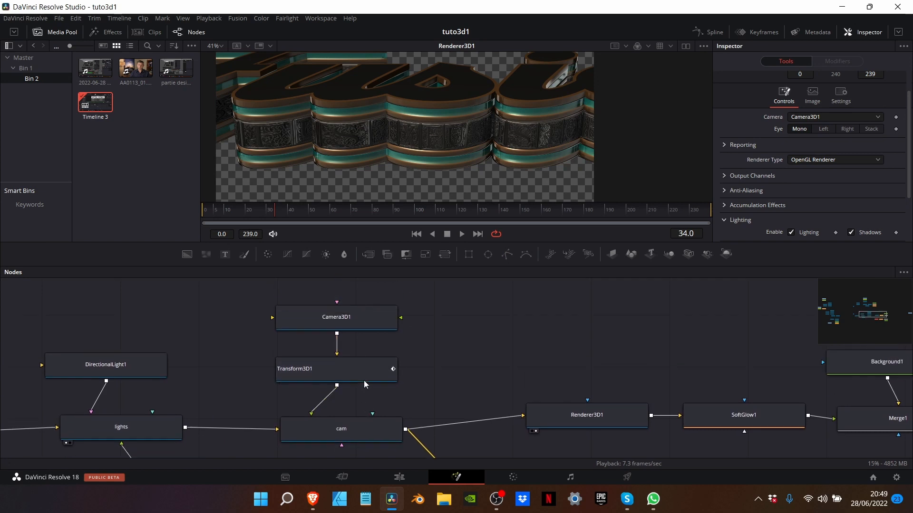
pyautogui.click(357, 322)
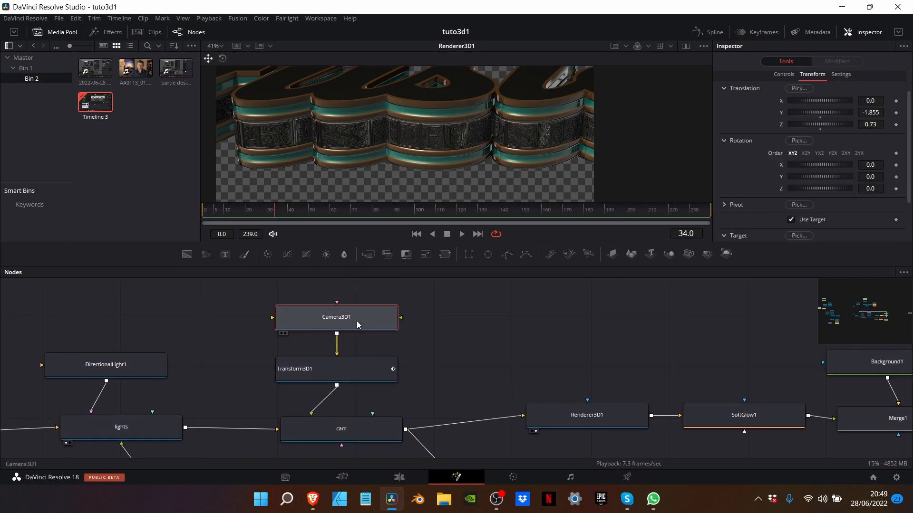
pyautogui.scroll(-5, 356, 320)
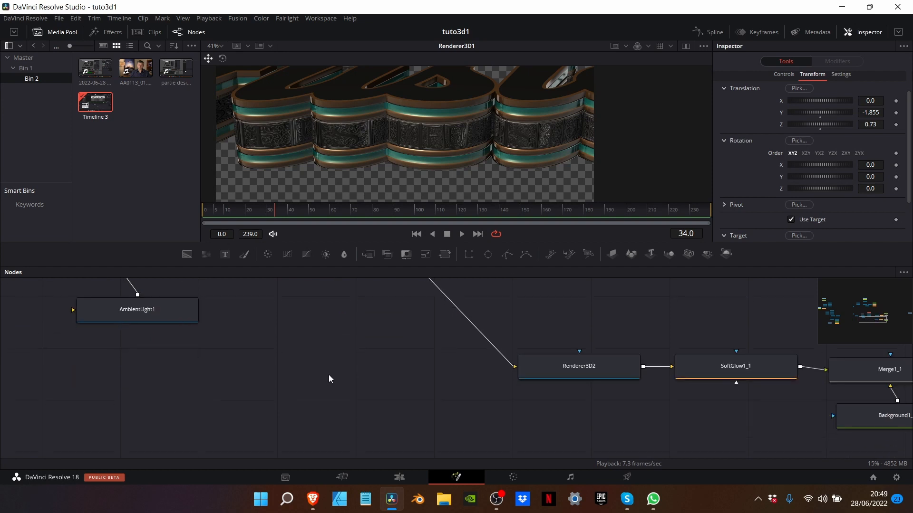
pyautogui.hotkey('ctrl', 'v')
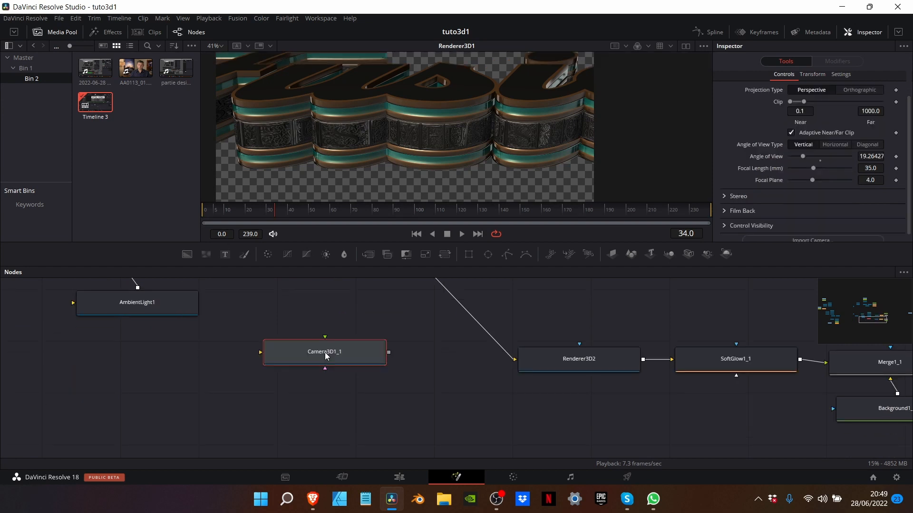
pyautogui.scroll(2, 338, 356)
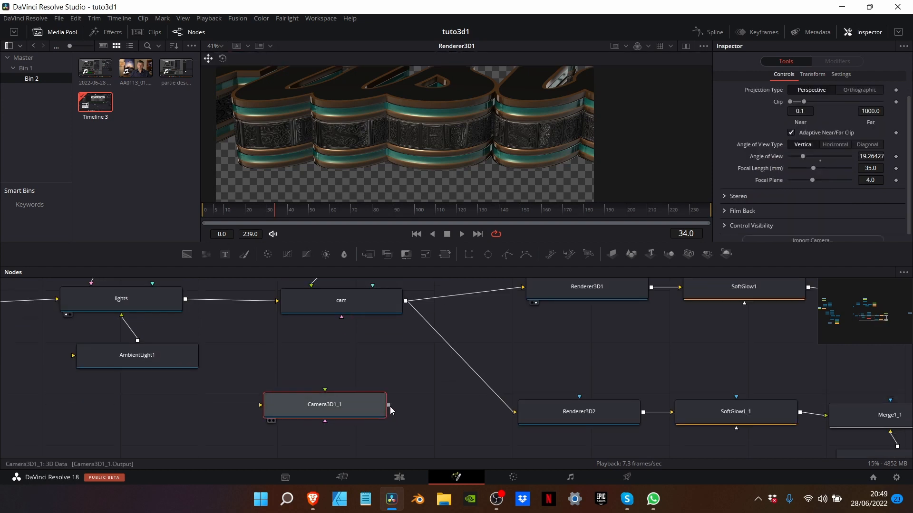
pyautogui.moveTo(389, 405); pyautogui.dragTo(364, 308)
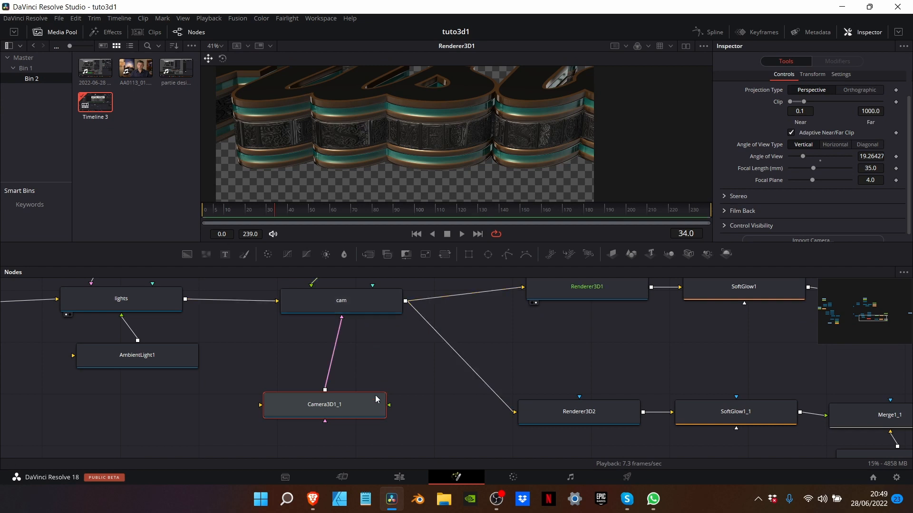
# Choose Camera3D1_1 as Renderer3D2's camera and show Renderer3D2 in the viewer
pyautogui.click(578, 413)
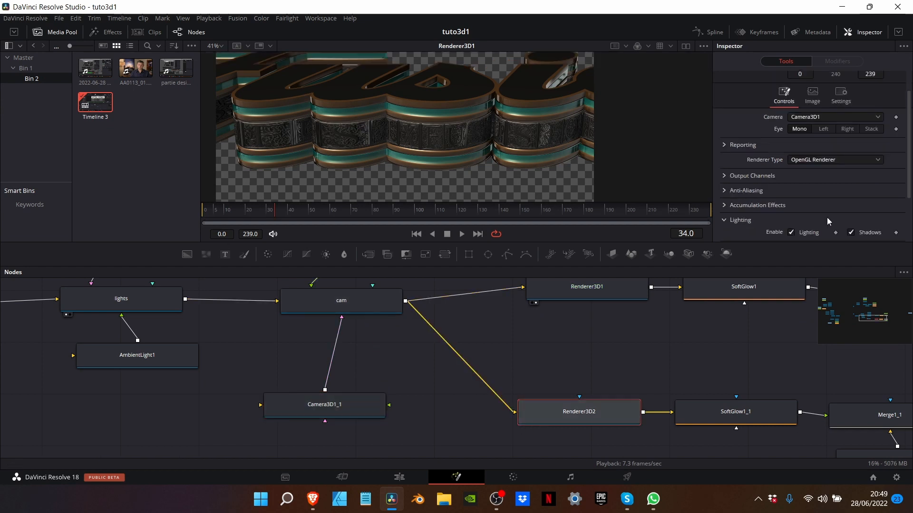
pyautogui.click(807, 119)
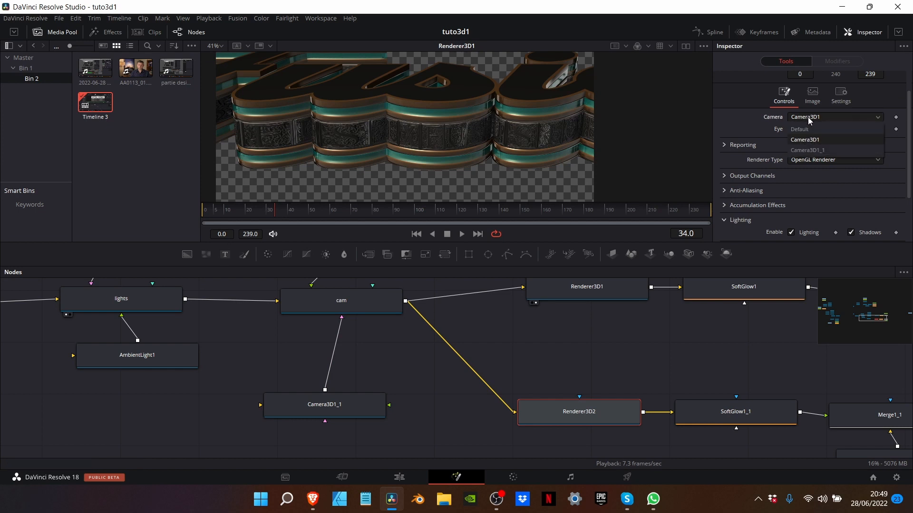
pyautogui.click(811, 150)
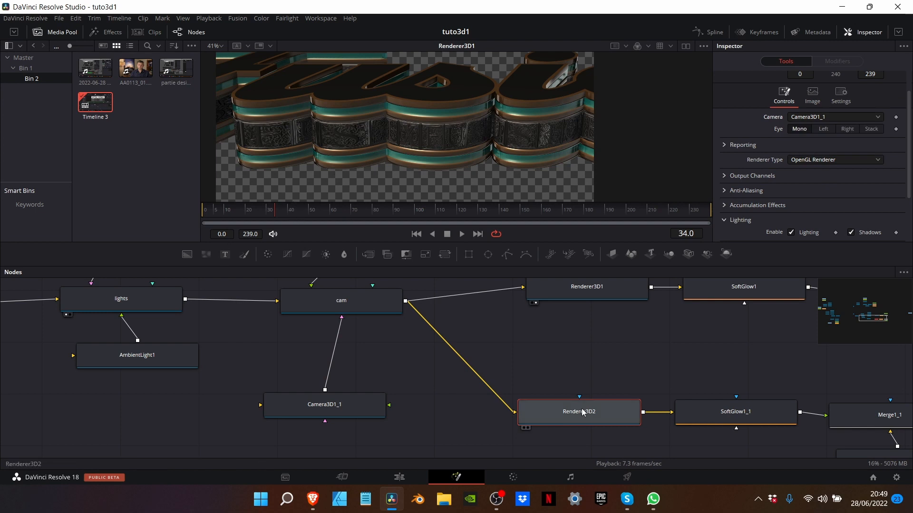
pyautogui.moveTo(581, 409); pyautogui.dragTo(475, 200)
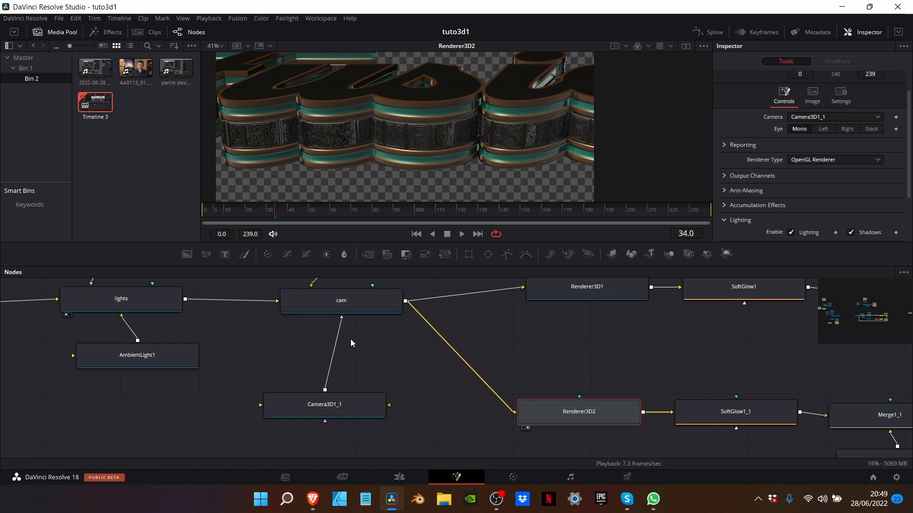
# Animate Camera3D1_1's Z translation with keyframes of 0.73 at frame 80 and 7.69 at frame 239
pyautogui.scroll(3, 337, 328)
pyautogui.scroll(-4, 334, 340)
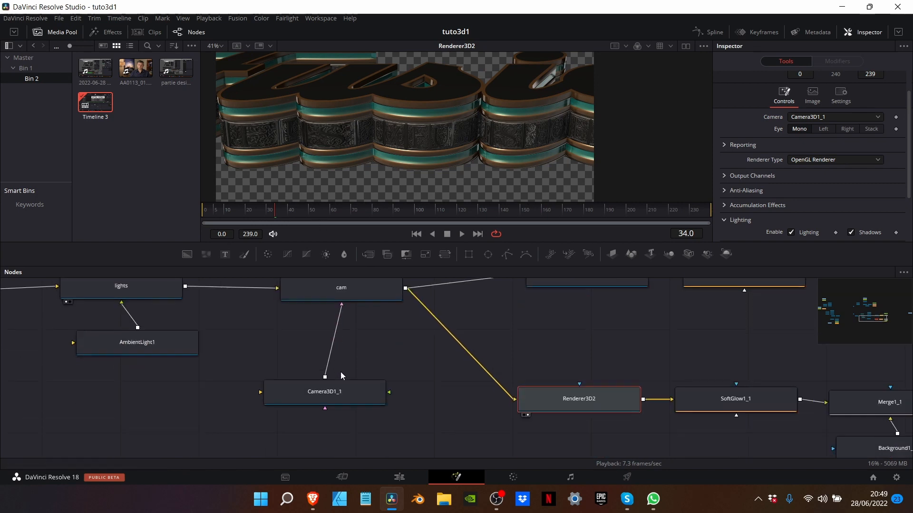
pyautogui.click(341, 386)
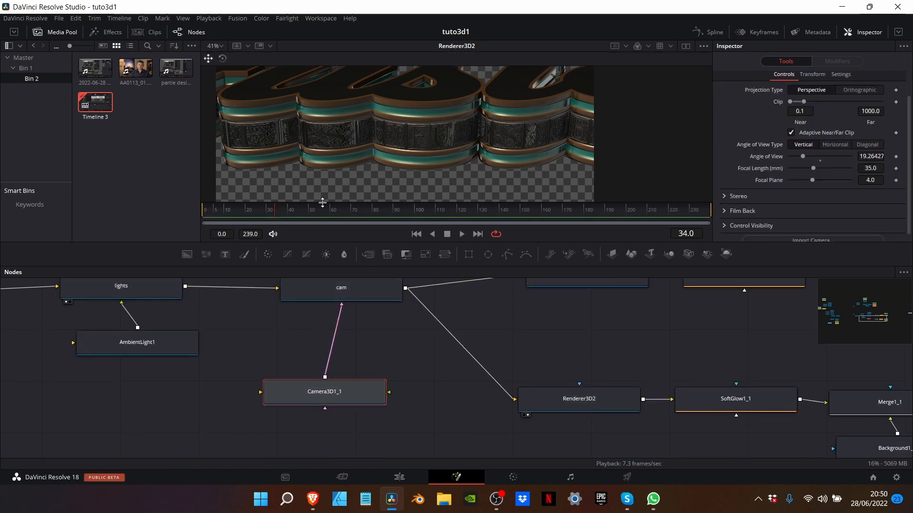
pyautogui.moveTo(325, 210); pyautogui.dragTo(372, 219)
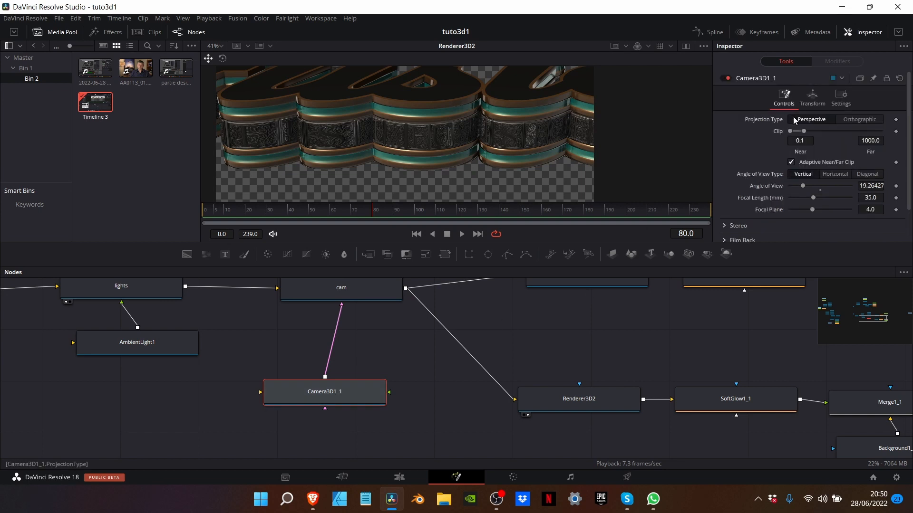
pyautogui.click(811, 102)
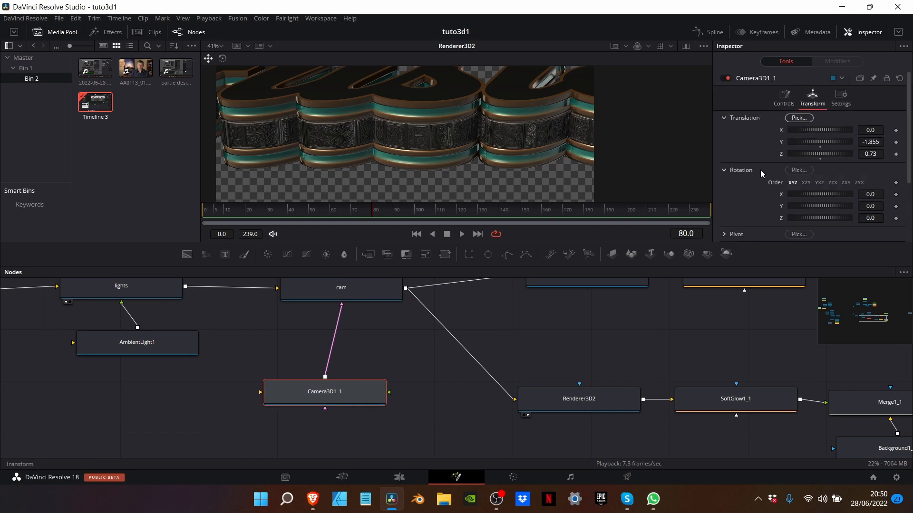
pyautogui.scroll(-3, 740, 182)
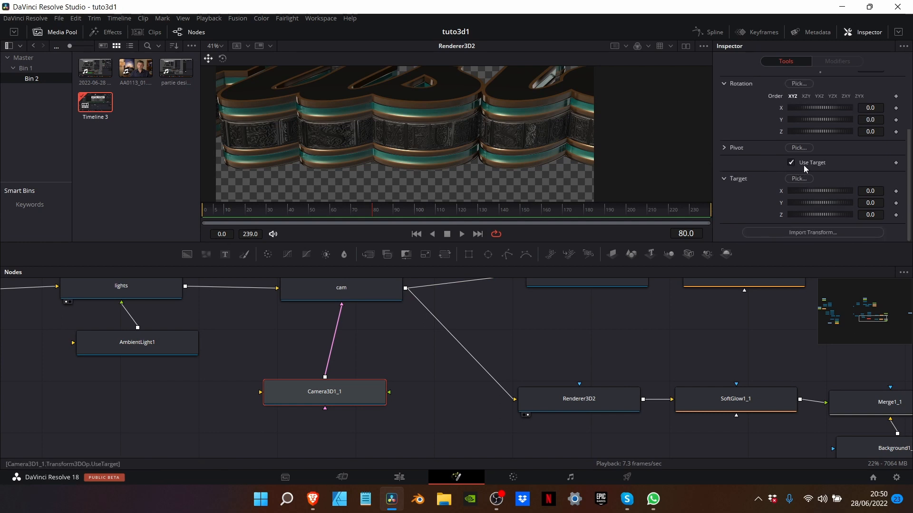
pyautogui.scroll(3, 768, 167)
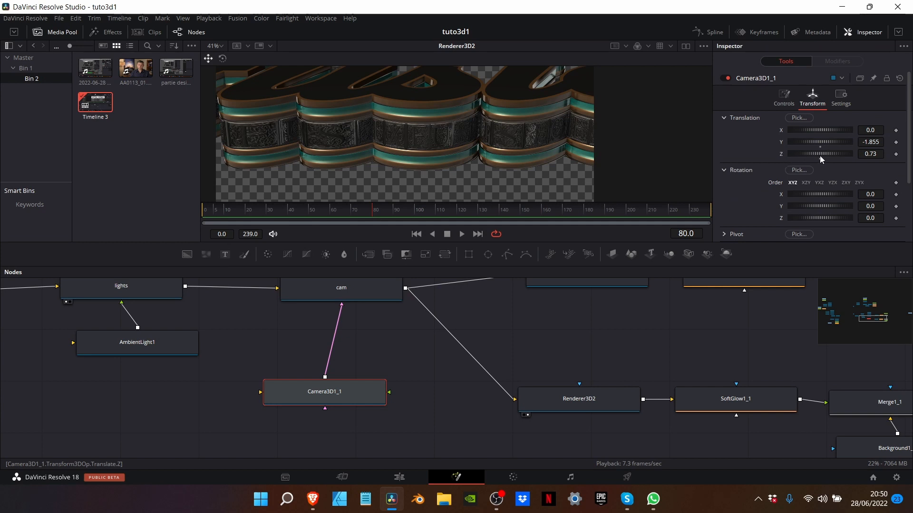
pyautogui.click(896, 154)
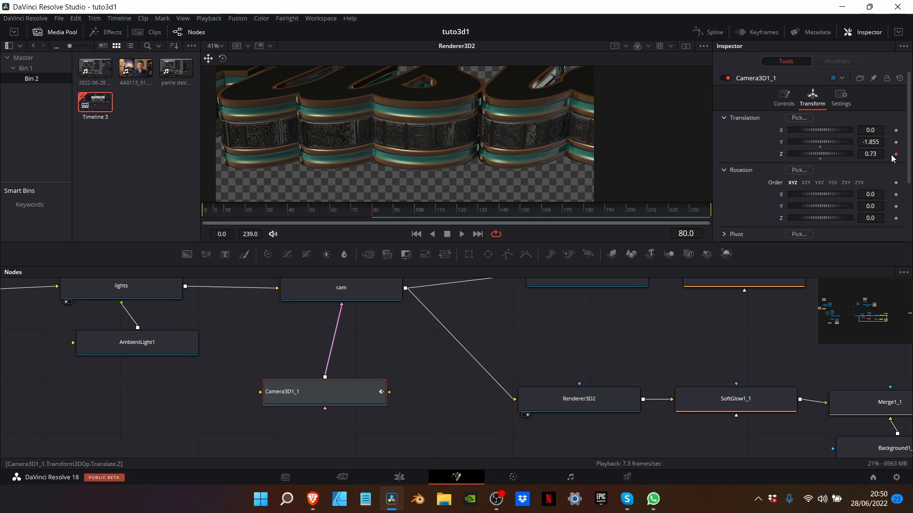
pyautogui.moveTo(541, 219); pyautogui.dragTo(697, 219)
pyautogui.moveTo(825, 155); pyautogui.dragTo(849, 159)
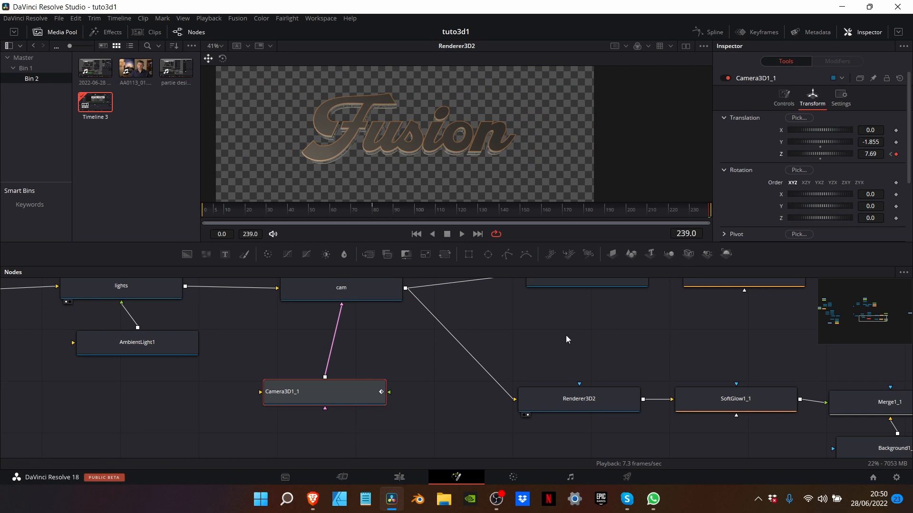
# Smooth Camera3D1_1's Z Offset keyframes in the Spline editor and extend the last keyframe's handle back to about frame 100
pyautogui.hscroll(5, 566, 335)
pyautogui.hscroll(2, 566, 335)
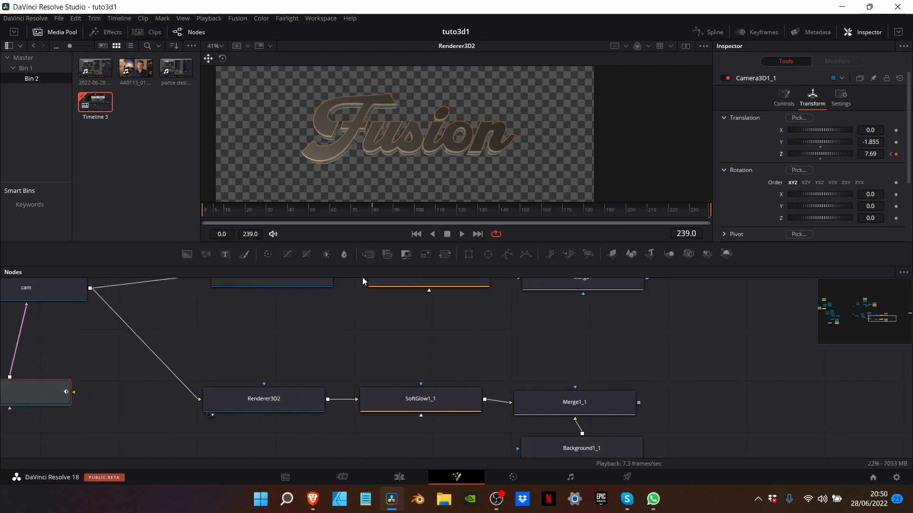
pyautogui.click(708, 32)
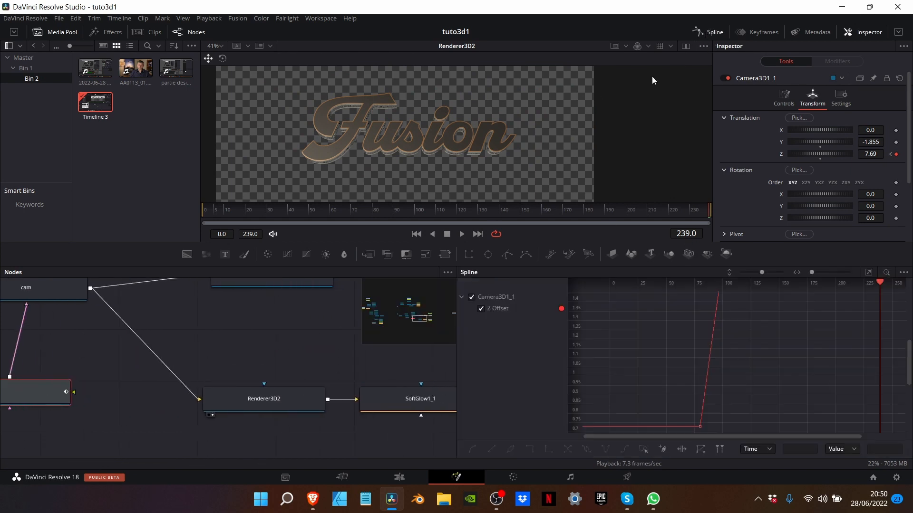
pyautogui.hscroll(-8, 227, 382)
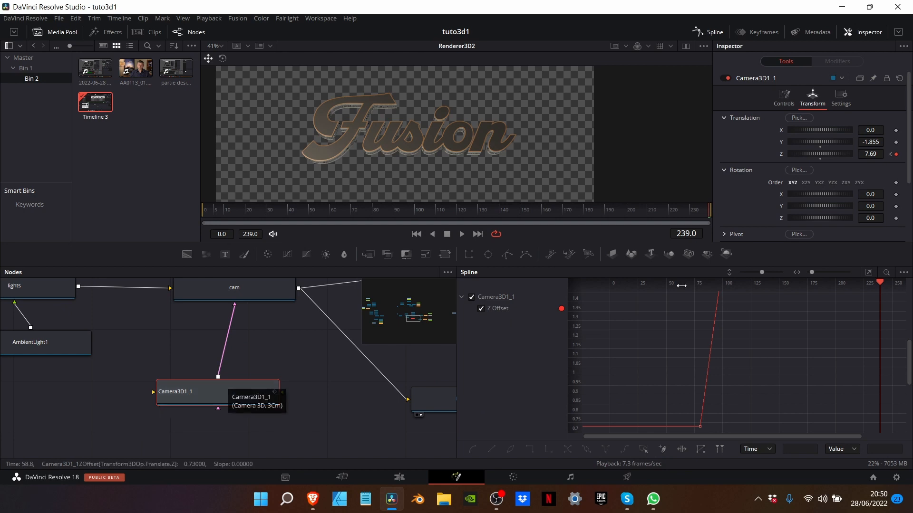
pyautogui.click(868, 271)
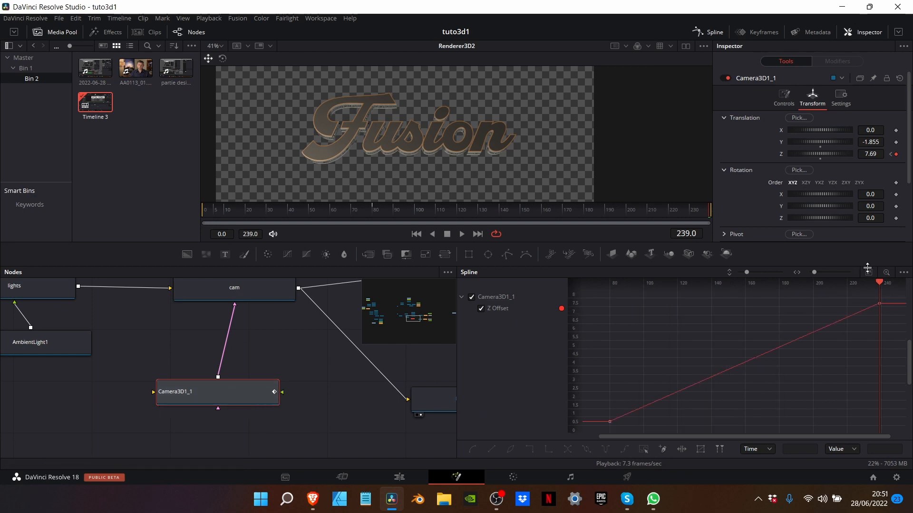
pyautogui.moveTo(886, 294); pyautogui.dragTo(594, 432)
pyautogui.press('s')
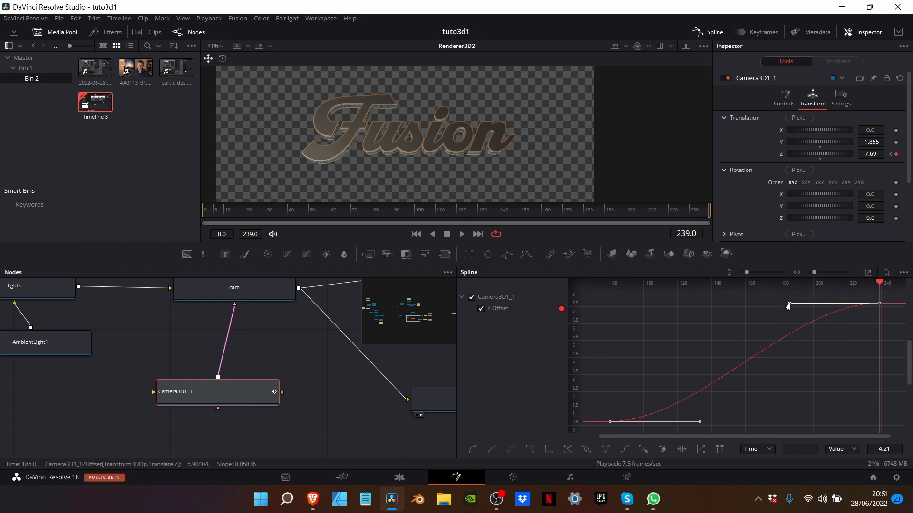
pyautogui.moveTo(789, 303); pyautogui.dragTo(642, 306)
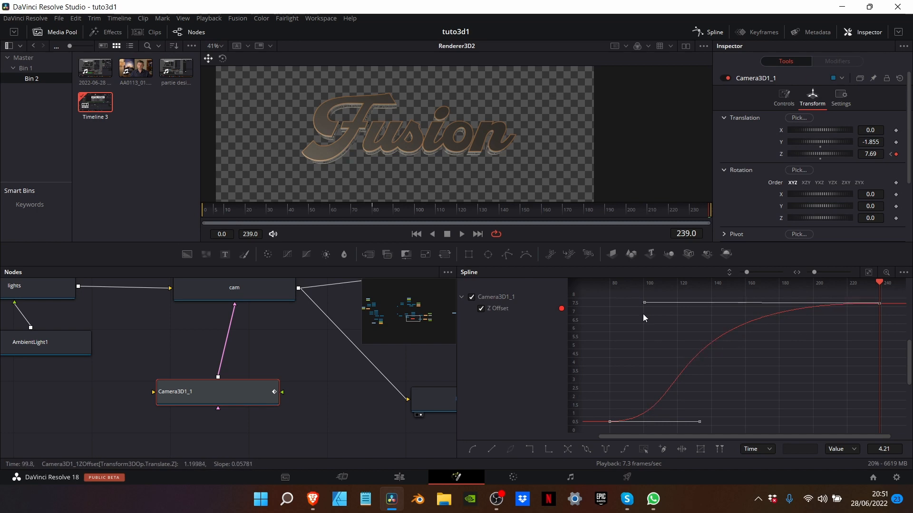
# Examine Transform3D1's X Offset curve and keyframe handles in the Spline editor, and close the editor
pyautogui.scroll(5, 284, 332)
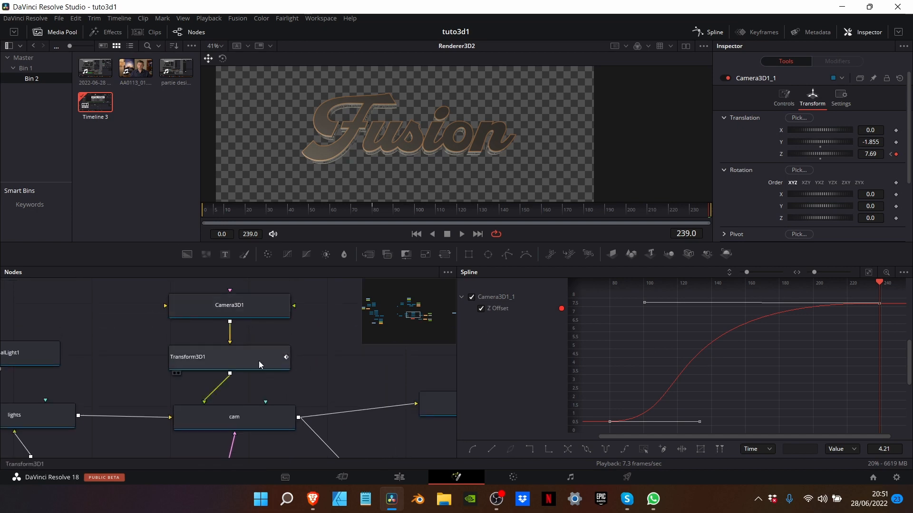
pyautogui.click(258, 360)
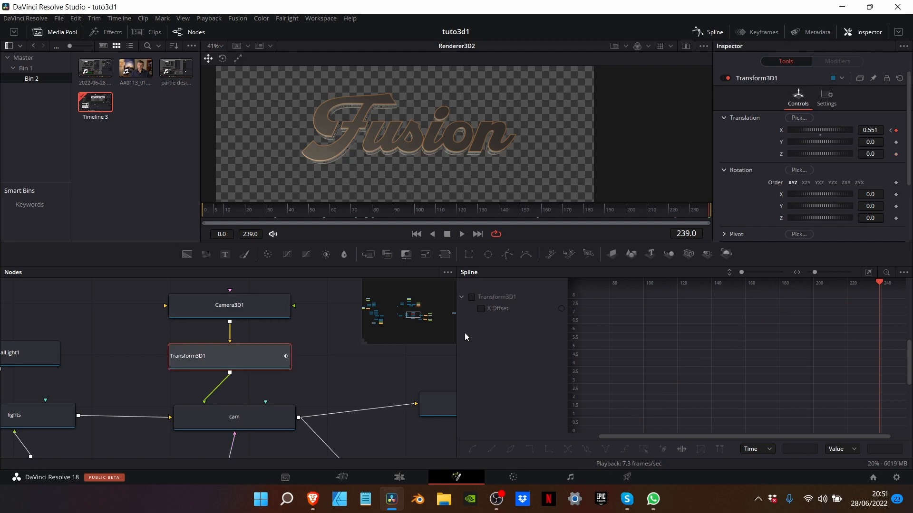
pyautogui.click(477, 294)
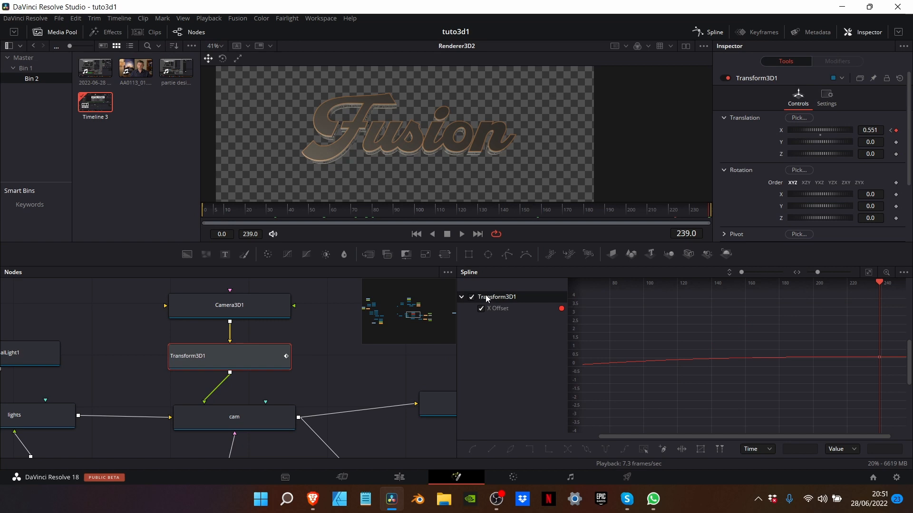
pyautogui.click(870, 274)
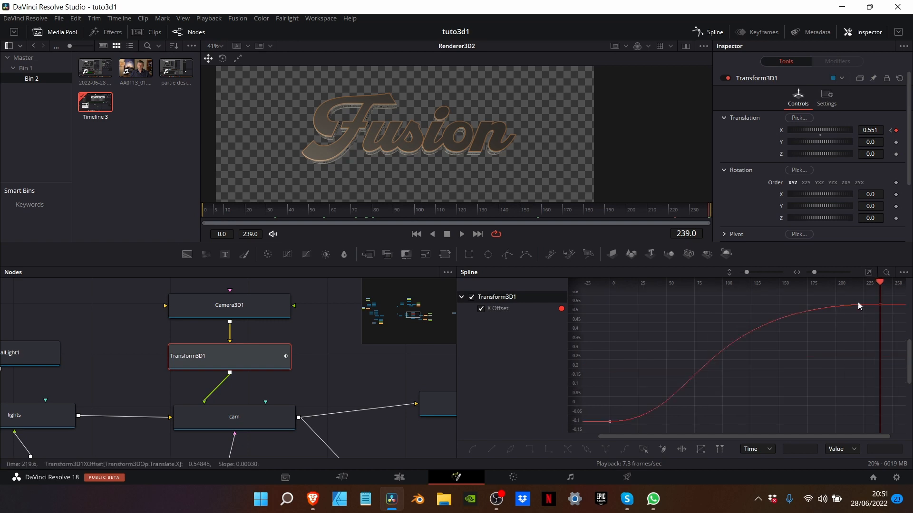
pyautogui.moveTo(888, 296); pyautogui.dragTo(603, 424)
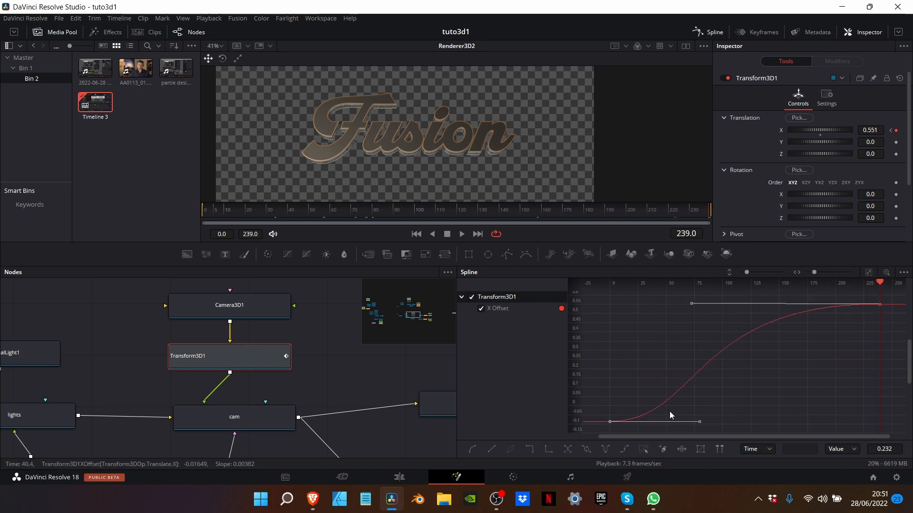
pyautogui.click(718, 33)
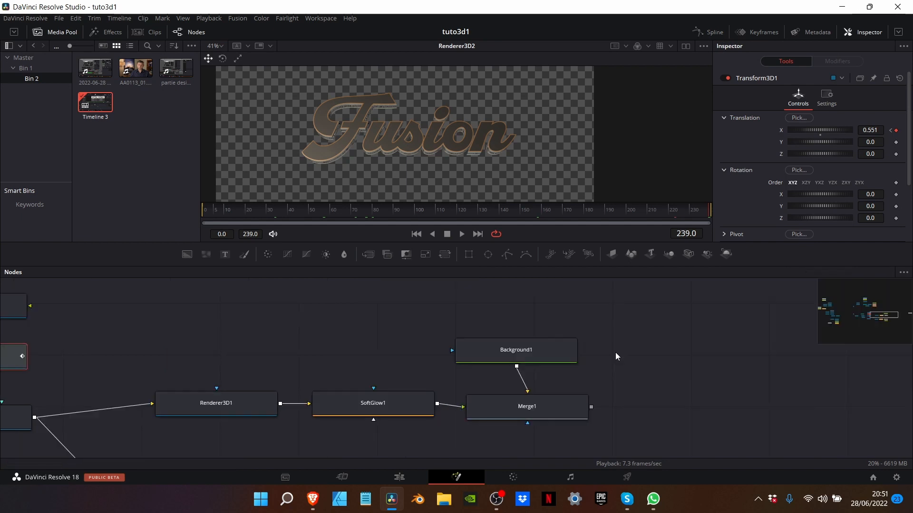
# Show the Merge1 output of the close-up camera branch in the viewer
pyautogui.scroll(-5, 616, 353)
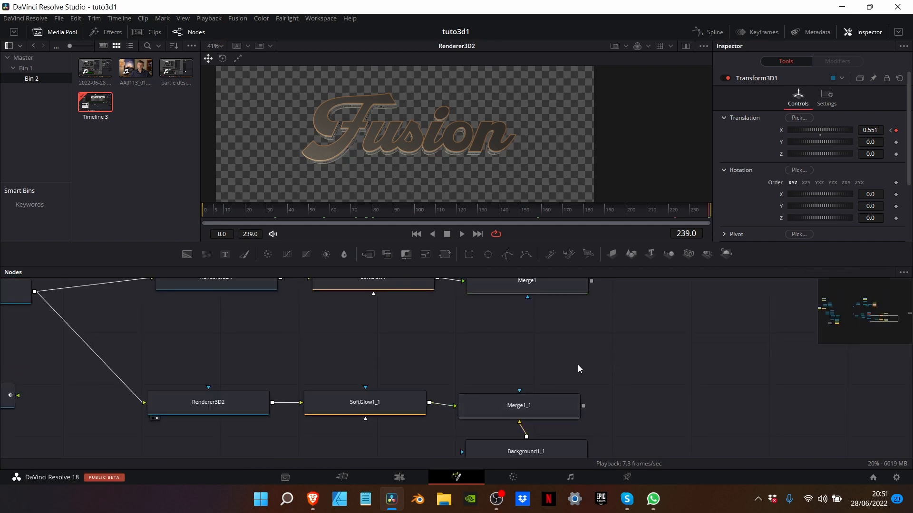
pyautogui.hscroll(-2, 553, 368)
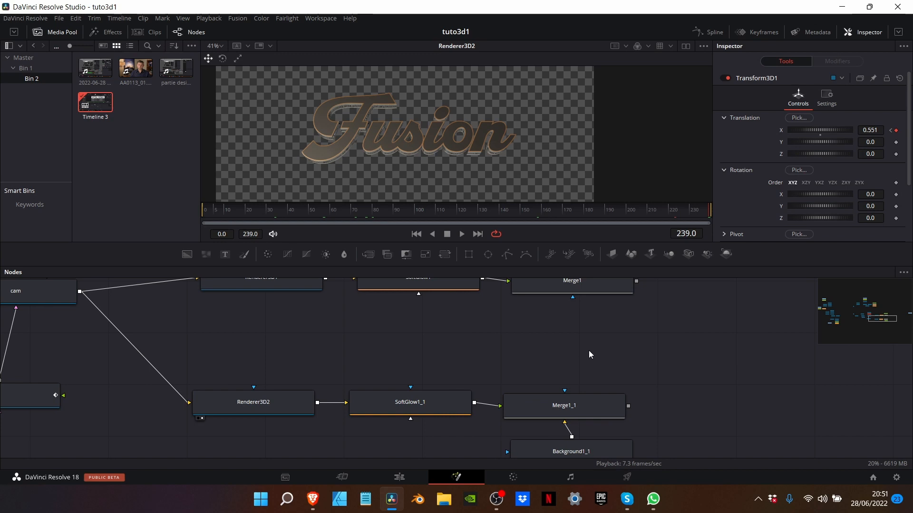
pyautogui.hscroll(-3, 571, 333)
pyautogui.scroll(2, 555, 314)
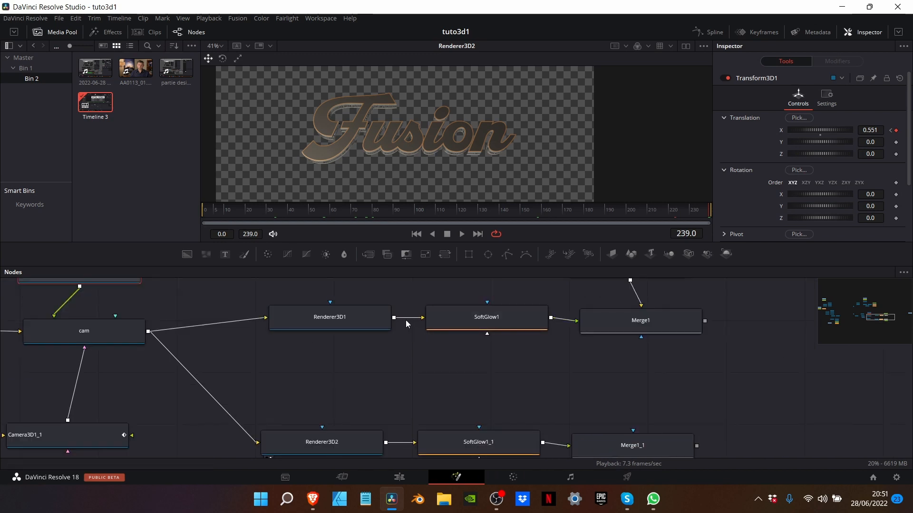
pyautogui.moveTo(647, 325); pyautogui.dragTo(355, 152)
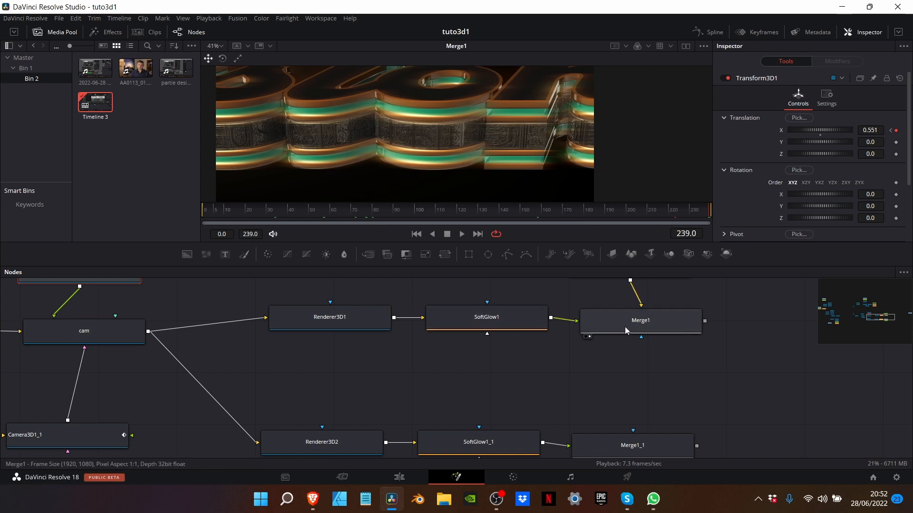
# Combine Merge1 as foreground over Merge1_1 as background in a new Merge node and show it in the viewer
pyautogui.scroll(2, 276, 382)
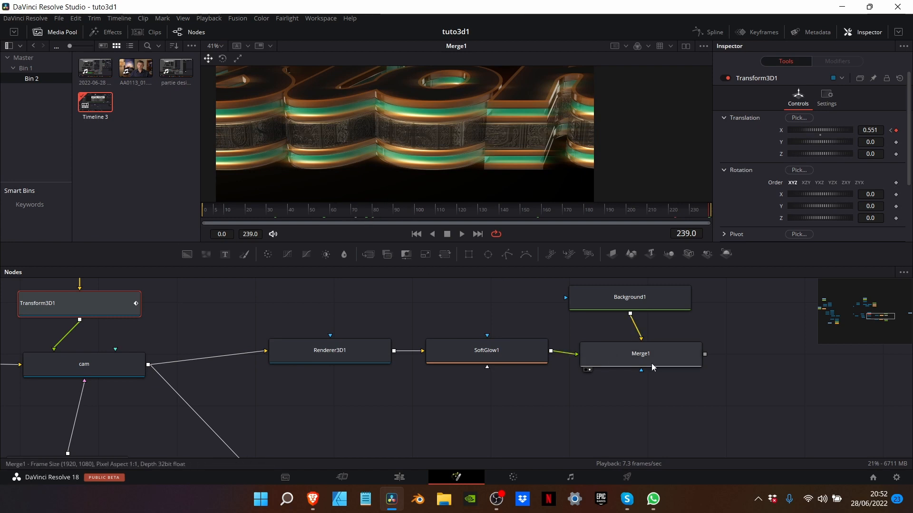
pyautogui.scroll(-1, 652, 366)
pyautogui.hscroll(5, 652, 366)
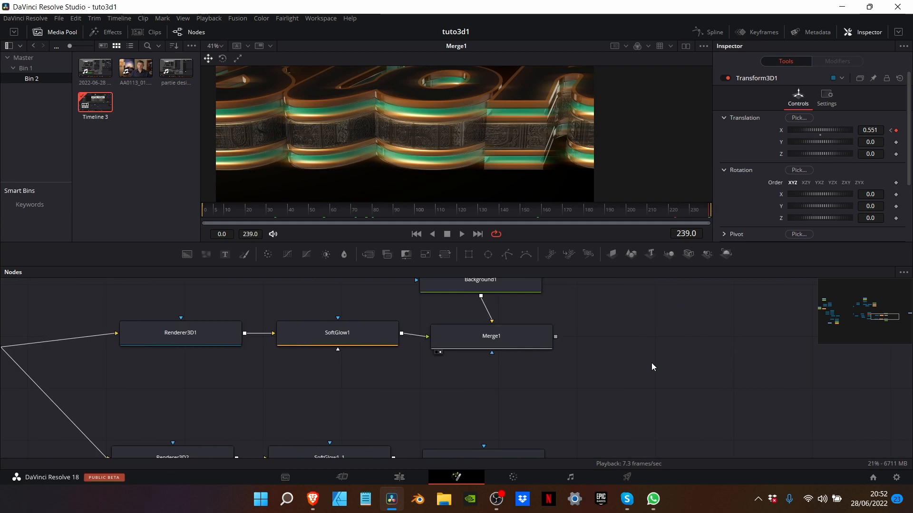
pyautogui.scroll(-2, 552, 403)
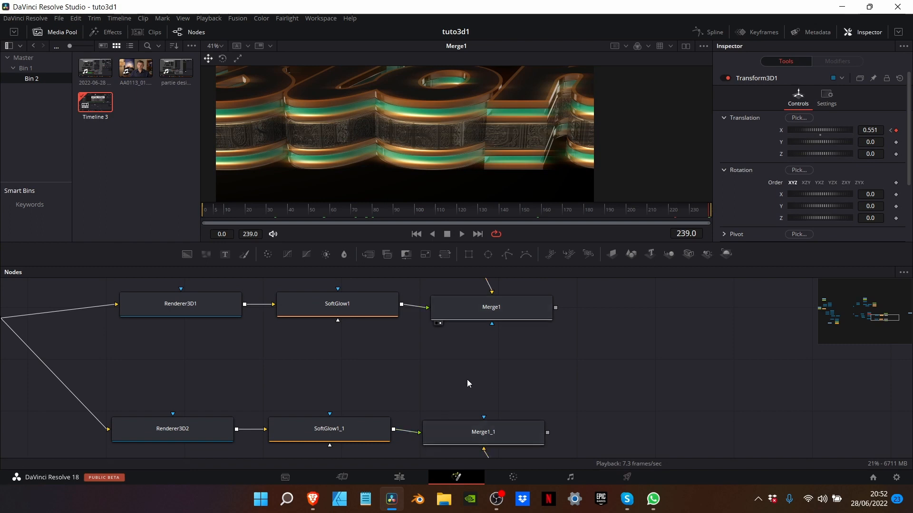
pyautogui.moveTo(552, 324)
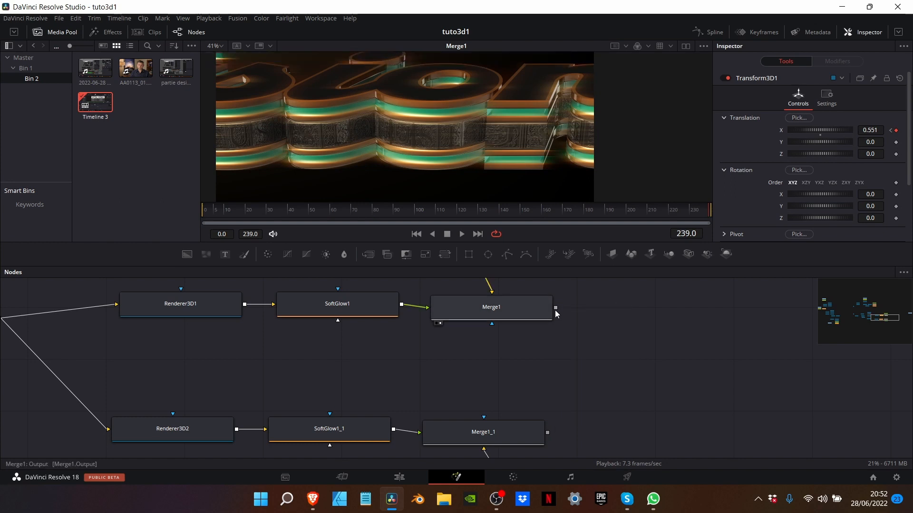
pyautogui.moveTo(556, 307); pyautogui.dragTo(454, 145)
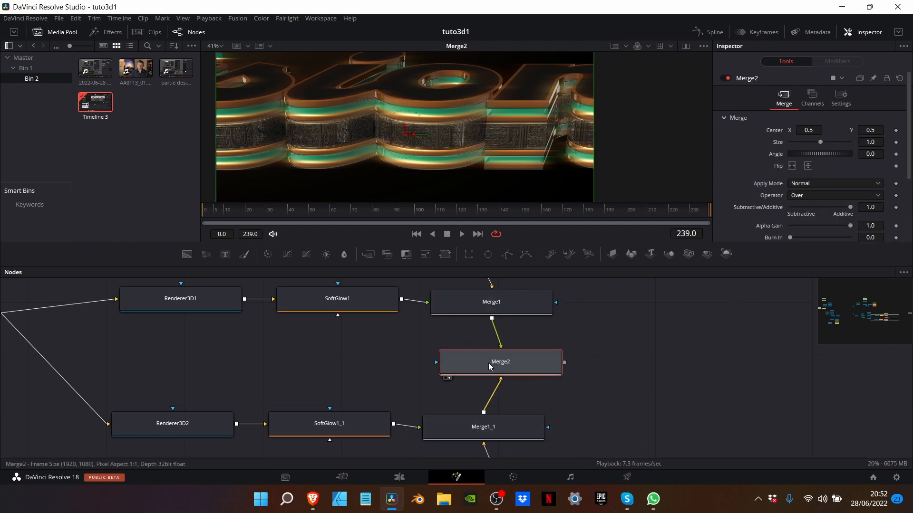
# Animate Merge2's Blend with keyframes of 1.0 at frame 90 and 0.008 at frame 120
pyautogui.scroll(1, 492, 317)
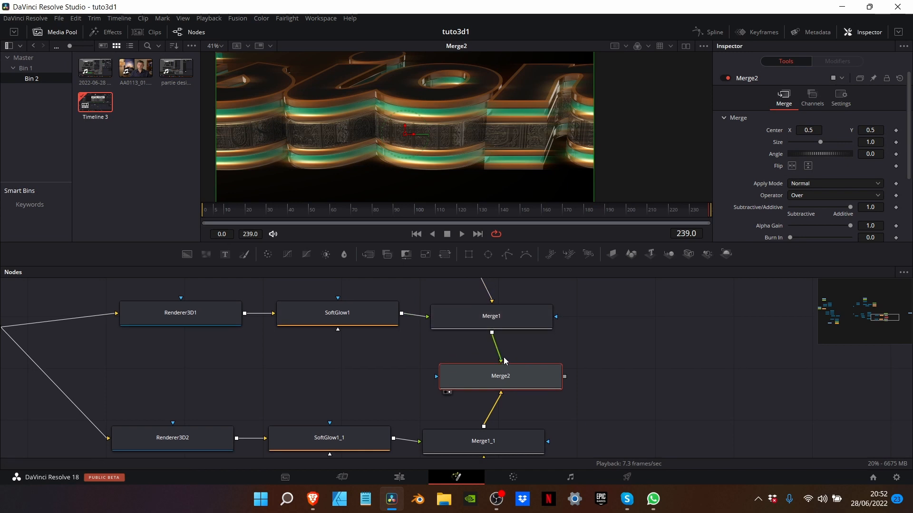
pyautogui.scroll(-2, 430, 435)
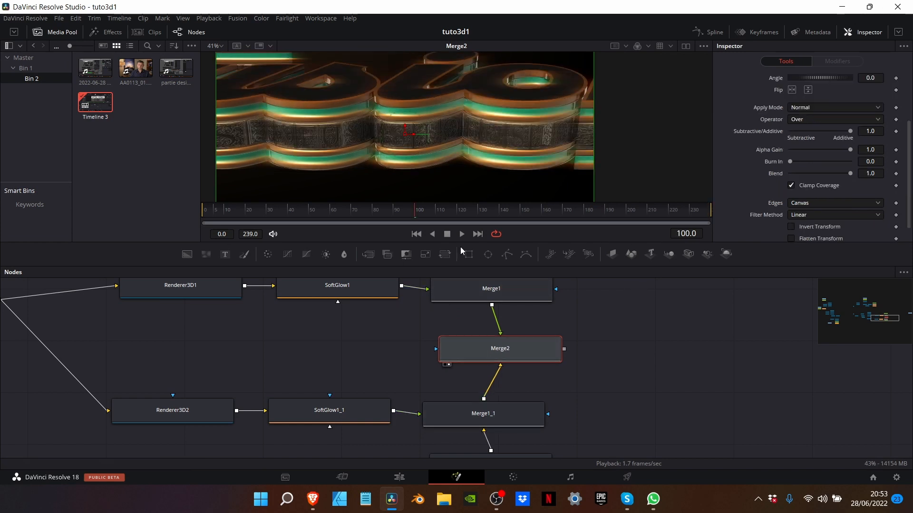
pyautogui.click(395, 214)
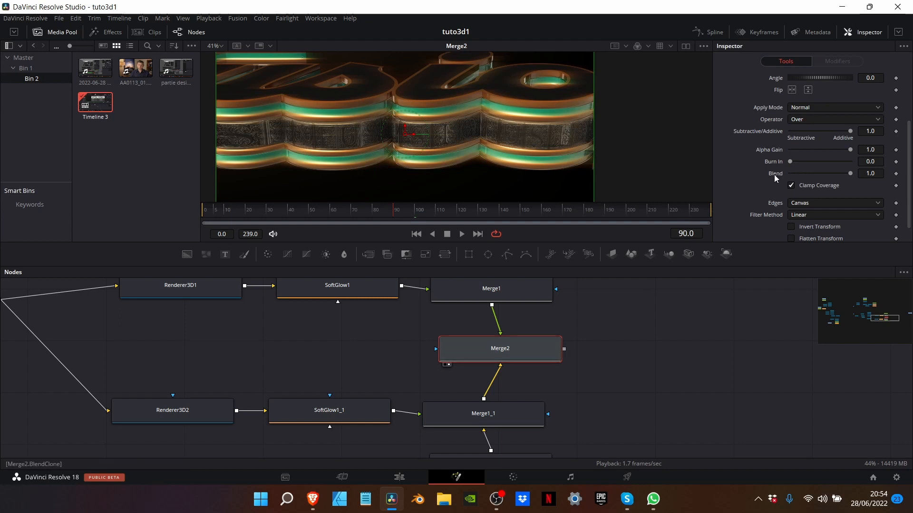
pyautogui.click(896, 174)
pyautogui.moveTo(425, 209); pyautogui.dragTo(454, 212)
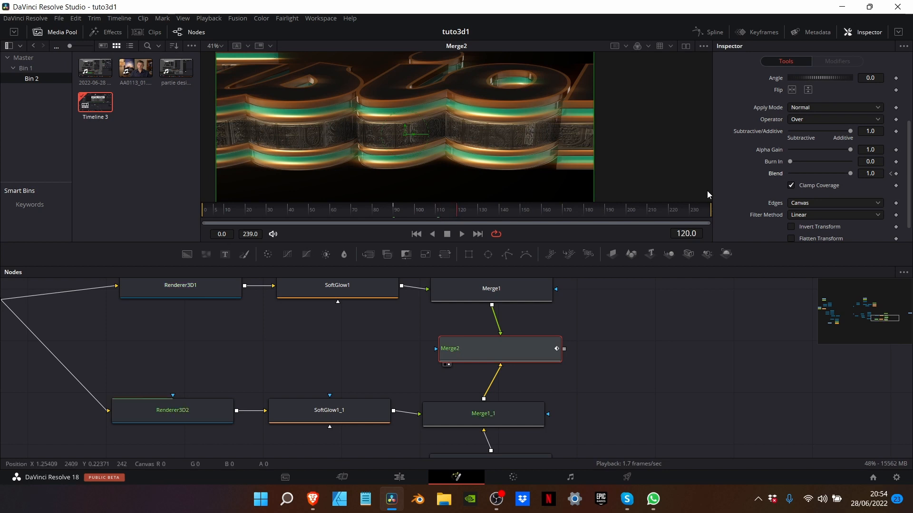
pyautogui.moveTo(845, 171); pyautogui.dragTo(786, 176)
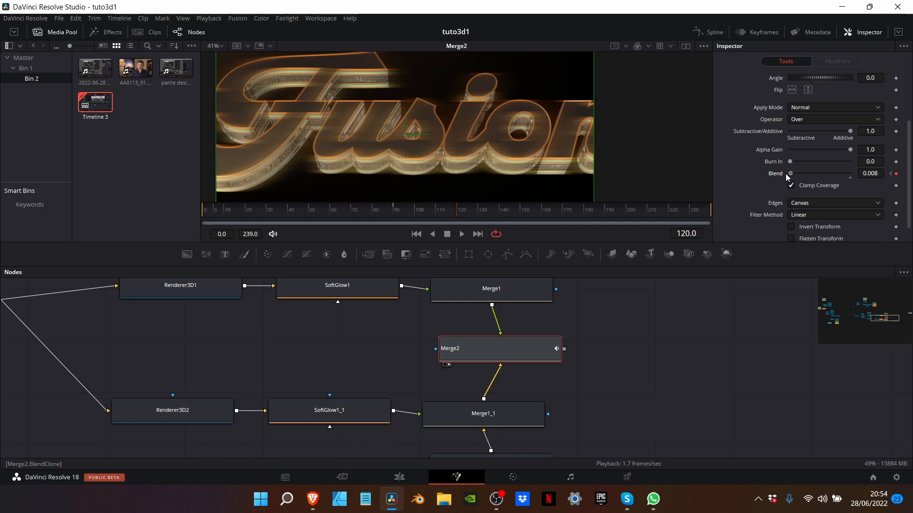
# Play back the blend transition between the two cameras from about frame 70
pyautogui.click(352, 201)
pyautogui.press('space')
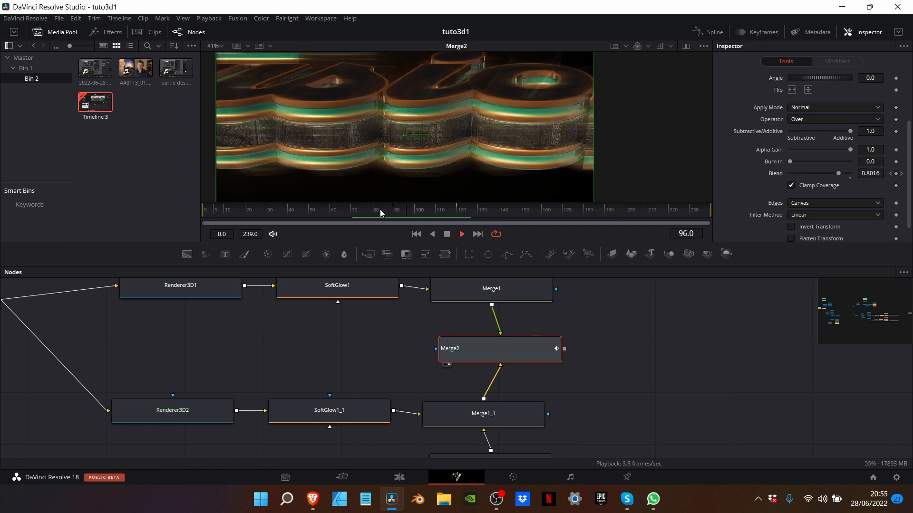
pyautogui.press('space')
# Move MediaOut1 beside Merge2 and connect Merge2's output to it
pyautogui.click(900, 309)
pyautogui.click(905, 313)
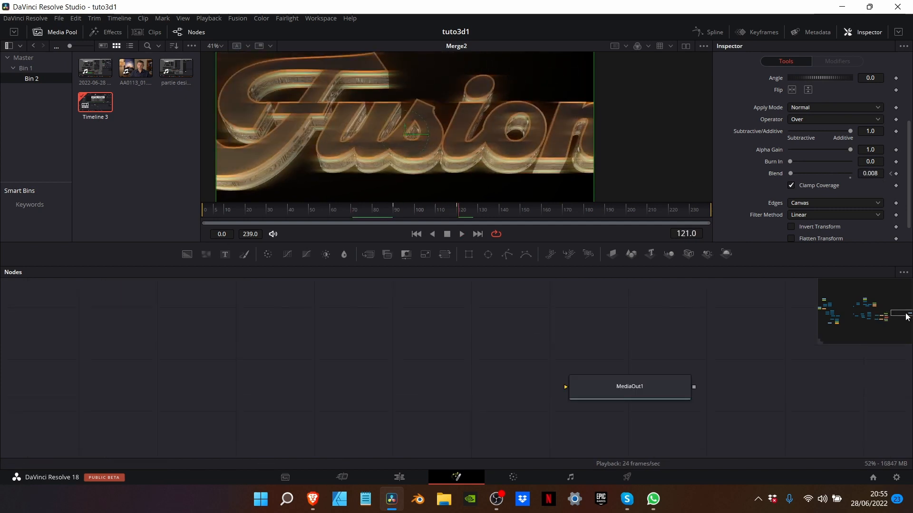
pyautogui.moveTo(905, 314); pyautogui.dragTo(906, 315)
pyautogui.moveTo(628, 316); pyautogui.dragTo(370, 358)
pyautogui.hscroll(-5, 367, 322)
pyautogui.scroll(-2, 367, 323)
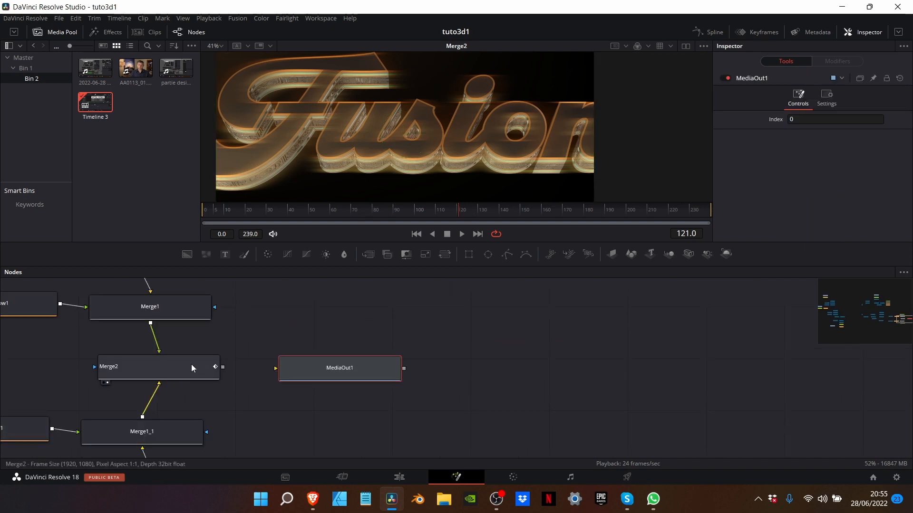
pyautogui.moveTo(216, 366); pyautogui.dragTo(306, 369)
pyautogui.hscroll(-3, 332, 366)
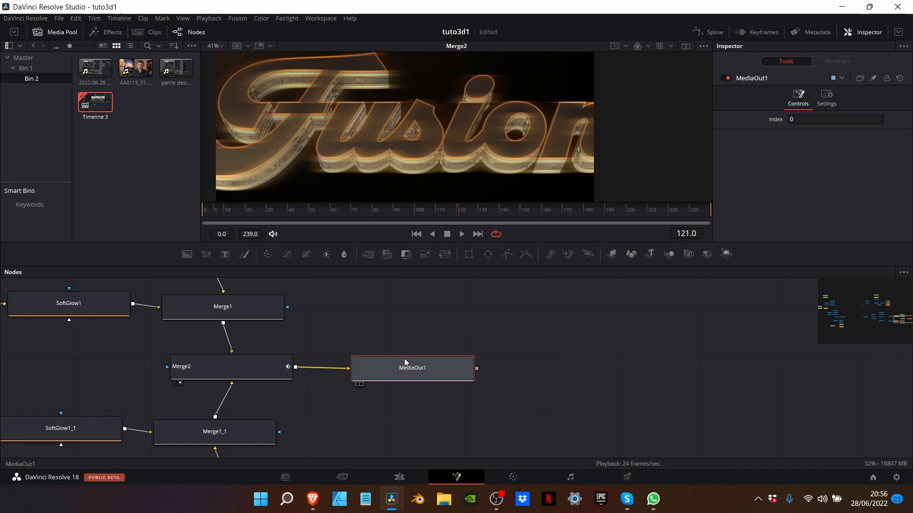